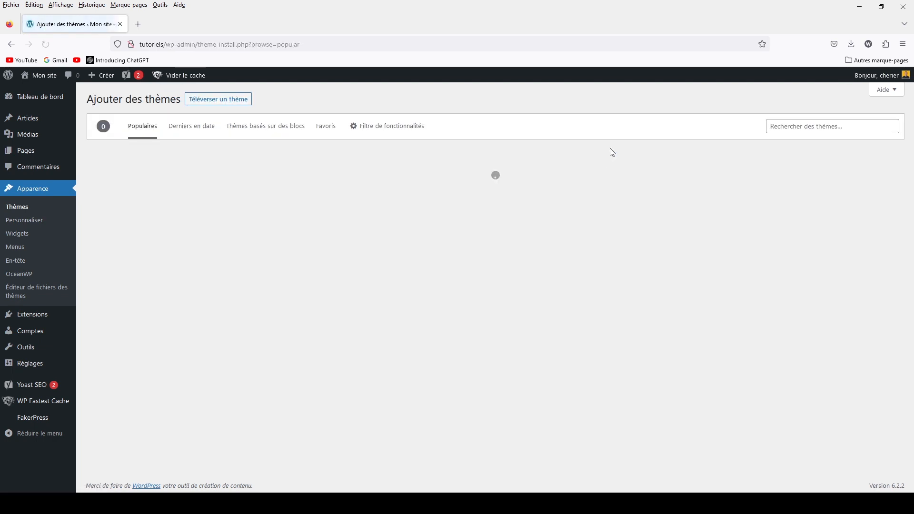
Step: Search the theme directory for "newscard", then install and activate the NewsCard theme
click(787, 127)
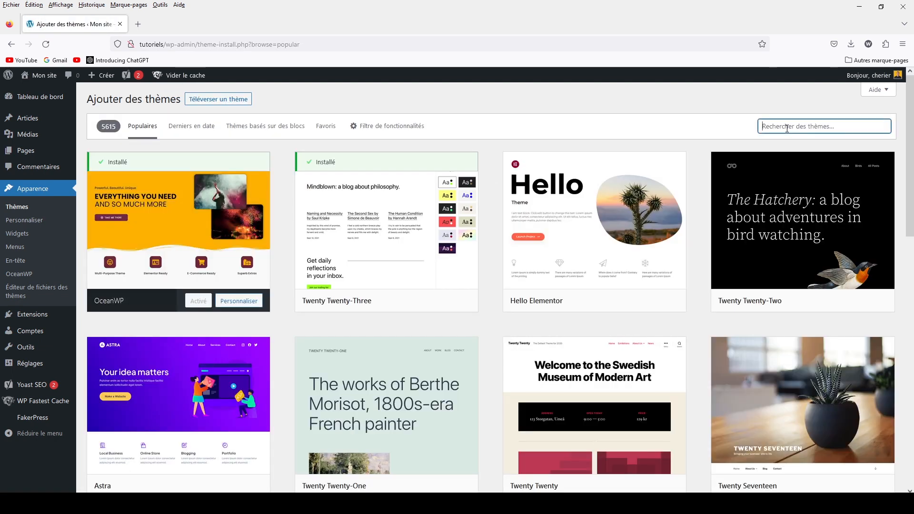
text(newscard)
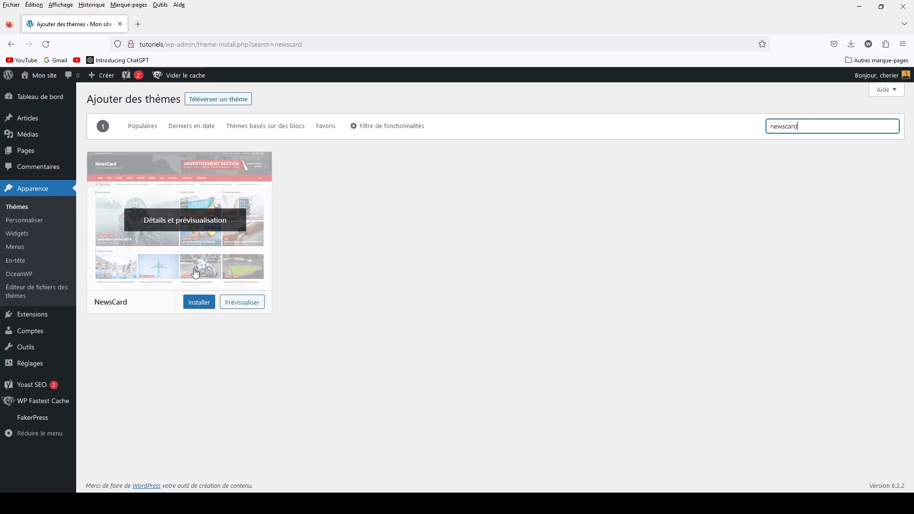
click(196, 304)
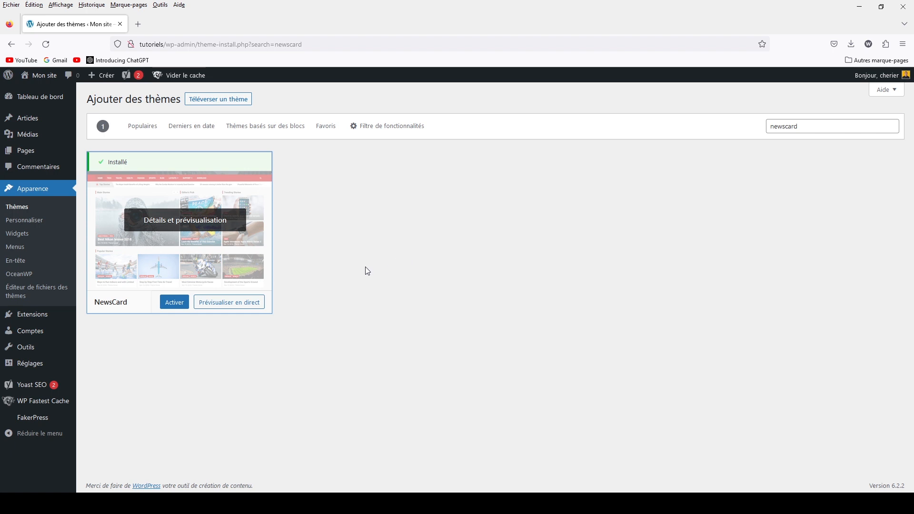
click(172, 309)
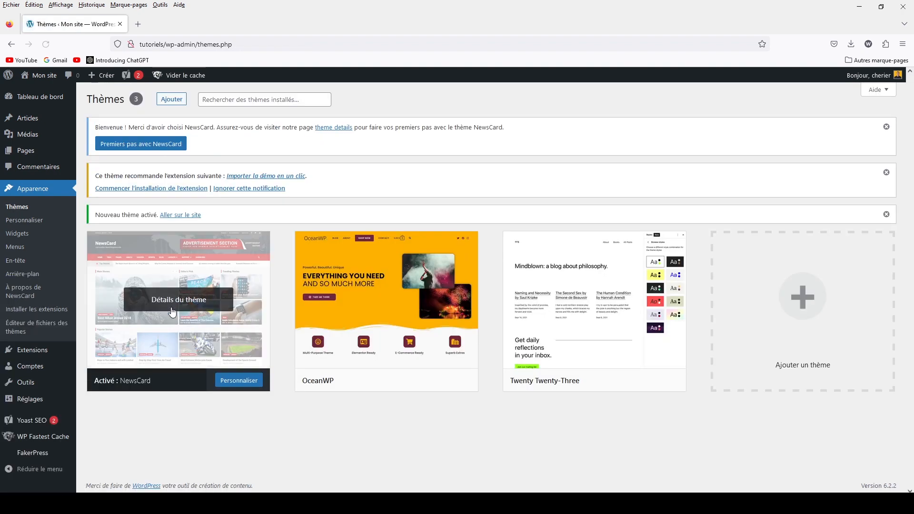
Step: View the site's front page and examine how NewsCard lays out the story sections, article grid and footer area
click(43, 77)
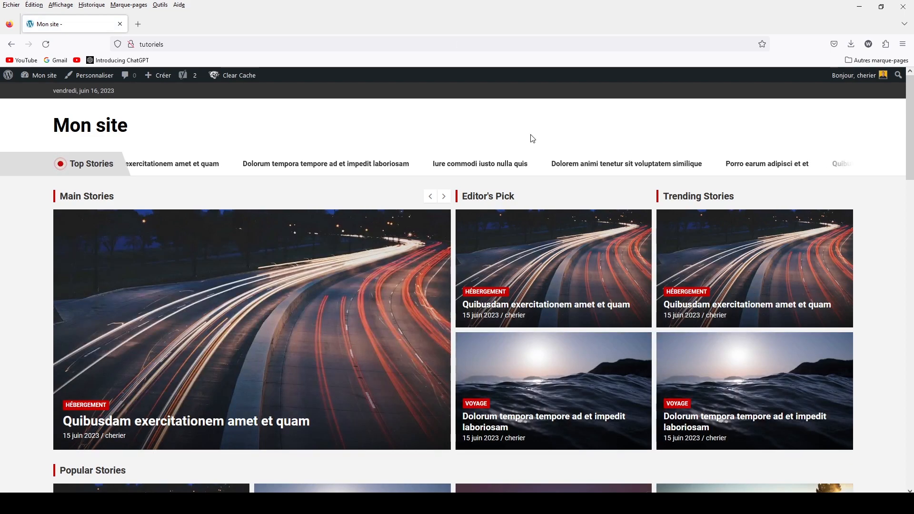
scroll(533, 138, down, 4)
scroll(533, 138, down, 12)
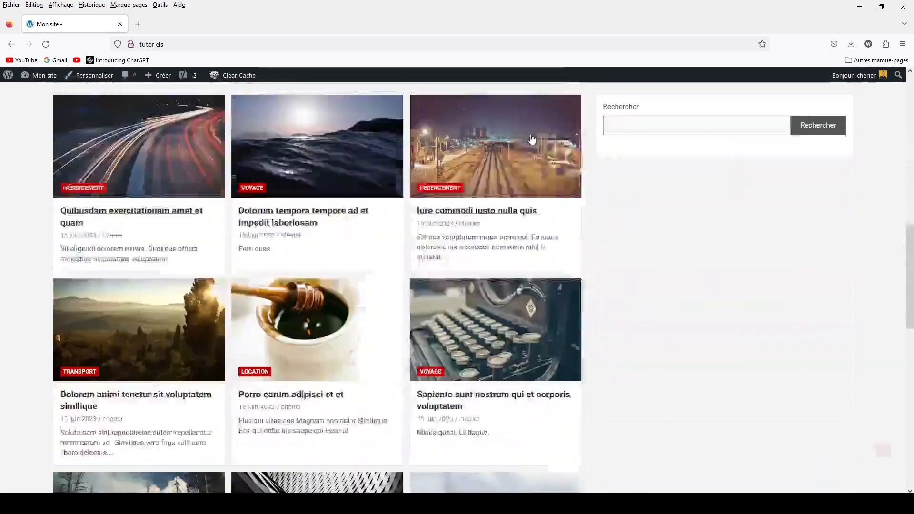
scroll(532, 138, down, 10)
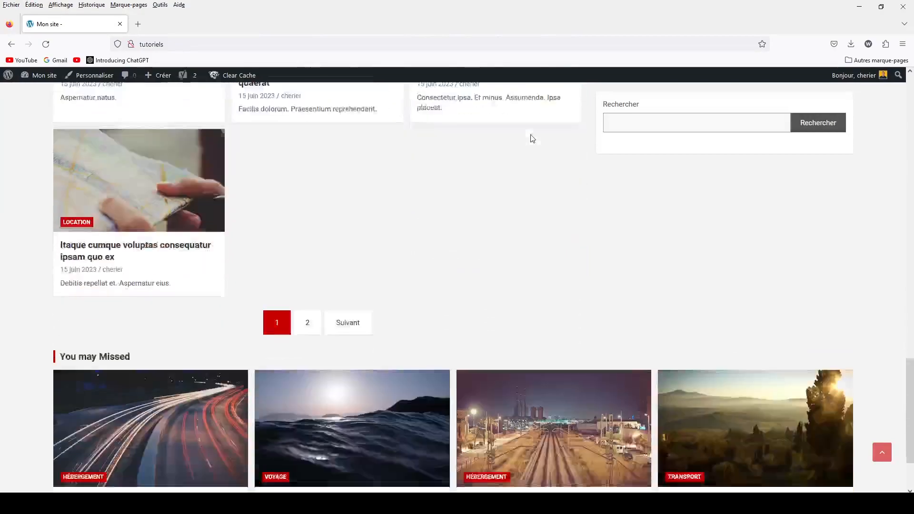
scroll(532, 138, up, 20)
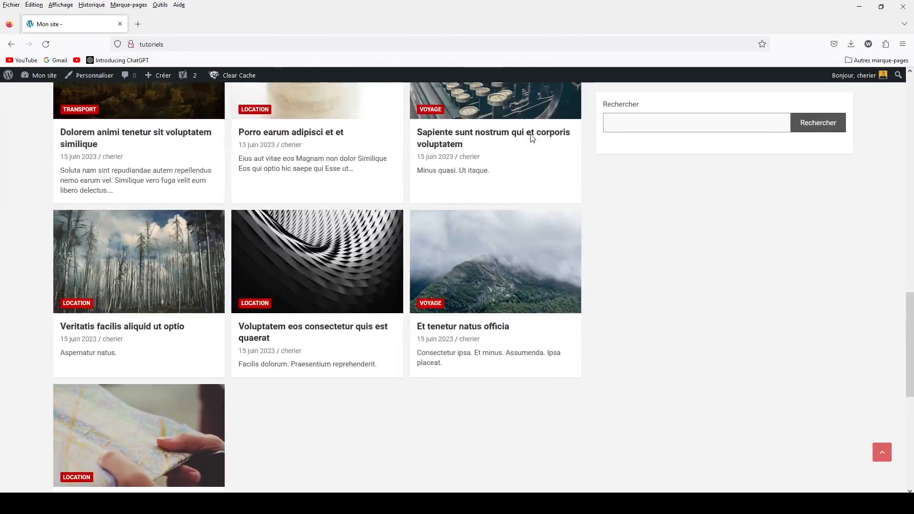
scroll(533, 138, up, 3)
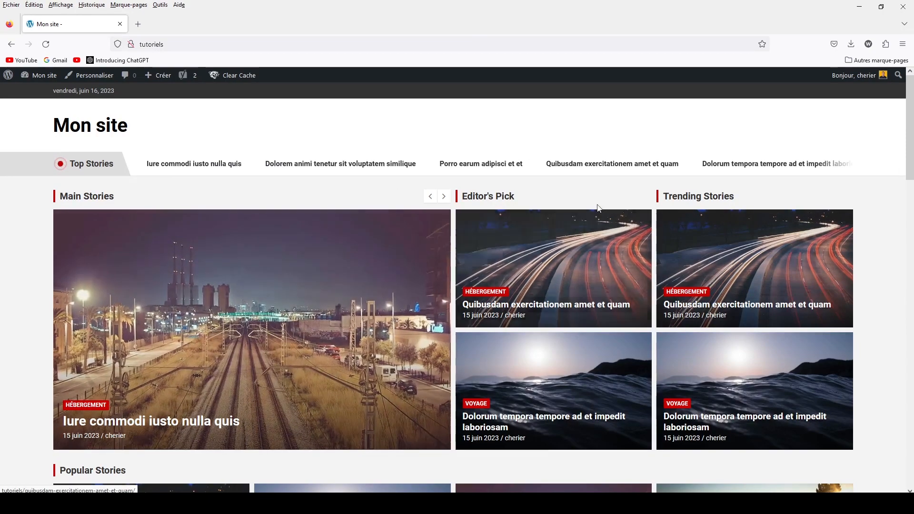
scroll(656, 221, down, 5)
scroll(657, 221, down, 6)
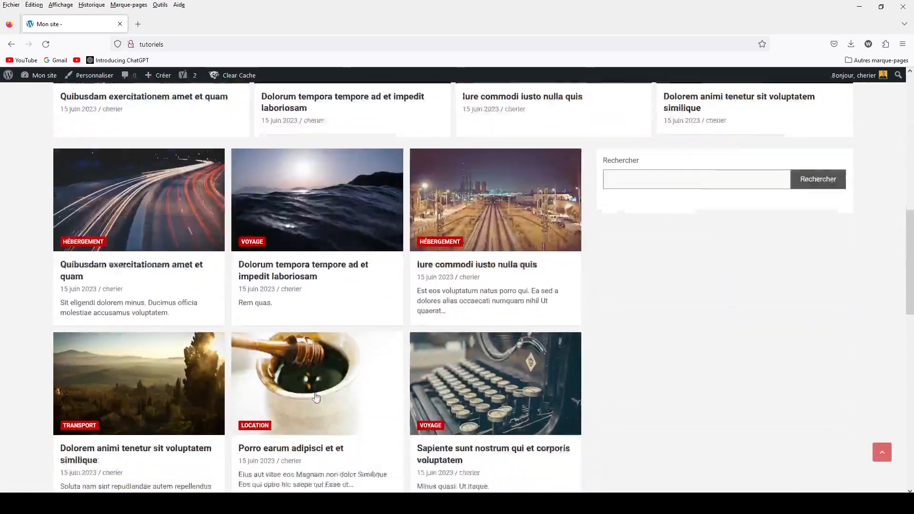
scroll(583, 328, down, 12)
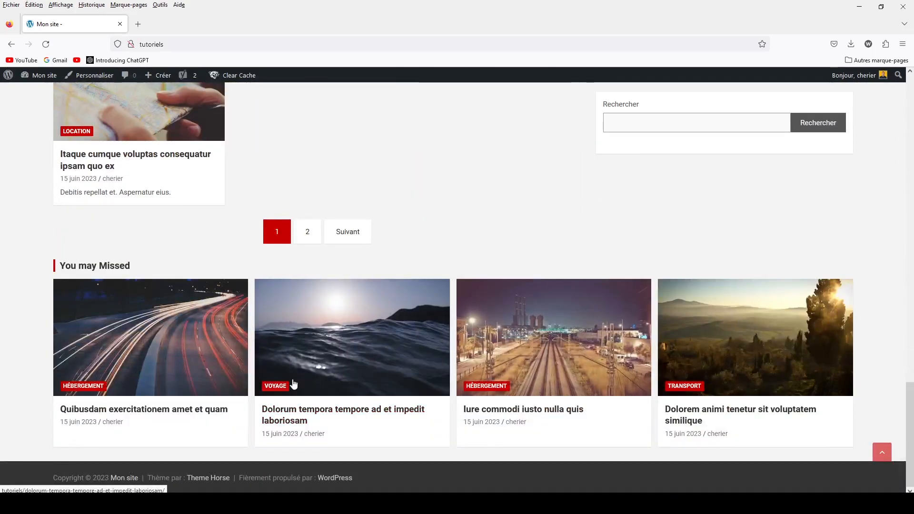
Step: Open the article "Dolorum tempora tempore ad et impedit laboriosam" and examine its single-post layout down to the comment form
click(334, 348)
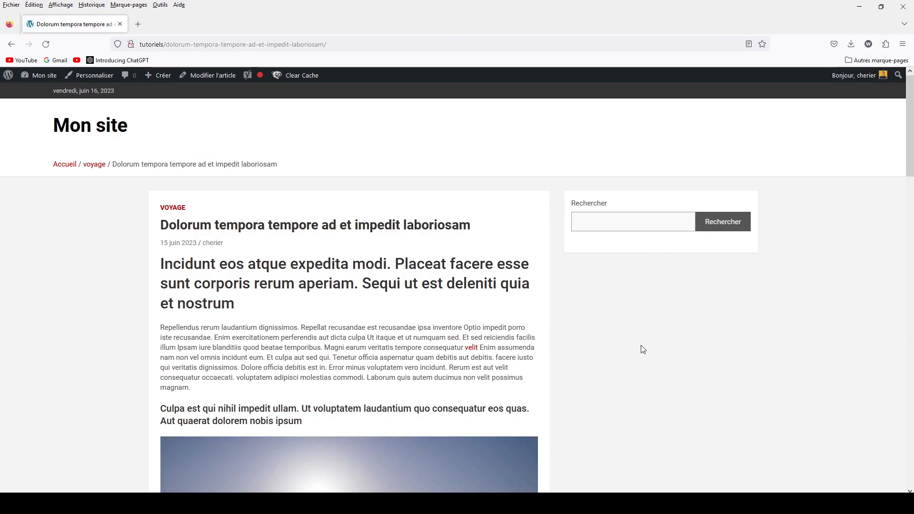
scroll(641, 348, down, 6)
scroll(436, 352, down, 12)
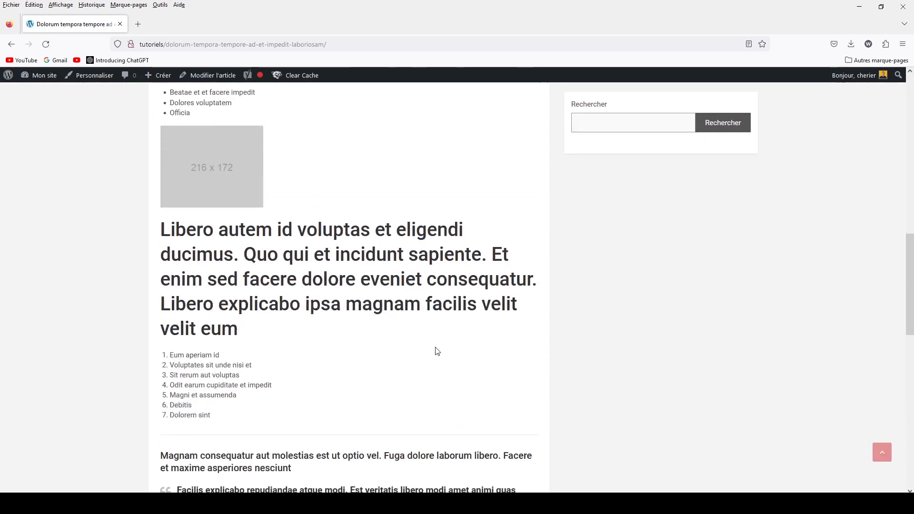
scroll(437, 351, down, 8)
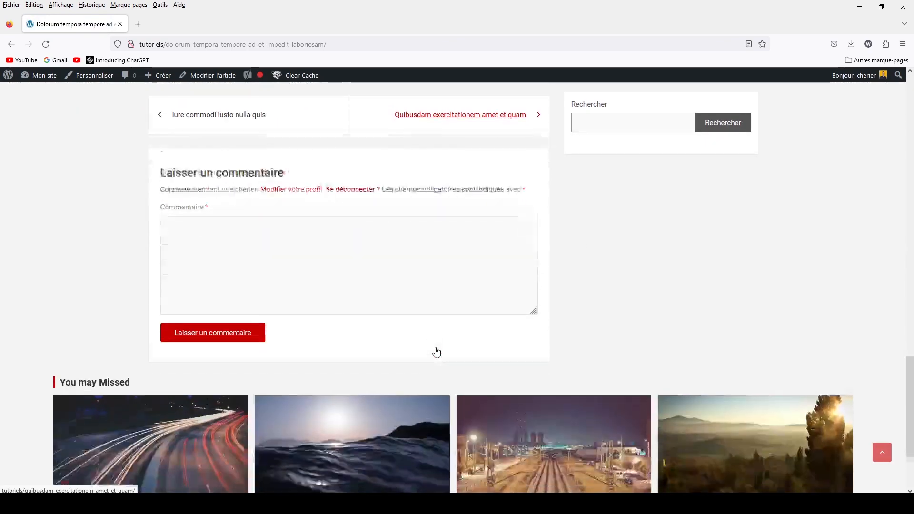
scroll(436, 351, up, 20)
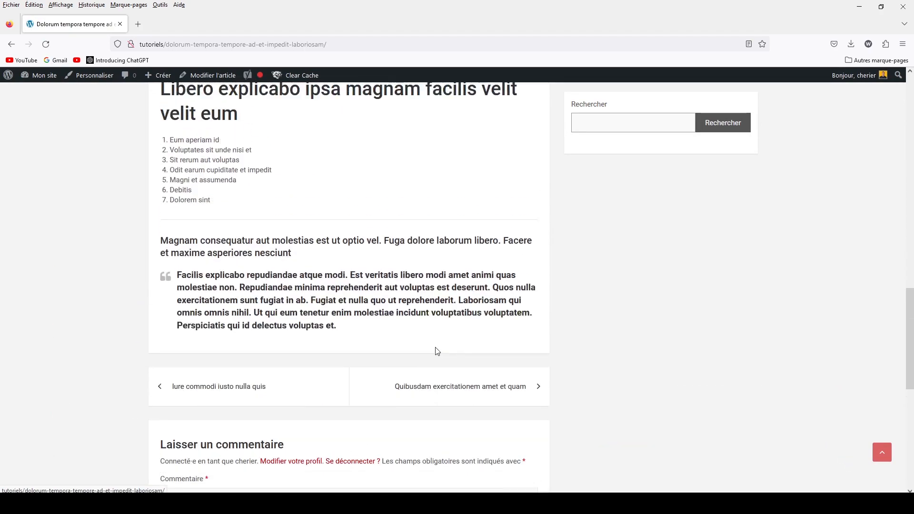
scroll(436, 350, up, 1)
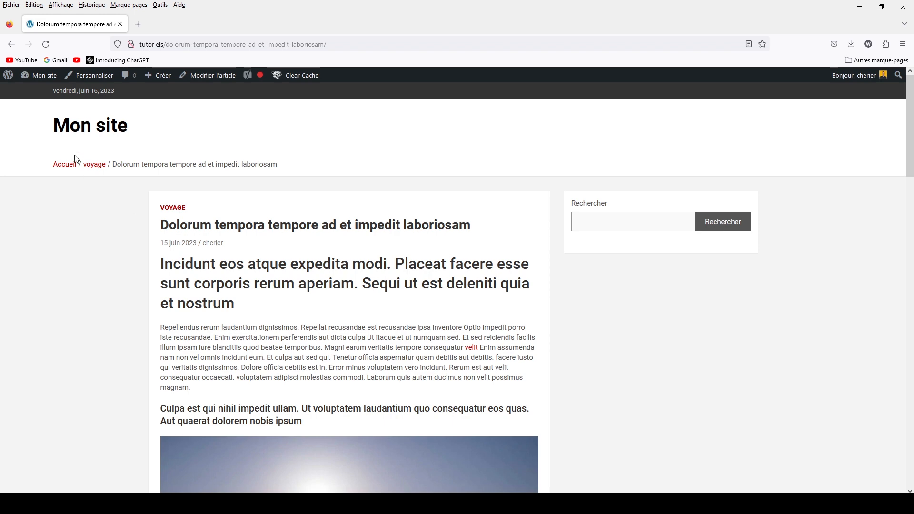
Step: Return to the site's administration, create a new page titled "Accueil" and publish it
click(53, 79)
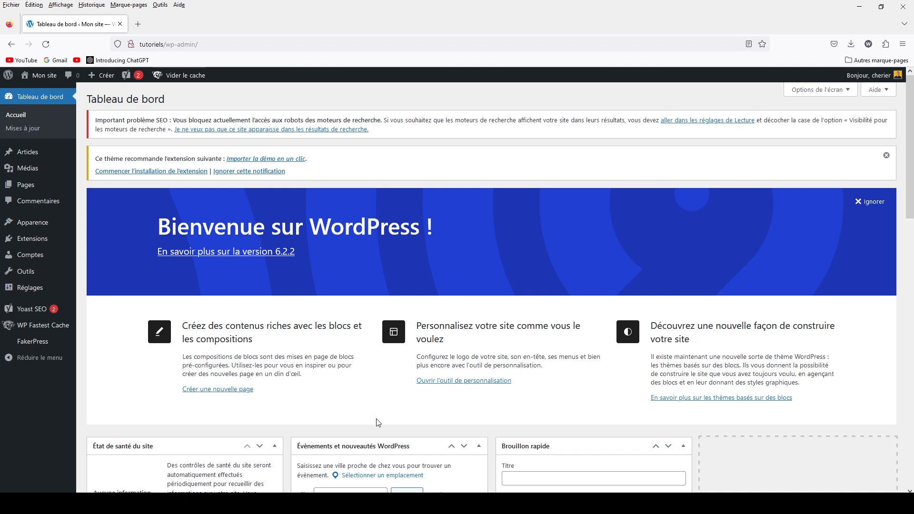
click(32, 191)
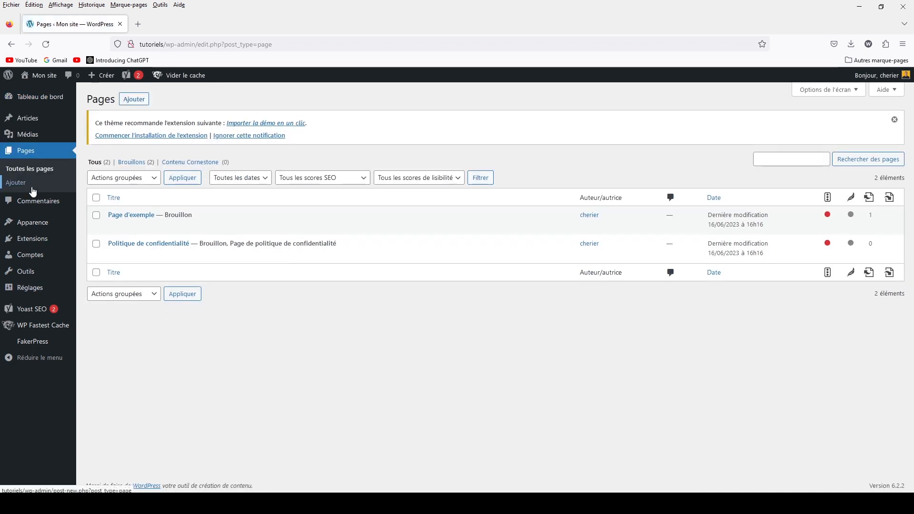
click(142, 105)
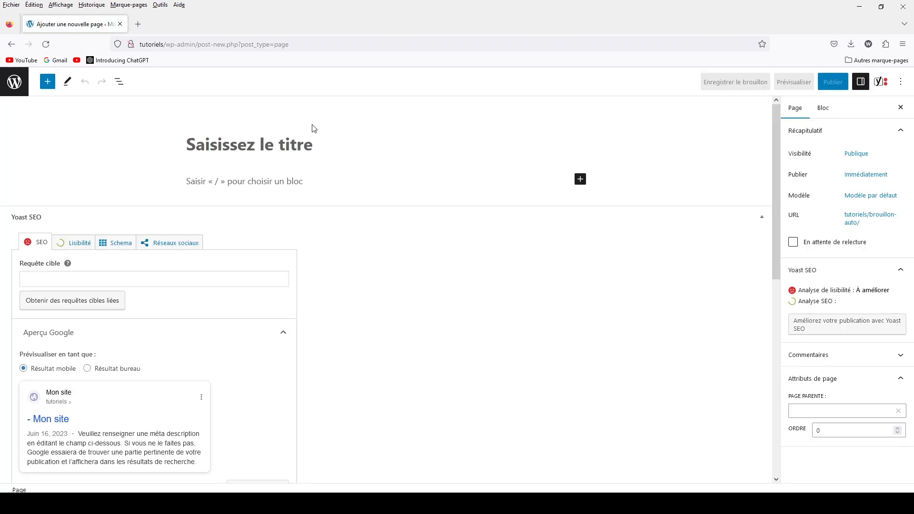
text(Accueil)
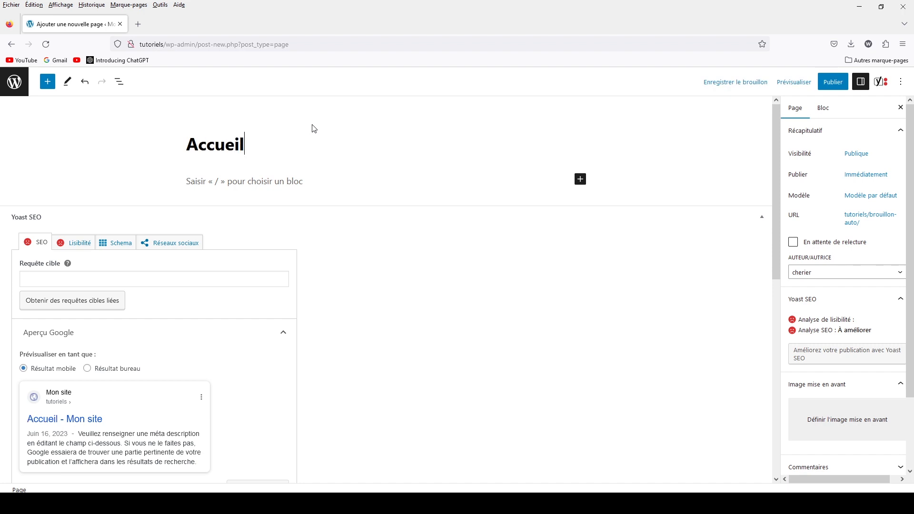
click(283, 181)
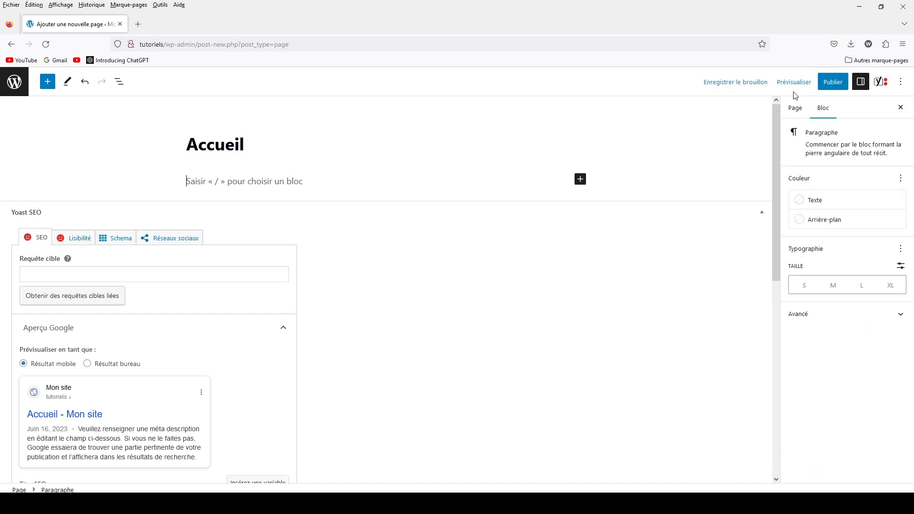
click(826, 82)
click(817, 82)
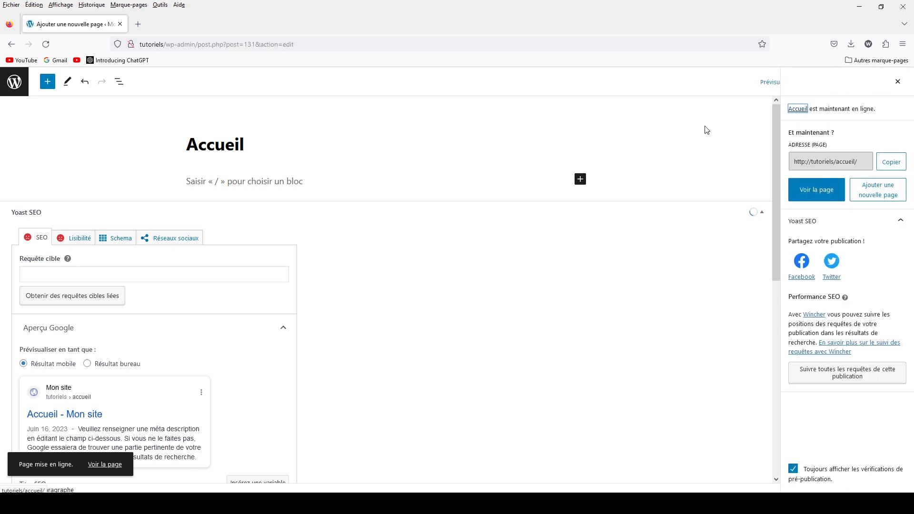
click(326, 149)
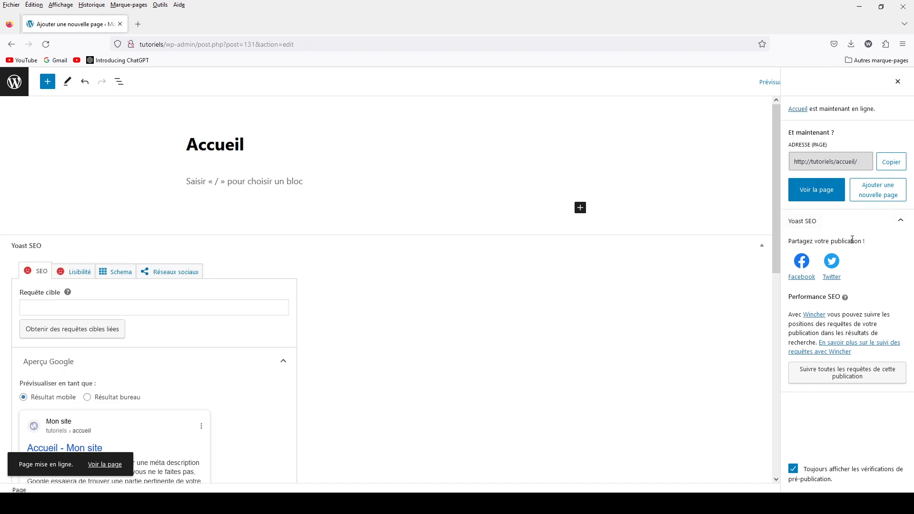
click(898, 81)
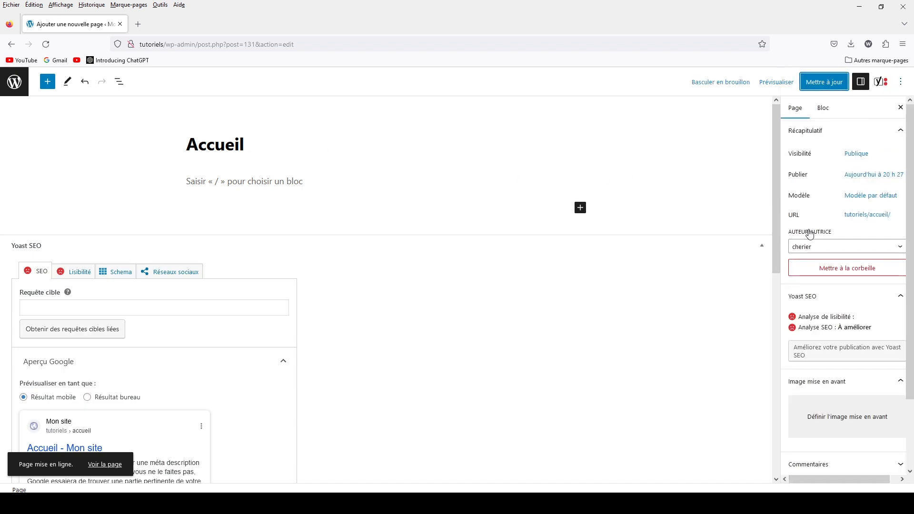
Step: Assign the "Modèle de page d'accueil" template to the Accueil page and update the page
click(866, 199)
click(838, 274)
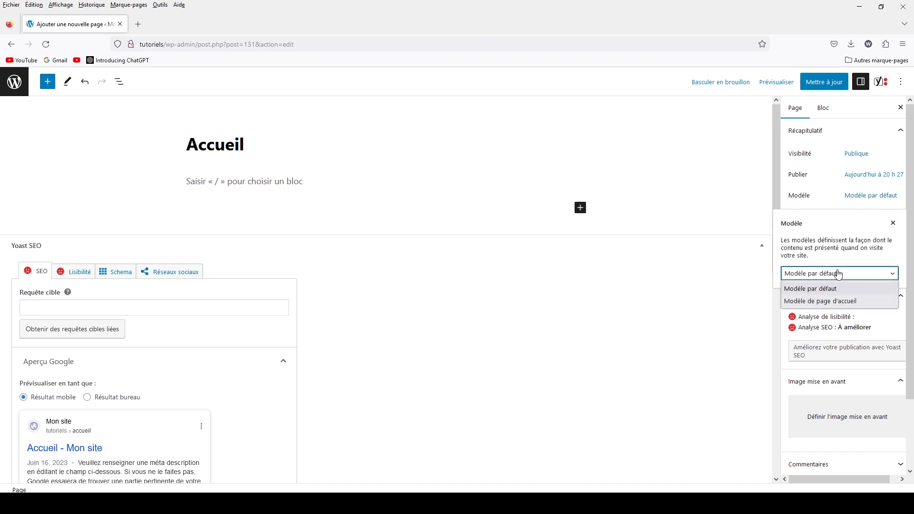
click(823, 301)
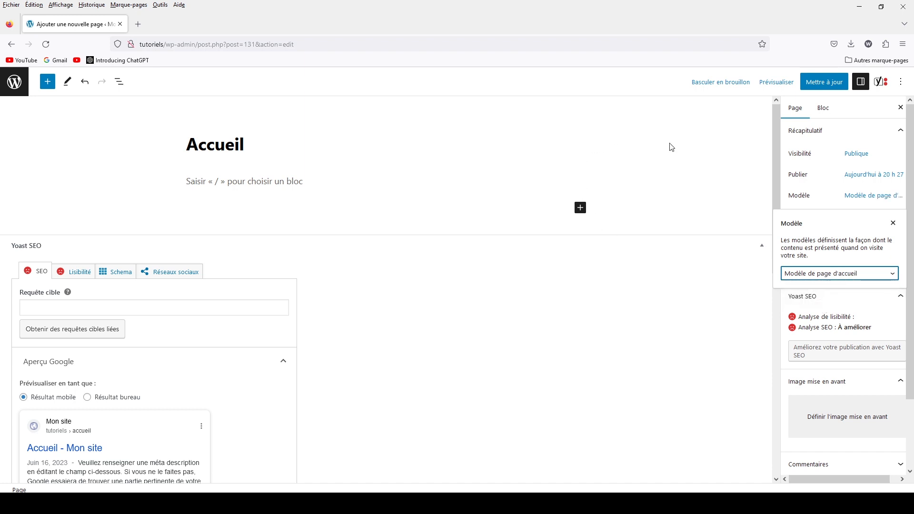
click(831, 86)
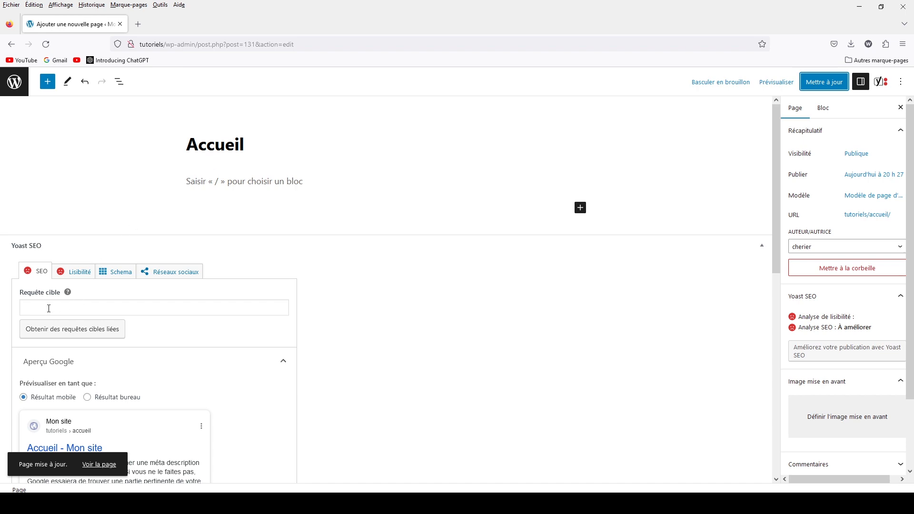
scroll(50, 312, down, 10)
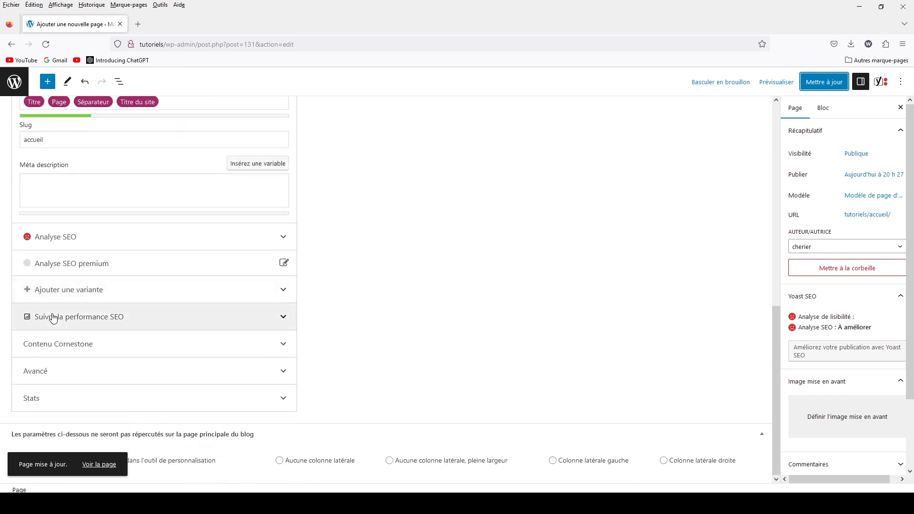
scroll(52, 318, up, 10)
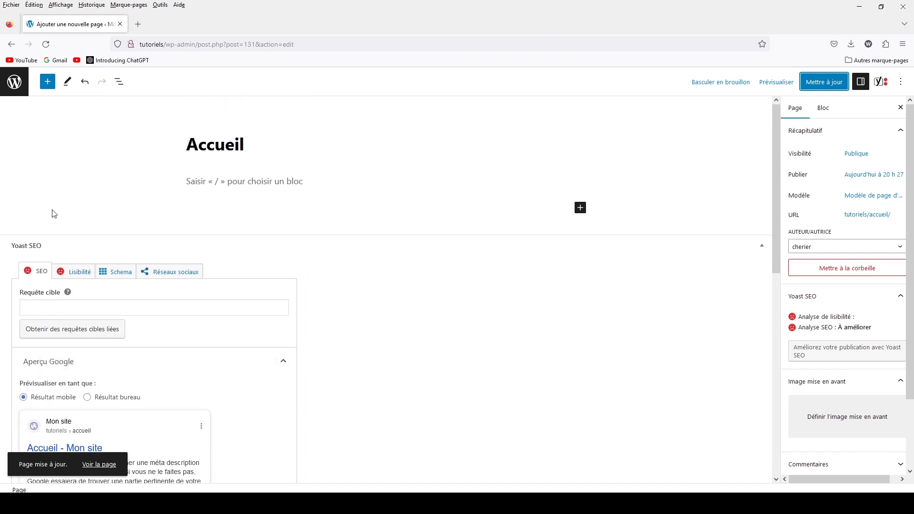
Step: Create another new page titled "Blog", publish it and return to the list of pages
click(14, 82)
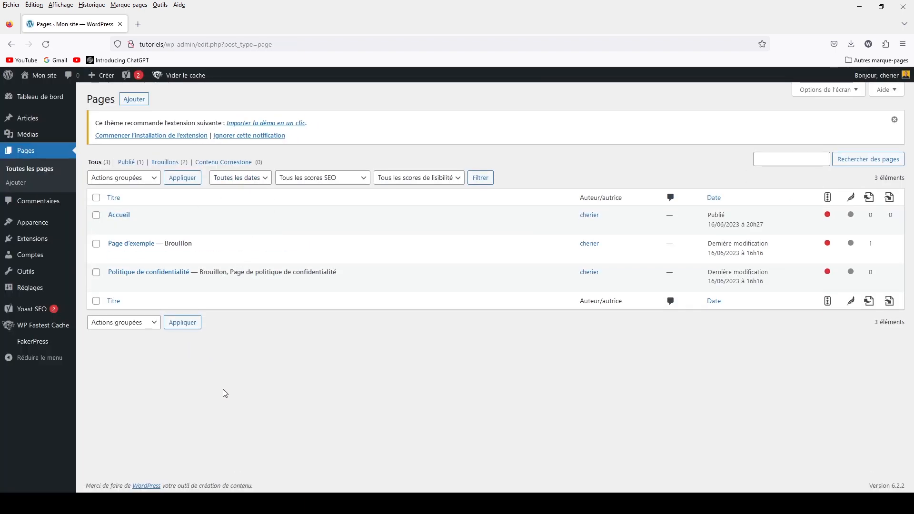
click(128, 99)
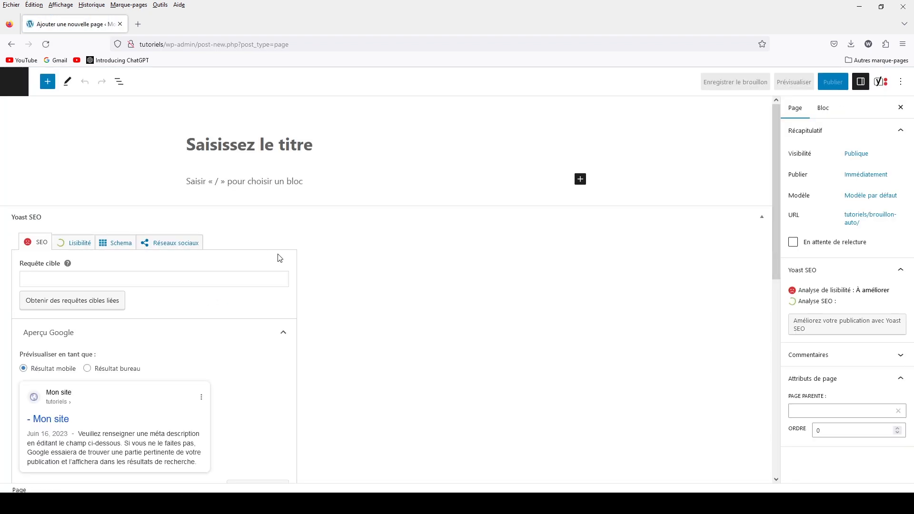
text(Blog)
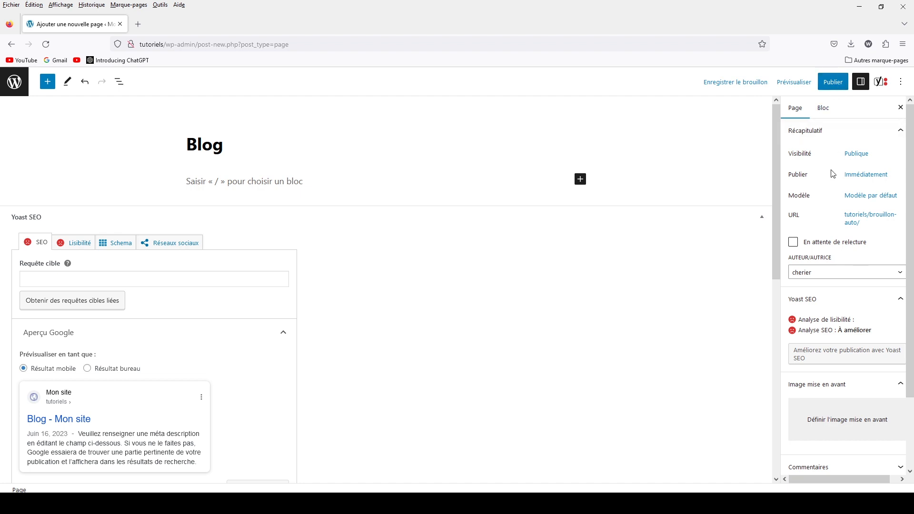
click(831, 83)
click(811, 78)
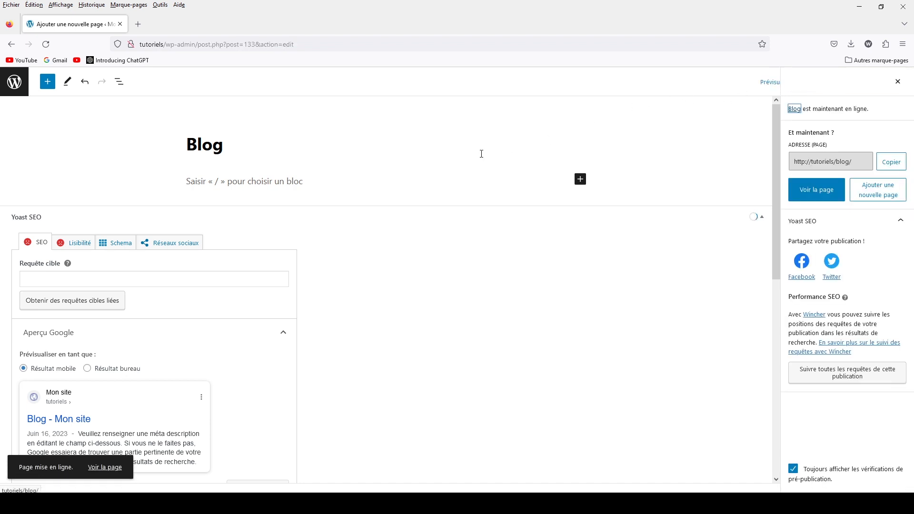
click(14, 82)
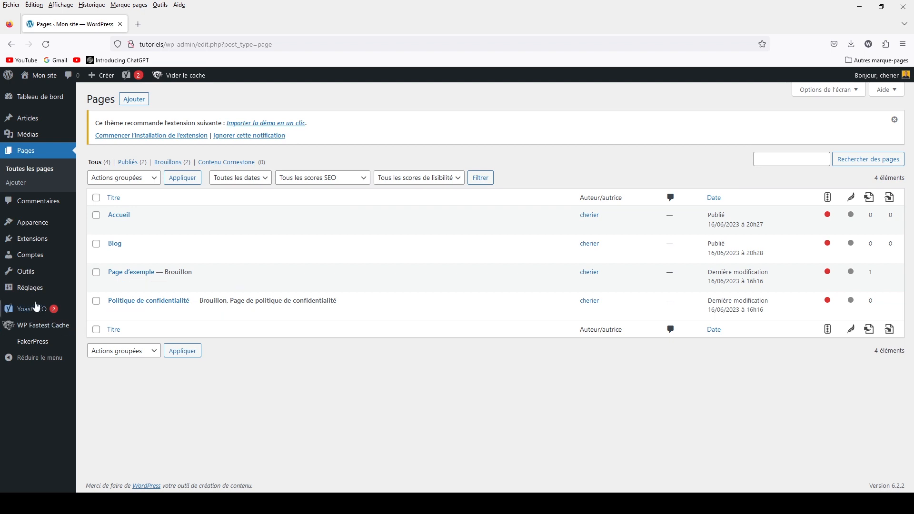
Step: In the reading settings, use Accueil as the static home page and Blog as the posts page, set feeds to Extrait, and save
mouse_move(32, 289)
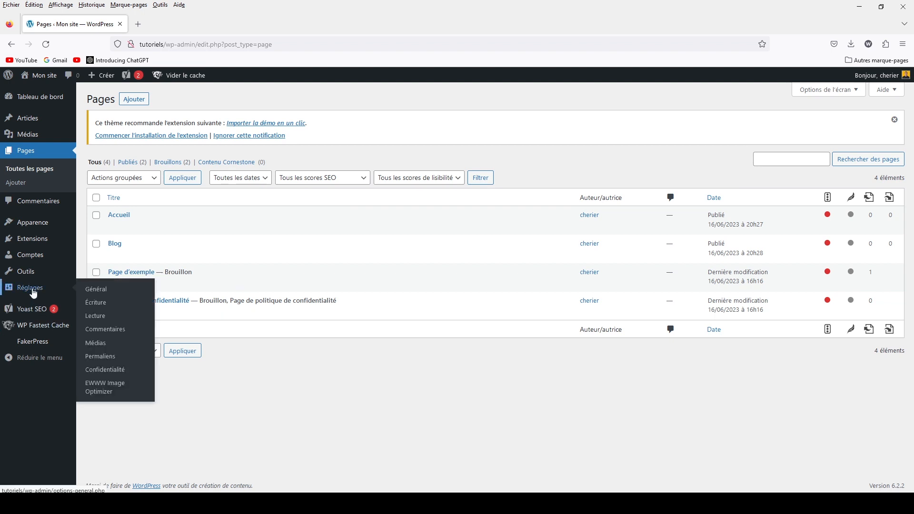
click(104, 323)
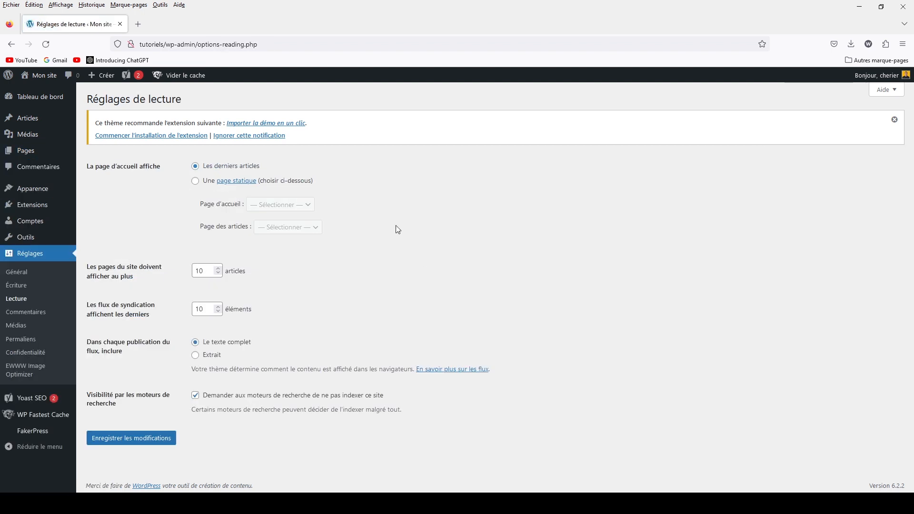
click(196, 182)
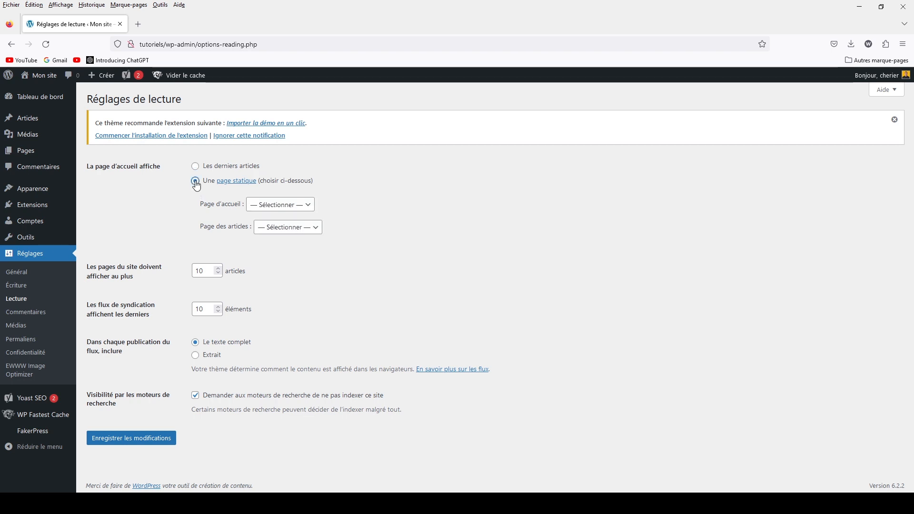
click(275, 205)
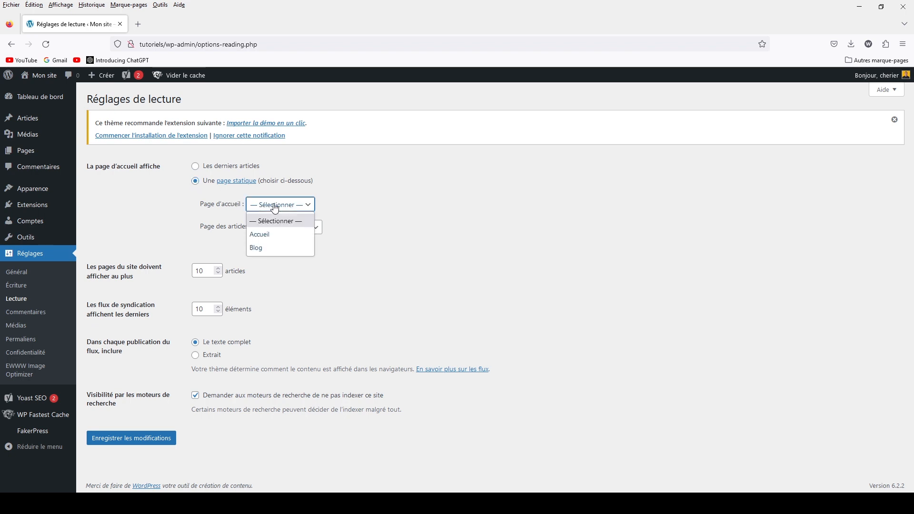
click(257, 235)
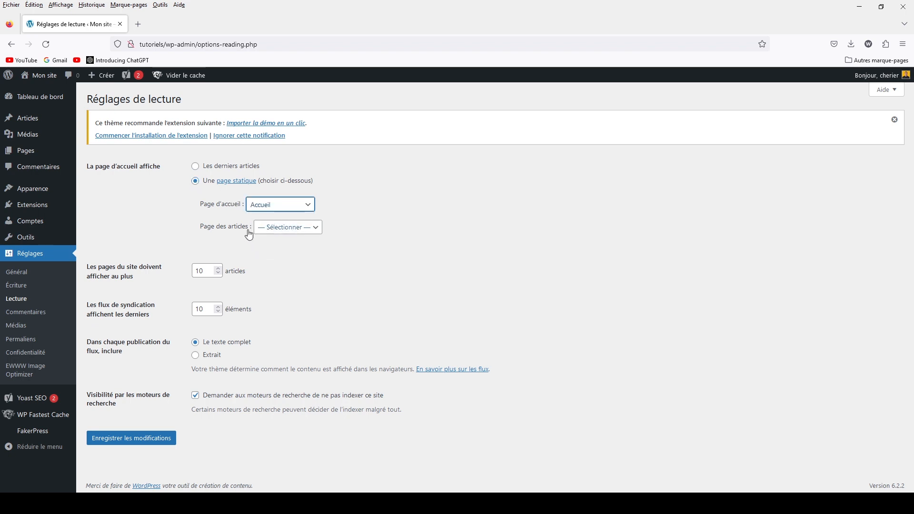
click(267, 228)
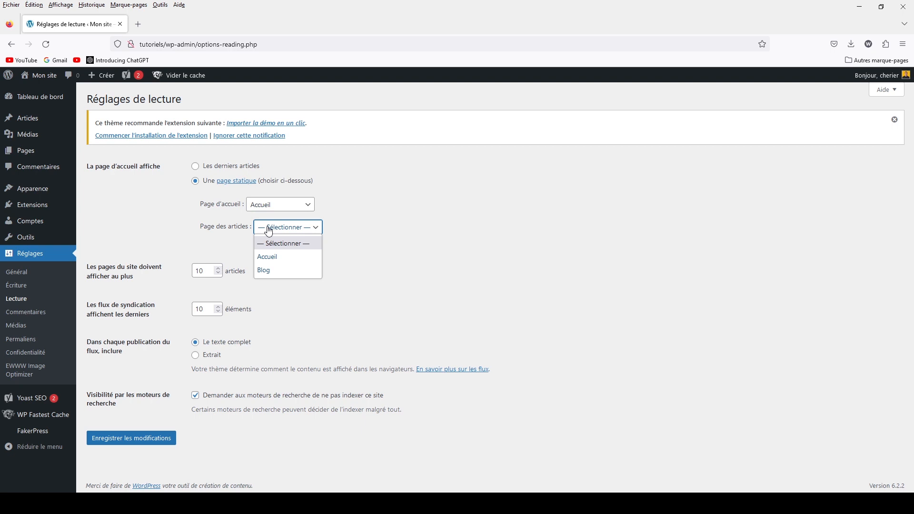
click(266, 271)
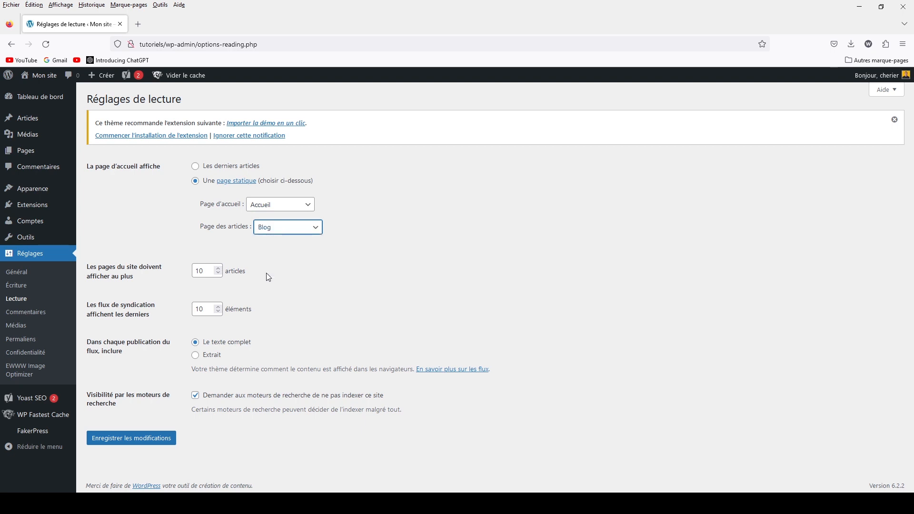
click(133, 439)
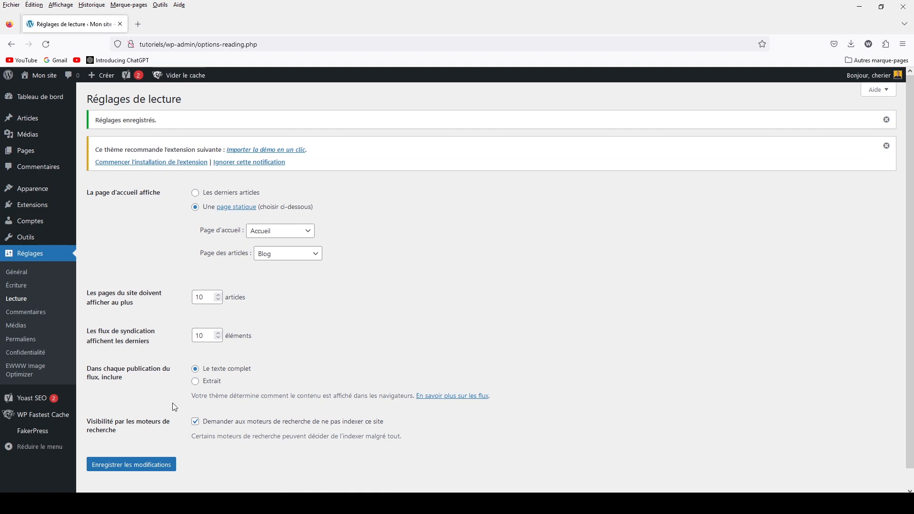
click(195, 382)
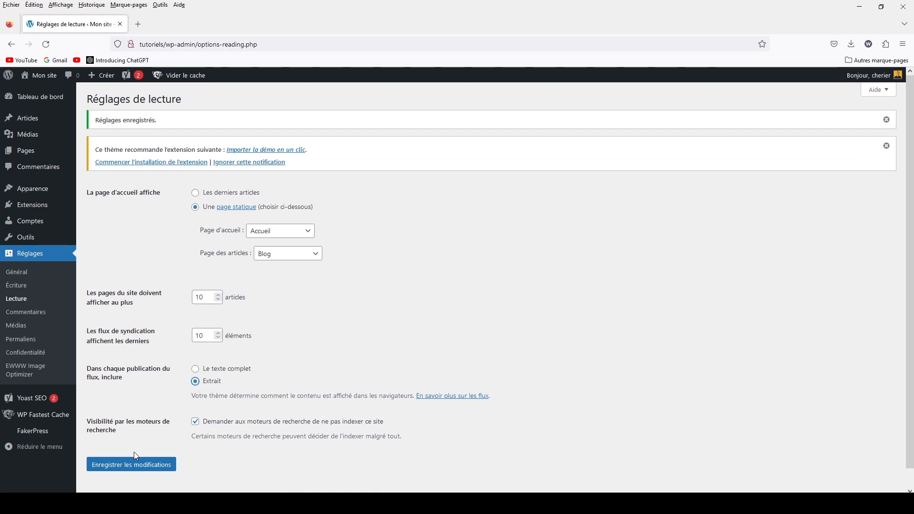
click(137, 465)
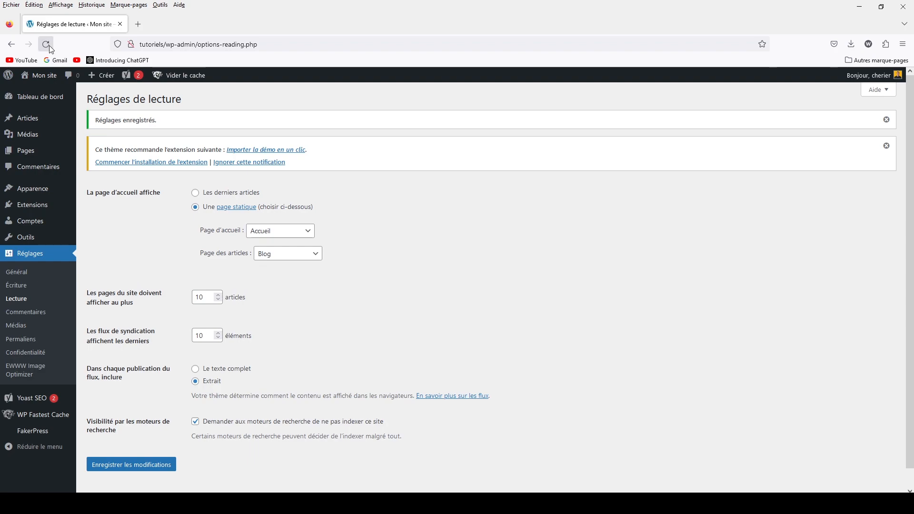
Step: Visit the site's front page and examine its layout from the header and Main Stories down to the You may Missed section and footer
click(43, 76)
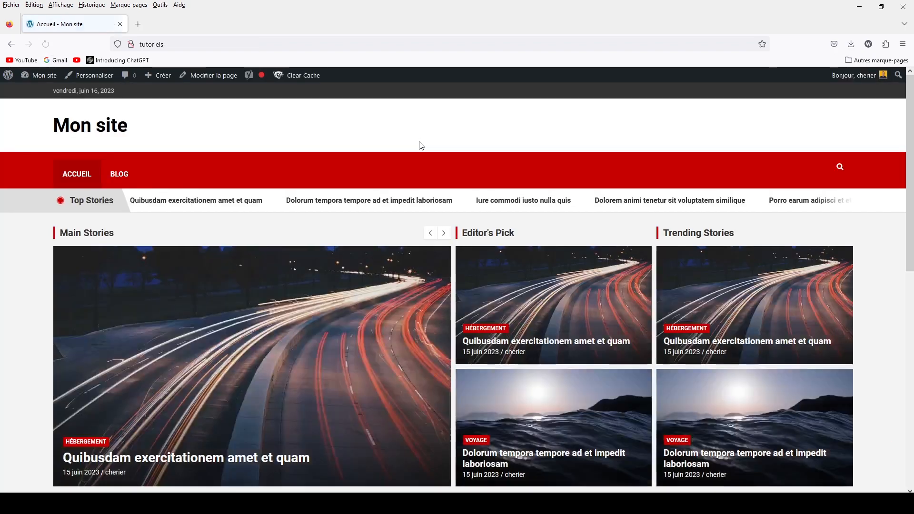
scroll(391, 185, down, 10)
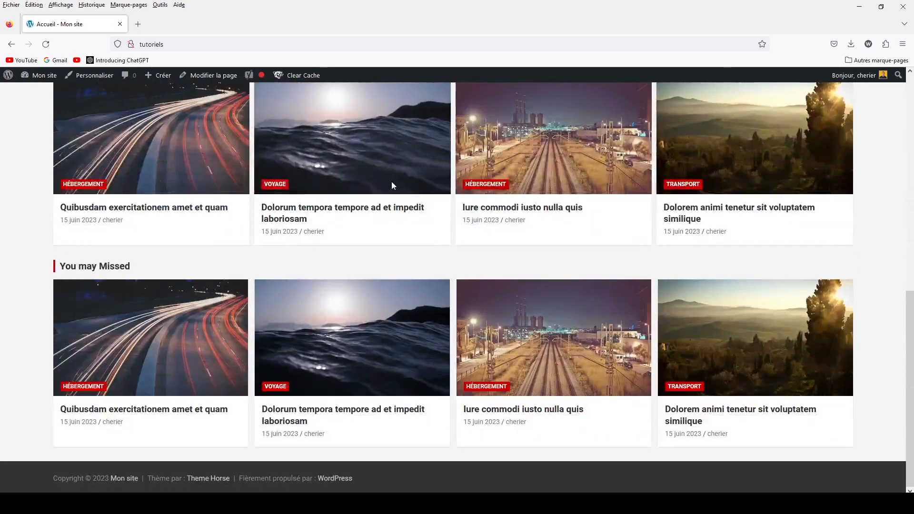
scroll(392, 186, up, 10)
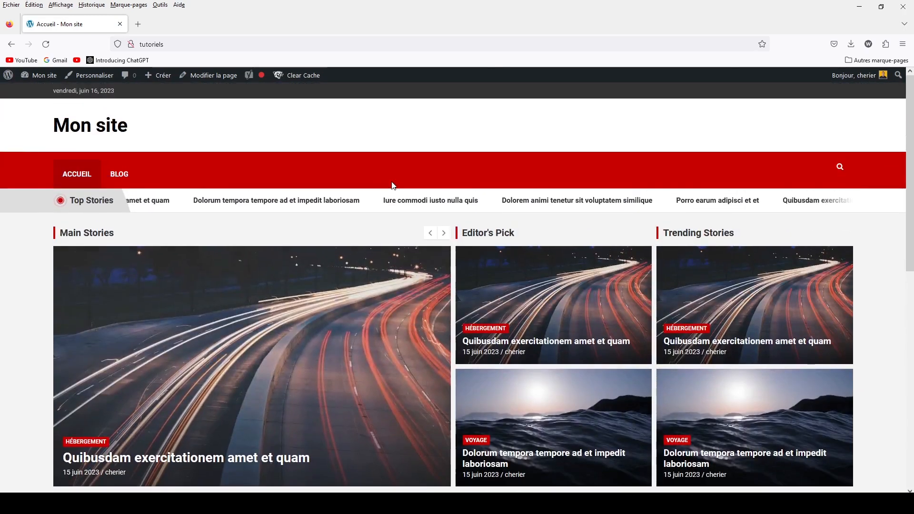
scroll(391, 185, down, 10)
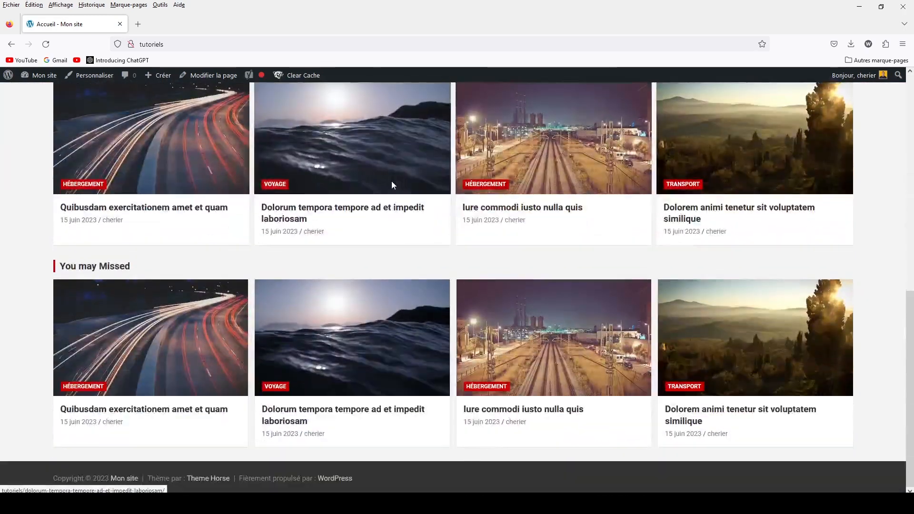
scroll(391, 185, up, 10)
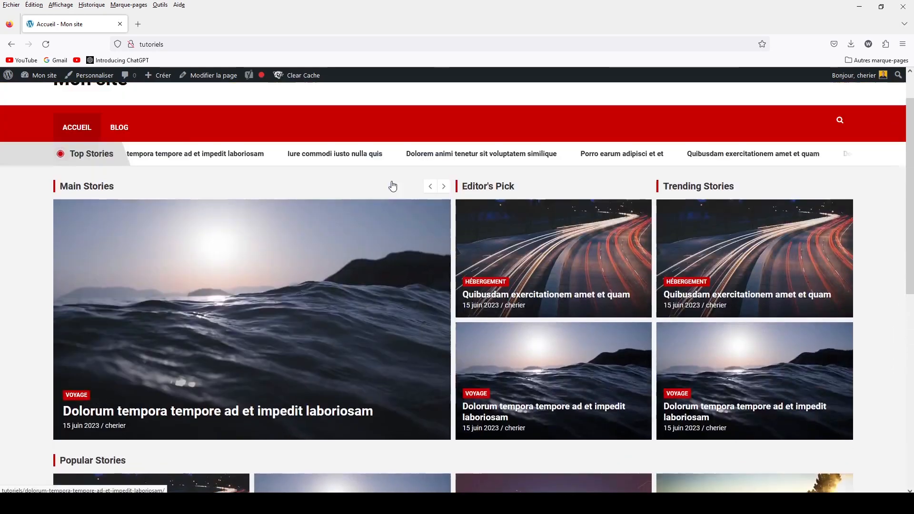
scroll(392, 185, up, 2)
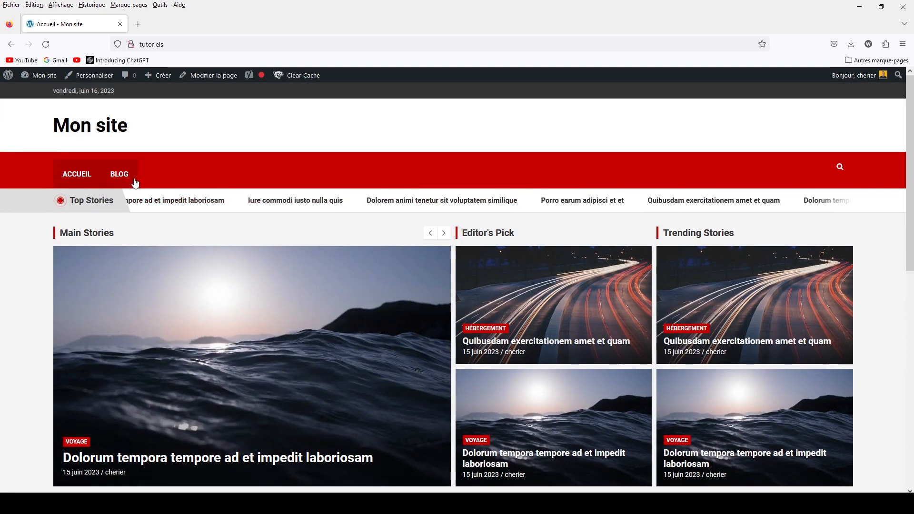
scroll(232, 176, down, 8)
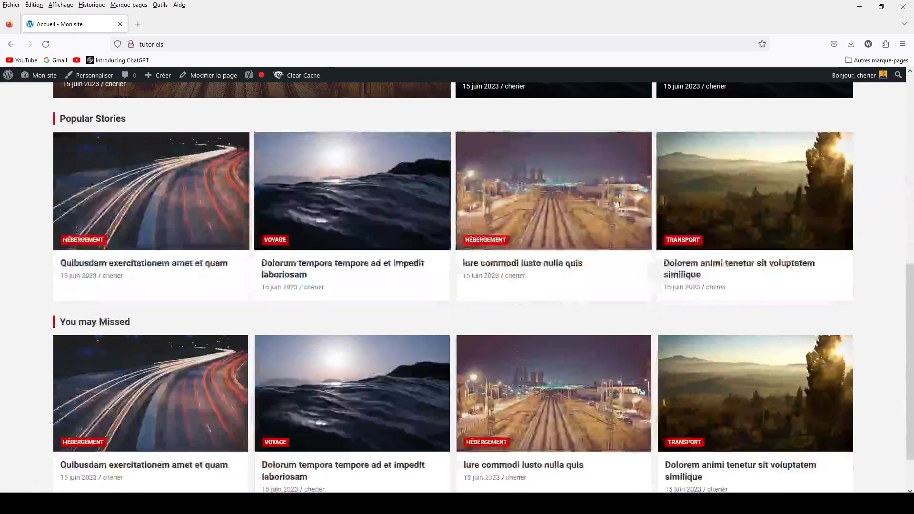
scroll(616, 204, down, 1)
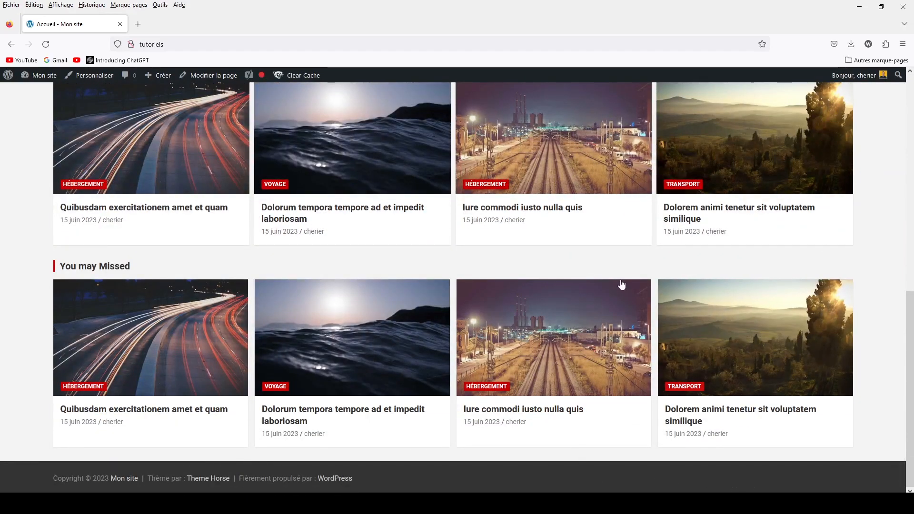
scroll(425, 192, up, 8)
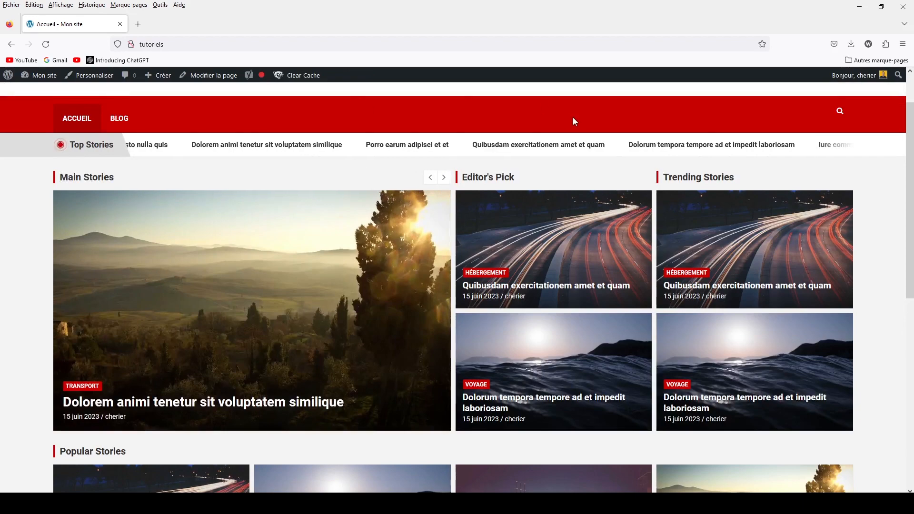
scroll(422, 162, up, 1)
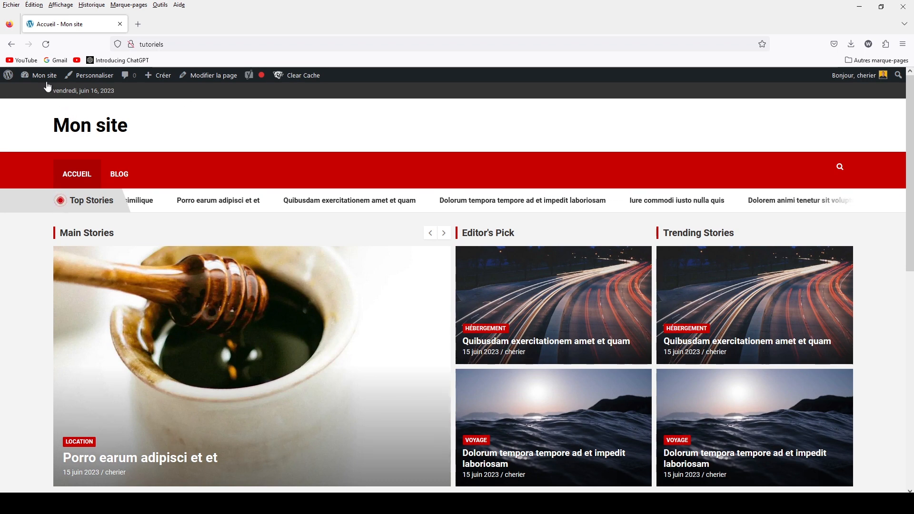
Step: Return to the administration and create a menu named "top-menu" assigned to the "Navigation de la barre supérieure" location
mouse_move(46, 83)
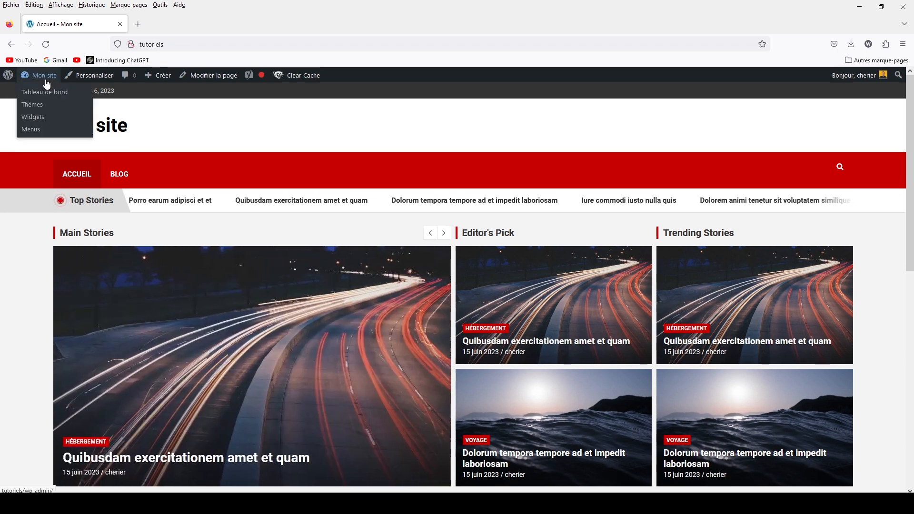
click(50, 91)
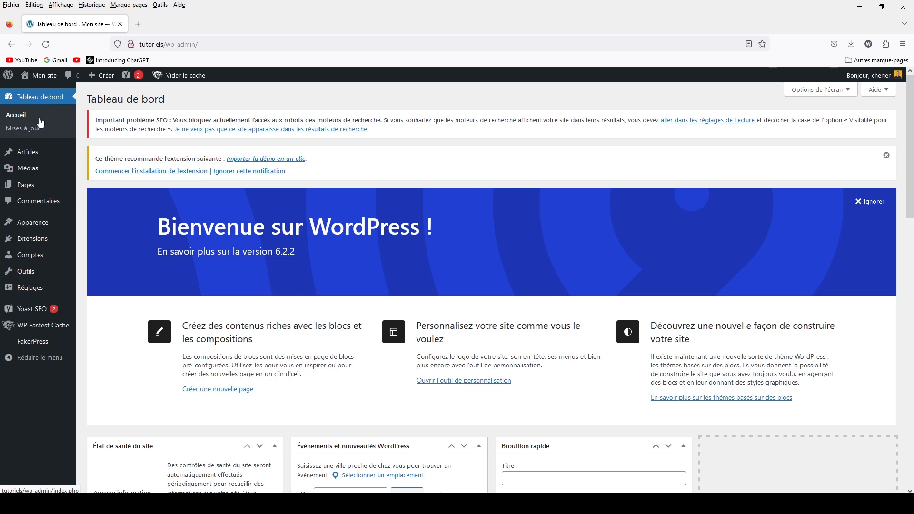
mouse_move(31, 222)
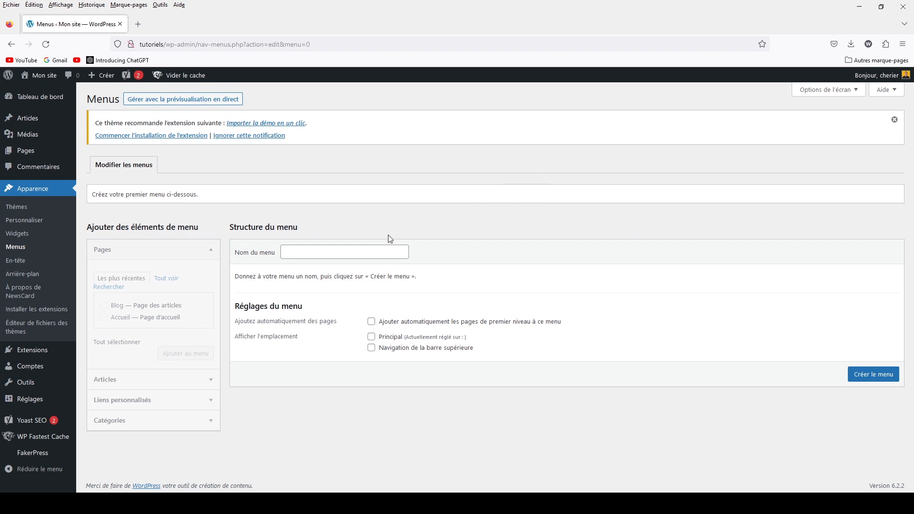
click(371, 249)
text(top)
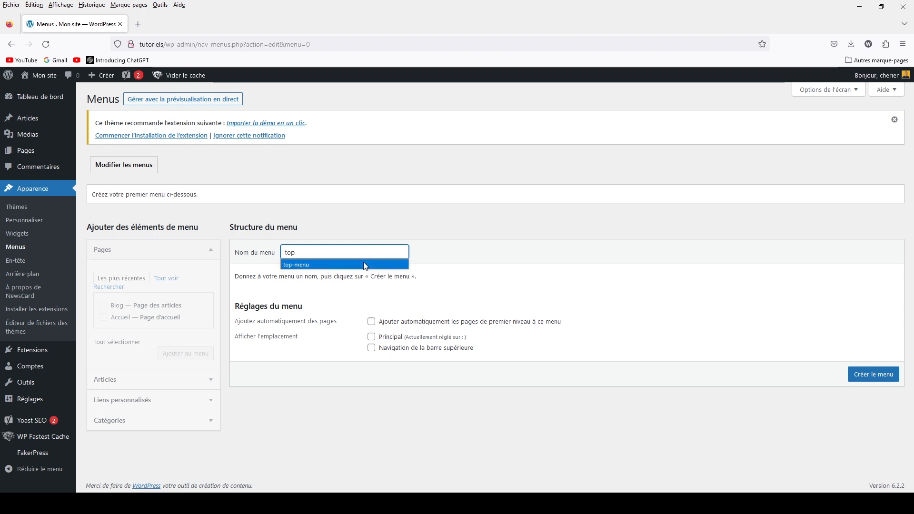
click(363, 264)
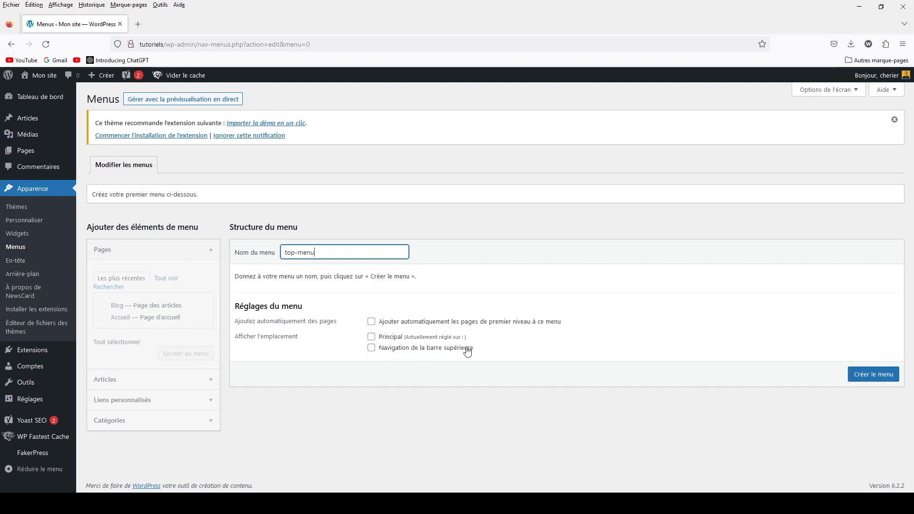
click(376, 351)
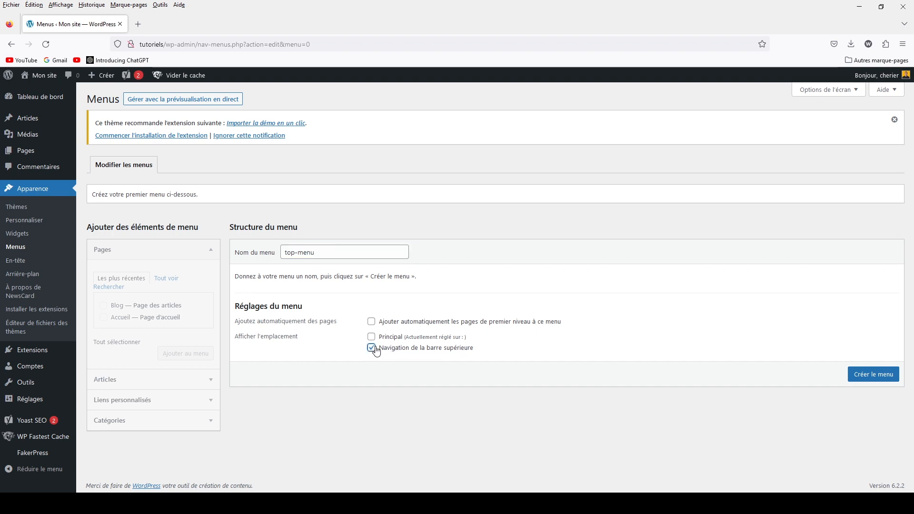
click(883, 375)
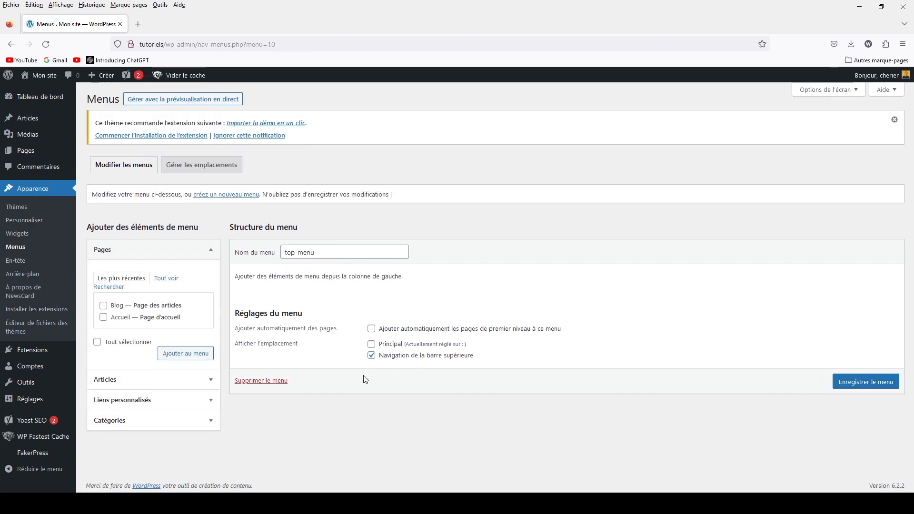
click(107, 401)
click(150, 358)
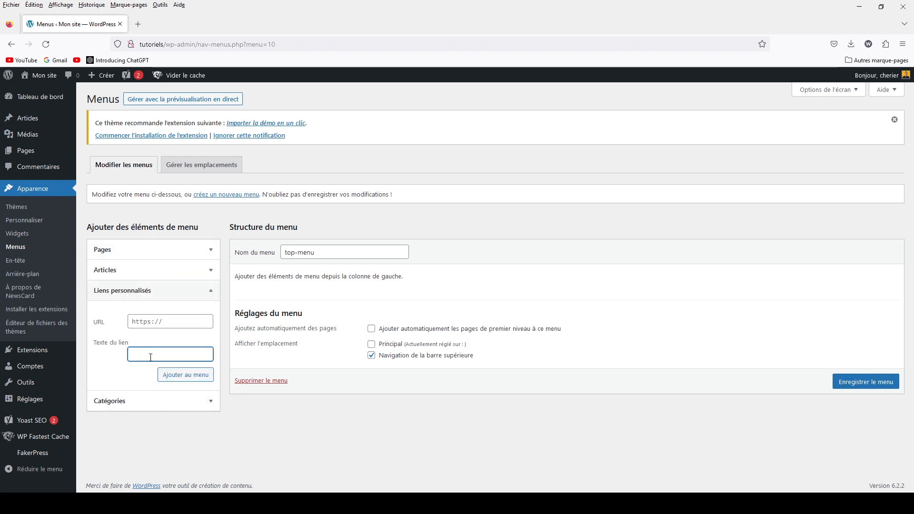
text(La chaîne YouTube)
click(164, 323)
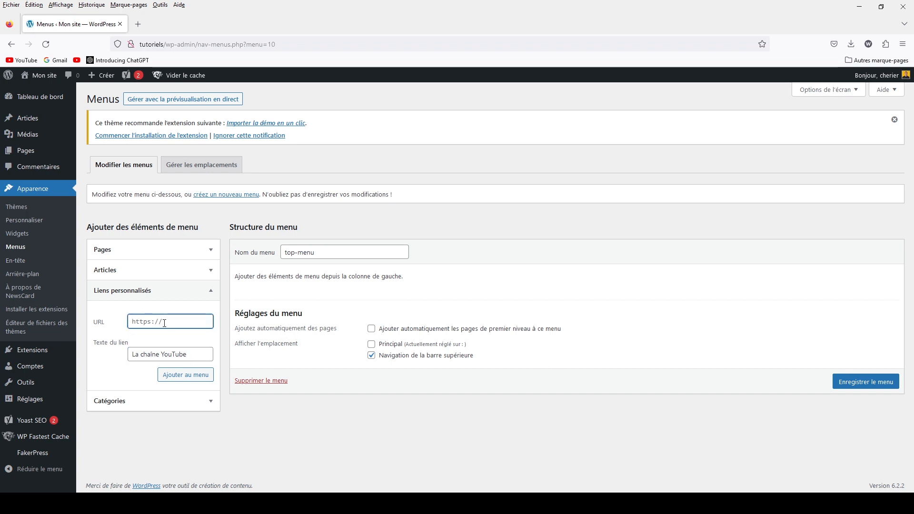
text(https)
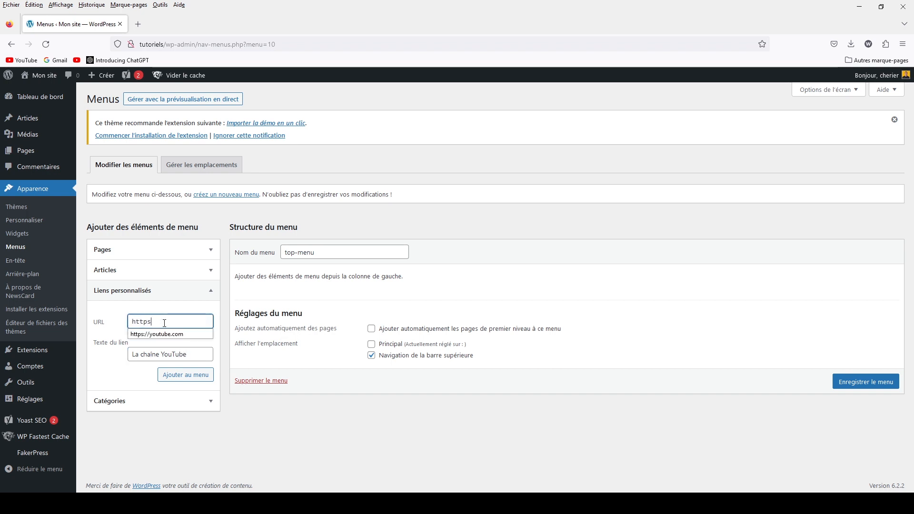
text(://yo)
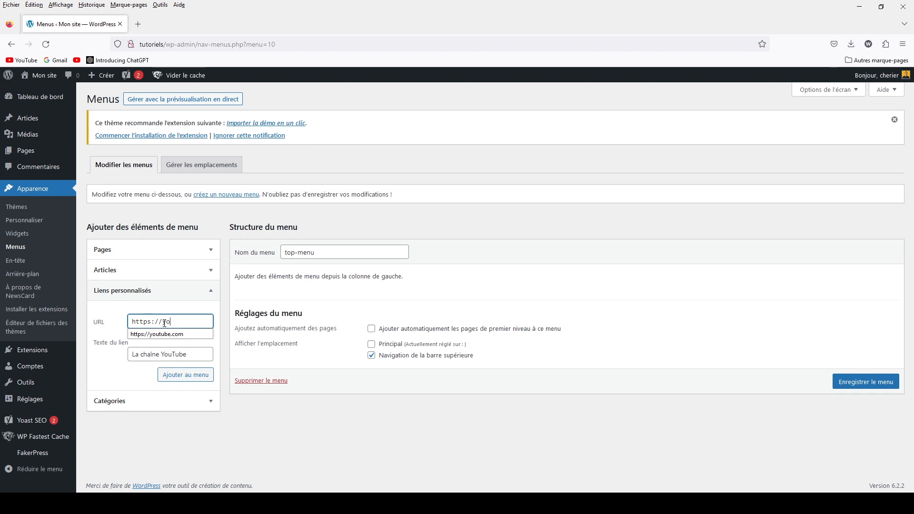
text(utube.com)
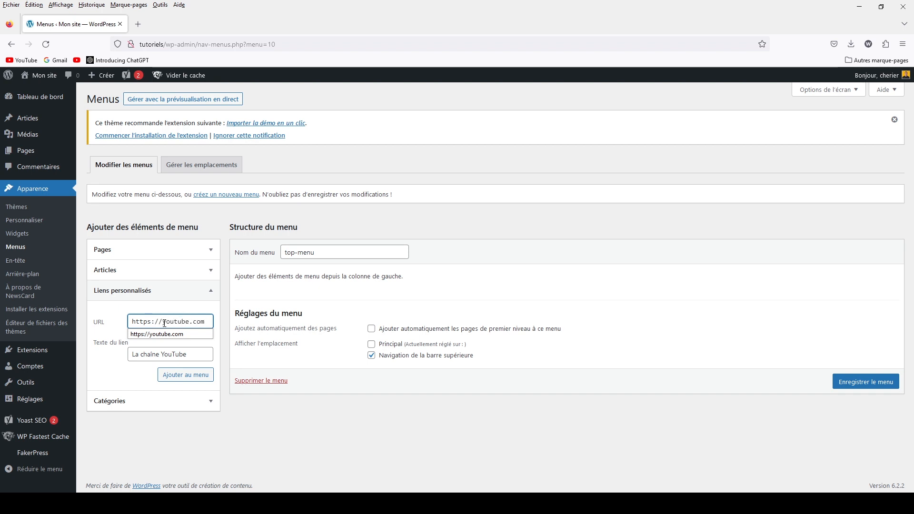
click(185, 375)
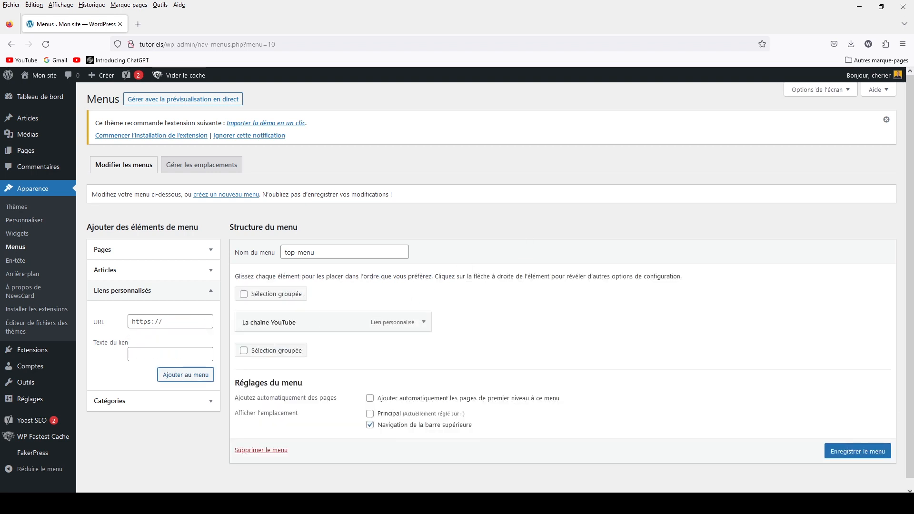
click(856, 451)
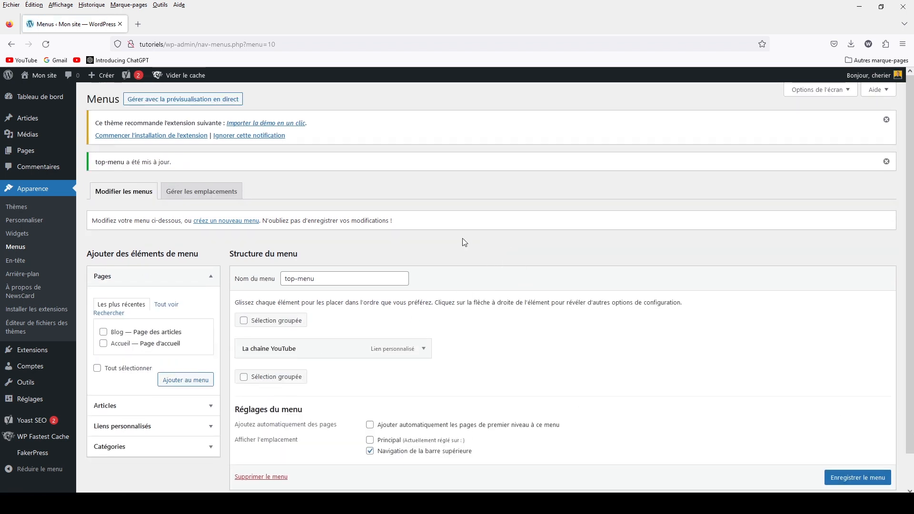
Step: Open the site's front page in a new tab, check the custom link in the top bar, and return to the menu editor
right_click(47, 76)
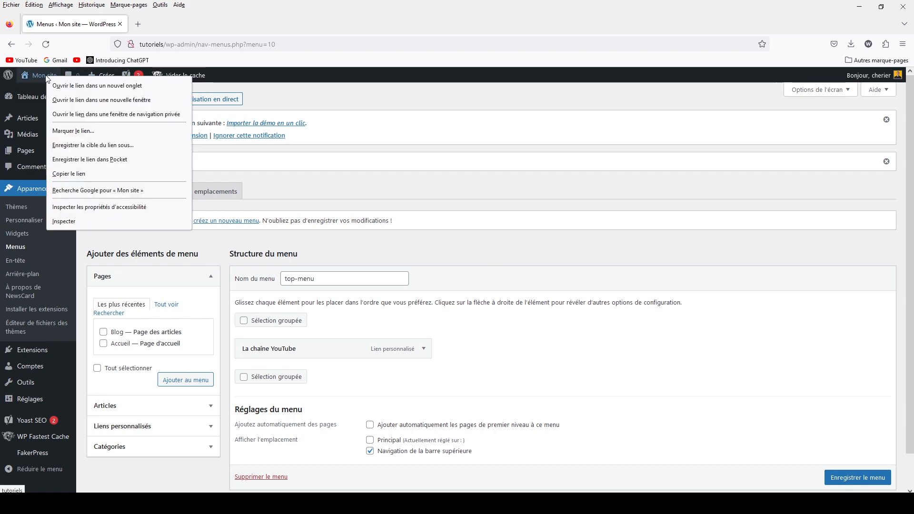
click(67, 86)
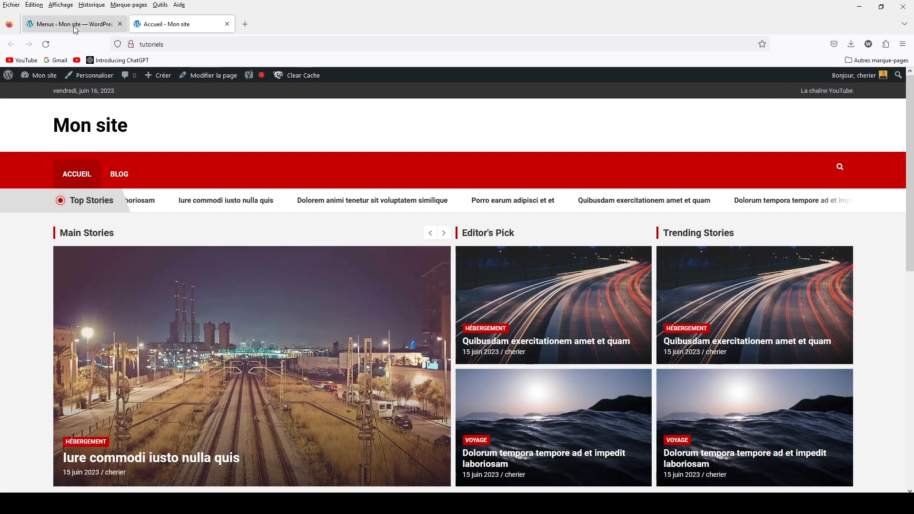
click(76, 30)
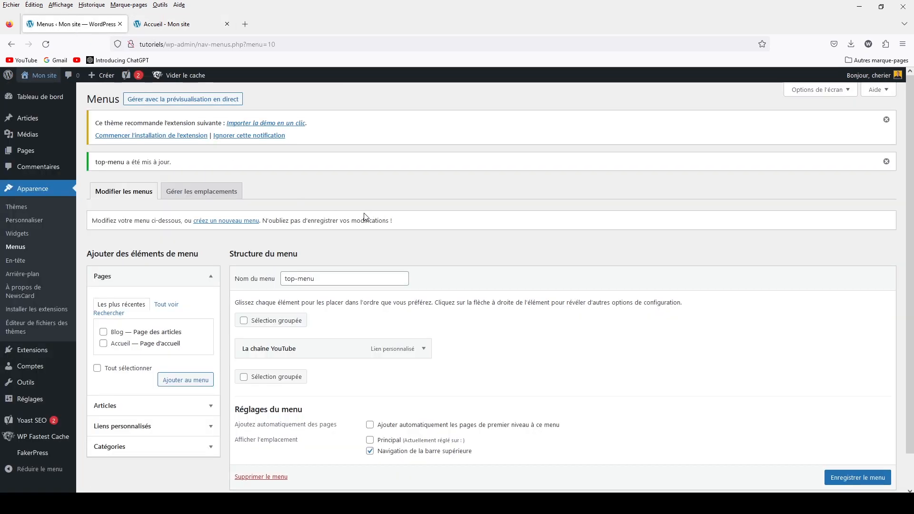
drag(325, 281, 275, 278)
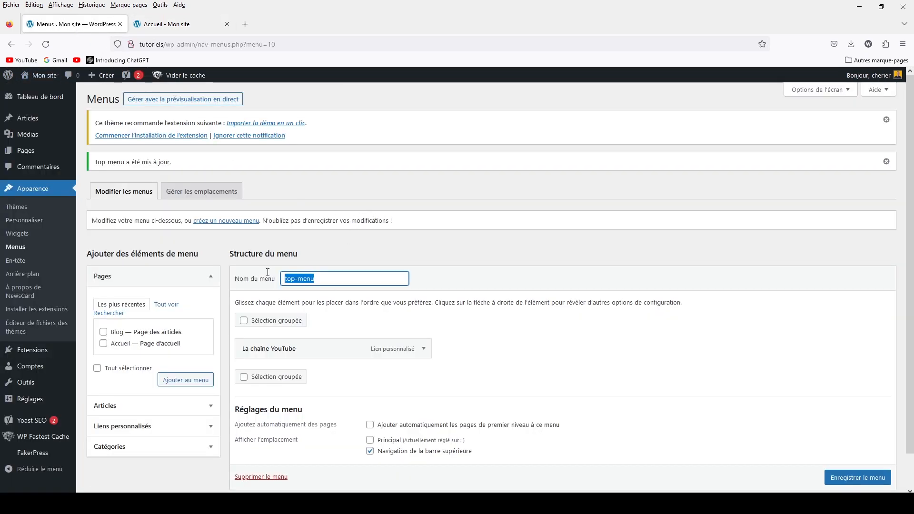
text(me)
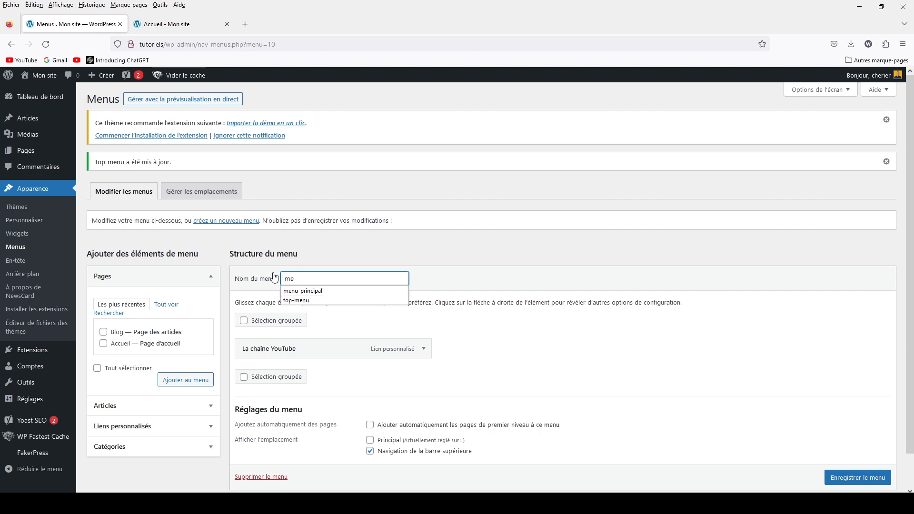
text(nu-header)
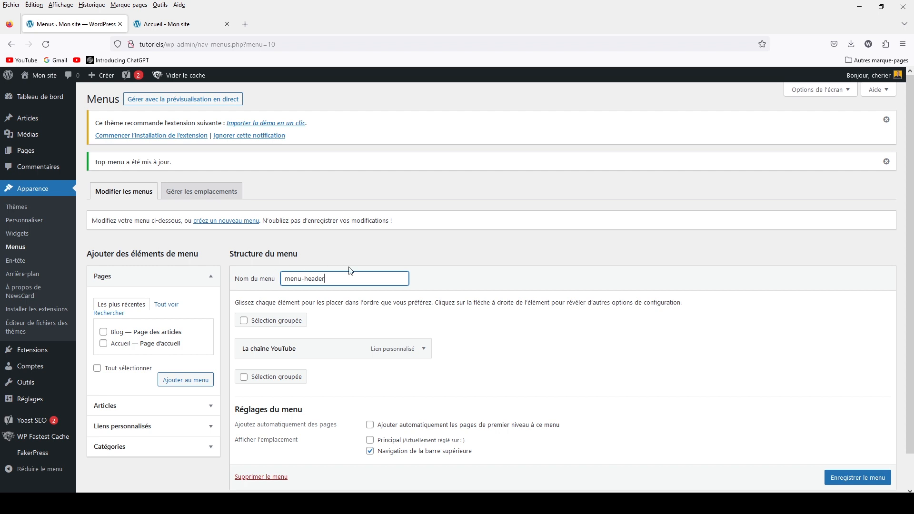
click(553, 352)
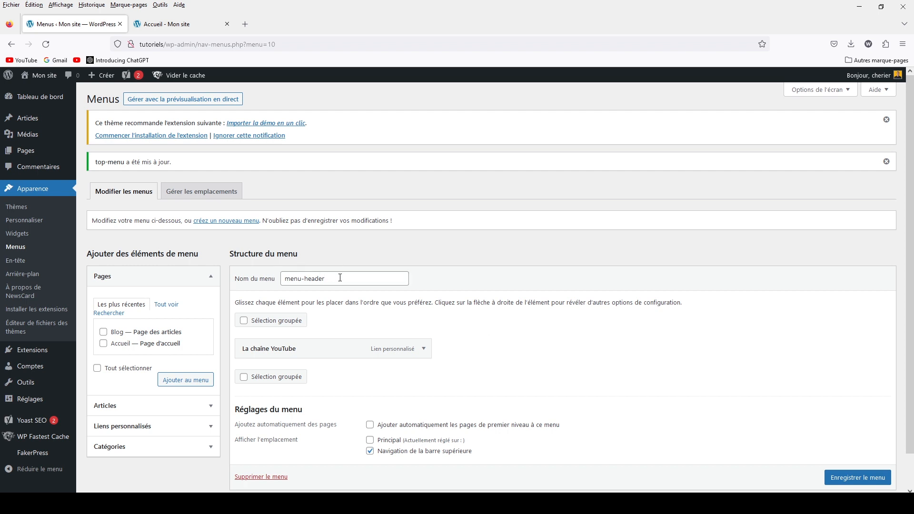
drag(340, 278, 256, 272)
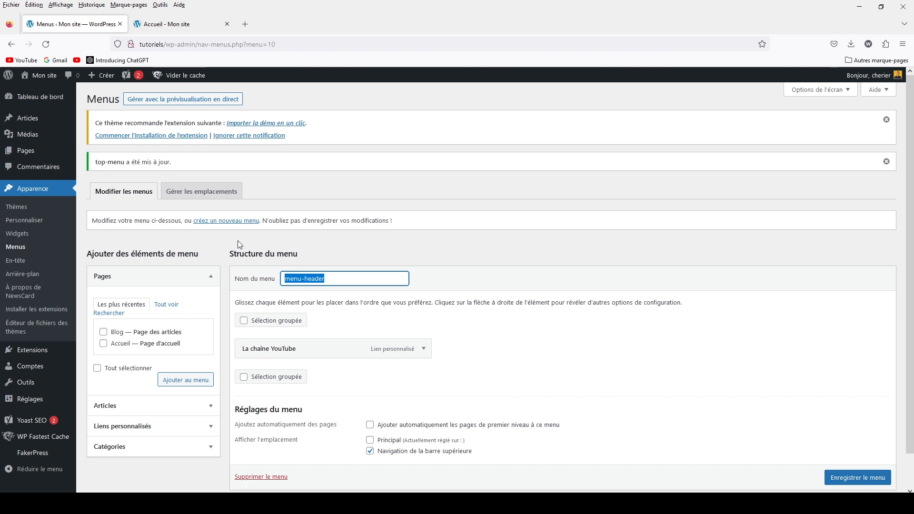
Step: Discard the unsaved changes to top-menu and create a new menu named "menu-header" assigned to the "Principal" location
click(204, 226)
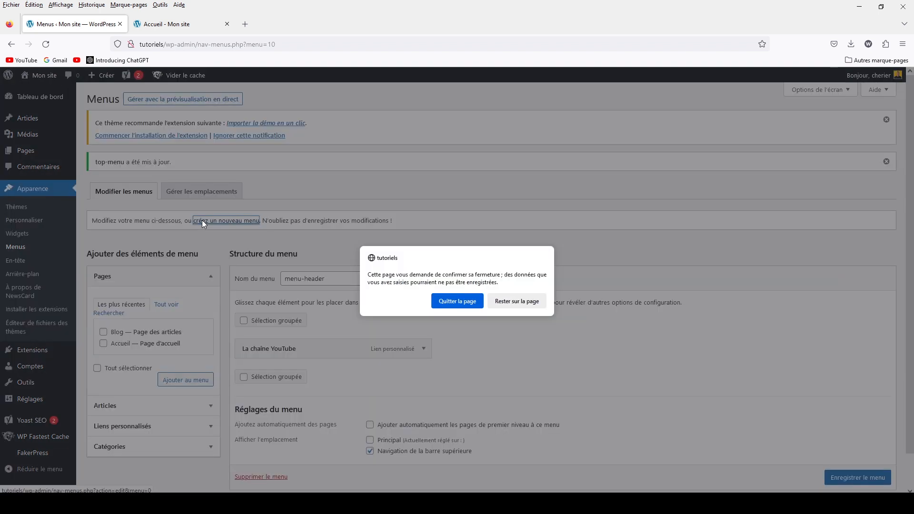
click(458, 301)
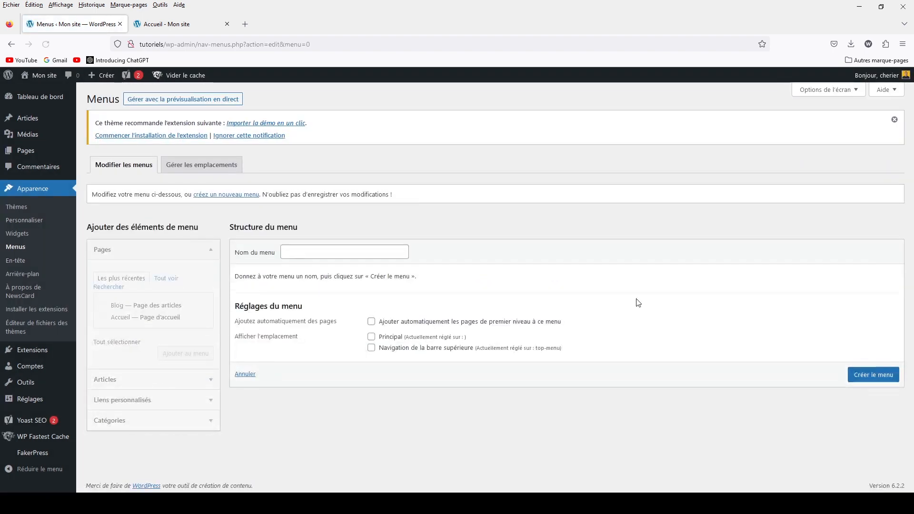
click(347, 249)
text(menu-header)
click(568, 271)
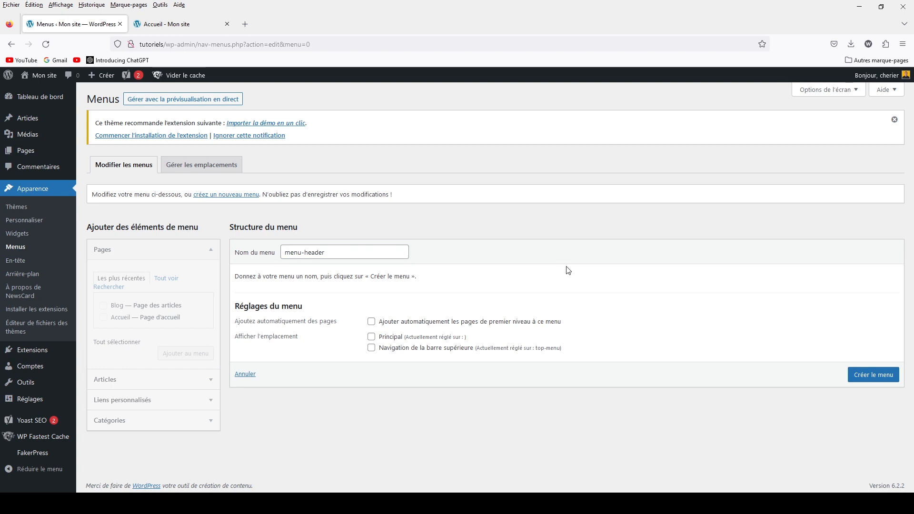
click(371, 337)
click(865, 376)
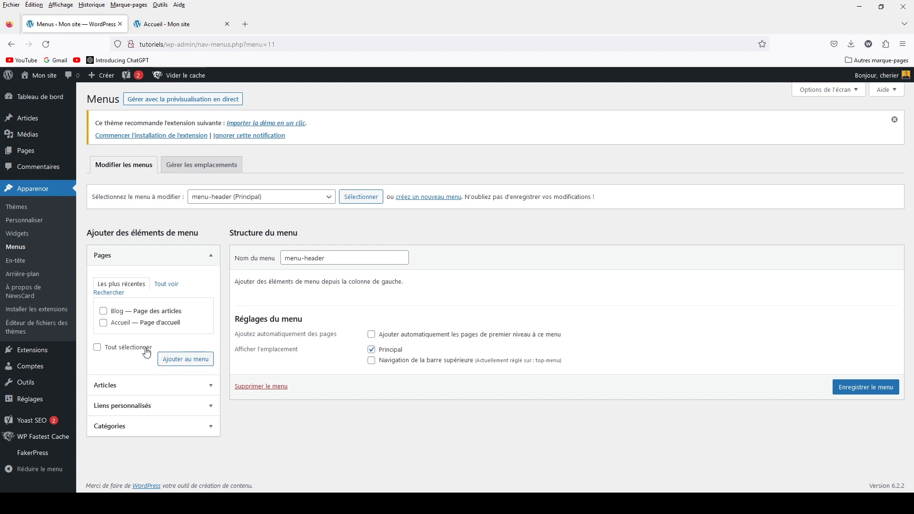
Step: Add the categories location, voyage, transport and hébergement to menu-header, plus the pages Blog and Accueil
click(104, 313)
click(141, 431)
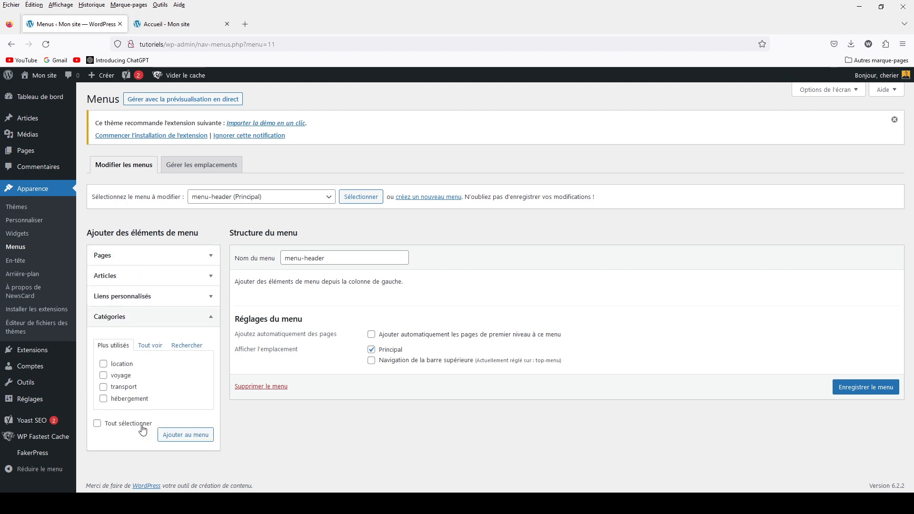
click(104, 364)
click(103, 375)
click(103, 387)
click(104, 399)
click(199, 441)
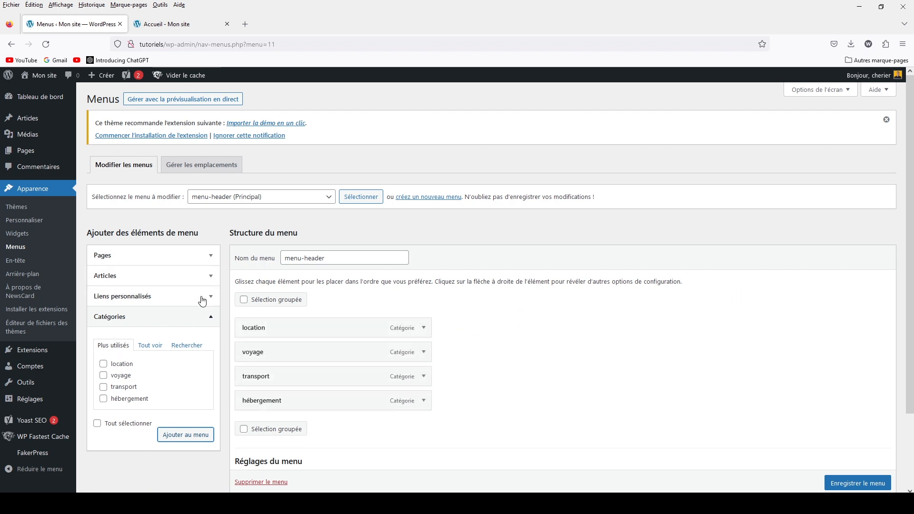
click(122, 259)
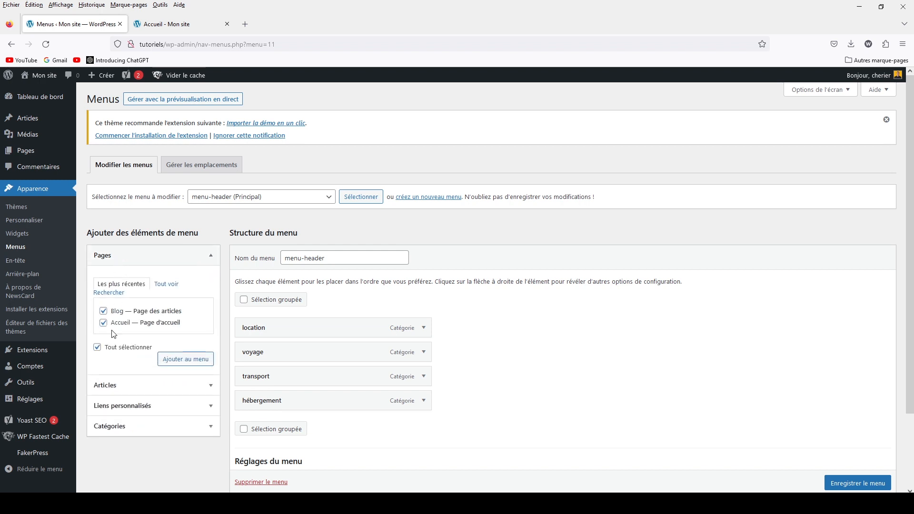
click(207, 363)
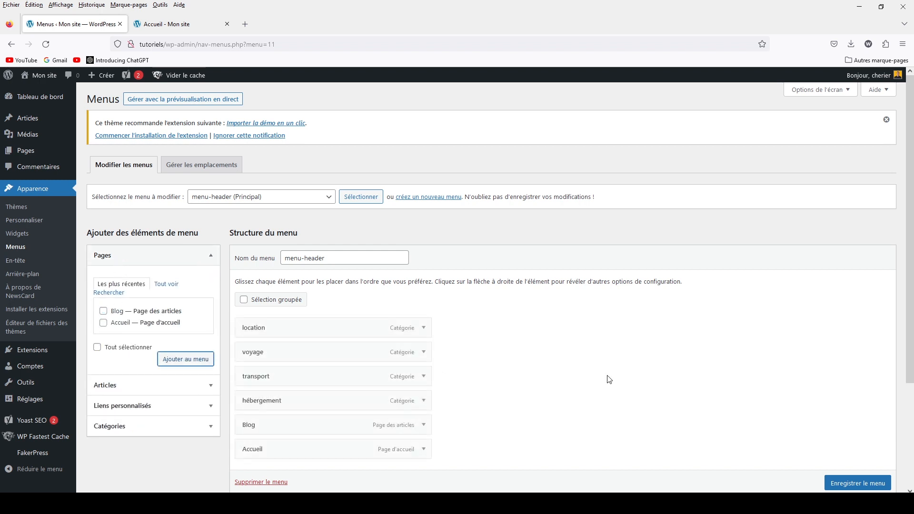
Step: Reorder menu-header so Accueil comes first and Blog second, ahead of the categories, and save the menu
drag(306, 430, 308, 335)
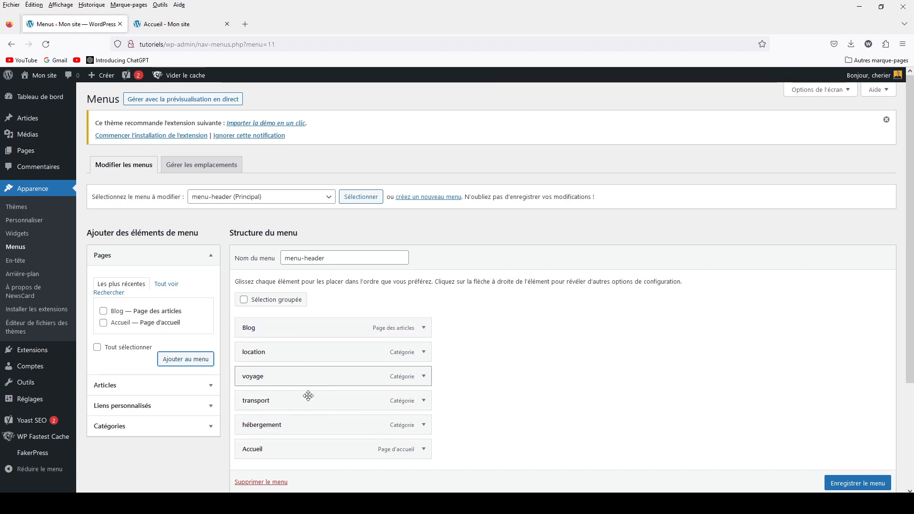
drag(302, 453, 304, 333)
click(630, 360)
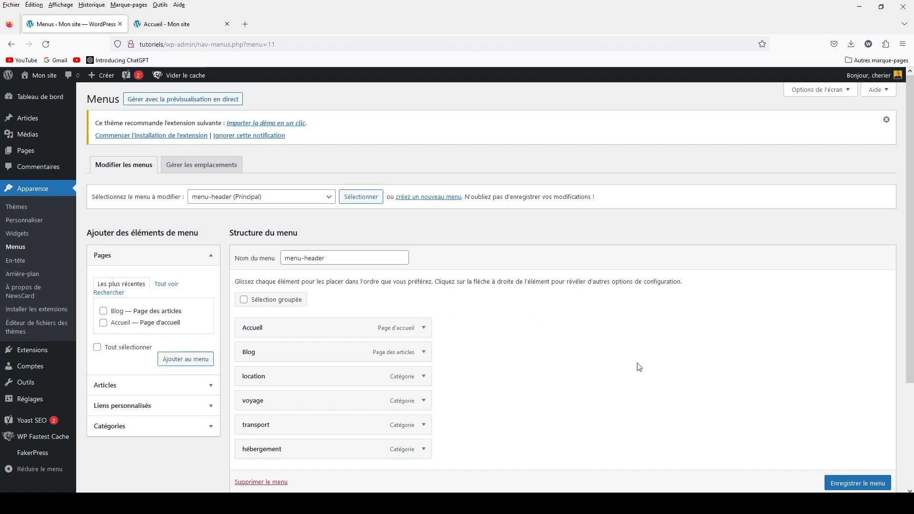
click(846, 490)
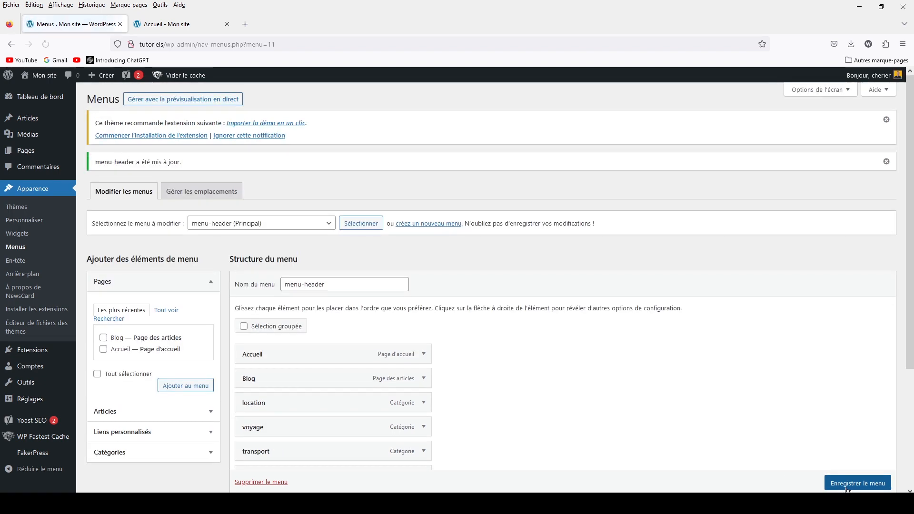
Step: Reload the front page to check the main navigation and the footer, and go back to the menu editor
click(166, 23)
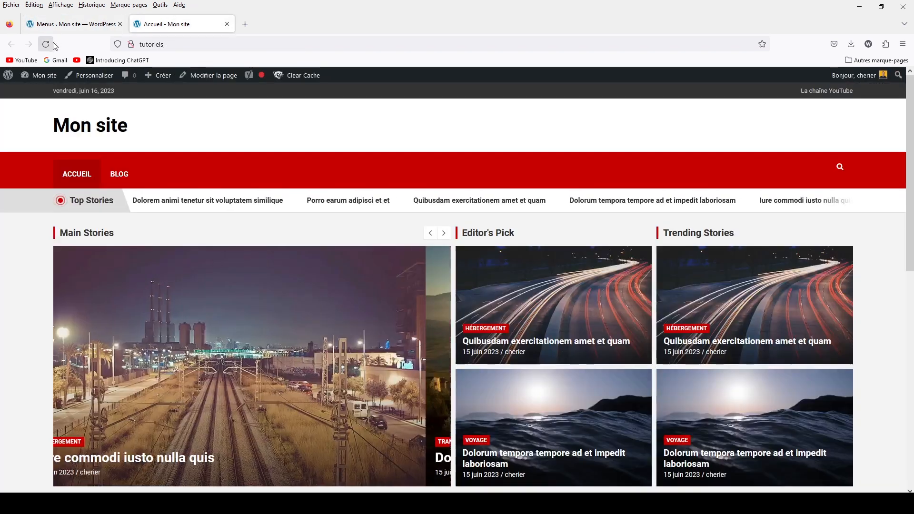
click(48, 45)
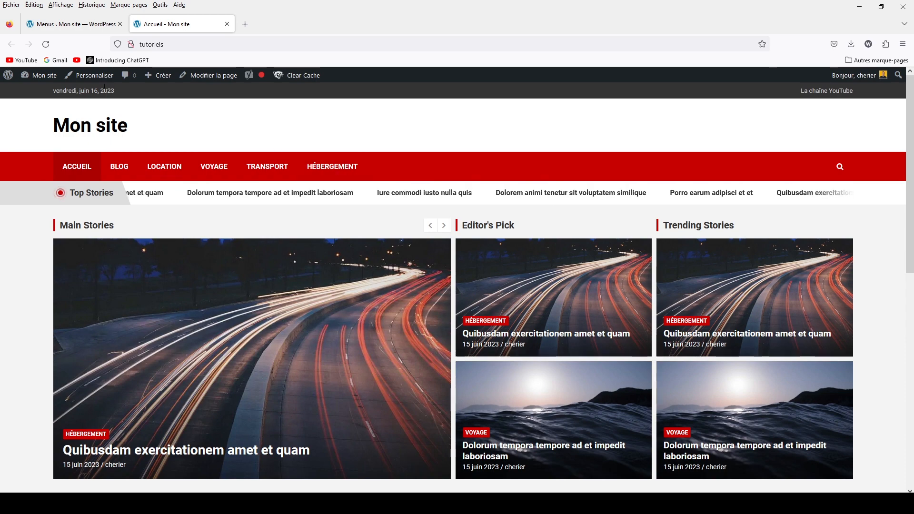
scroll(522, 387, down, 10)
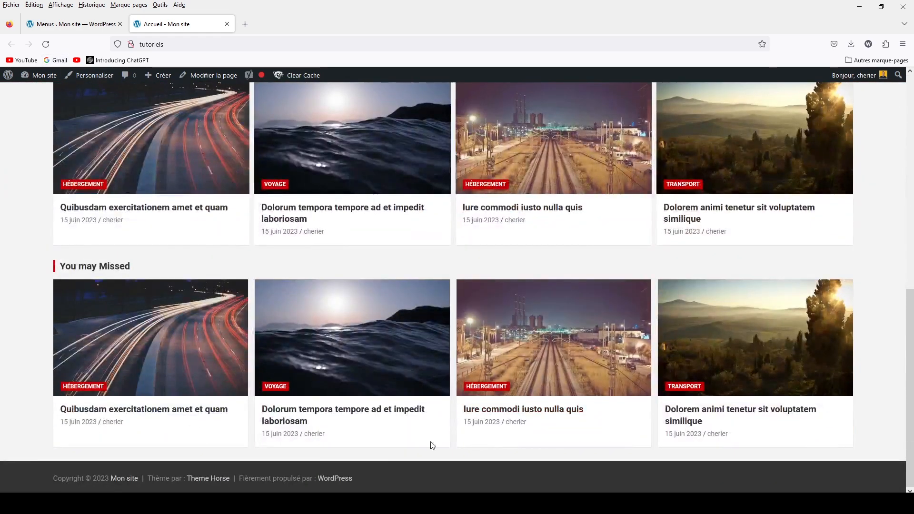
click(76, 24)
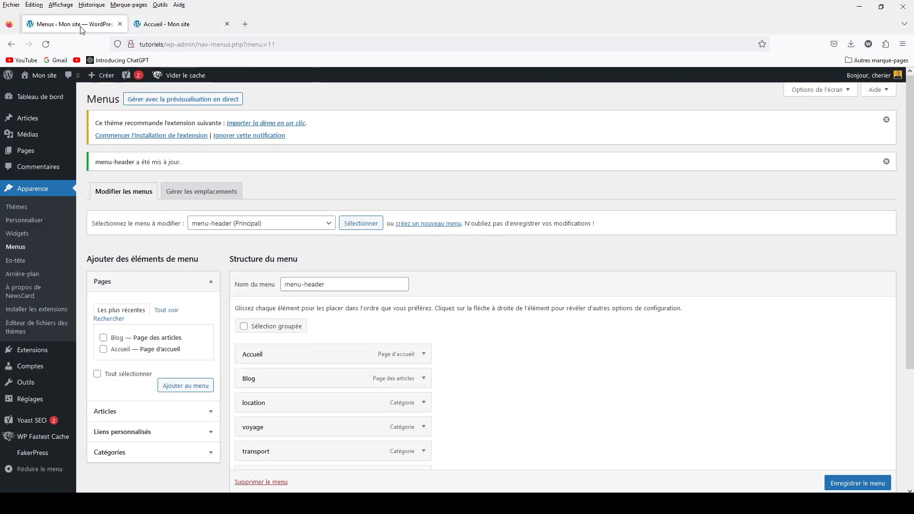
scroll(450, 355, down, 3)
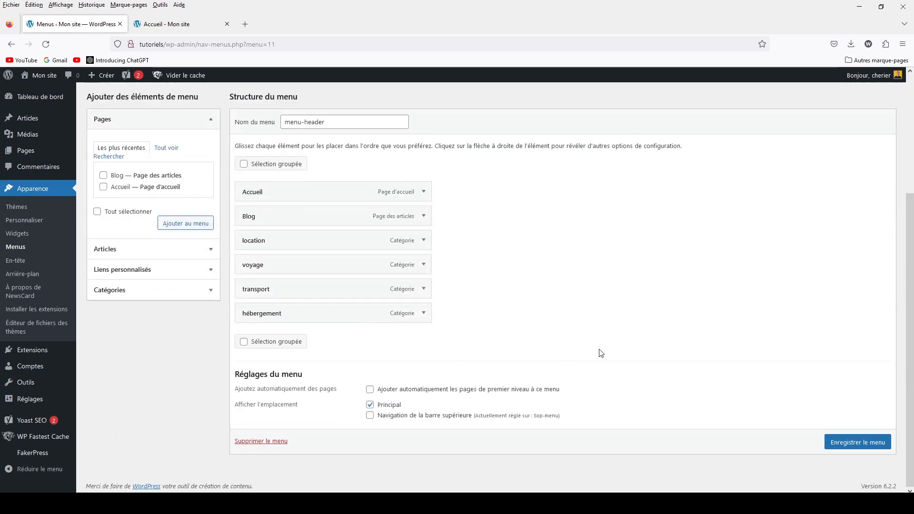
drag(327, 123, 306, 121)
scroll(279, 120, up, 3)
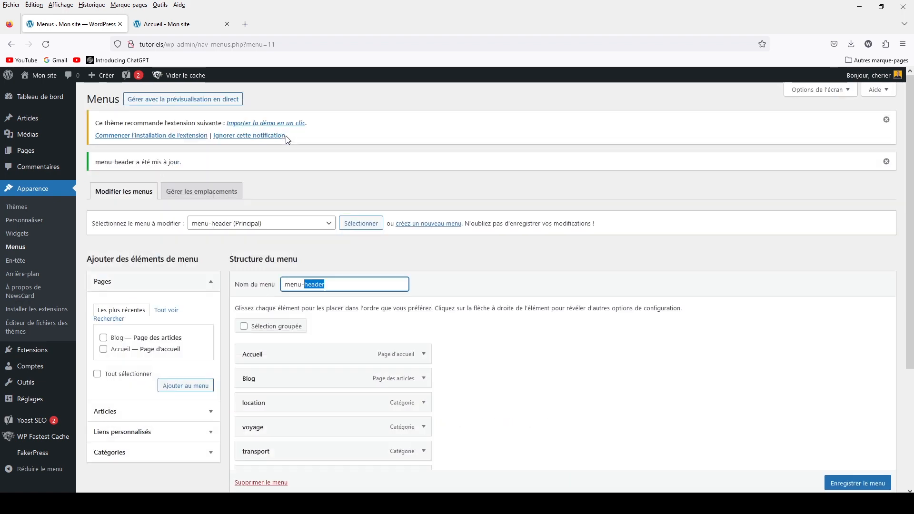
click(593, 292)
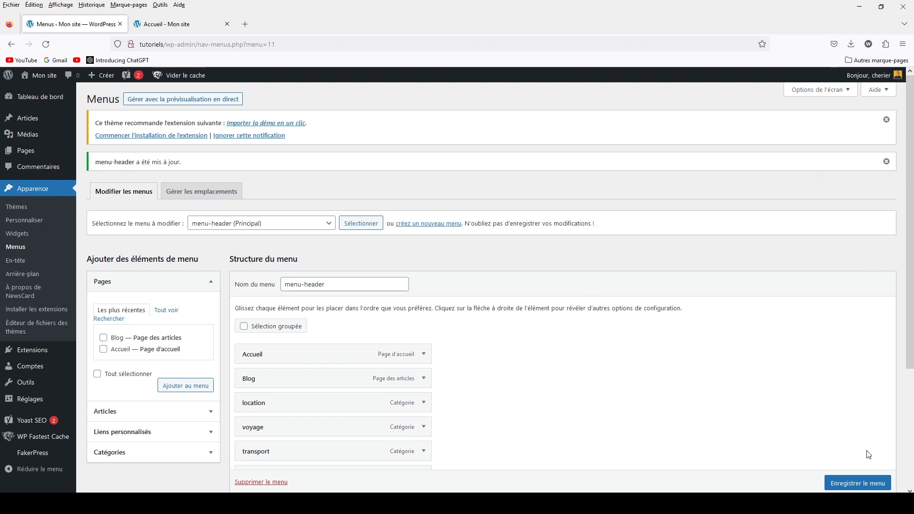
scroll(865, 476, down, 2)
scroll(862, 485, up, 2)
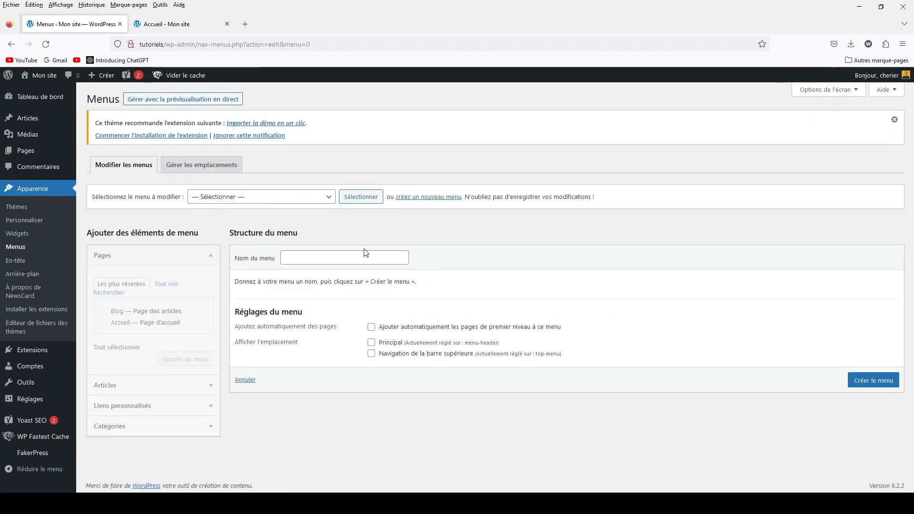
Step: Create a new menu named "menu-footer" without assigning it to any display location
click(361, 256)
text(menu-)
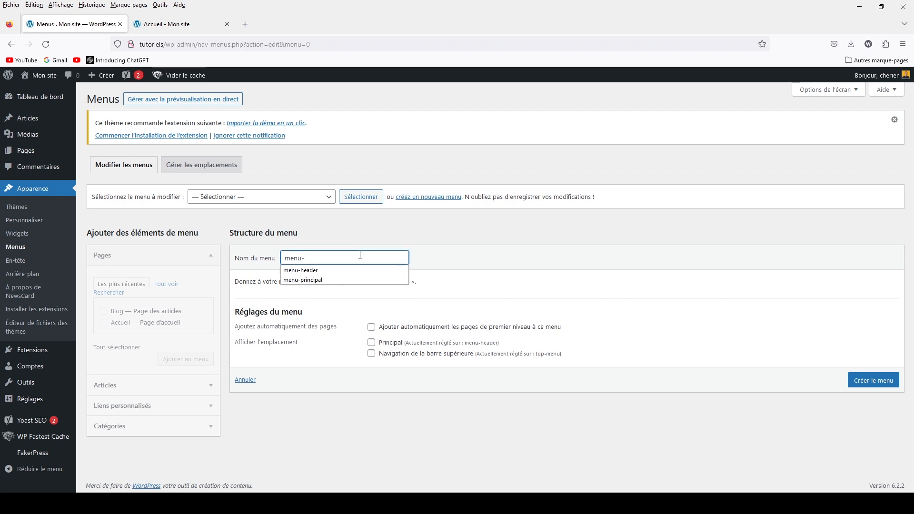
text(footer)
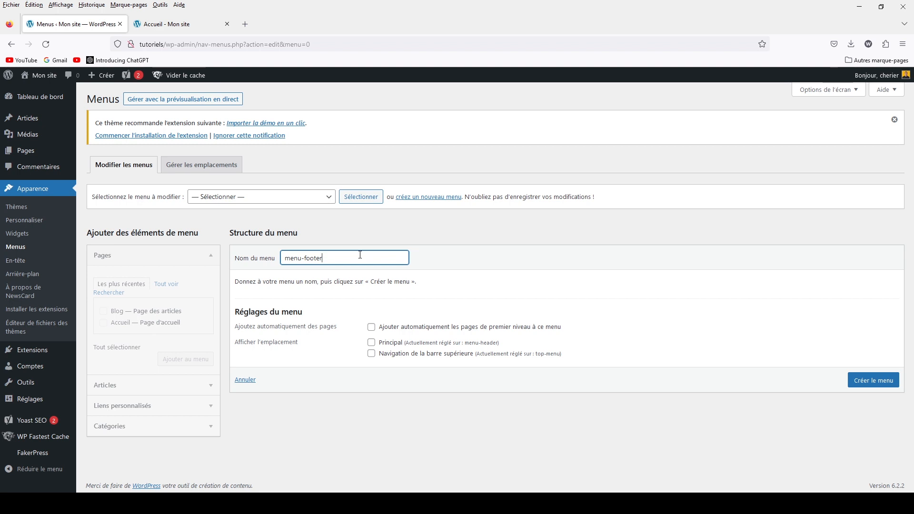
click(493, 270)
click(873, 381)
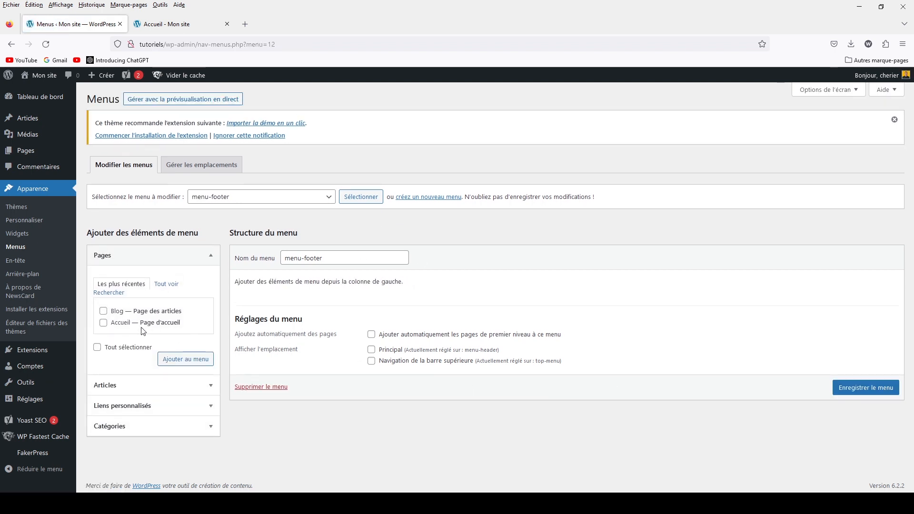
Step: In the pages list, change the status of the "Politique de confidentialité" page to Publié through quick edit and update it
click(28, 157)
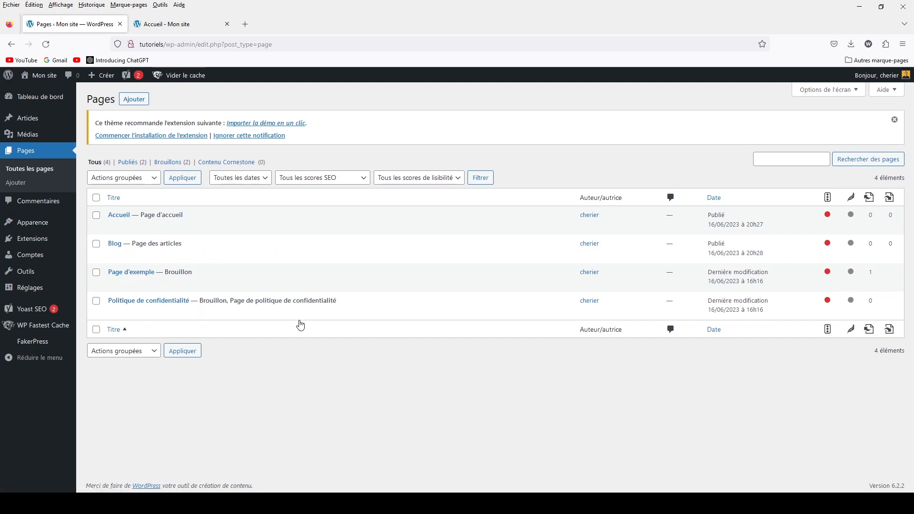
click(153, 317)
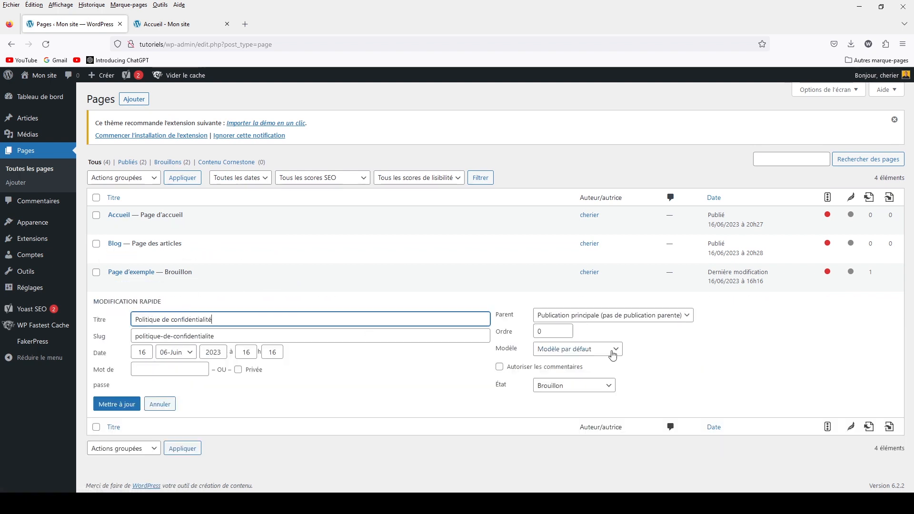
click(586, 386)
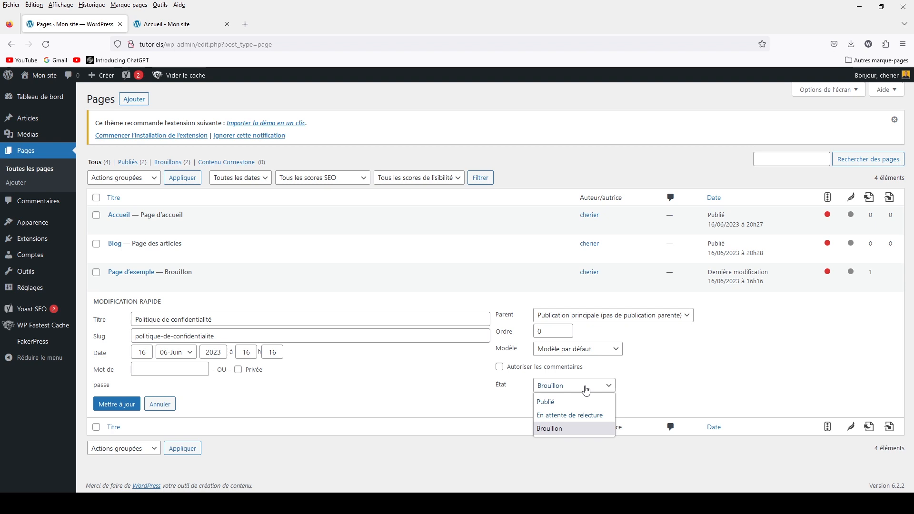
click(548, 402)
click(131, 404)
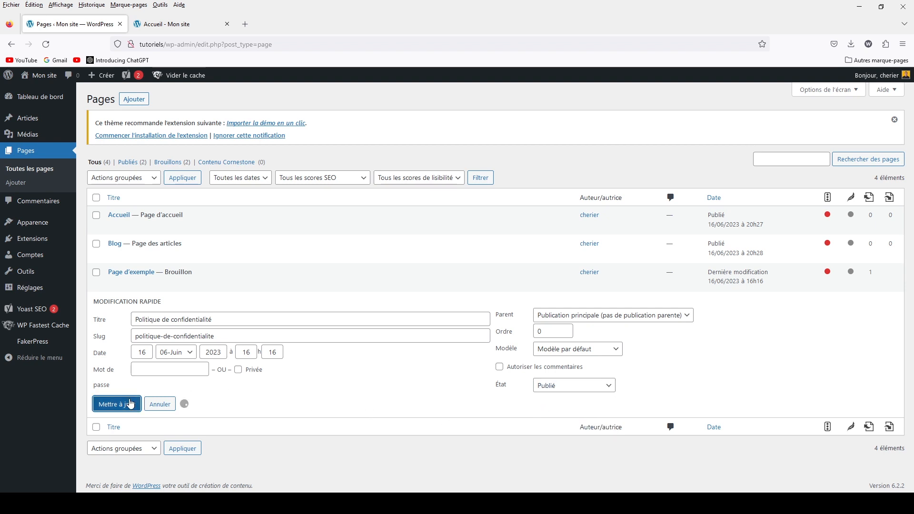
Step: Create a new page titled "Mentions légales", publish it and return to the pages list
click(133, 99)
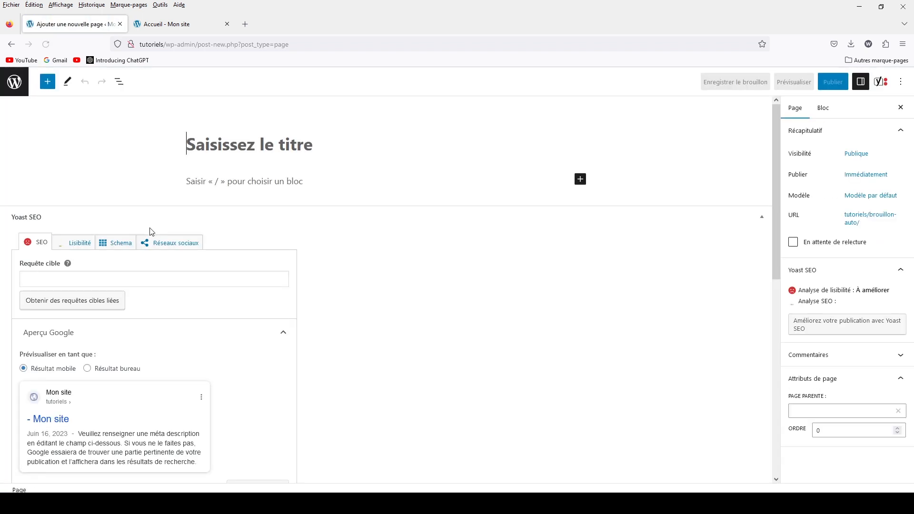
text(Men)
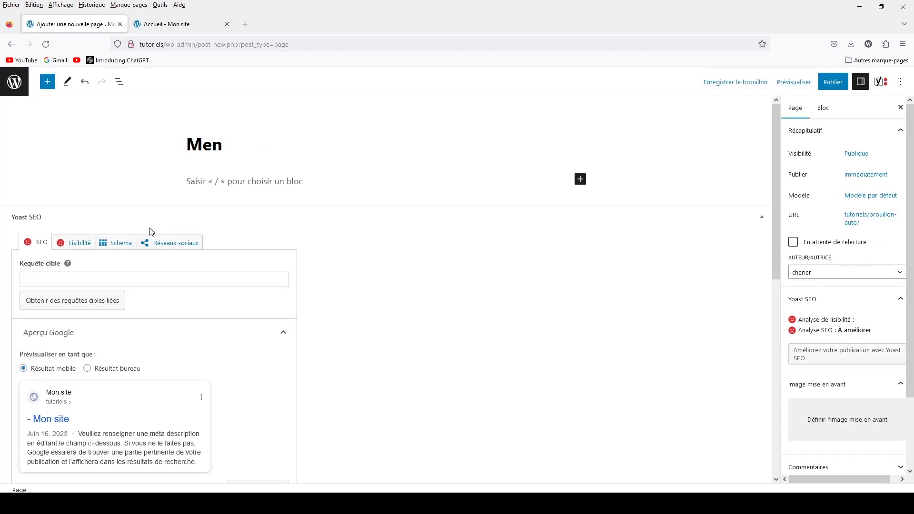
text(tions légales)
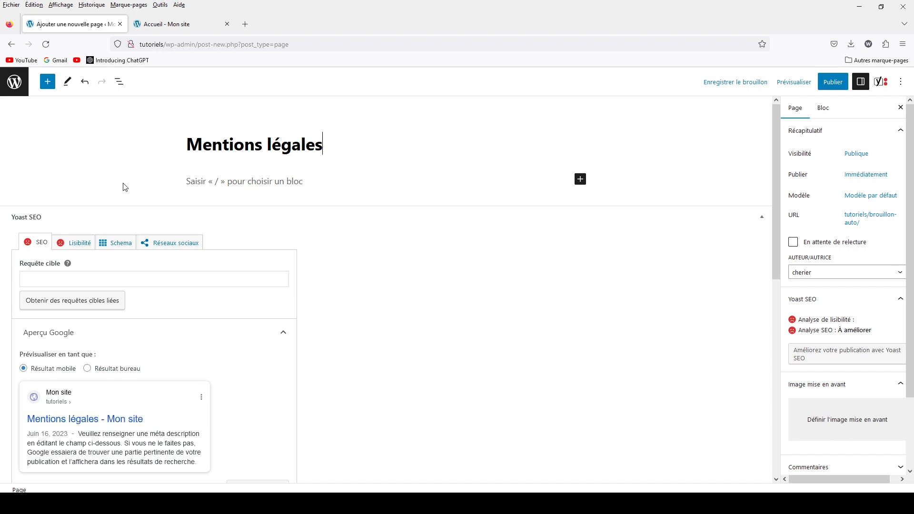
click(833, 82)
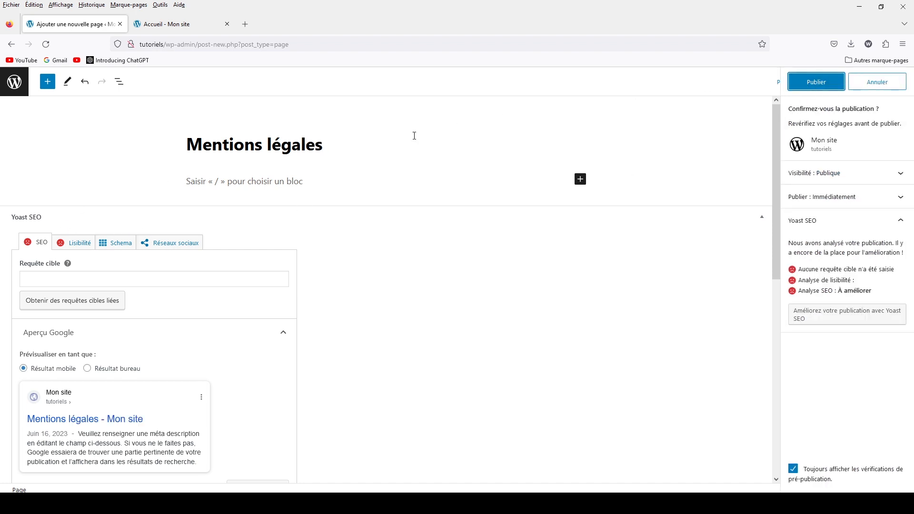
click(818, 82)
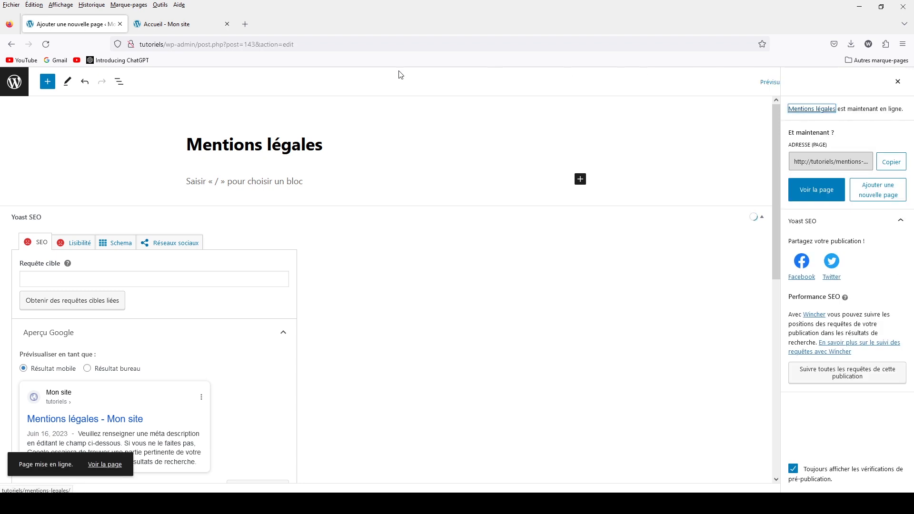
click(21, 85)
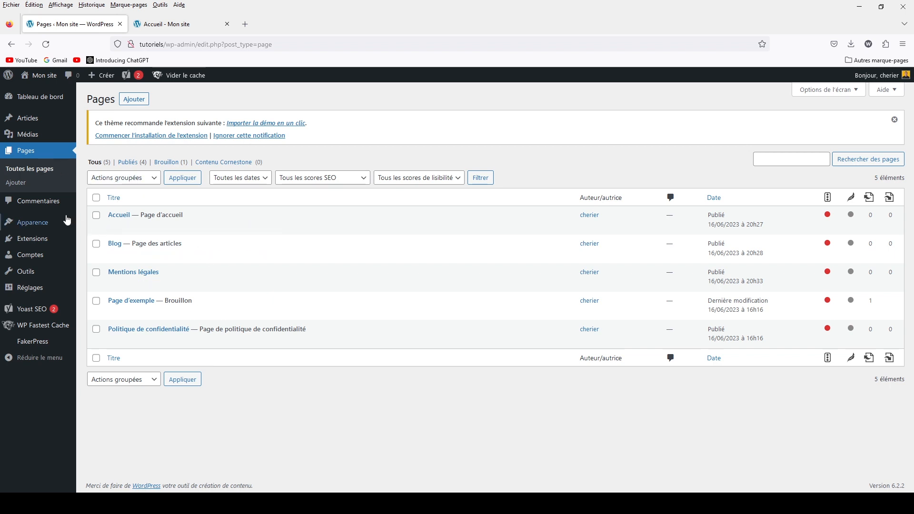
Step: Add the "Politique de confidentialité" and "Mentions légales" pages to menu-footer and save the menu
mouse_move(32, 125)
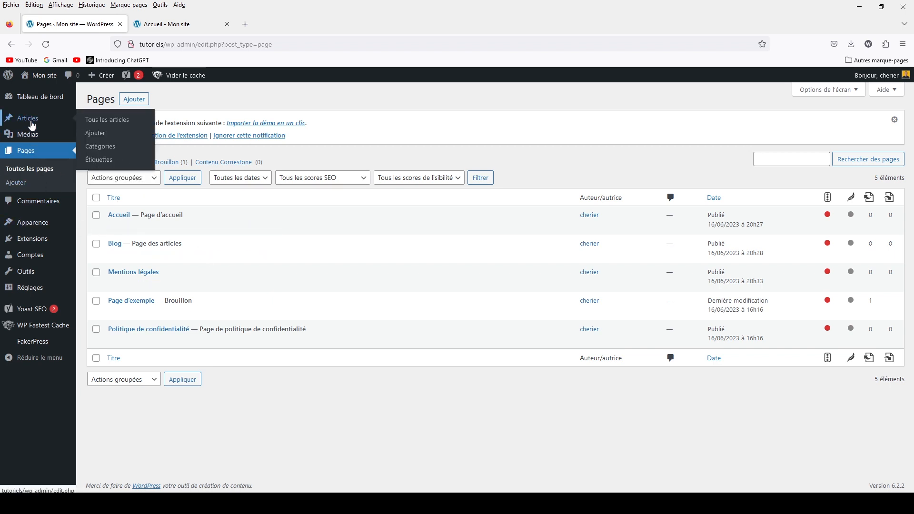
mouse_move(35, 224)
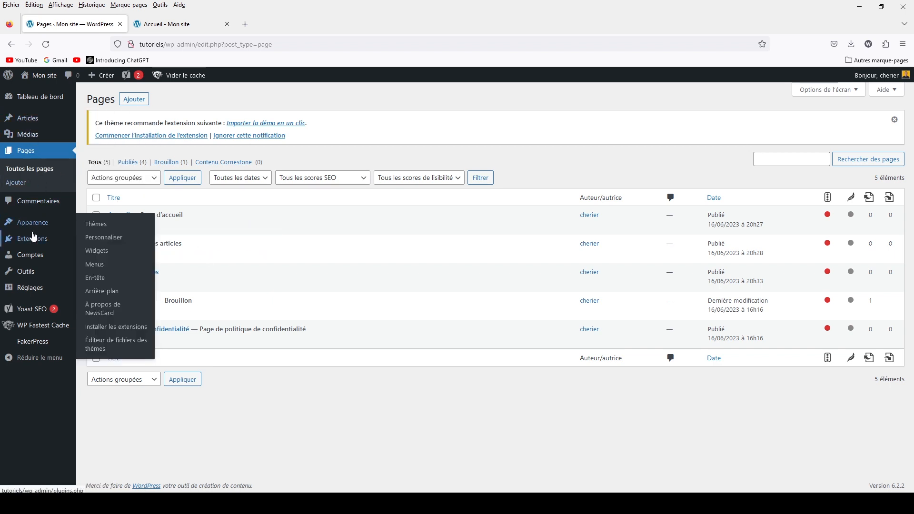
click(99, 266)
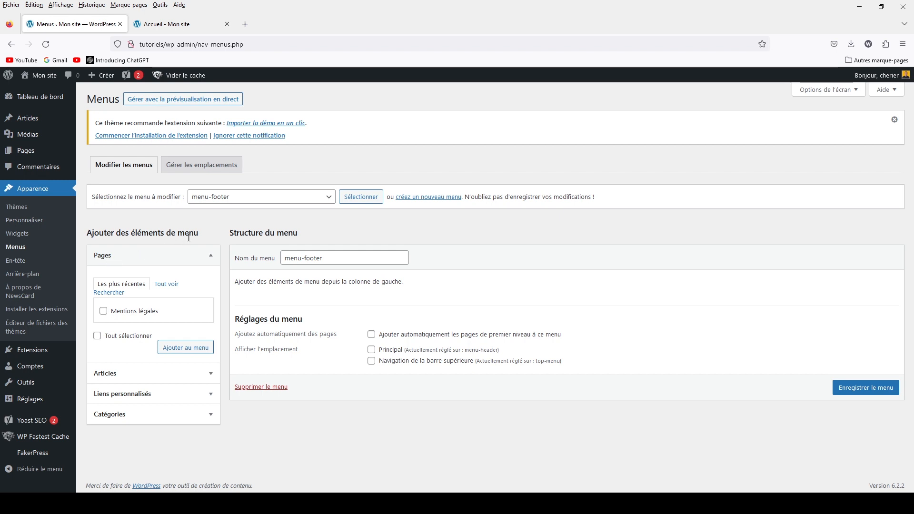
click(365, 204)
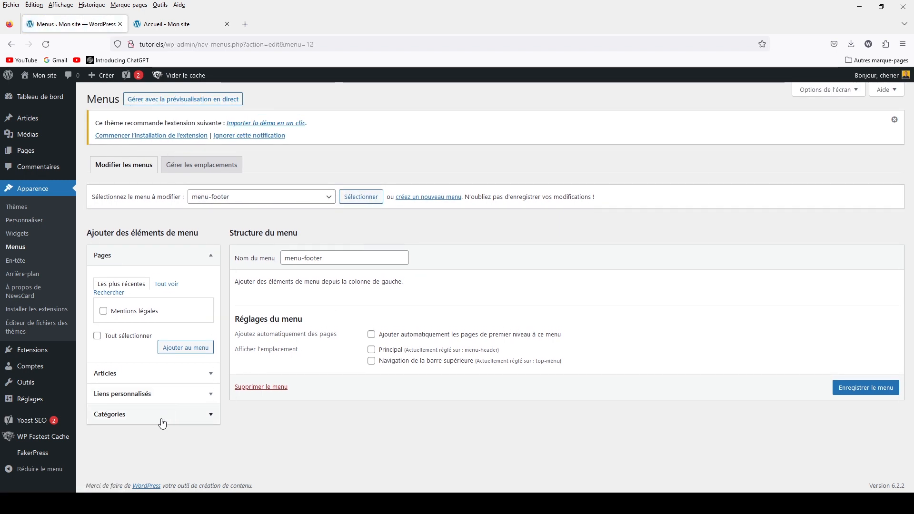
click(171, 286)
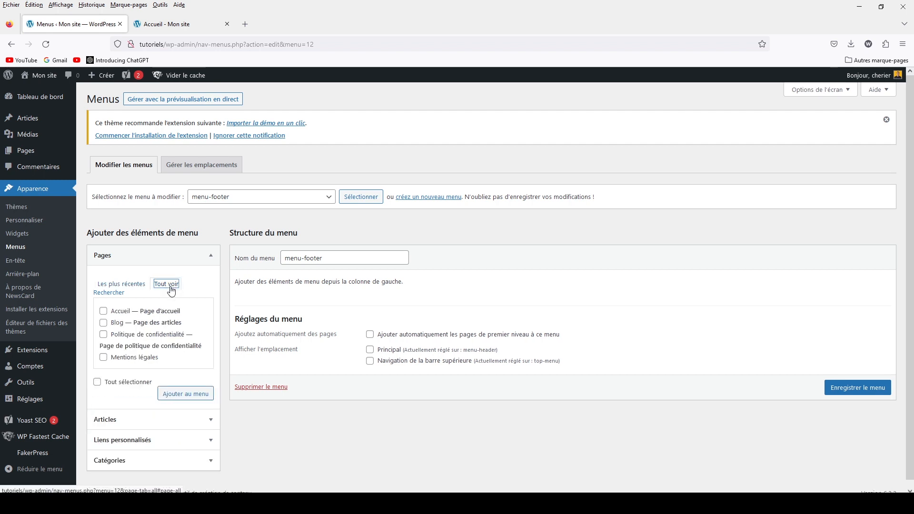
click(104, 335)
click(103, 357)
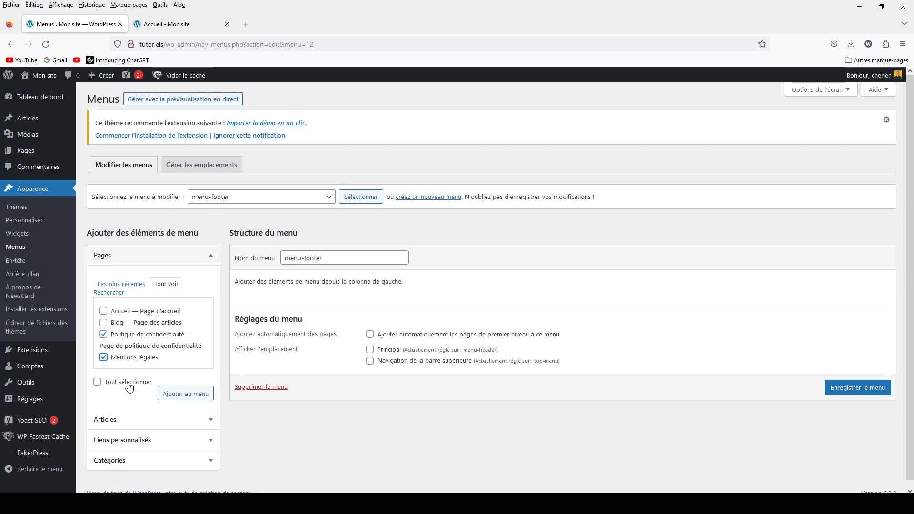
click(188, 395)
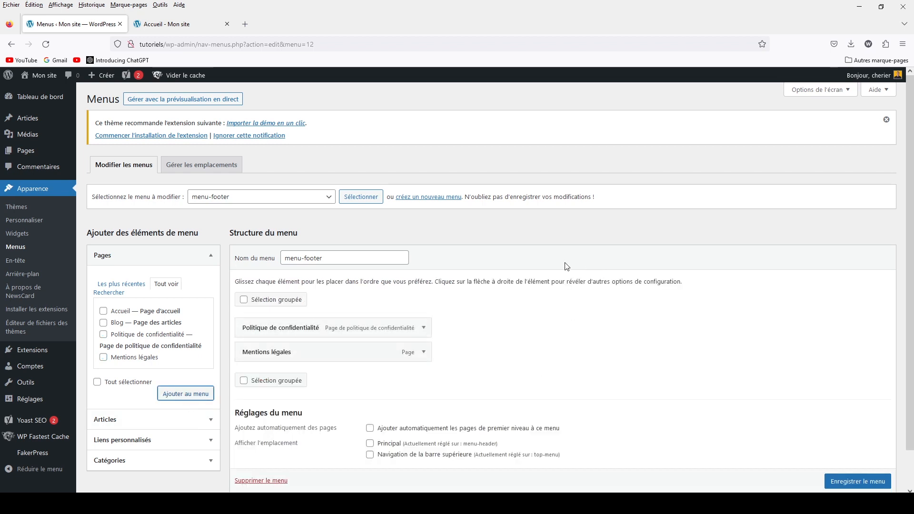
scroll(876, 486, down, 1)
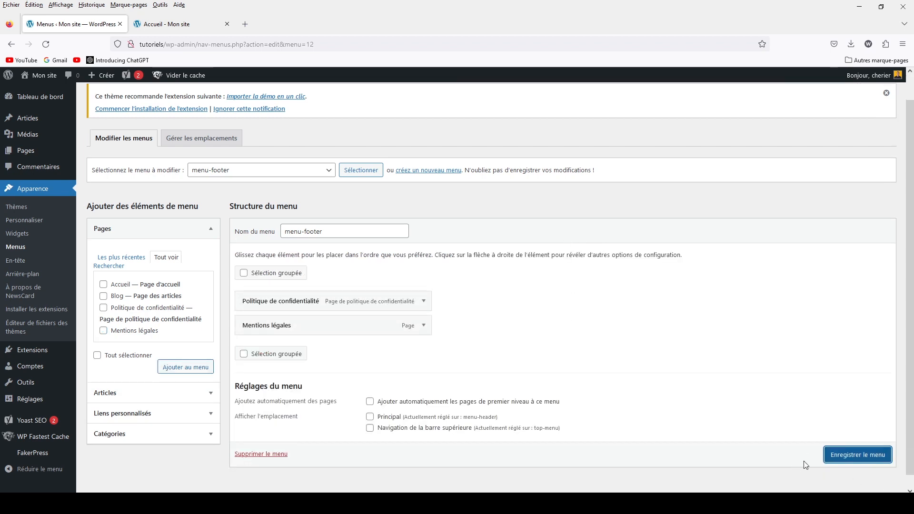
click(850, 450)
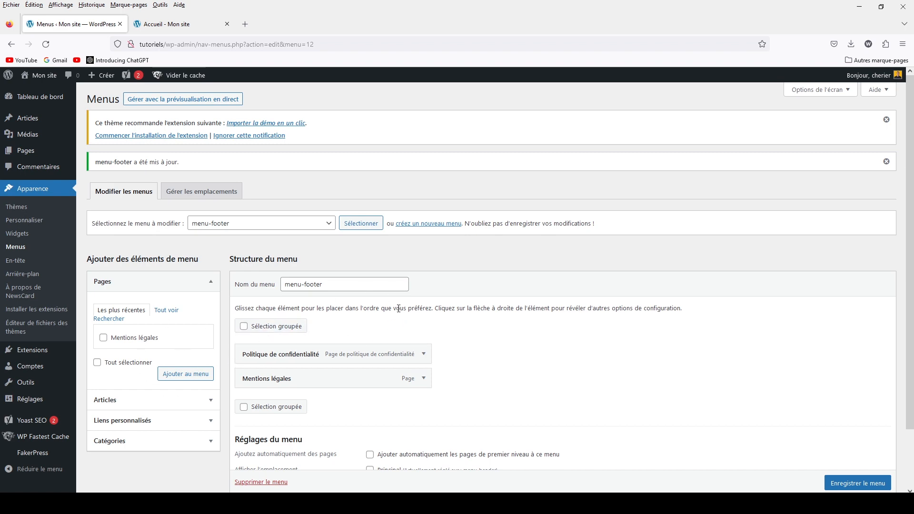
Step: Look over the footer area of the site's front page and return to the menu editor
click(167, 25)
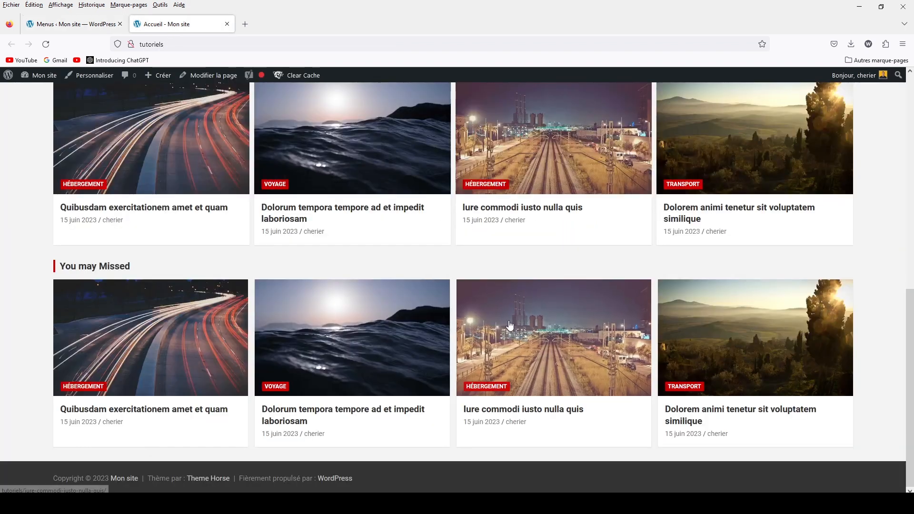
scroll(279, 121, up, 5)
scroll(271, 138, down, 5)
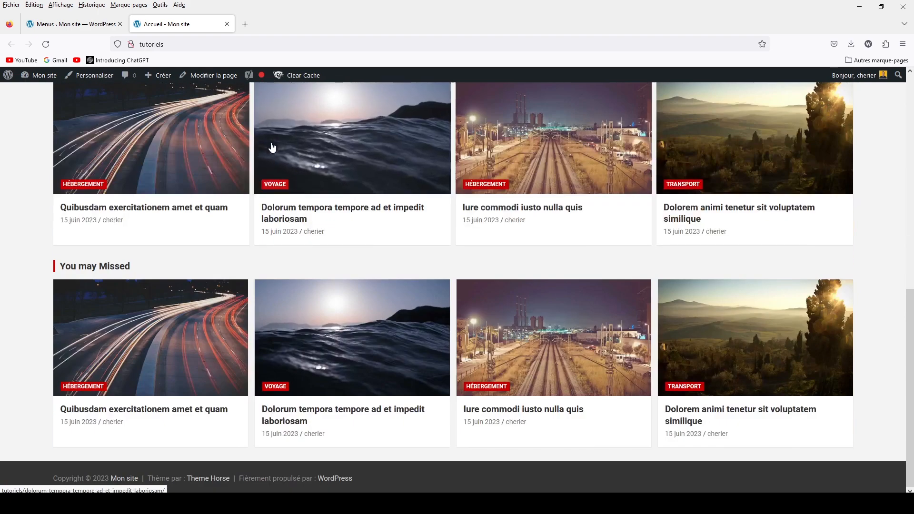
click(73, 23)
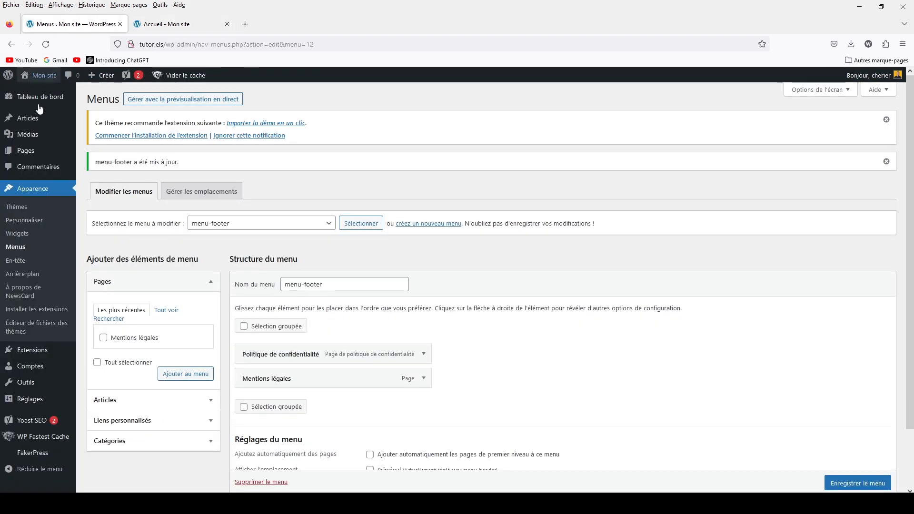
Step: In the widget area "Pied de page - colonne 1", add a Titre block reading "À propos" with white (Blanc) text
click(21, 238)
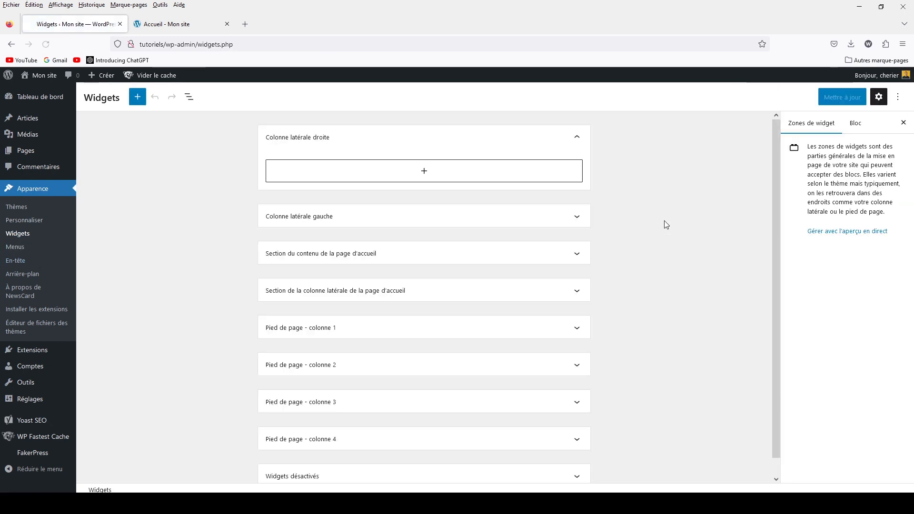
scroll(622, 241, down, 2)
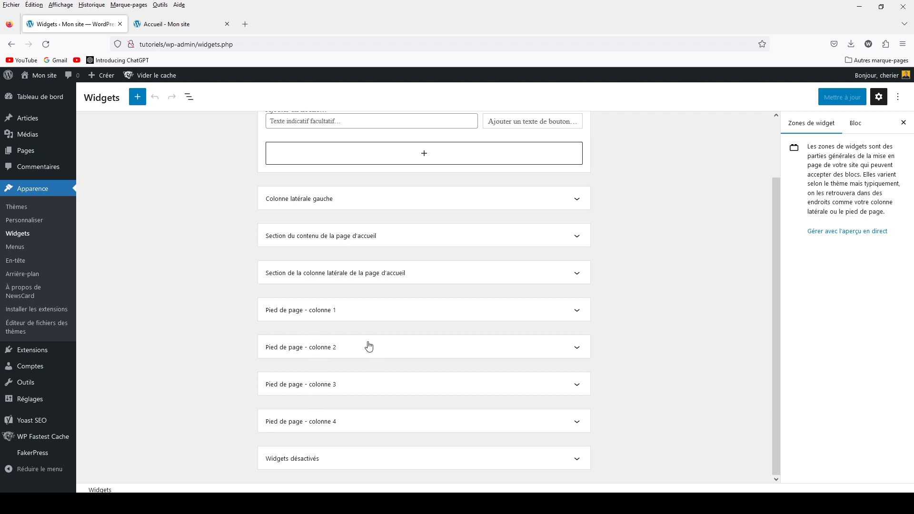
click(577, 312)
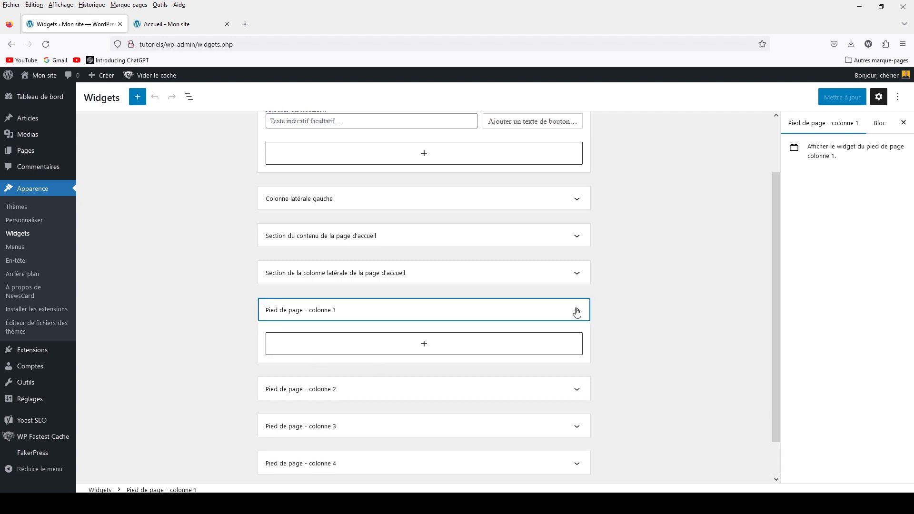
click(425, 345)
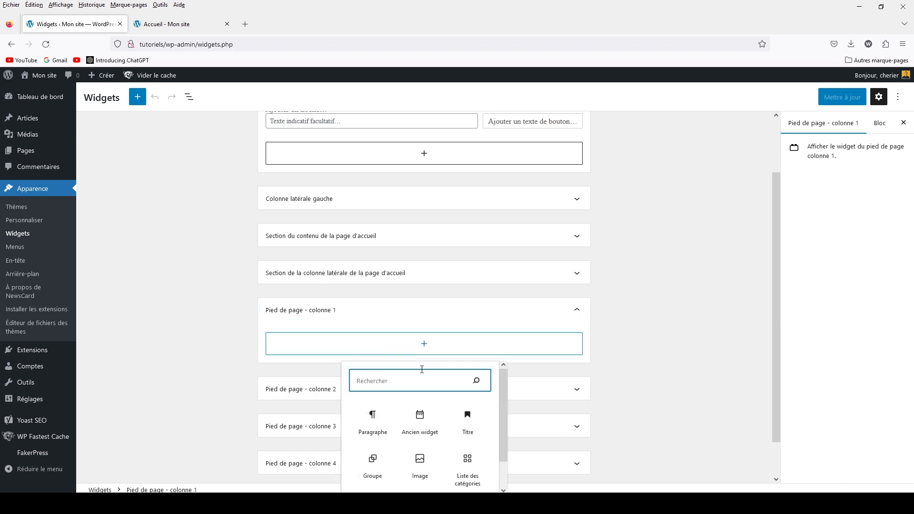
click(467, 419)
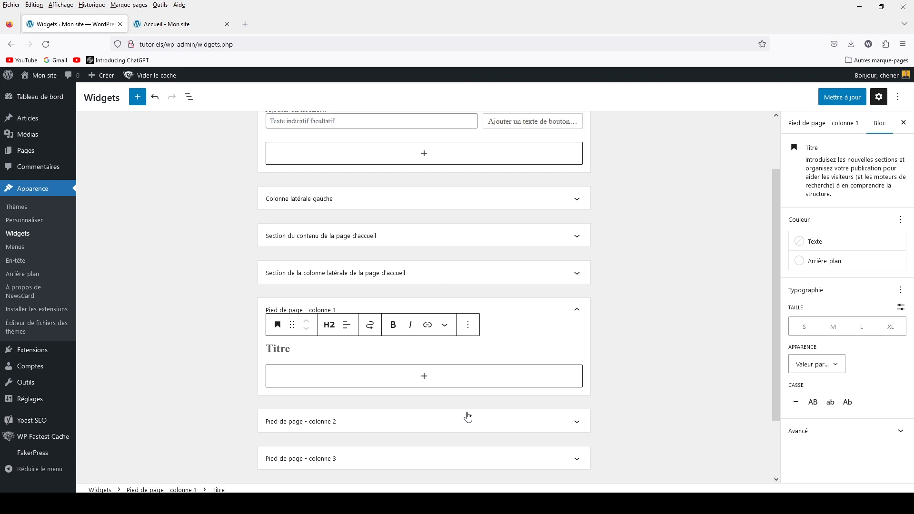
text(À propos)
click(794, 245)
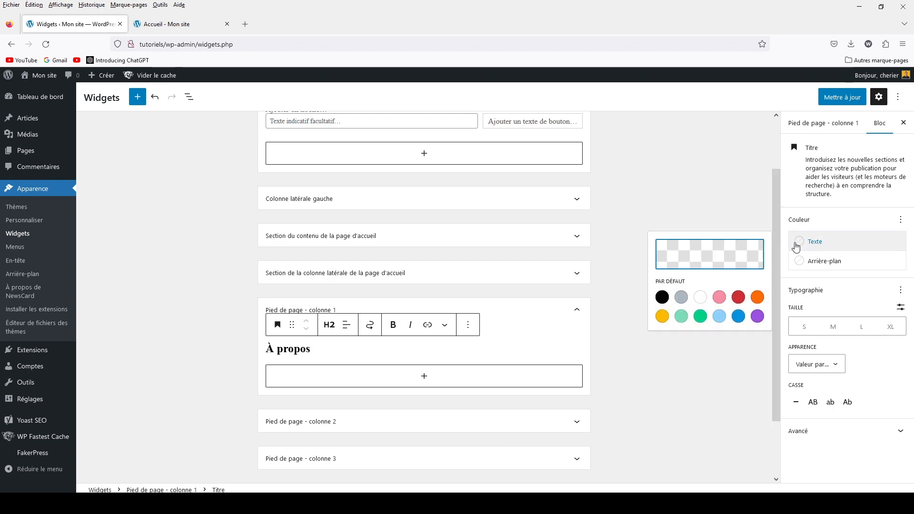
click(701, 298)
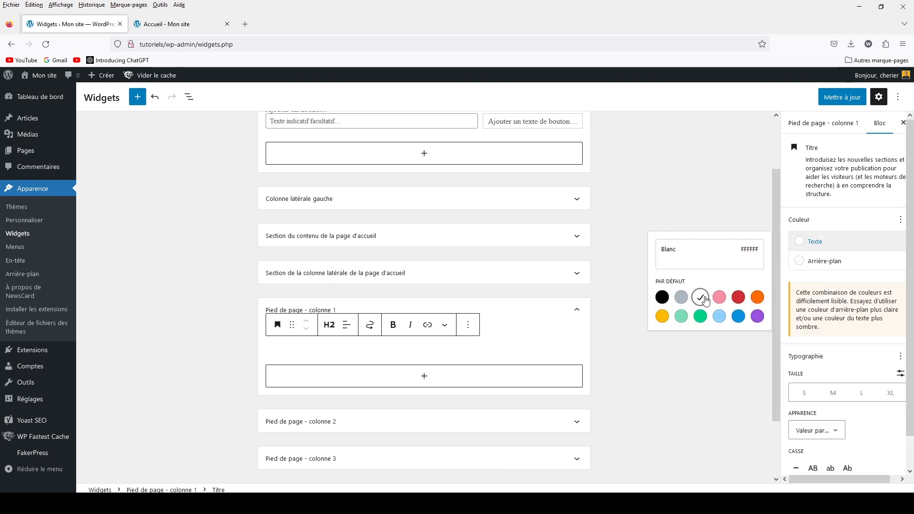
Step: Add a Paragraphe block under the heading in footer column 1 and fill it with about two lines of repeated "lorem"
click(427, 379)
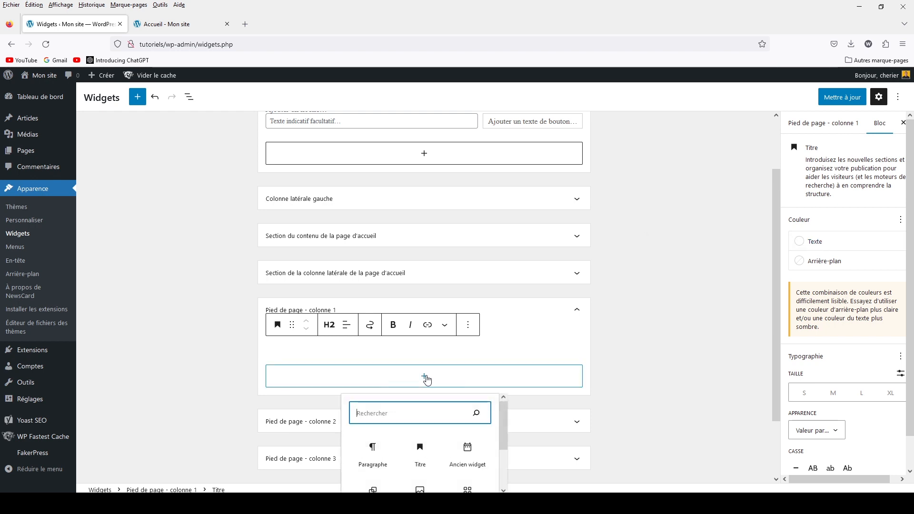
click(378, 456)
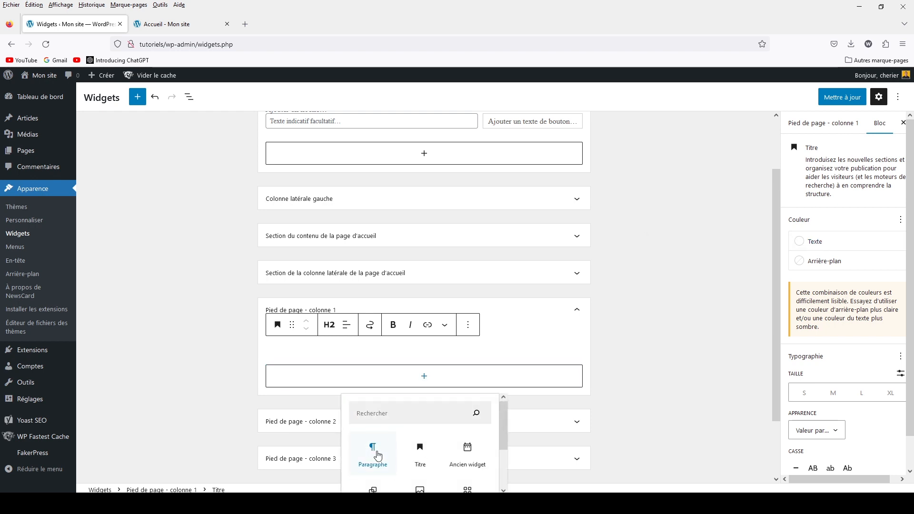
click(378, 455)
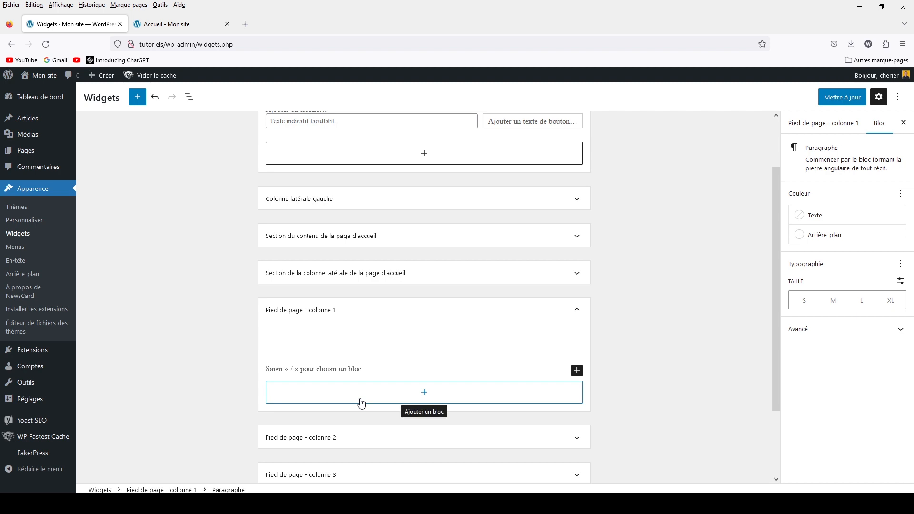
text(lorem)
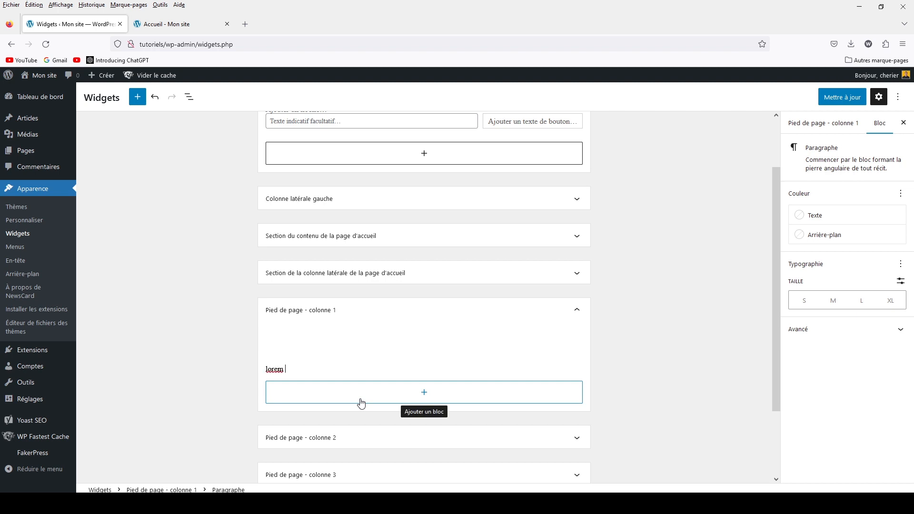
key(ctrl+a)
key(Right)
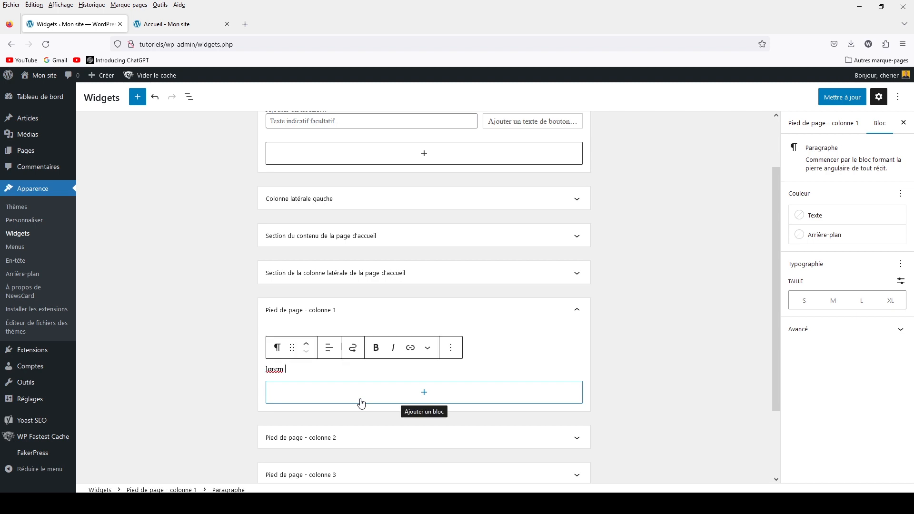
key(ctrl+v)
key(ctrl+v)
key(ctrl+v)
key(ctrl+v)
key(ctrl+v)
key(ctrl+v)
key(ctrl+v)
key(ctrl+v)
key(ctrl+v)
key(ctrl+v)
key(ctrl+v)
key(ctrl+v)
key(ctrl+v)
key(ctrl+v)
key(ctrl+v)
key(ctrl+v)
key(ctrl+v)
key(ctrl+v)
key(ctrl+v)
key(ctrl+v)
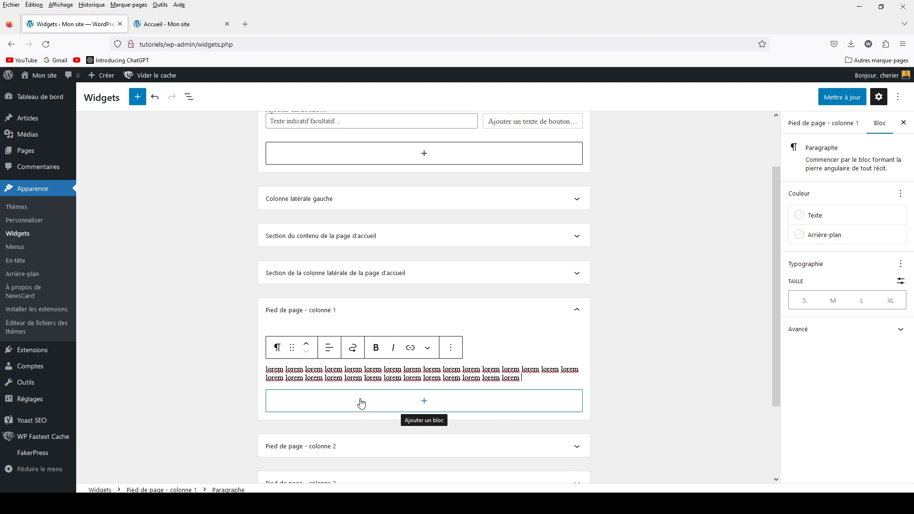
key(BackSpace)
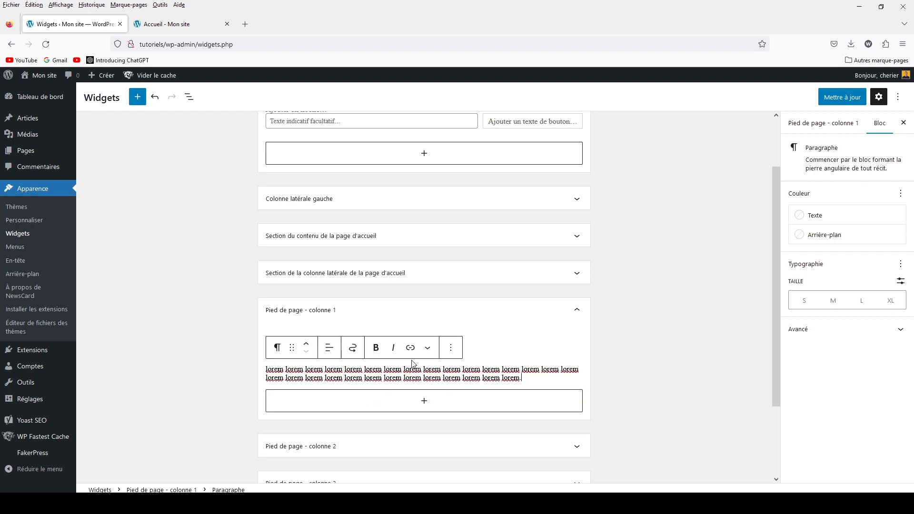
Step: Collapse the footer column 1 area, save the widgets and reload the front page to check the footer
click(577, 310)
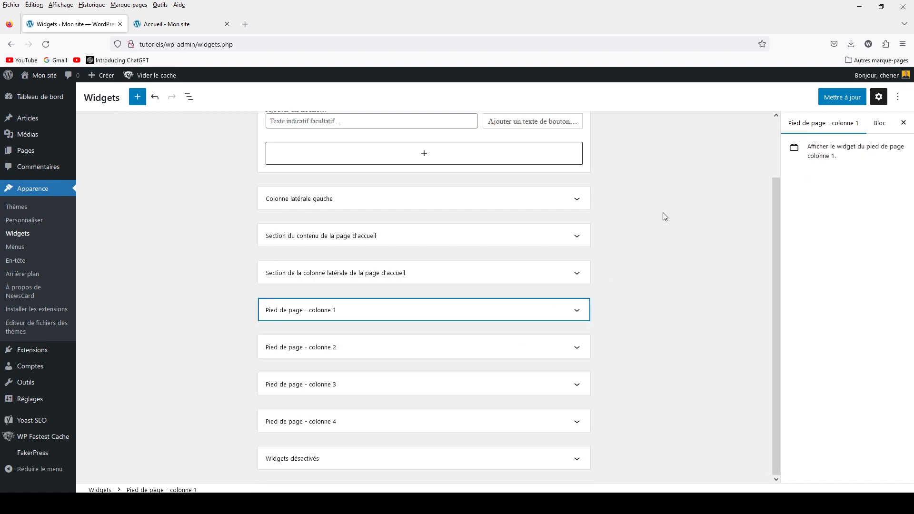
click(842, 97)
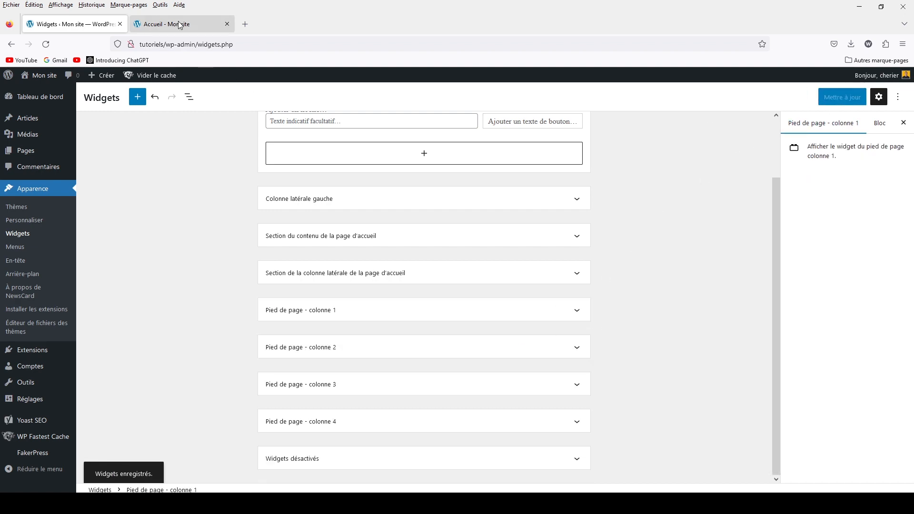
click(180, 24)
click(46, 44)
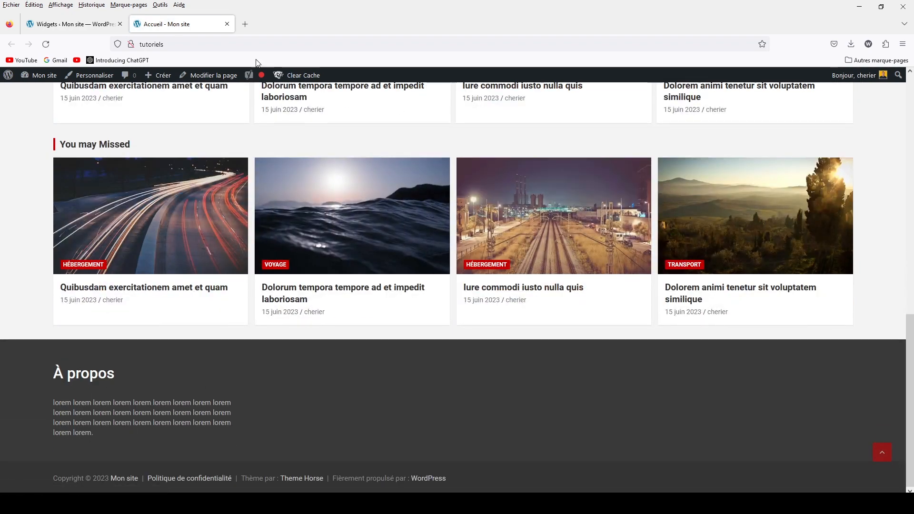
Step: In the widget area "Pied de page - colonne 2", add a Titre block reading "Galerie" with white text
click(76, 23)
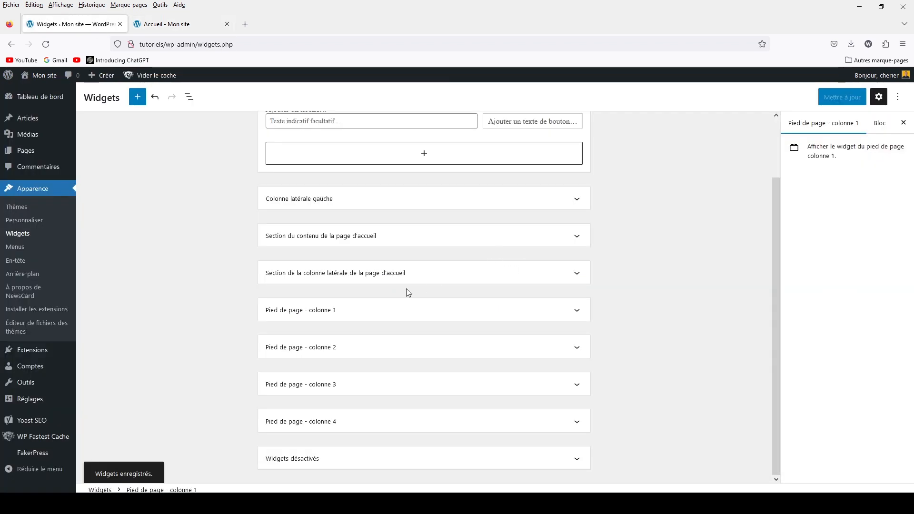
click(320, 352)
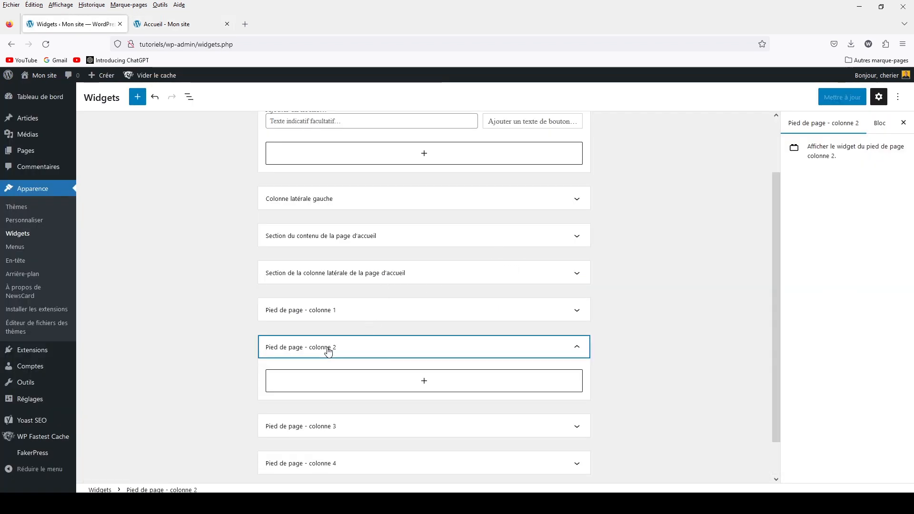
click(426, 379)
click(421, 457)
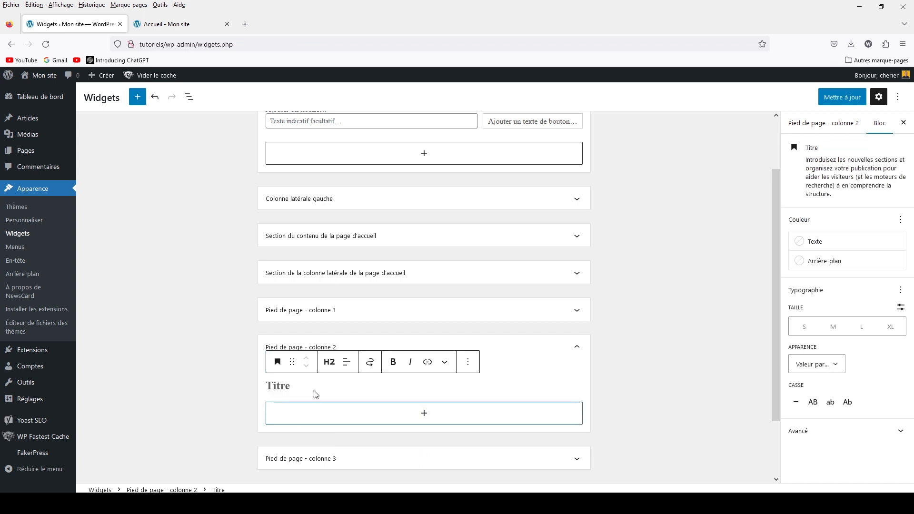
text(G)
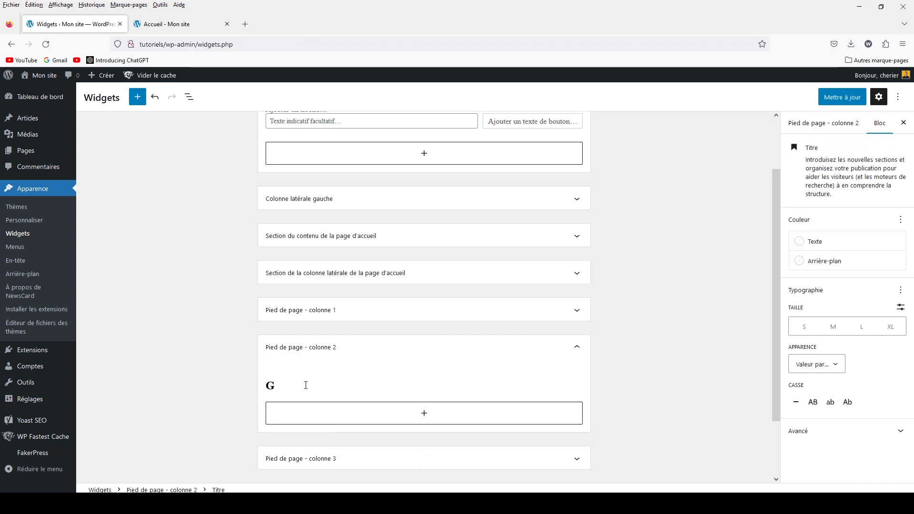
text(alerie)
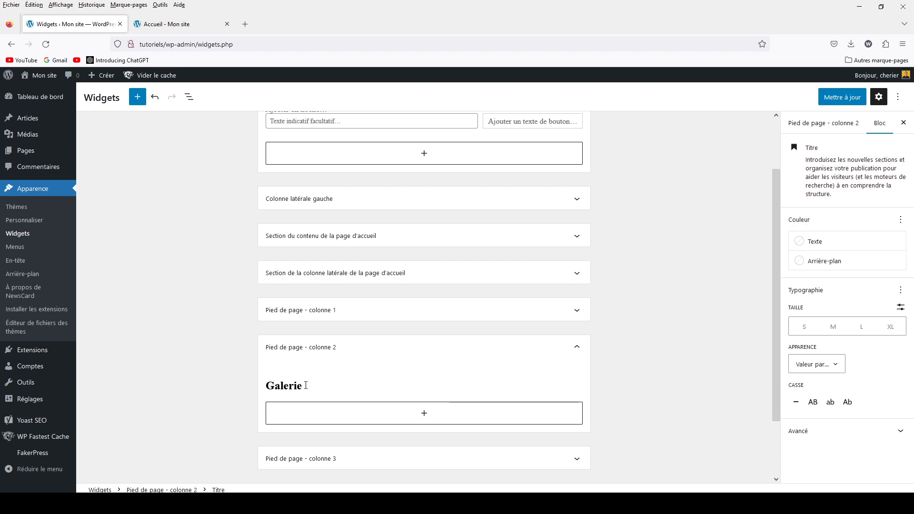
click(800, 242)
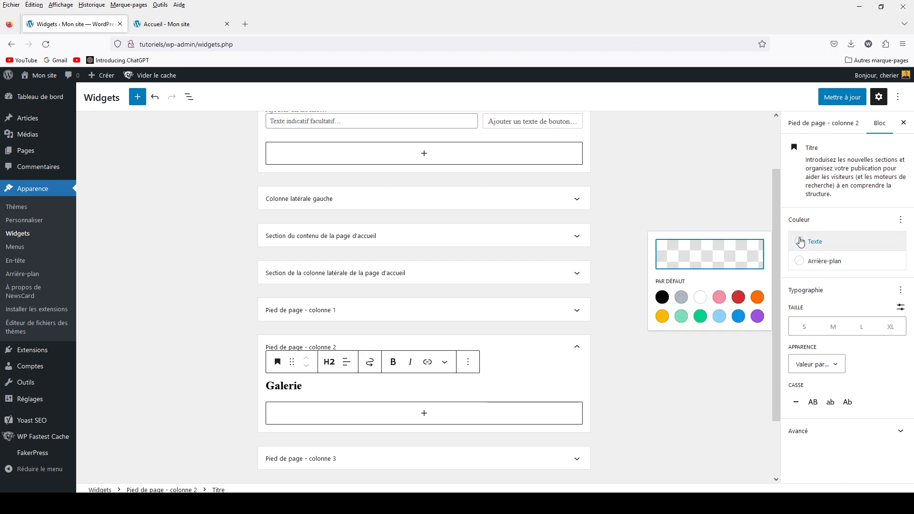
click(701, 297)
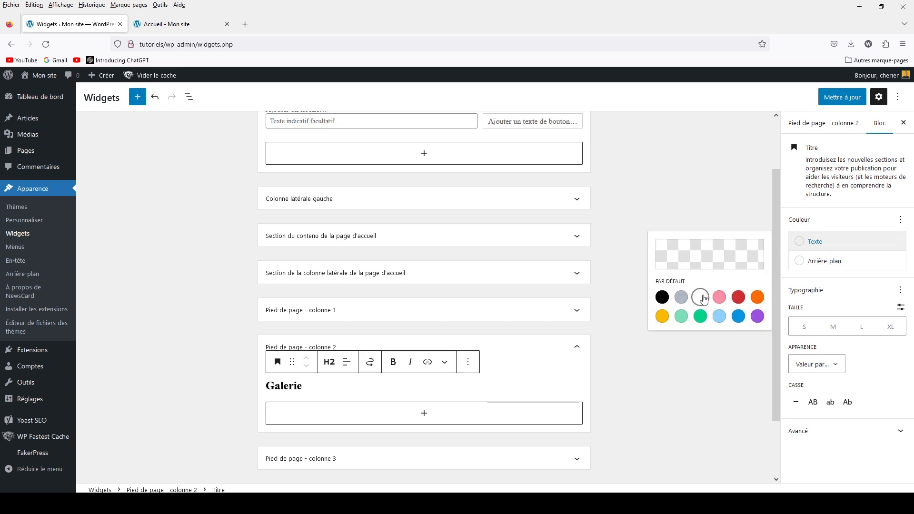
Step: Add a Galerie block under the heading in footer column 2 and open the media library for its images
click(429, 414)
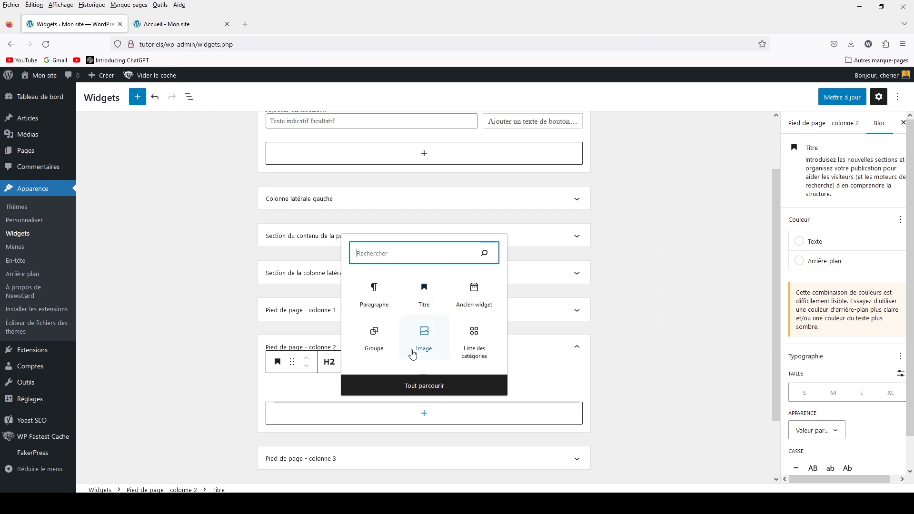
text(galerie)
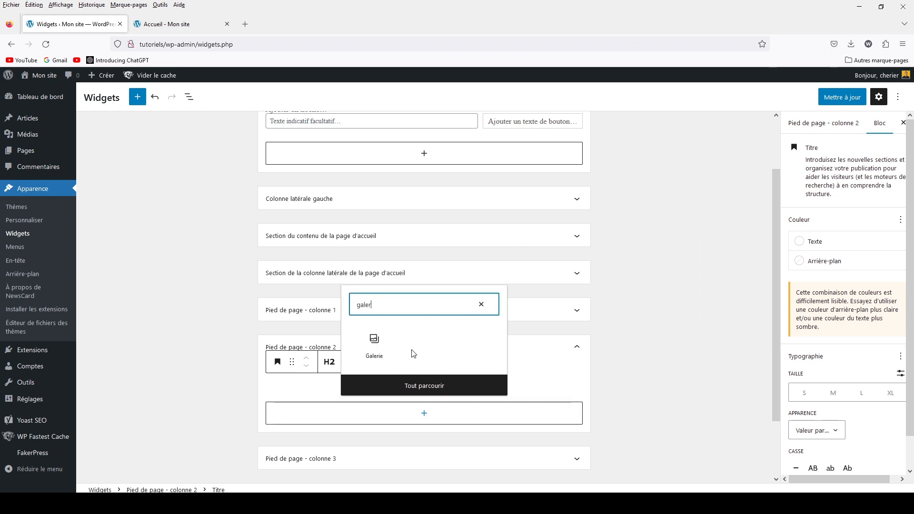
click(374, 346)
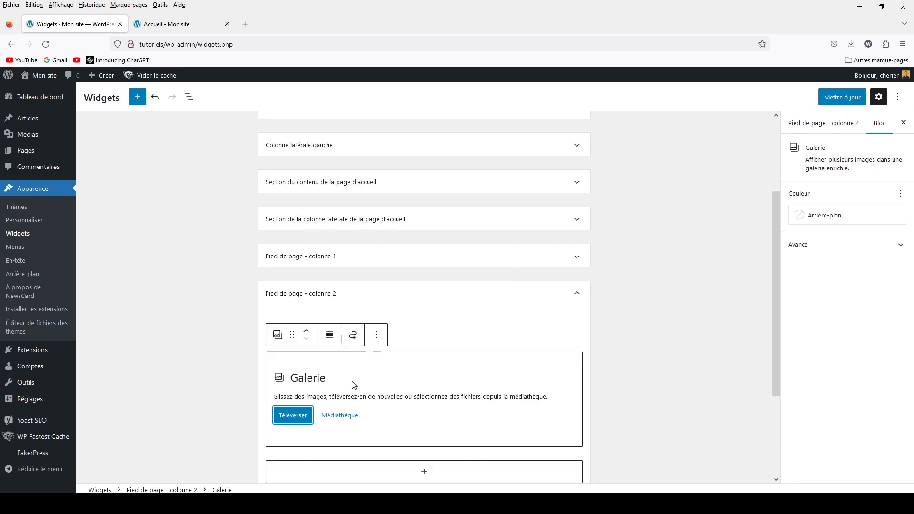
click(338, 421)
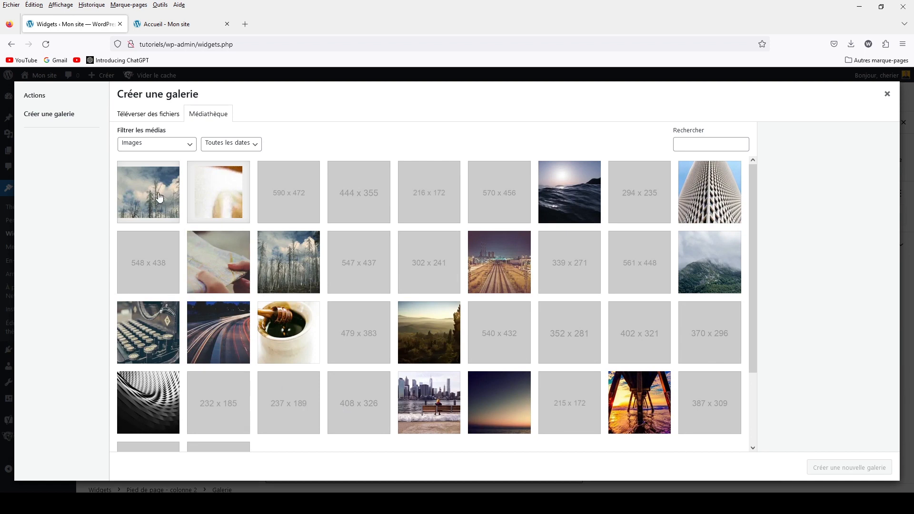
Step: Create the gallery from nine photos: map, forest, railway, sea, misty mountain, pier, skyline bench, black-and-white architecture and light trails, and insert it
click(206, 275)
click(286, 271)
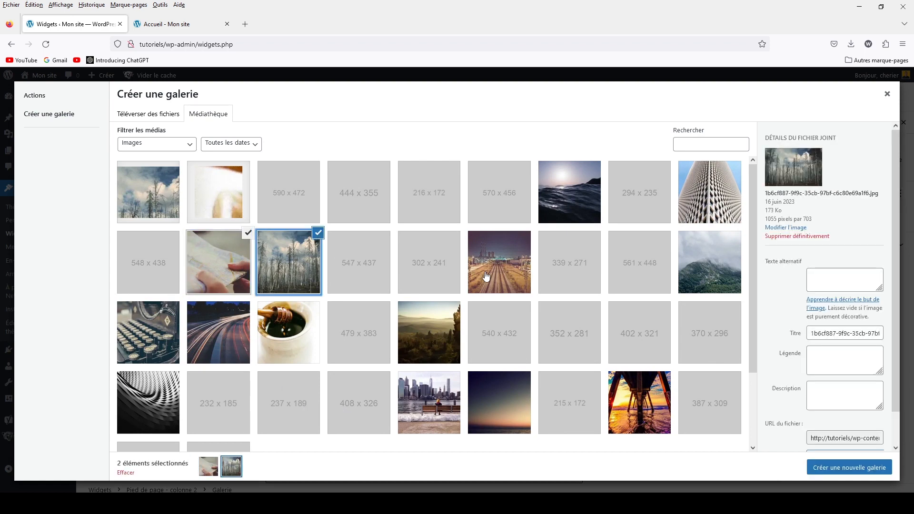
click(486, 277)
click(567, 197)
click(701, 264)
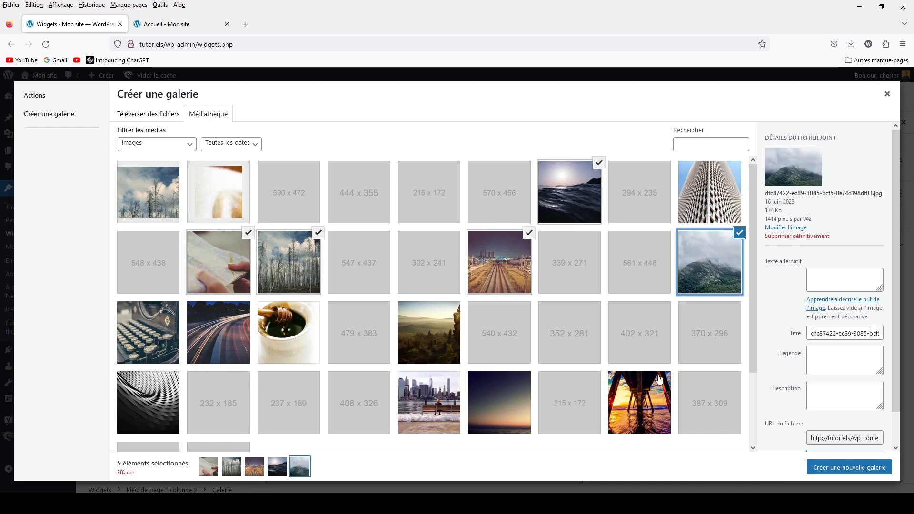
click(631, 403)
click(432, 422)
click(143, 398)
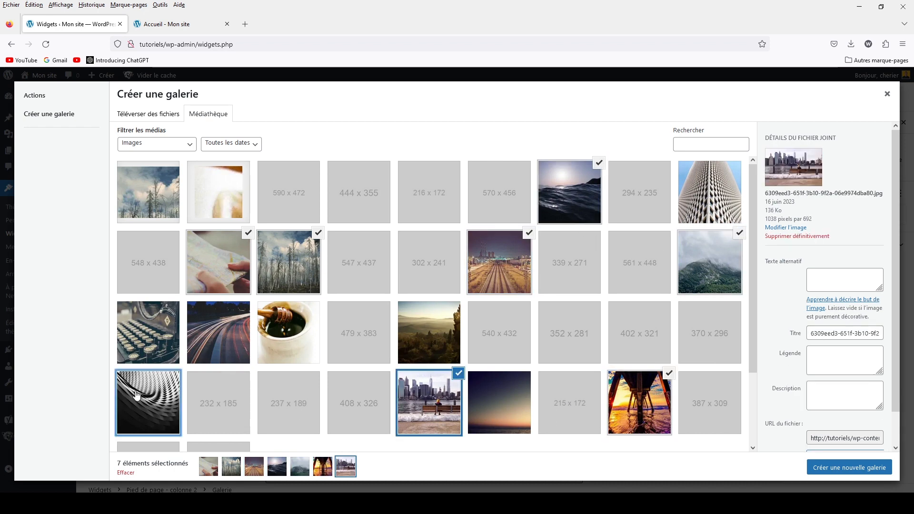
click(207, 337)
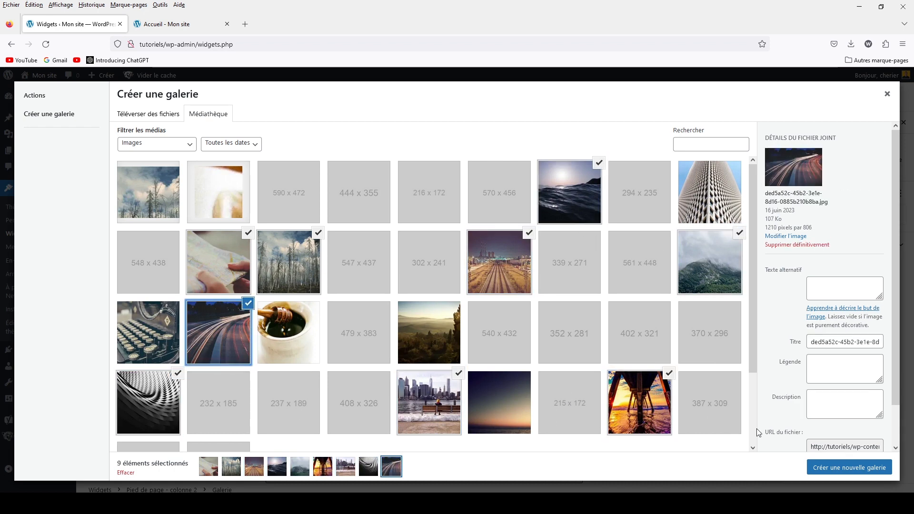
click(853, 468)
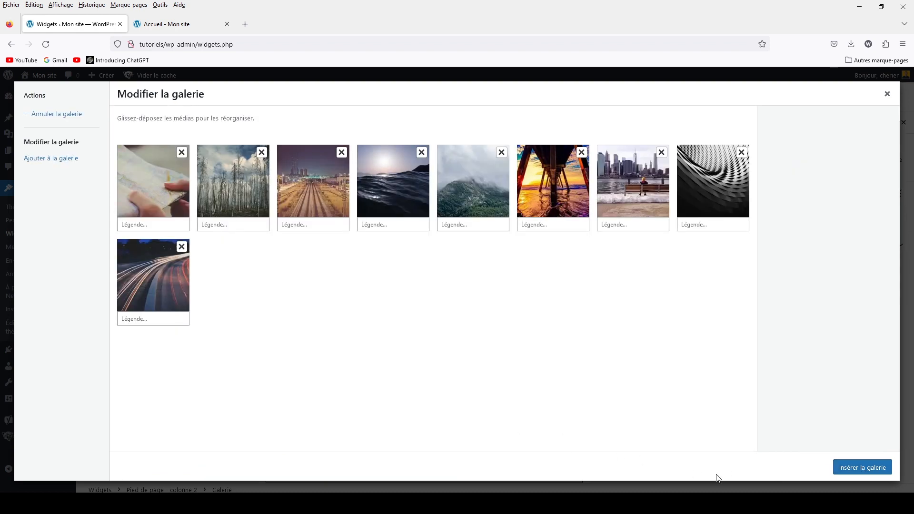
click(861, 466)
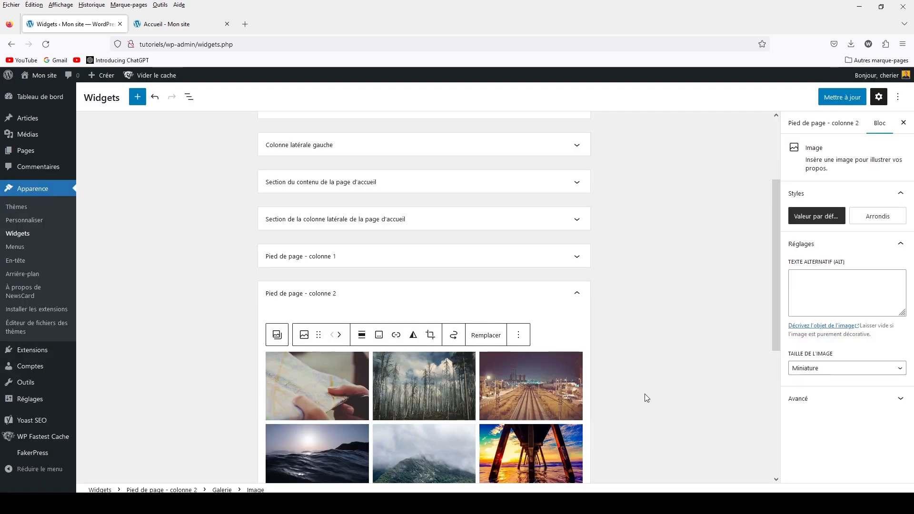
Step: Deselect the gallery, save the widgets and reload the front page to check the footer's second column
click(645, 394)
scroll(645, 333, down, 5)
scroll(646, 328, up, 4)
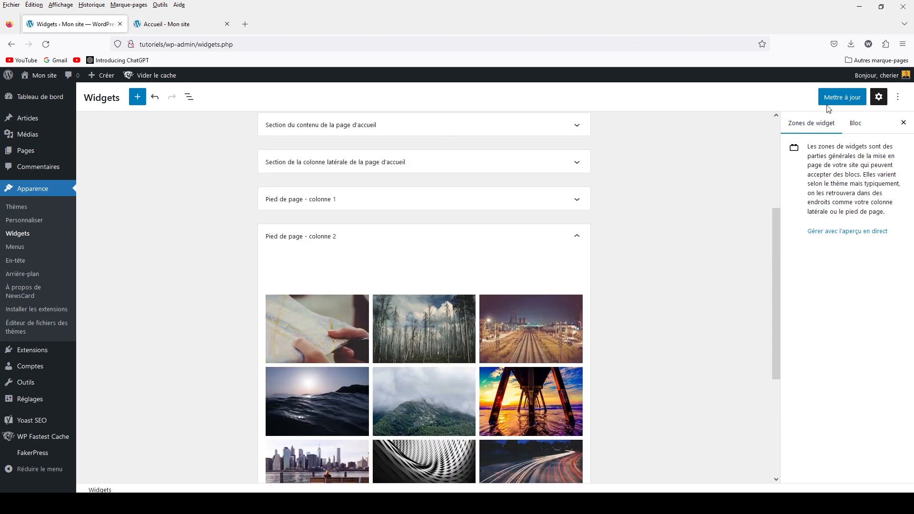
click(843, 97)
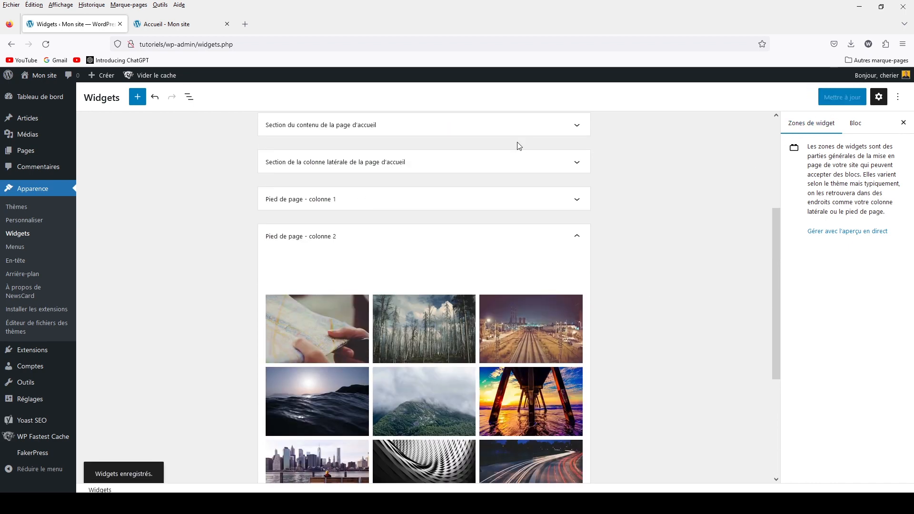
click(175, 23)
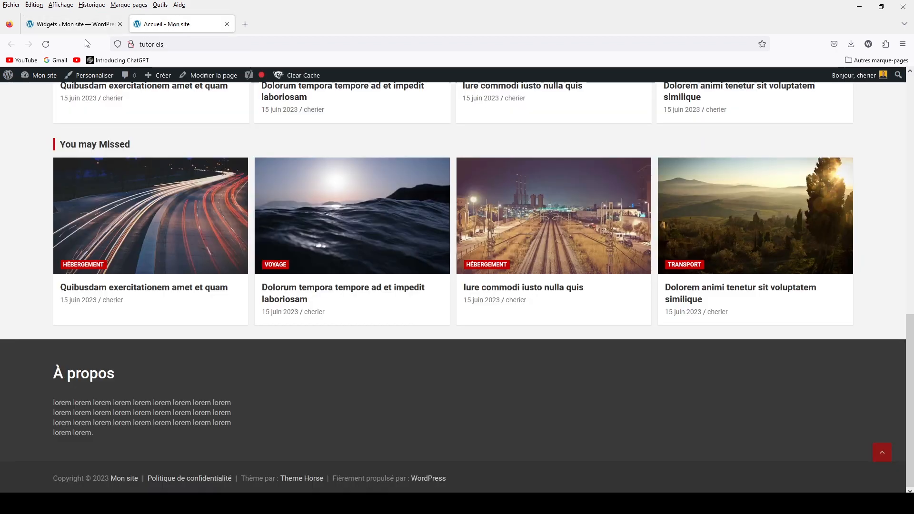
click(48, 45)
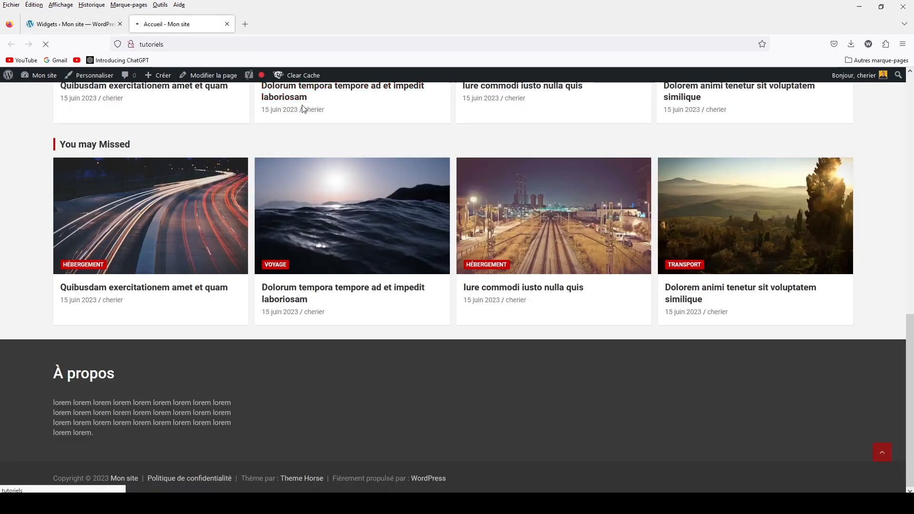
scroll(337, 190, down, 2)
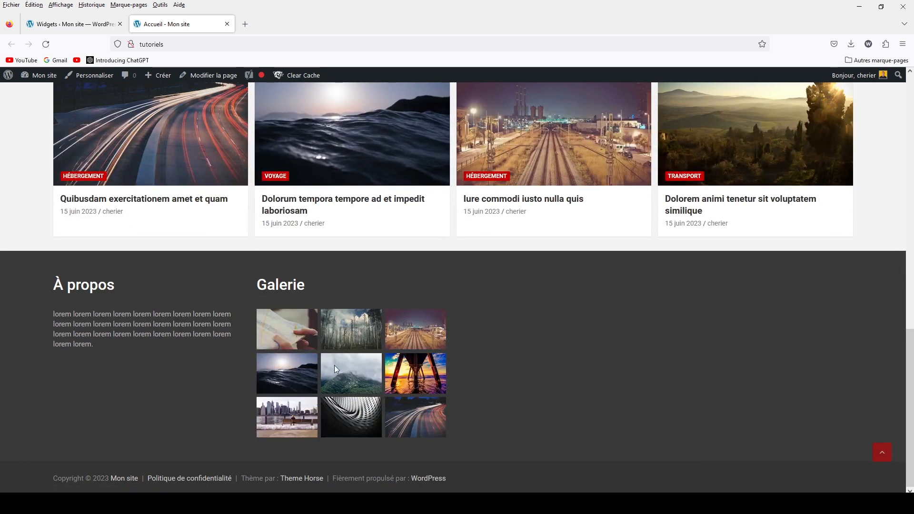
Step: Delete the black-and-white architecture image from the footer column 2 gallery and save the widgets
click(93, 25)
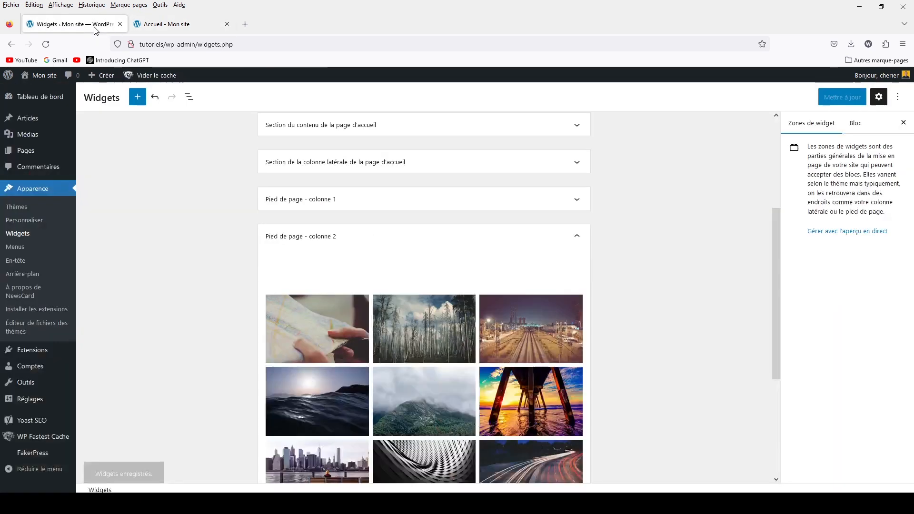
scroll(507, 400, down, 4)
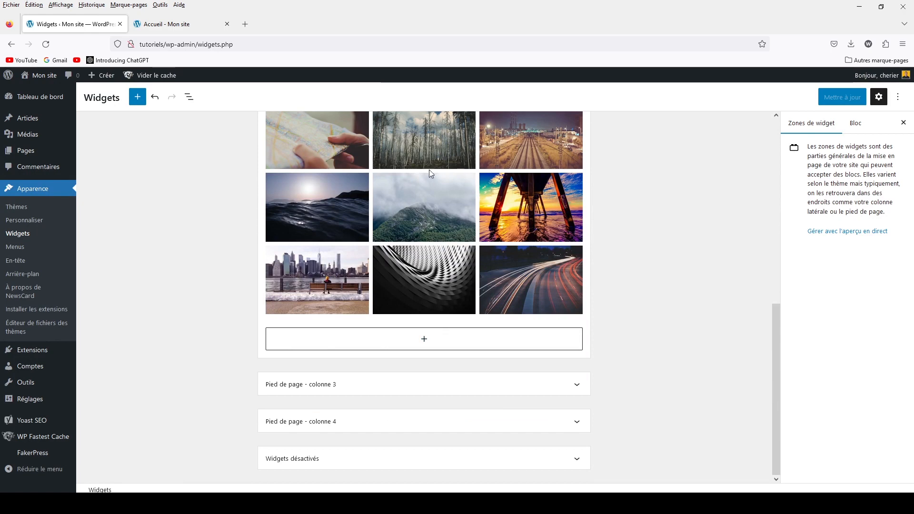
click(435, 285)
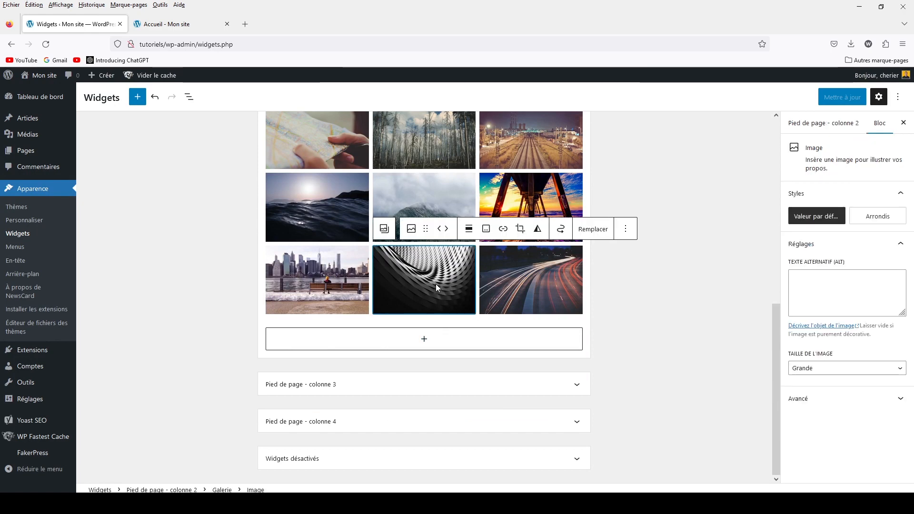
key(Delete)
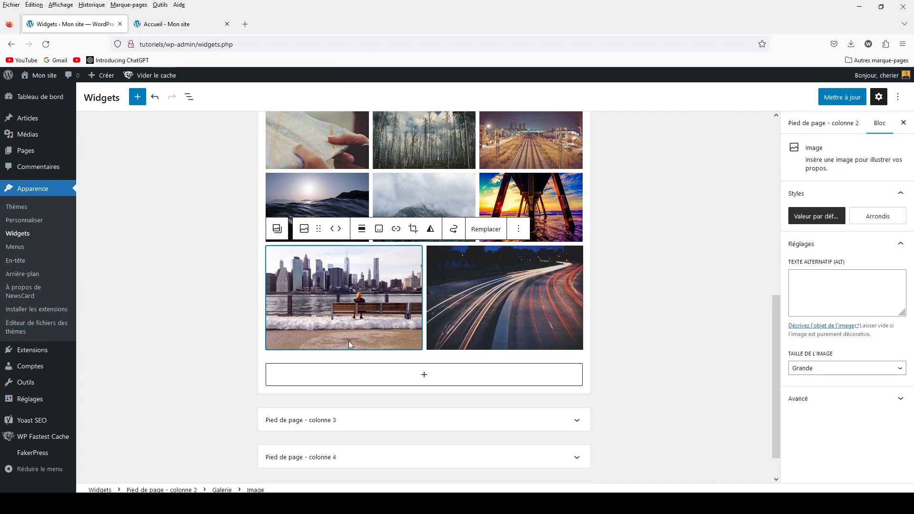
click(842, 95)
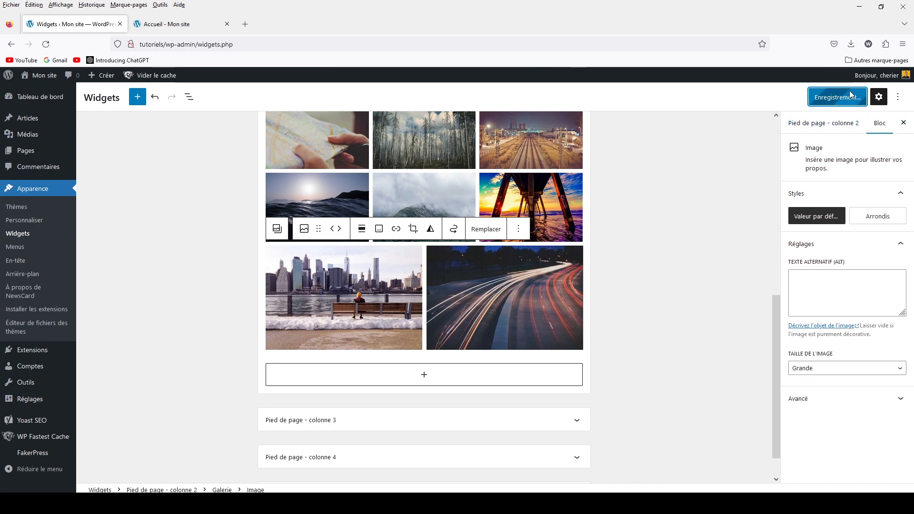
Step: Reload the front page to check the edited footer gallery and return to the widget editor
click(181, 24)
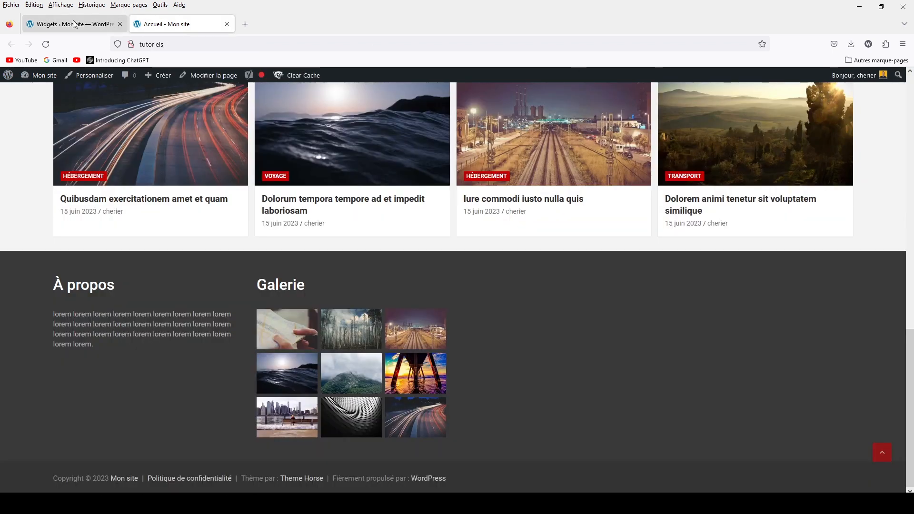
click(44, 44)
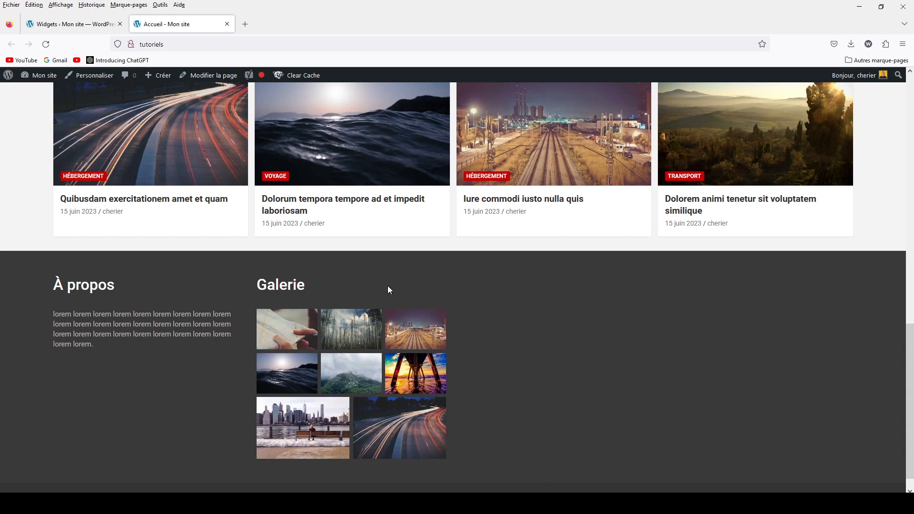
key(ctrl+Tab)
Step: In the widget area "Pied de page - colonne 3", add a Titre block reading "Catégories"
scroll(455, 366, down, 1)
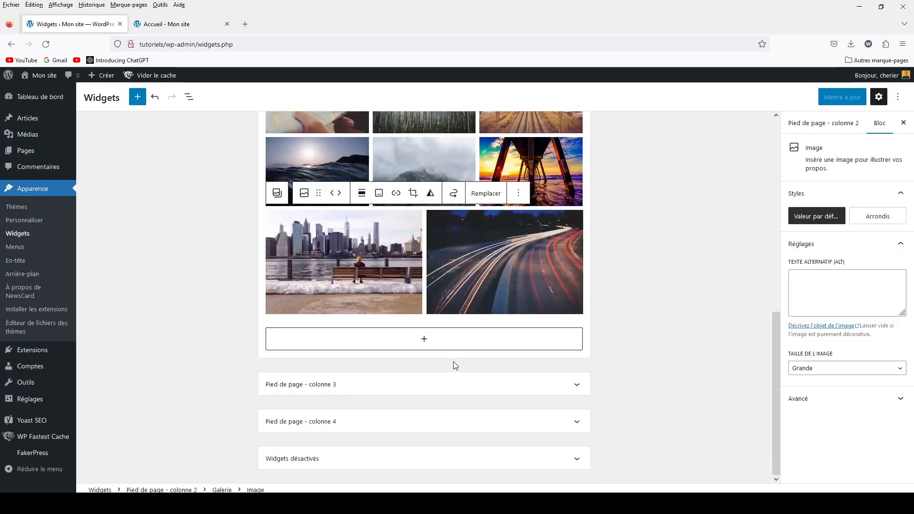
click(576, 386)
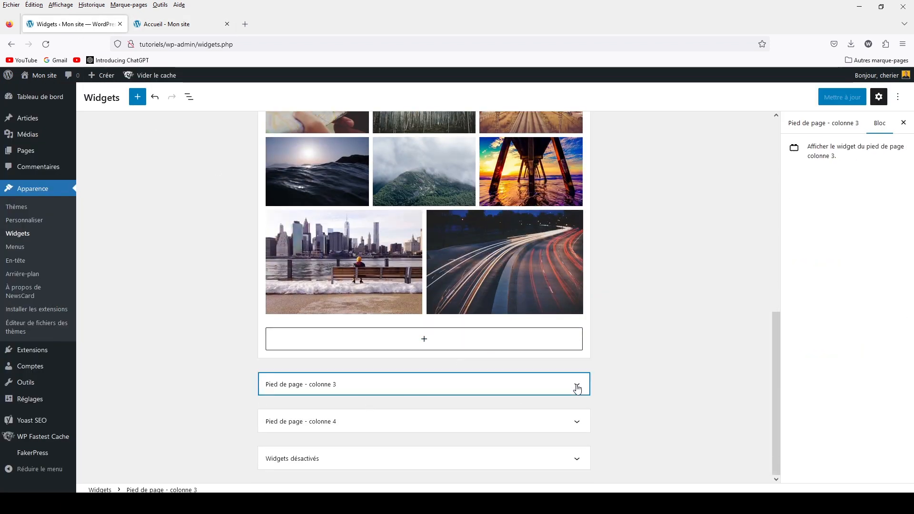
click(428, 420)
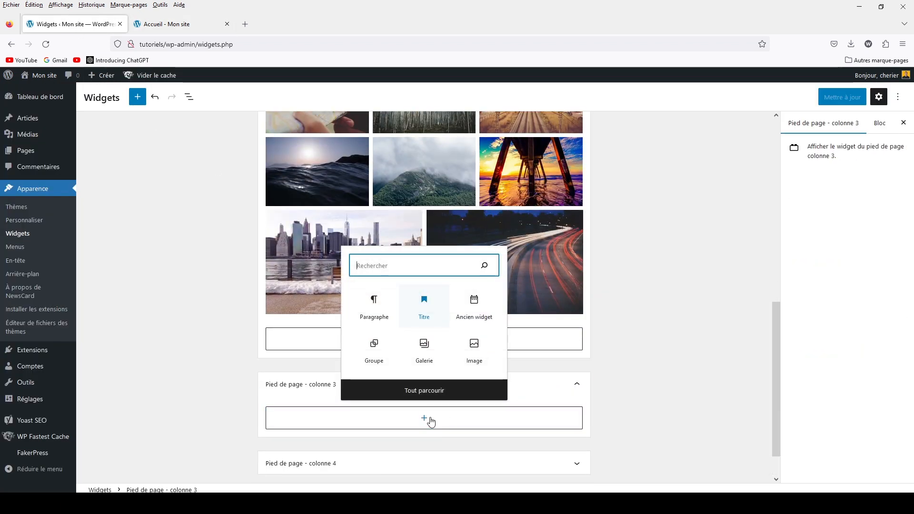
click(432, 309)
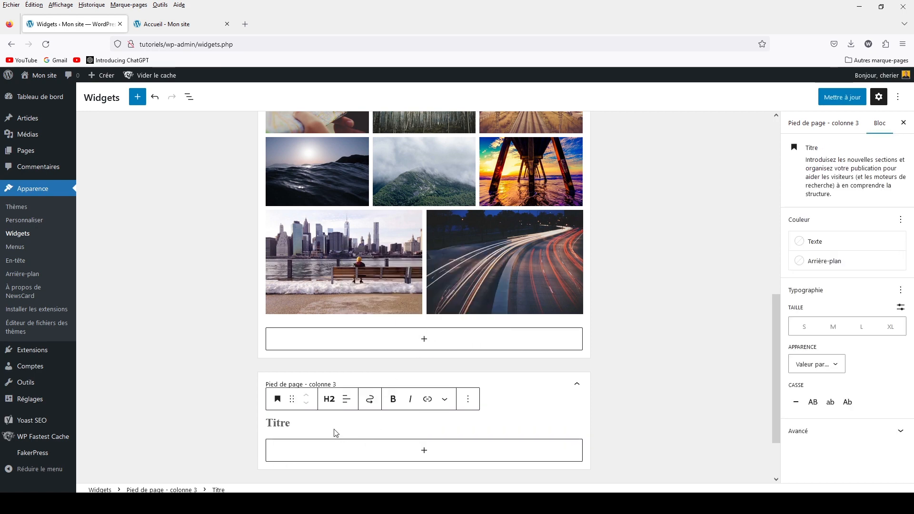
text(Catégories)
Step: Add a "Liste des catégories" block under the Catégories heading in footer column 3 and save the widgets
click(427, 451)
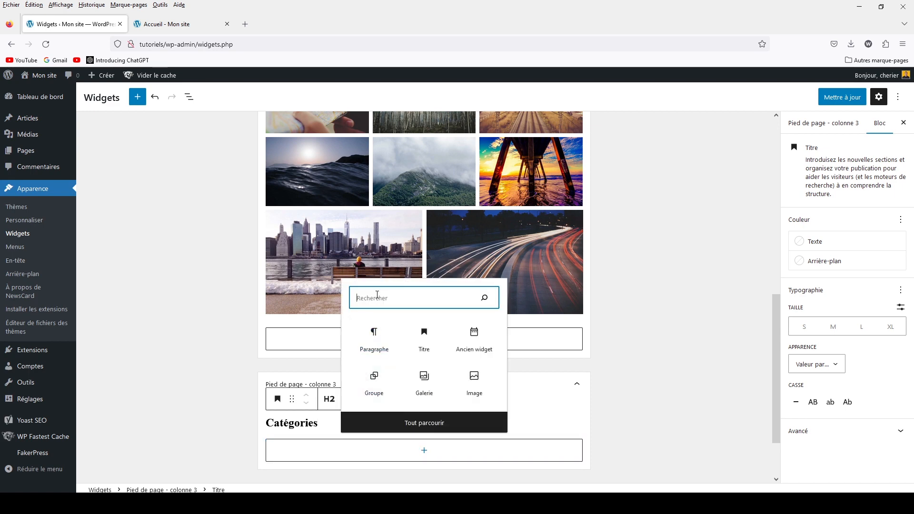
text(cat)
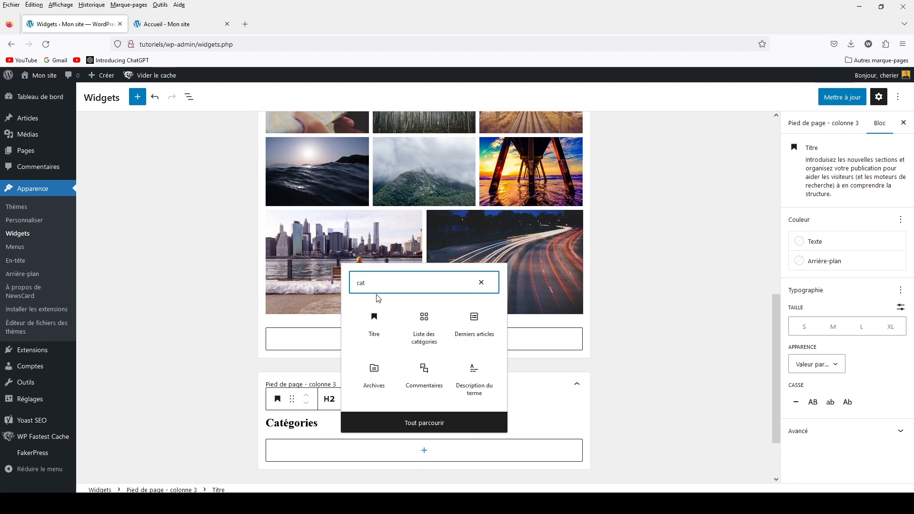
text(e)
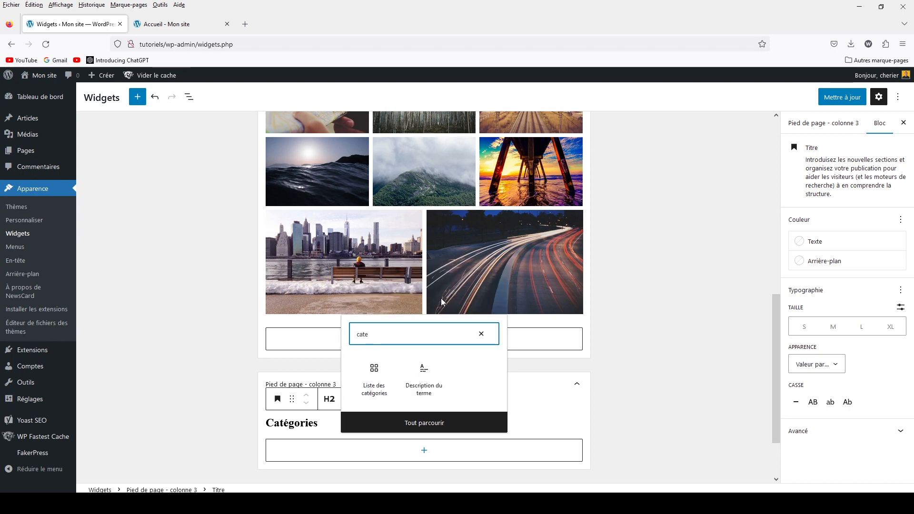
click(384, 378)
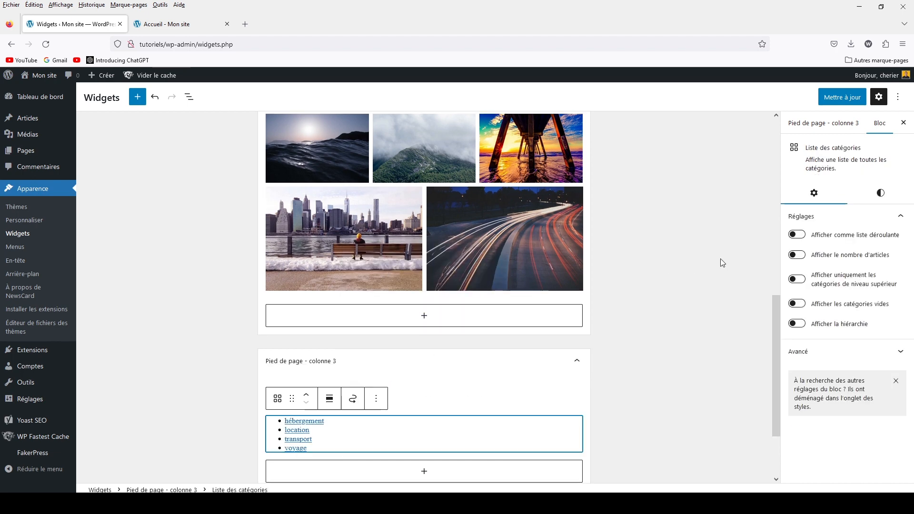
click(847, 97)
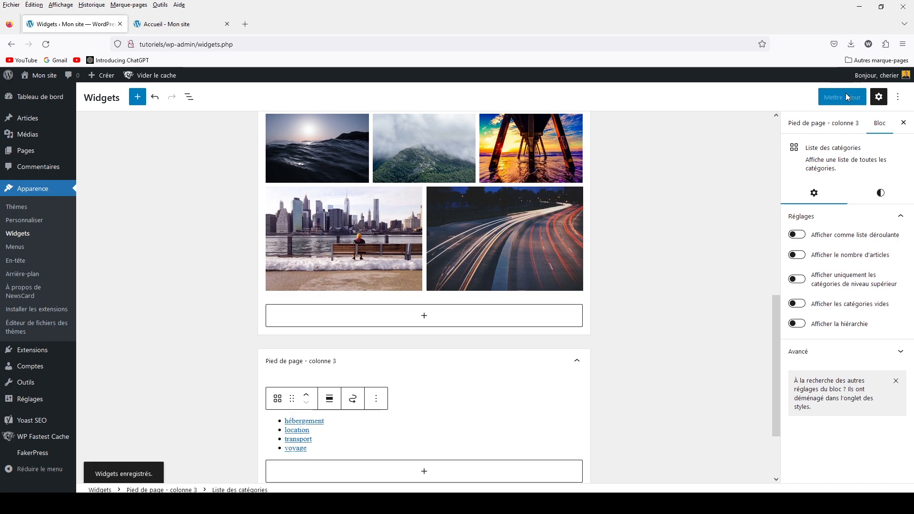
Step: Set the text colour of the Catégories heading in footer column 3 to white and save the widgets
click(398, 402)
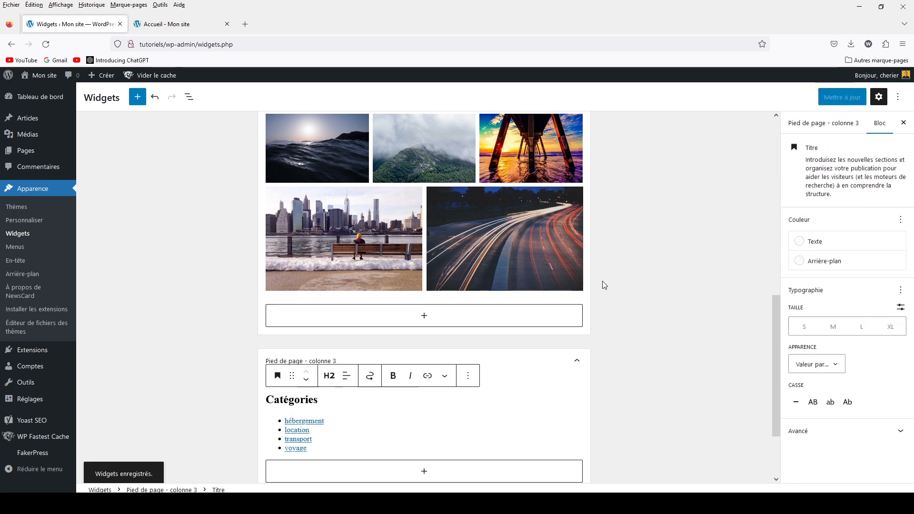
click(809, 242)
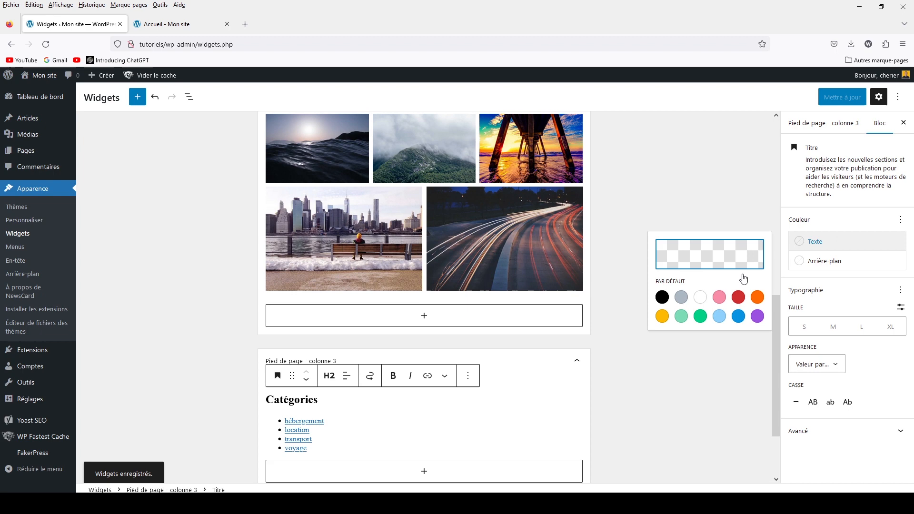
click(700, 296)
click(834, 100)
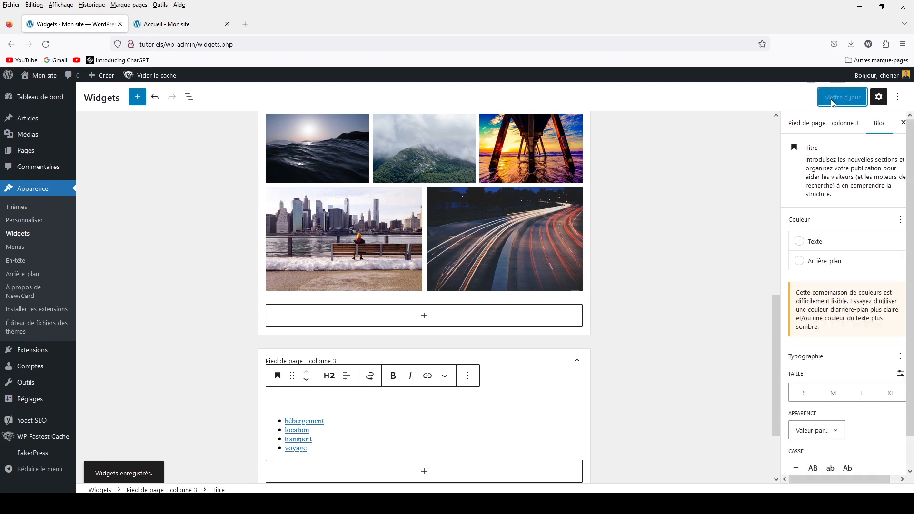
Step: Reload the front page to check the footer's third column and return to the widget editor
click(194, 26)
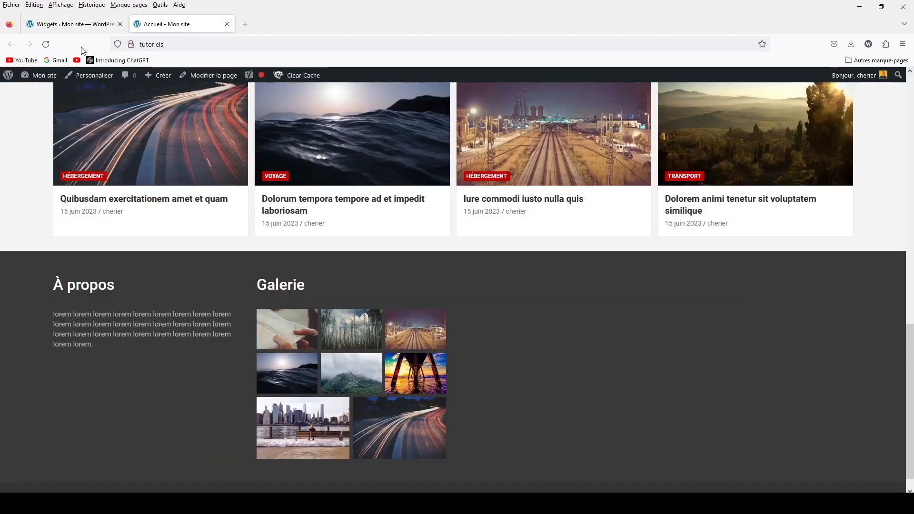
click(45, 44)
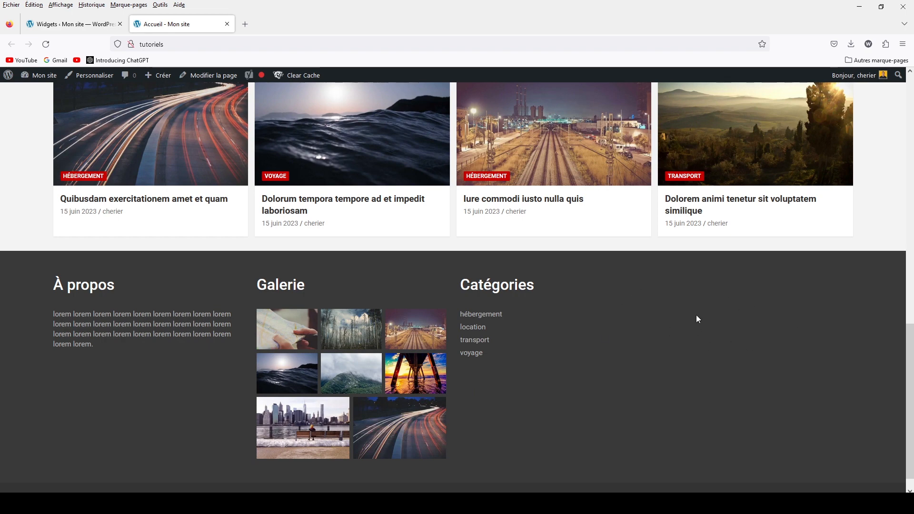
click(84, 23)
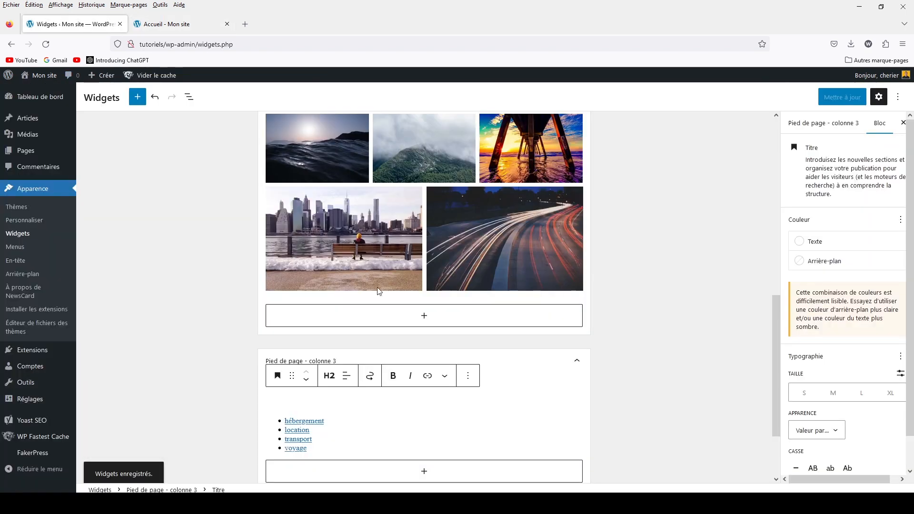
Step: In the widget area "Pied de page - colonne 4", add a Titre block reading "Légales" with white text
scroll(400, 305, down, 2)
click(367, 425)
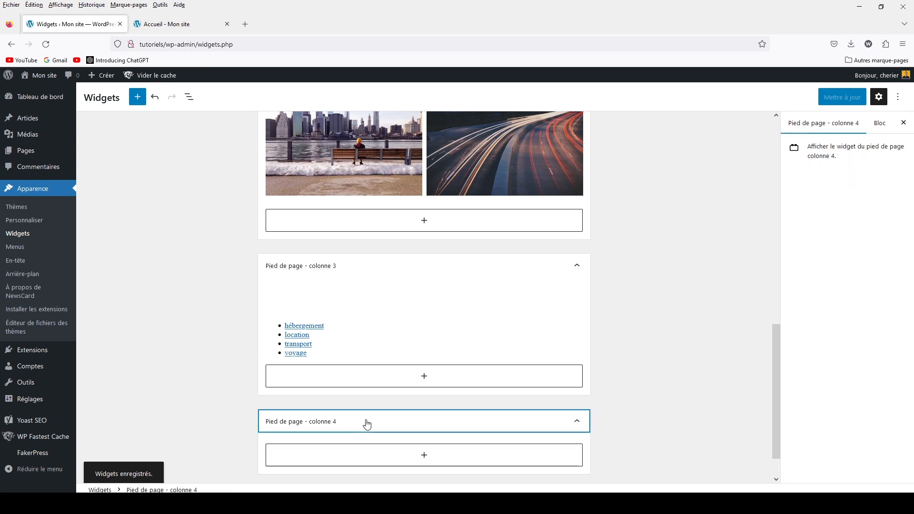
click(424, 455)
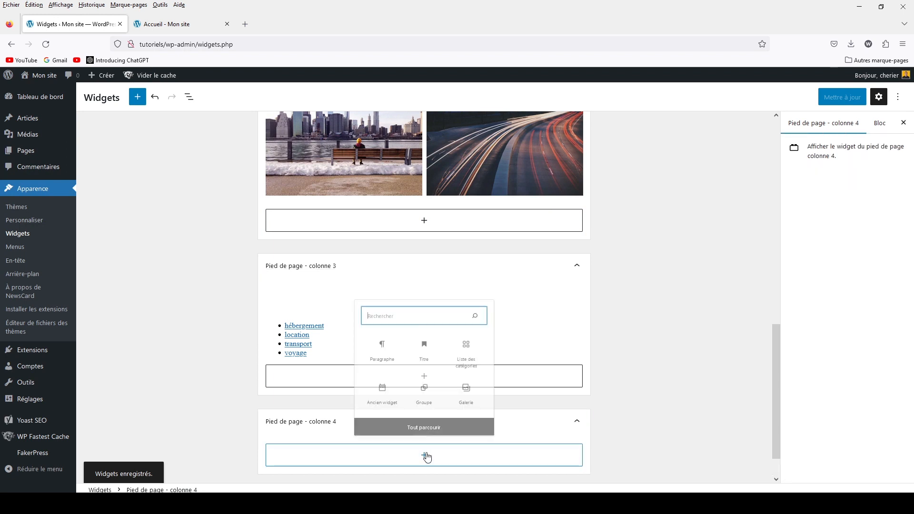
click(424, 336)
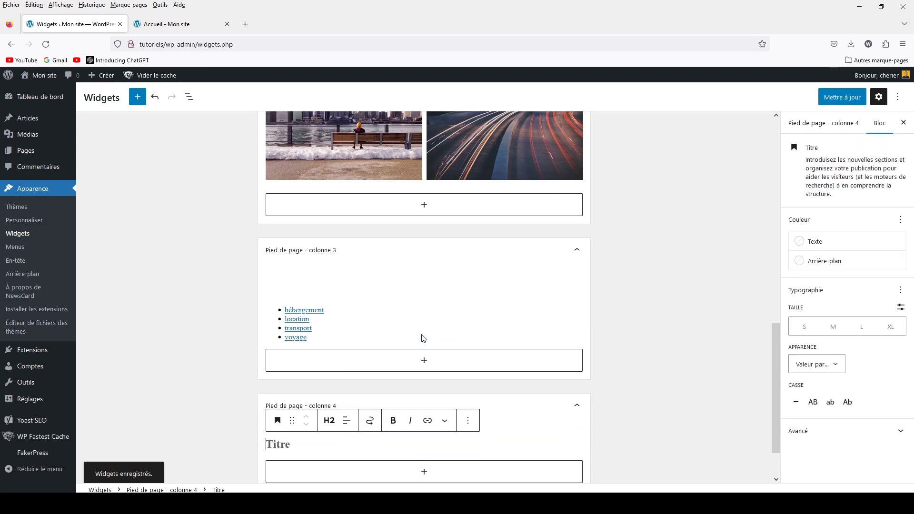
text(Légale)
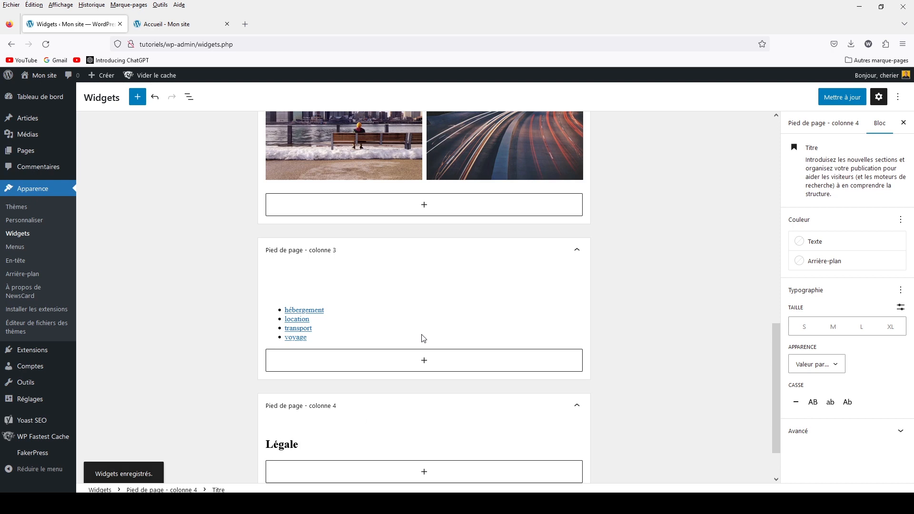
text(s)
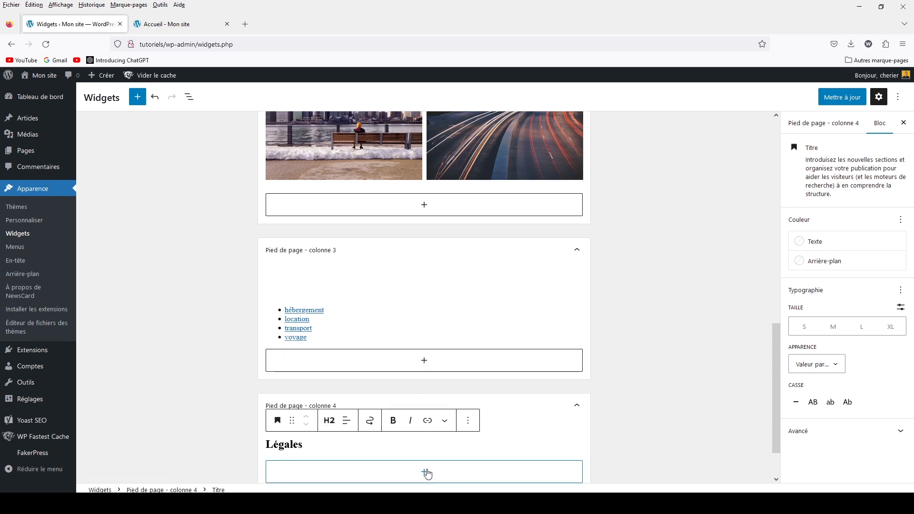
click(805, 246)
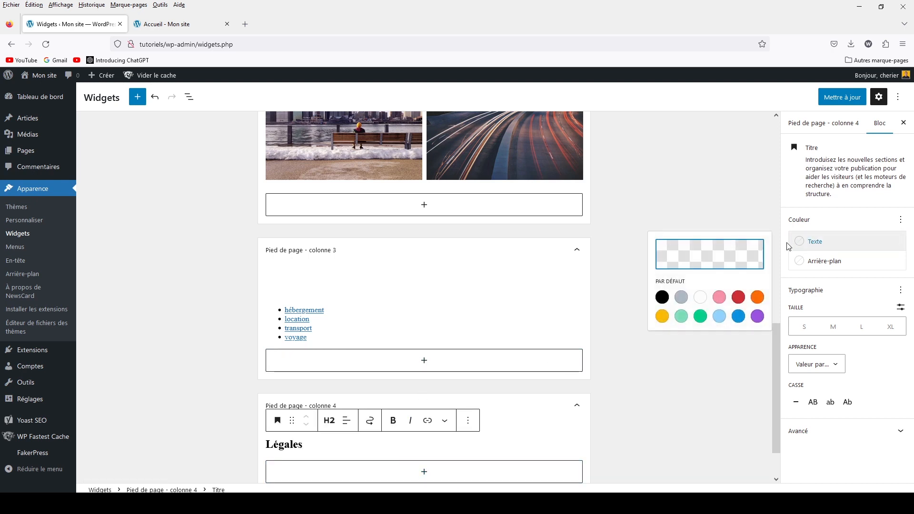
click(701, 297)
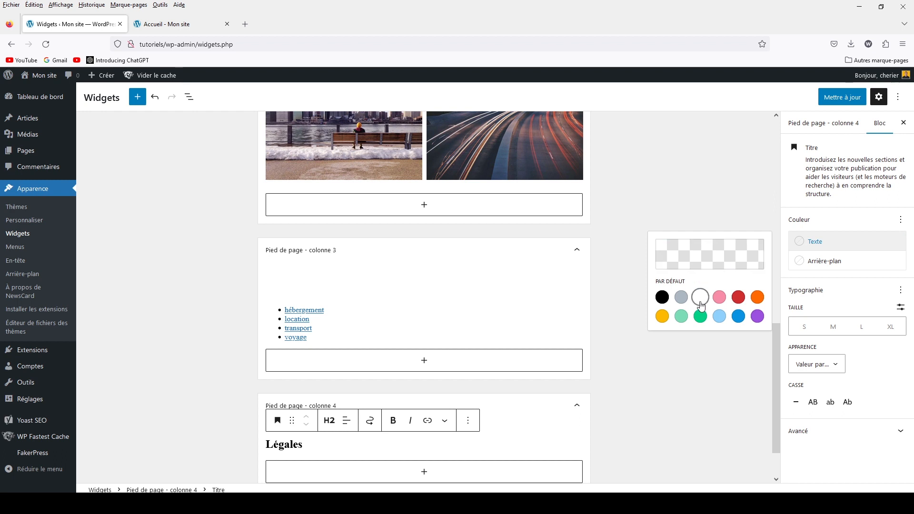
Step: Add a "Menu de navigation" widget under the Légales heading, set its menu to menu-footer and save the widgets
click(426, 474)
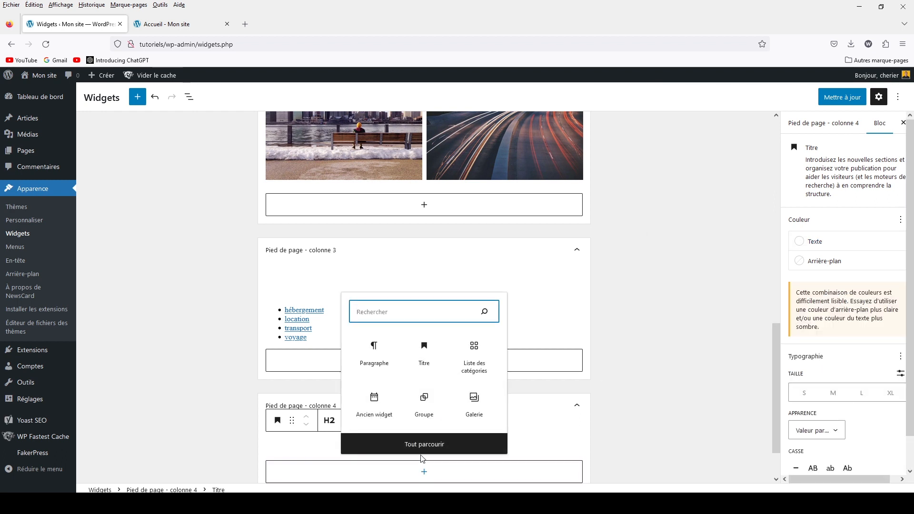
text(nav)
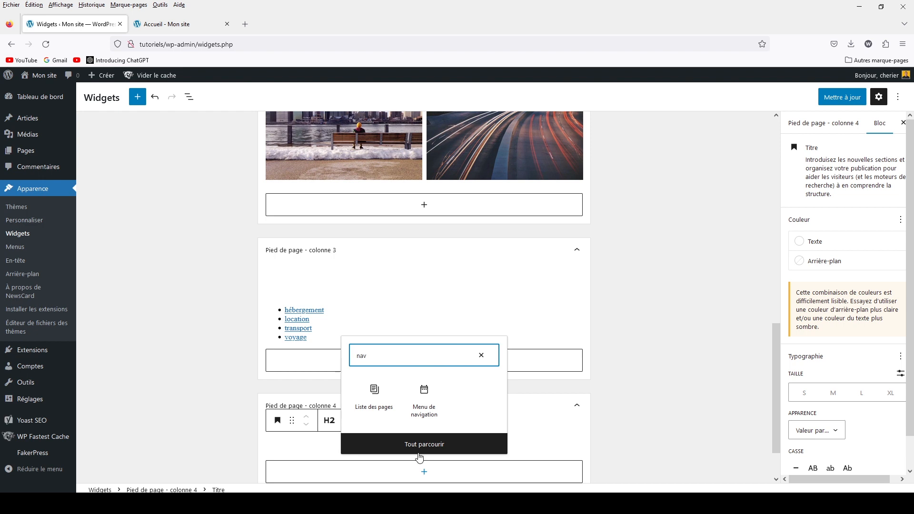
click(423, 414)
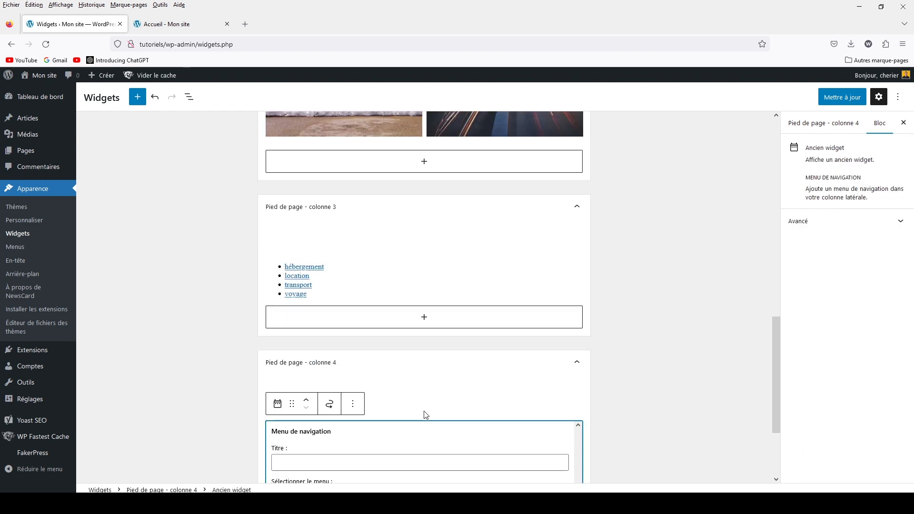
scroll(426, 414, down, 3)
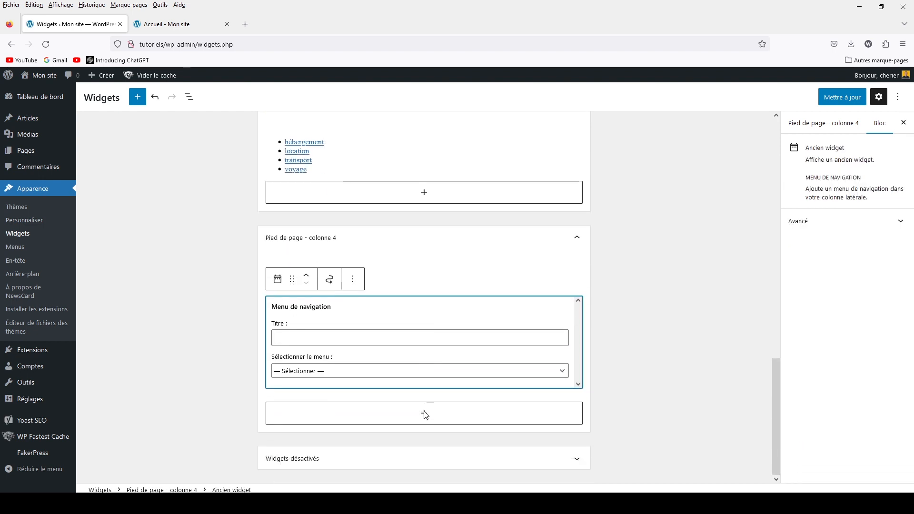
click(352, 372)
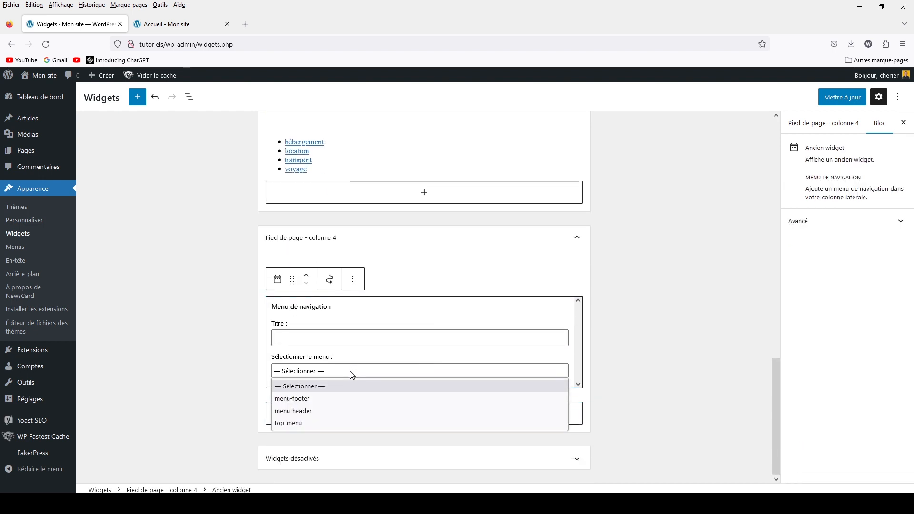
click(293, 400)
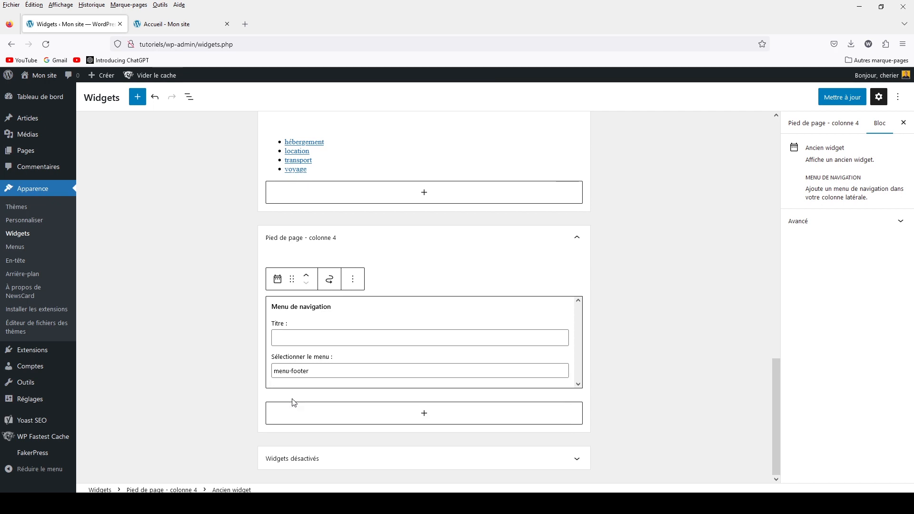
click(377, 373)
click(377, 373)
click(842, 98)
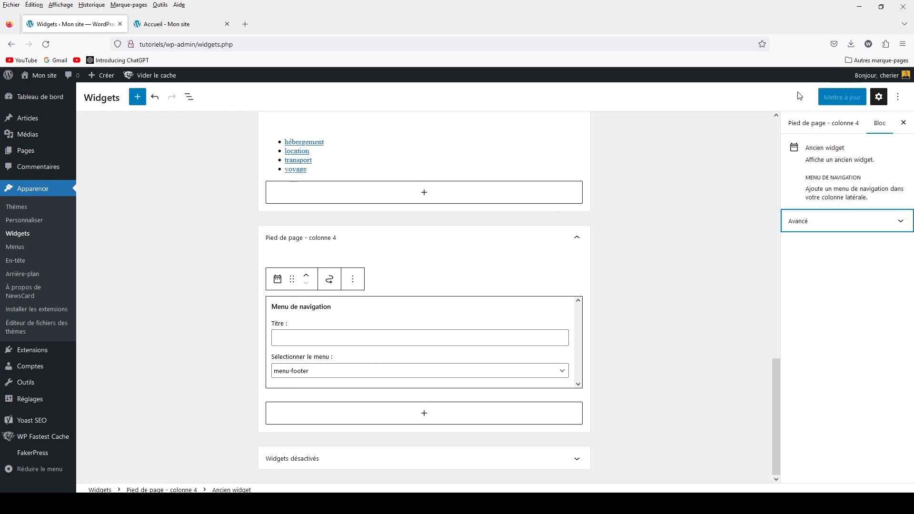
Step: Reload the front page and review the four footer columns and the rest of the home page layout
click(164, 24)
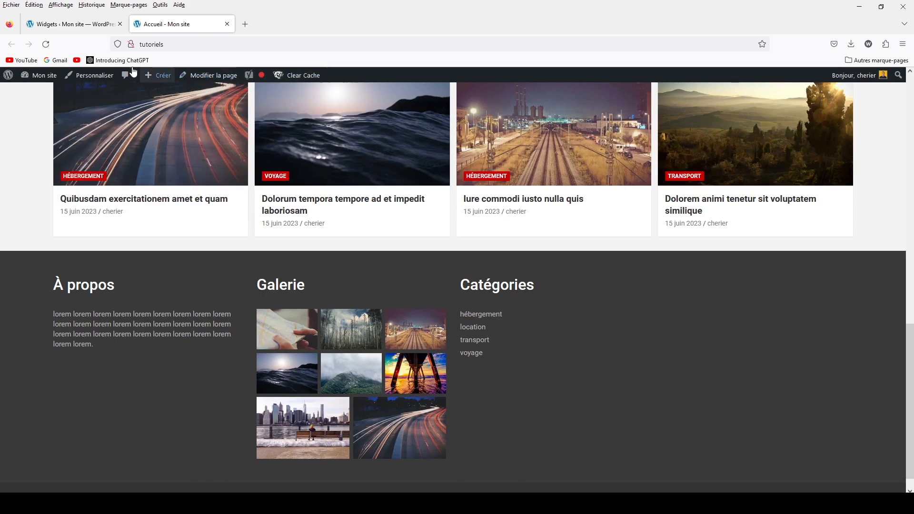
click(46, 43)
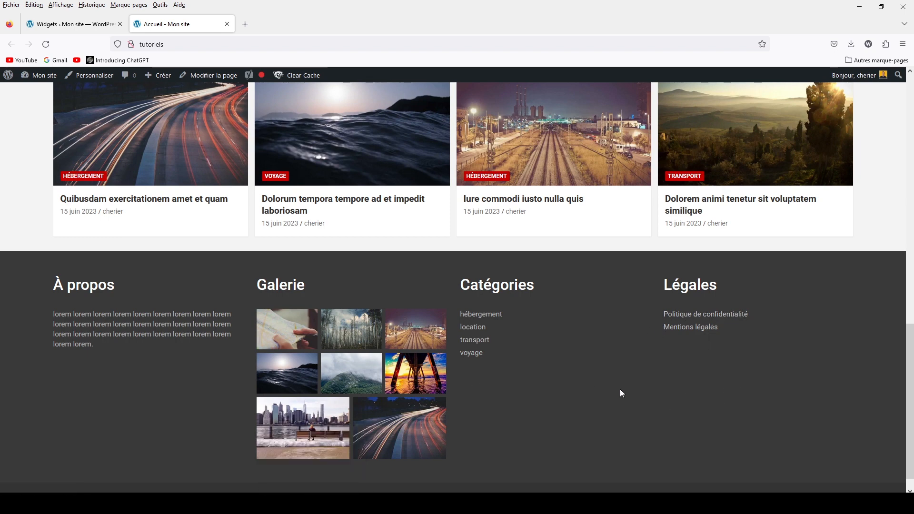
scroll(324, 450, down, 1)
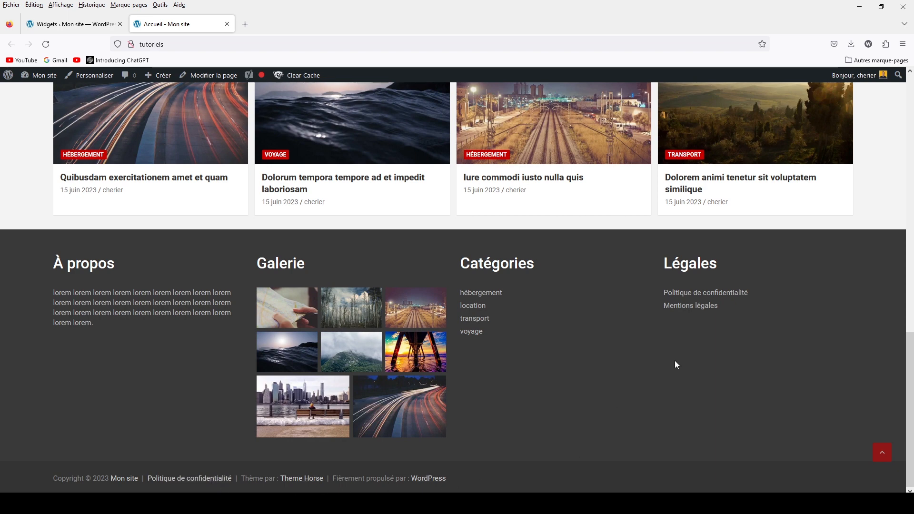
scroll(305, 341, up, 2)
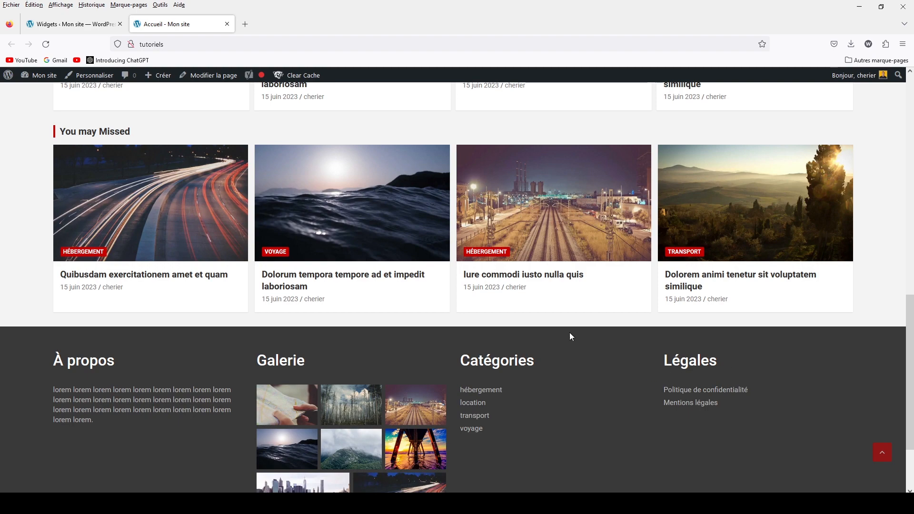
scroll(640, 366, up, 5)
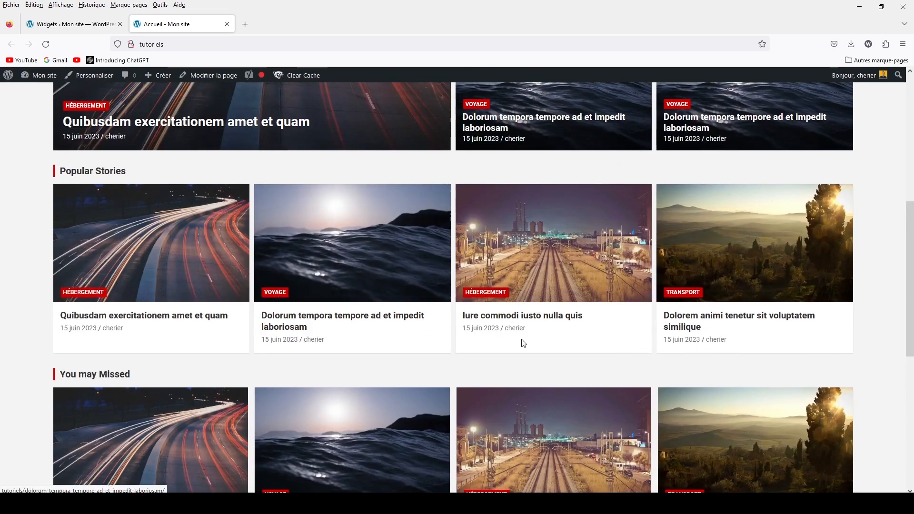
scroll(681, 291, up, 10)
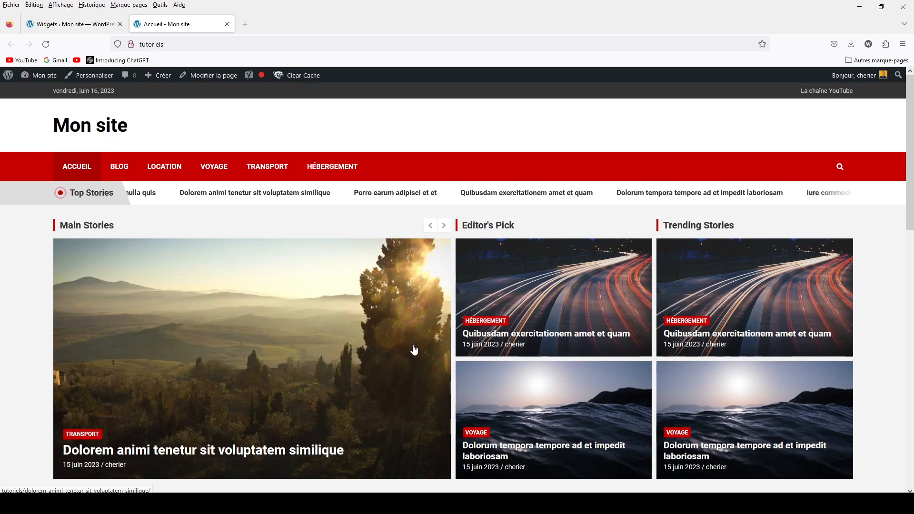
scroll(394, 415, down, 8)
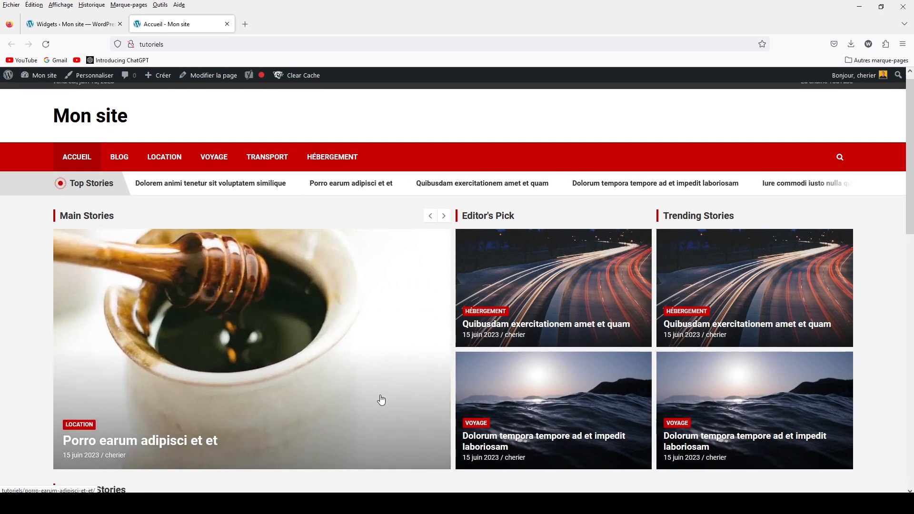
scroll(374, 386, down, 1)
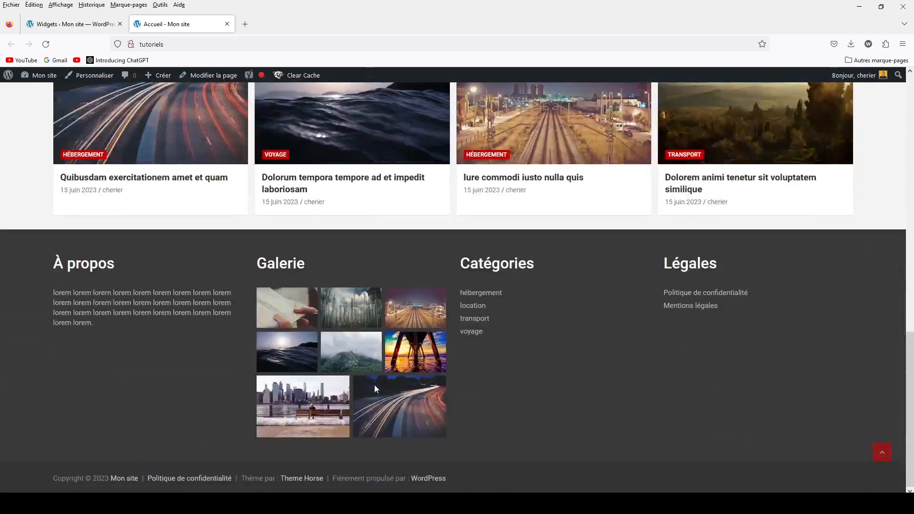
scroll(572, 313, up, 2)
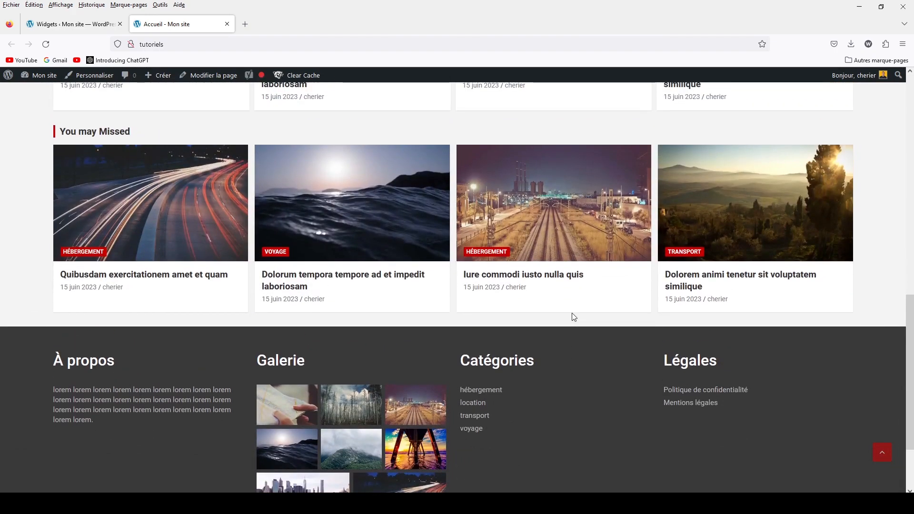
scroll(572, 313, down, 2)
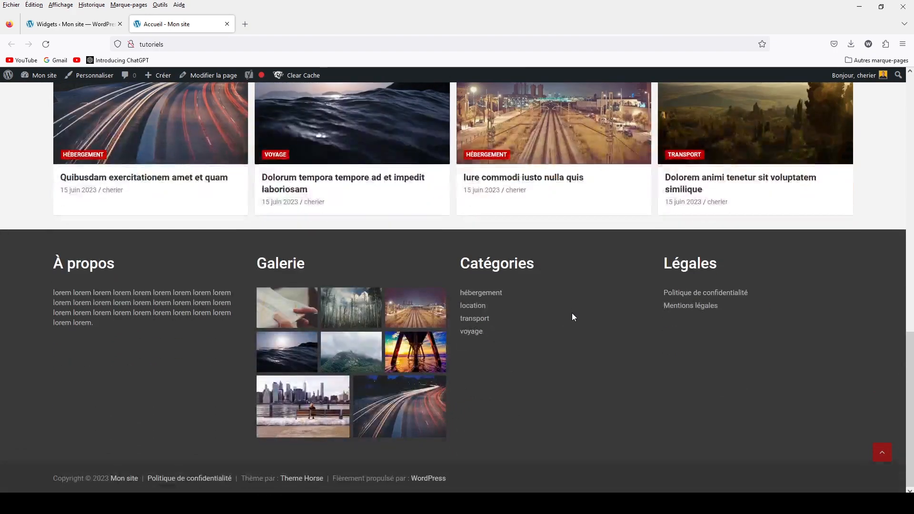
Step: Look over the home page's story sections, from the footer back up to the header and main menu
scroll(572, 313, up, 7)
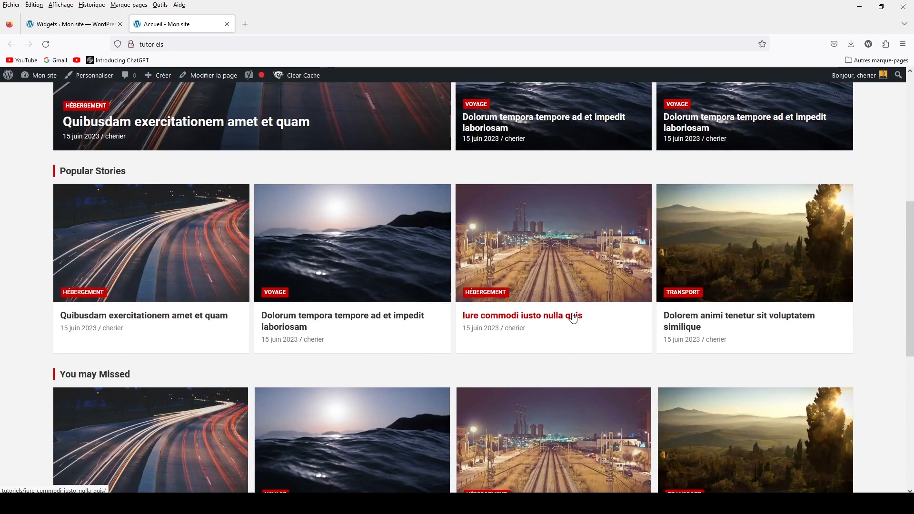
scroll(573, 318, up, 5)
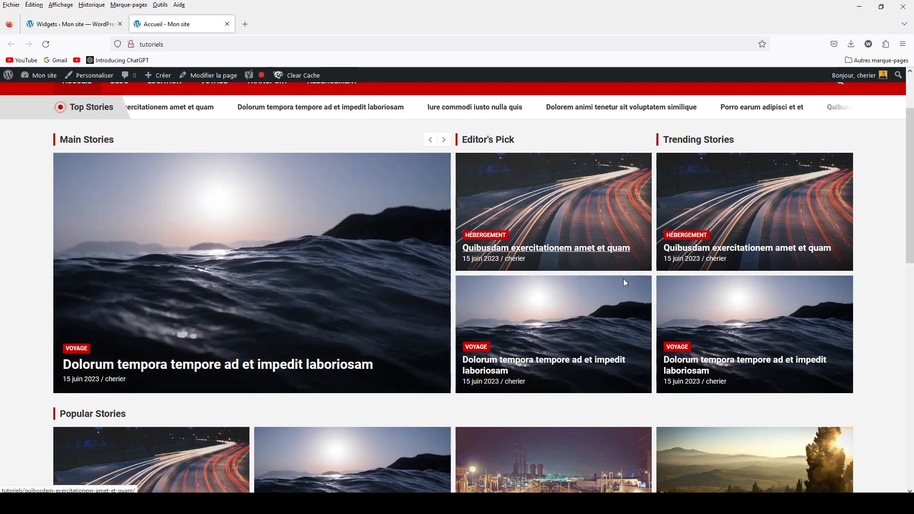
scroll(444, 336, up, 2)
scroll(445, 343, down, 1)
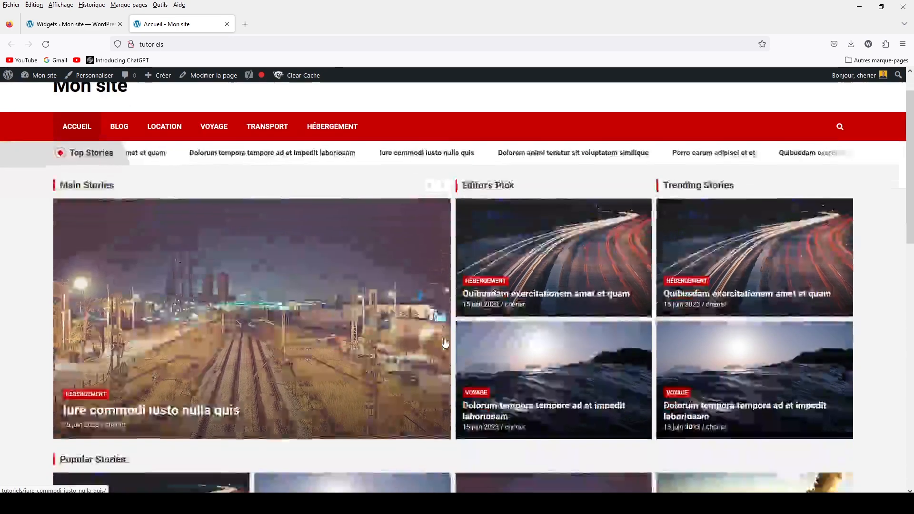
scroll(446, 343, down, 5)
scroll(444, 344, up, 6)
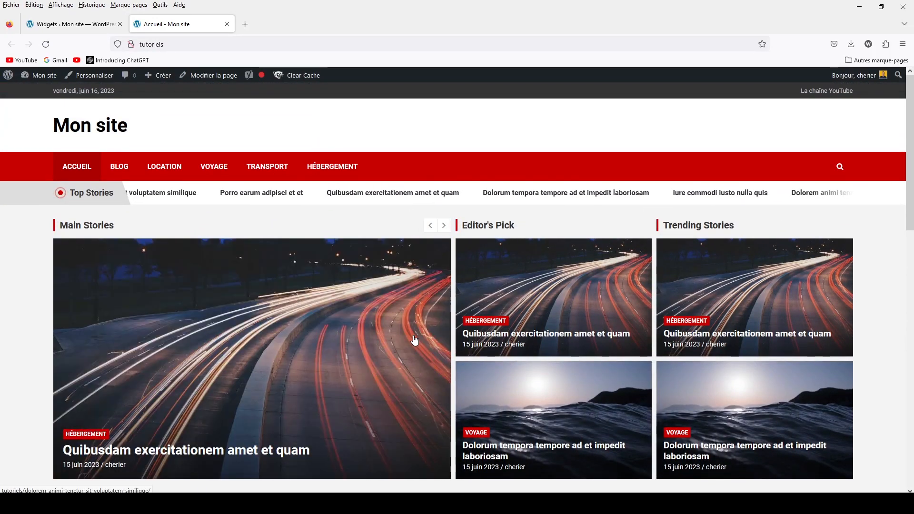
Step: Start customizing the theme from the home page and open the Identité du site settings
click(81, 77)
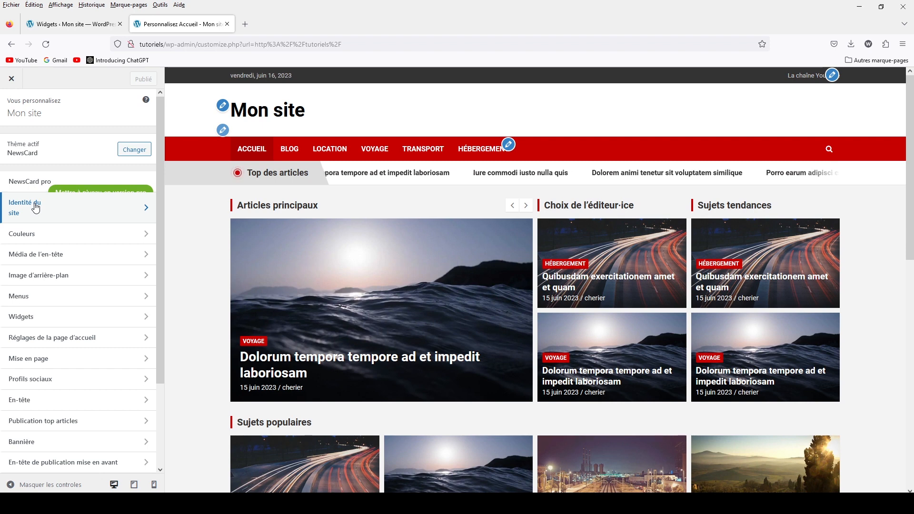
click(35, 207)
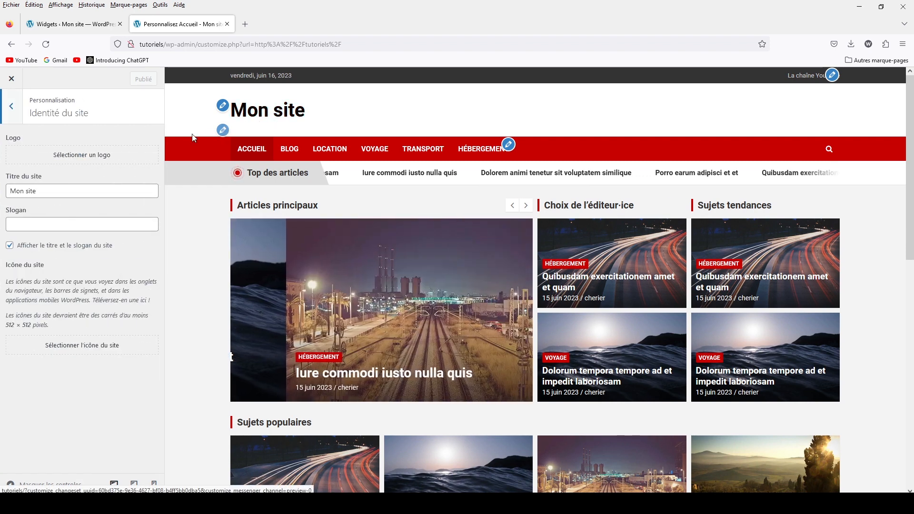
Step: Try "coucou" as the site slogan under the title and clear the slogan again
click(82, 222)
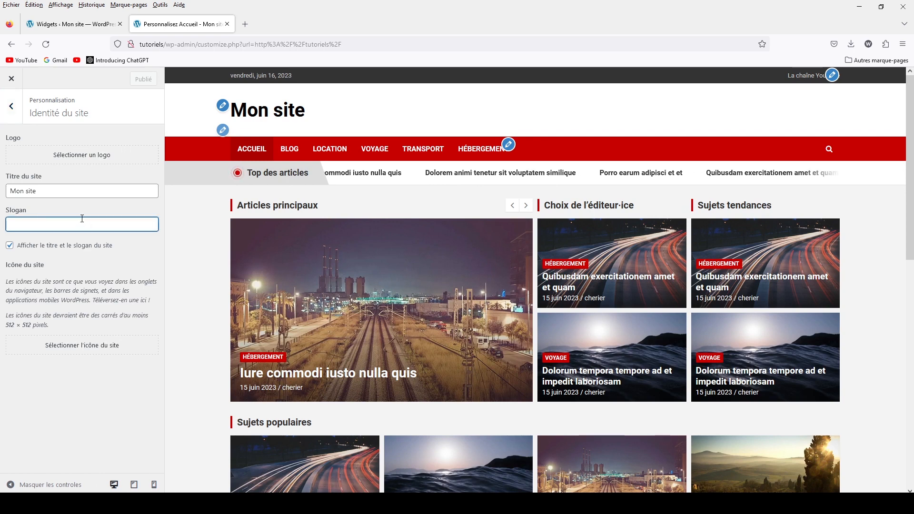
text(coucuou)
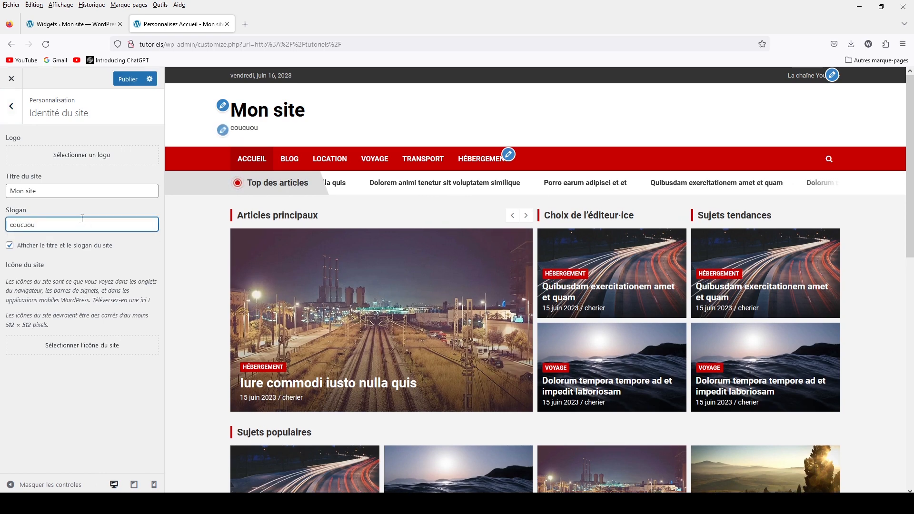
key(BackSpace)
key(BackSpace)
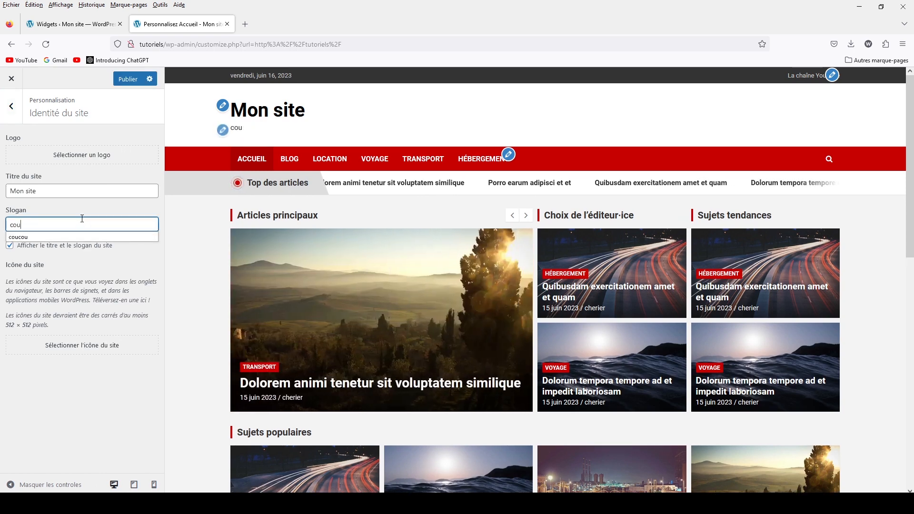
text(ou)
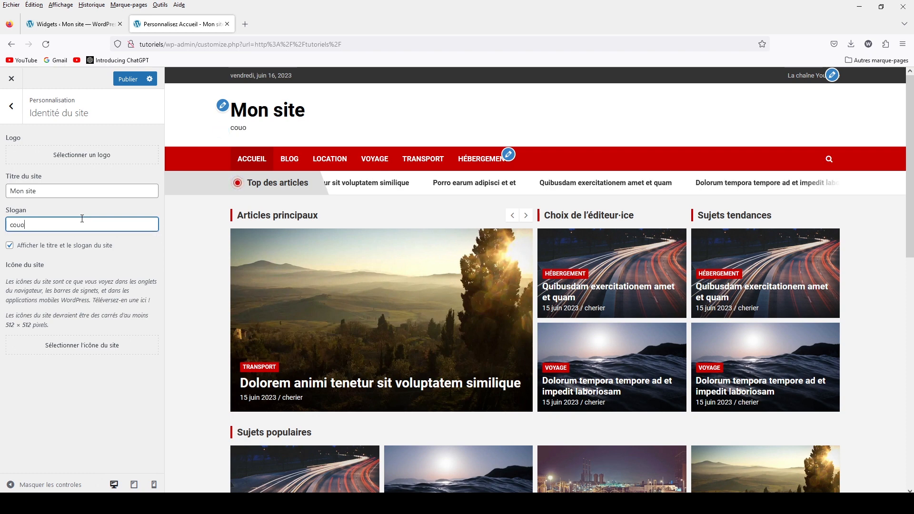
key(BackSpace)
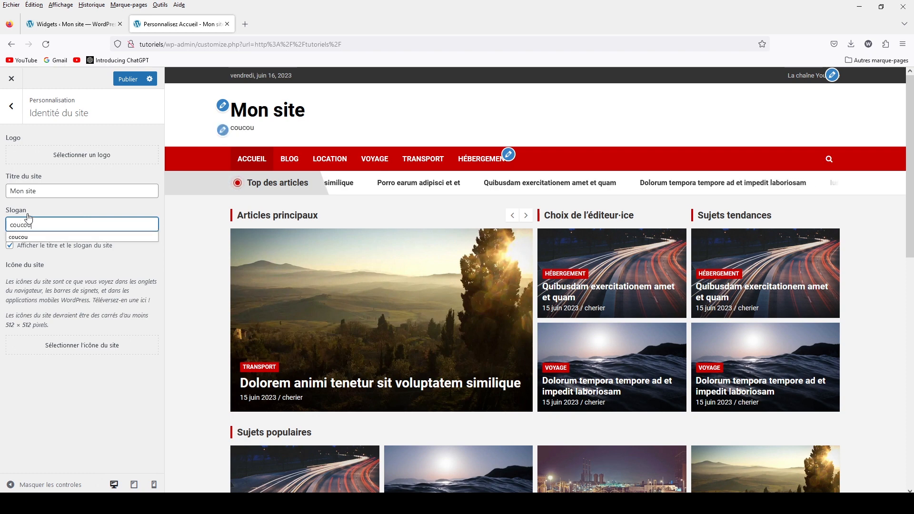
drag(34, 225, 2, 232)
key(BackSpace)
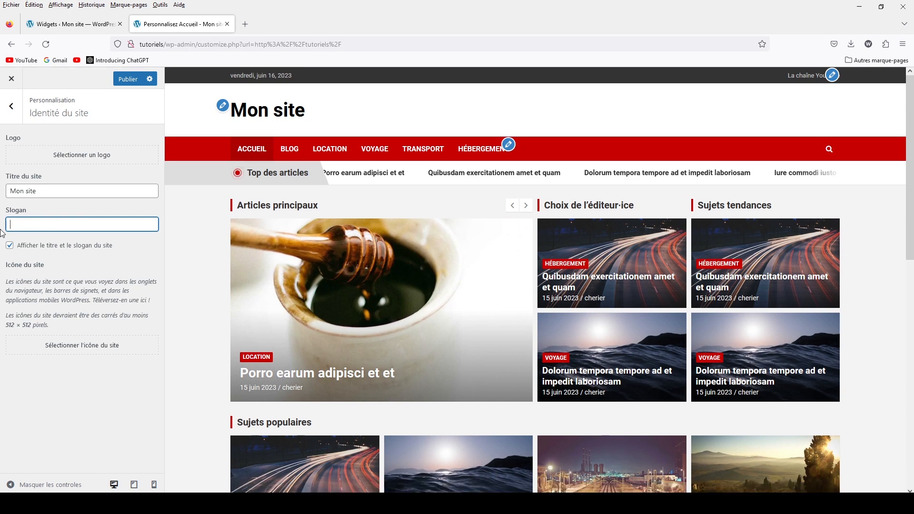
Step: Try a narrow crop of the honey pot image from the media library as the site logo, and remove the logo
click(96, 154)
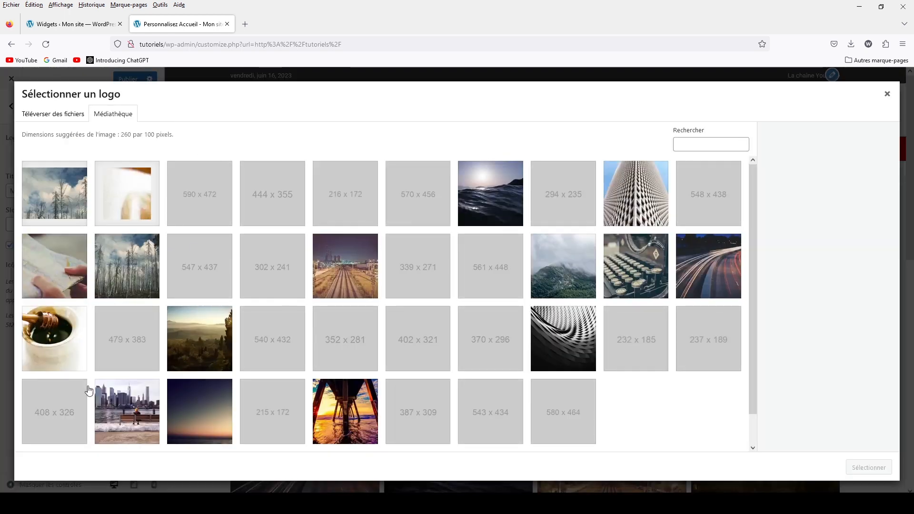
click(59, 339)
click(866, 469)
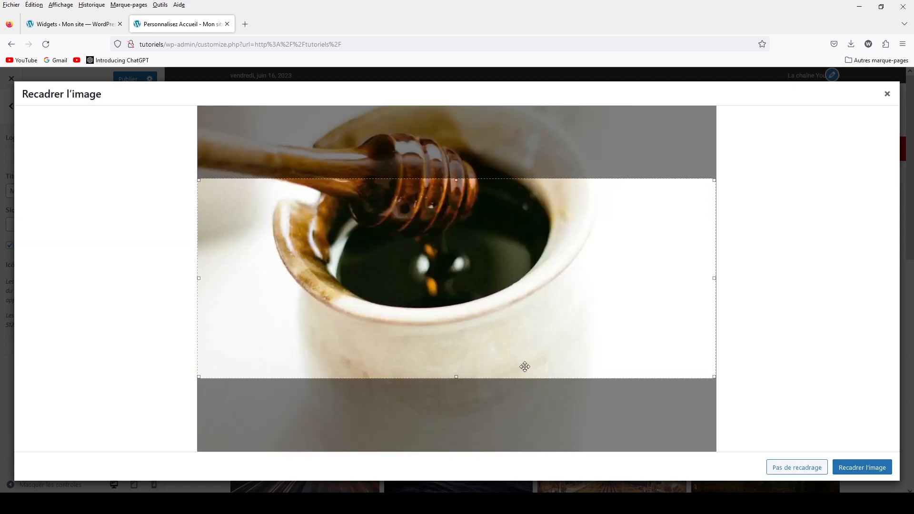
drag(455, 377, 428, 238)
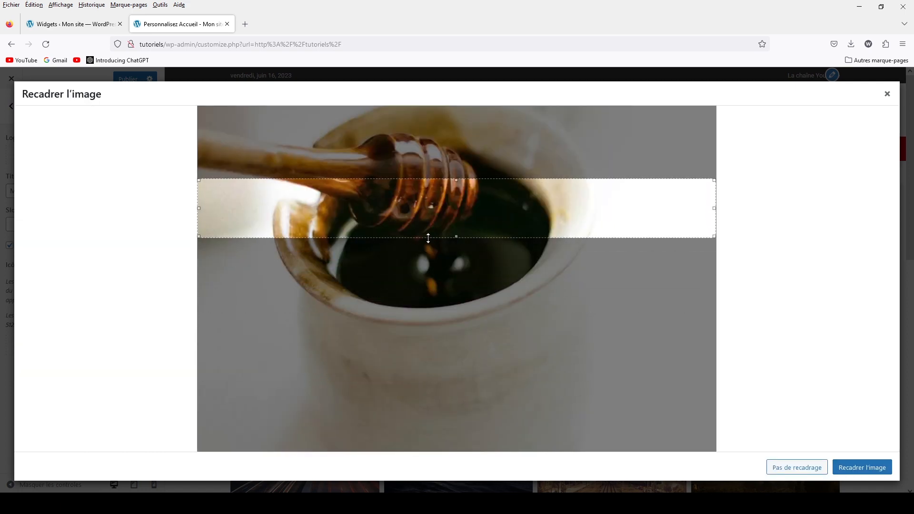
drag(204, 211, 412, 218)
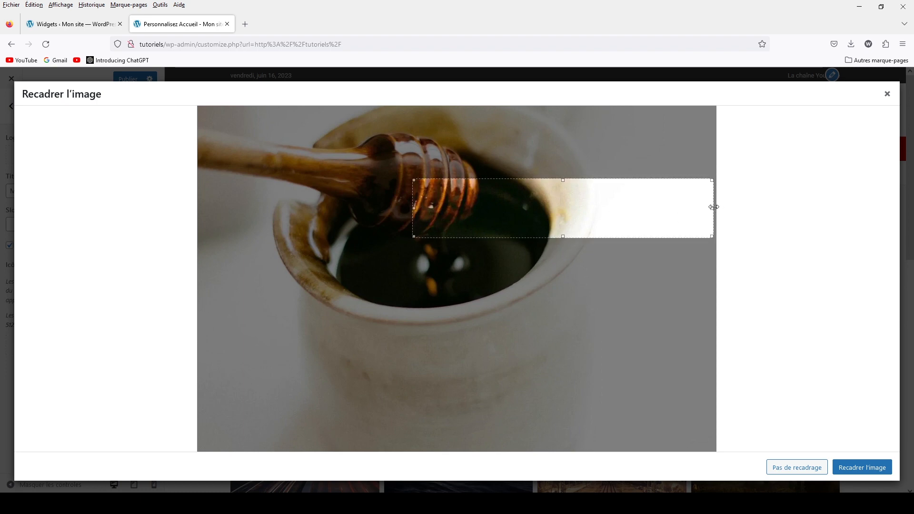
drag(713, 207, 452, 201)
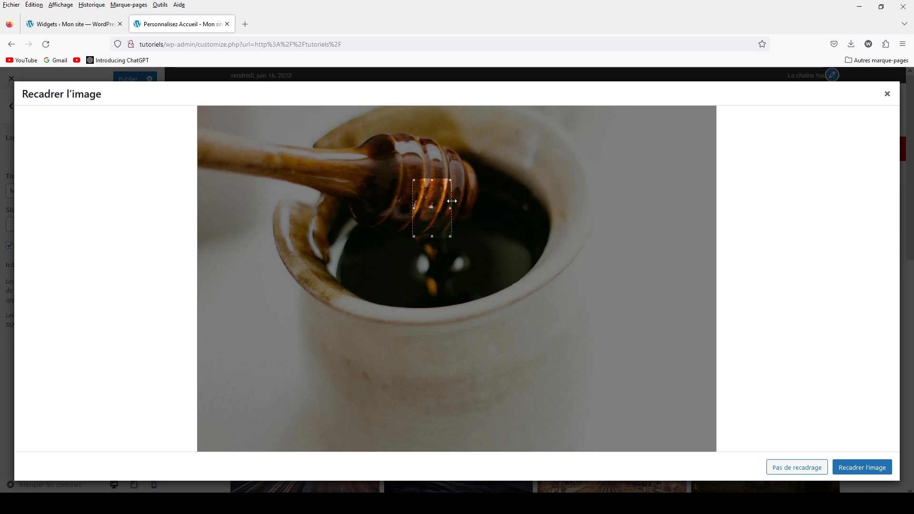
click(863, 468)
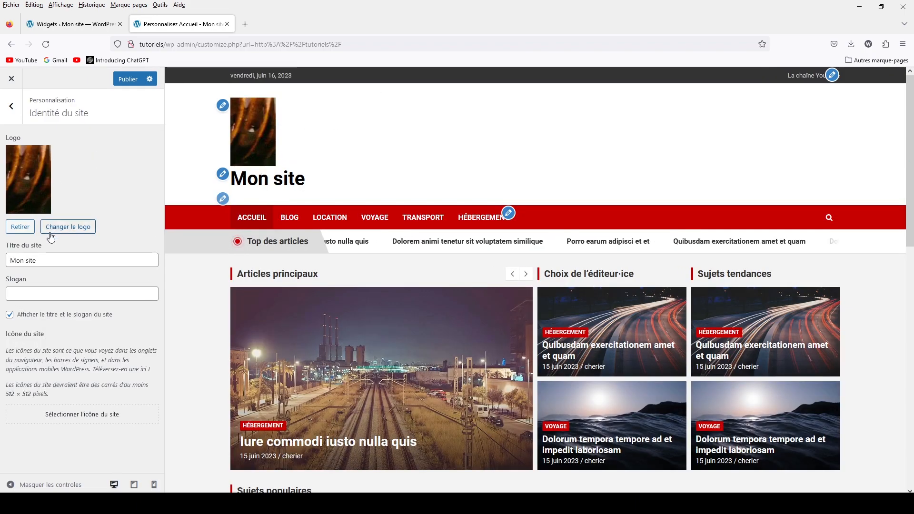
click(20, 227)
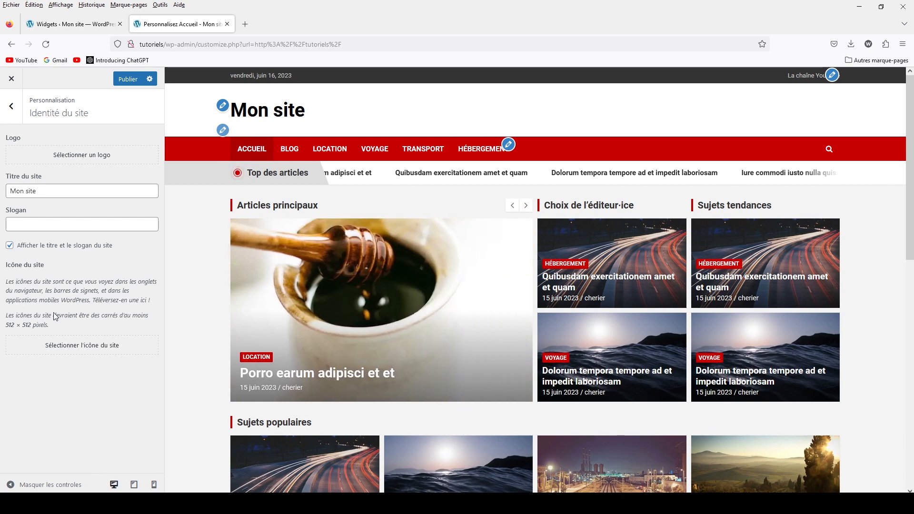
drag(5, 329, 41, 324)
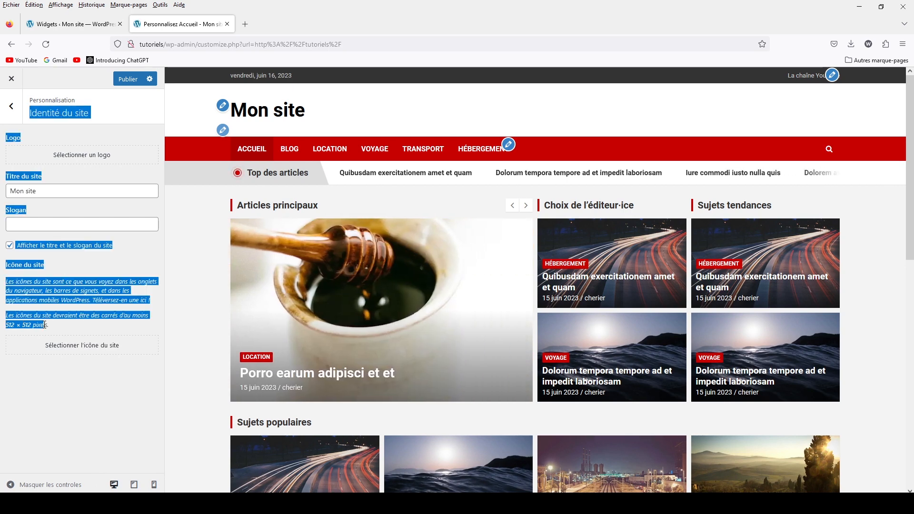
click(59, 332)
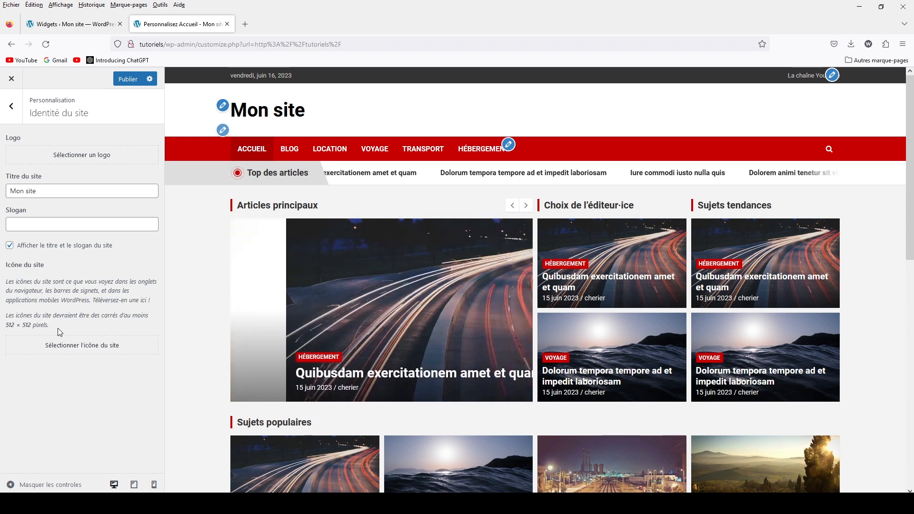
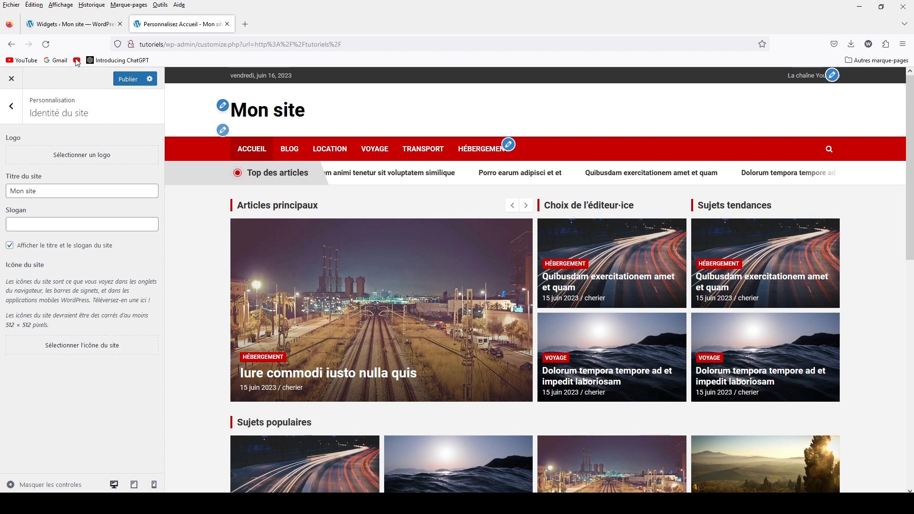
Step: In the Couleurs settings, try yellow as the header text colour and set it back to black
click(11, 107)
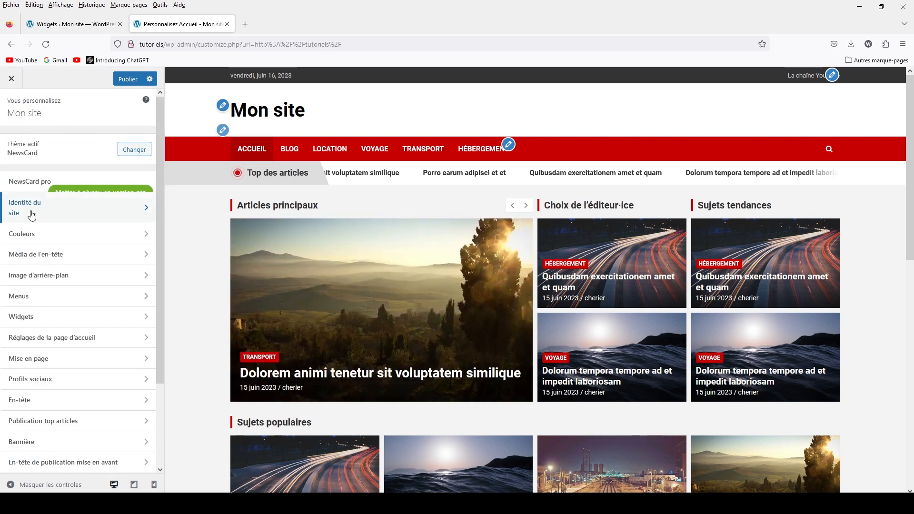
click(34, 240)
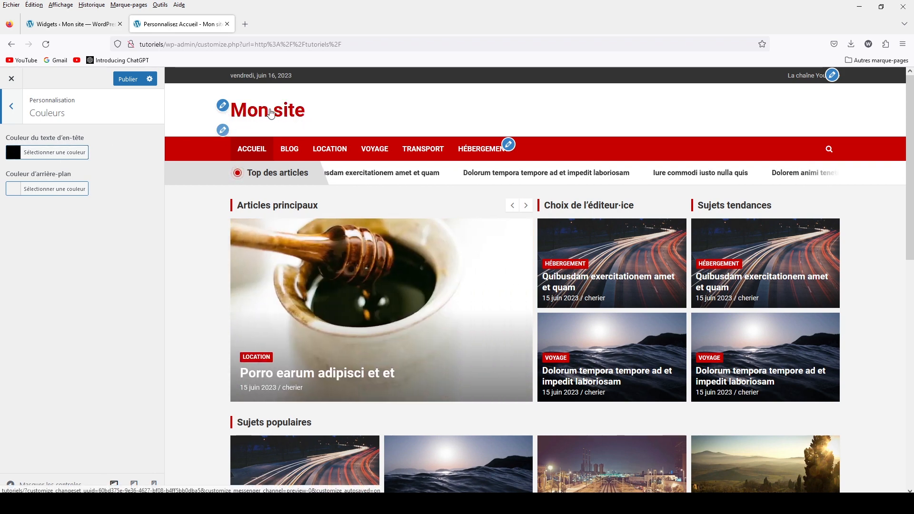
click(47, 152)
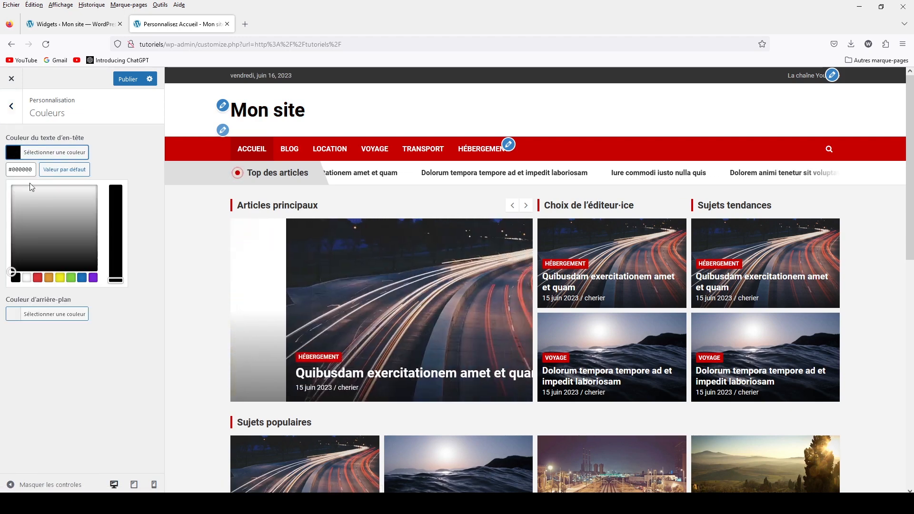
click(60, 278)
click(15, 278)
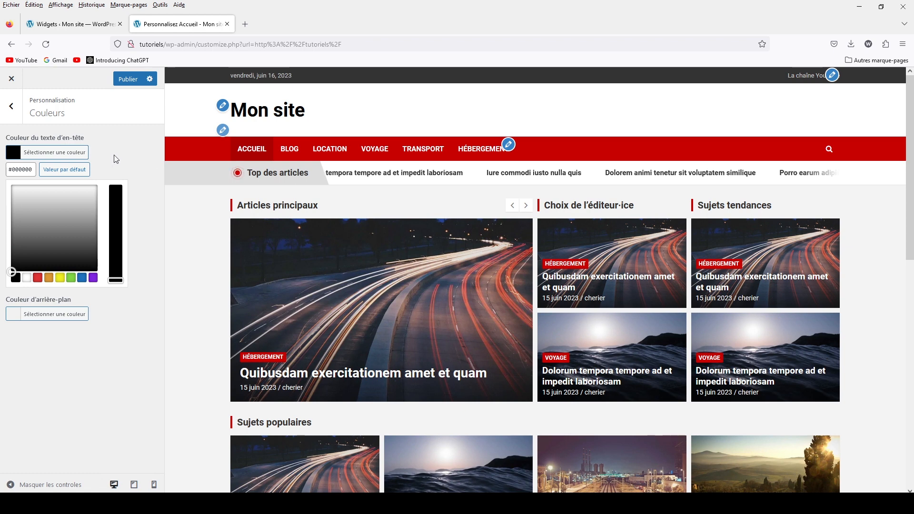
drag(147, 361, 87, 360)
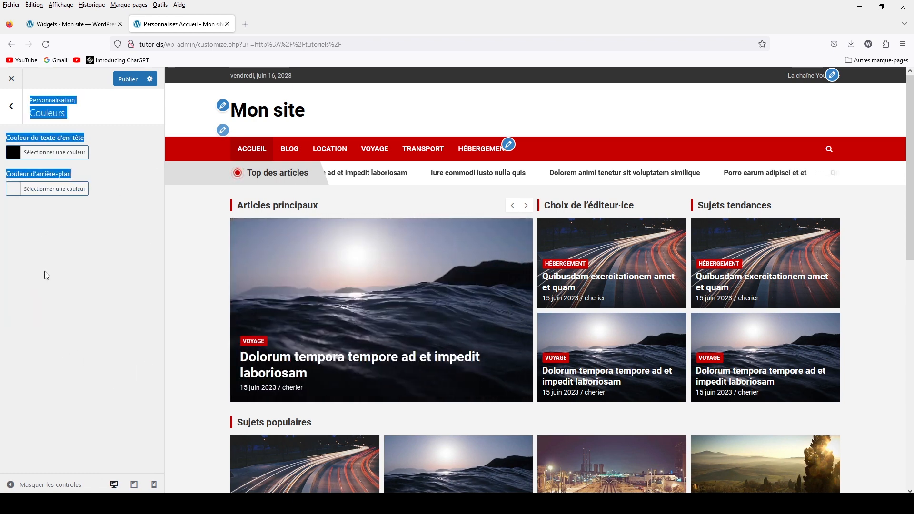
click(47, 213)
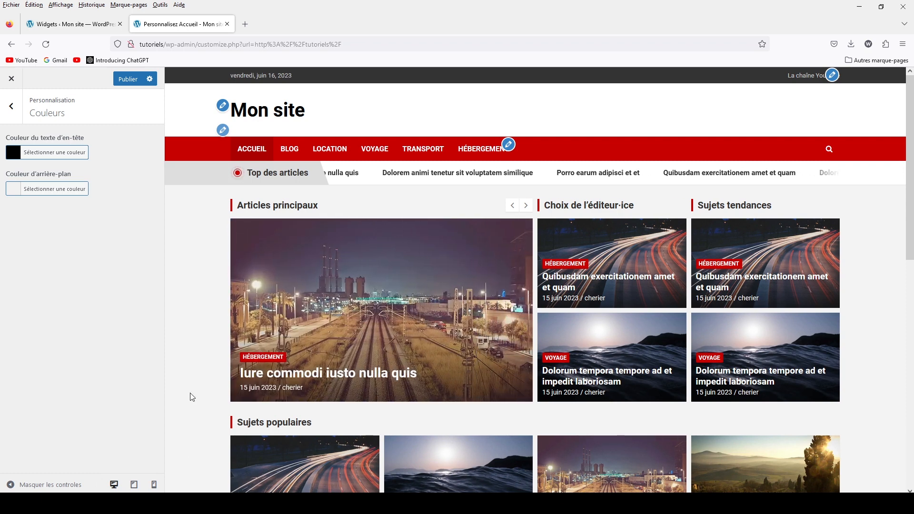
Step: Open the Média de l'en-tête settings and, in a new tab, the YouTube video "Faut-il créer son site internet avec Wix en 2023 ?"
click(11, 106)
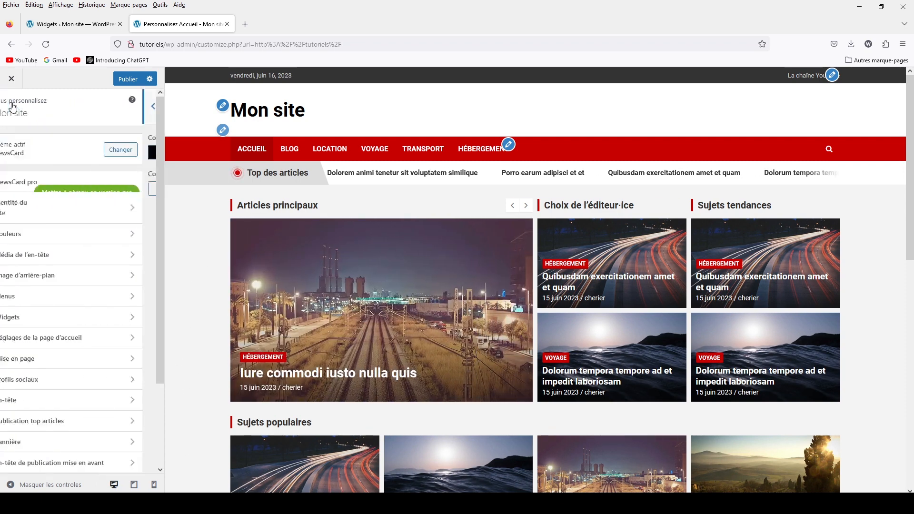
click(65, 255)
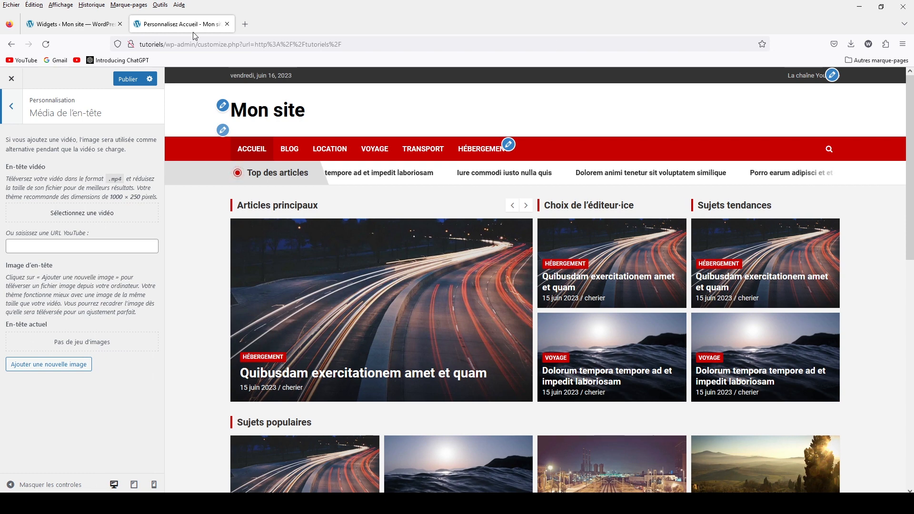
click(246, 23)
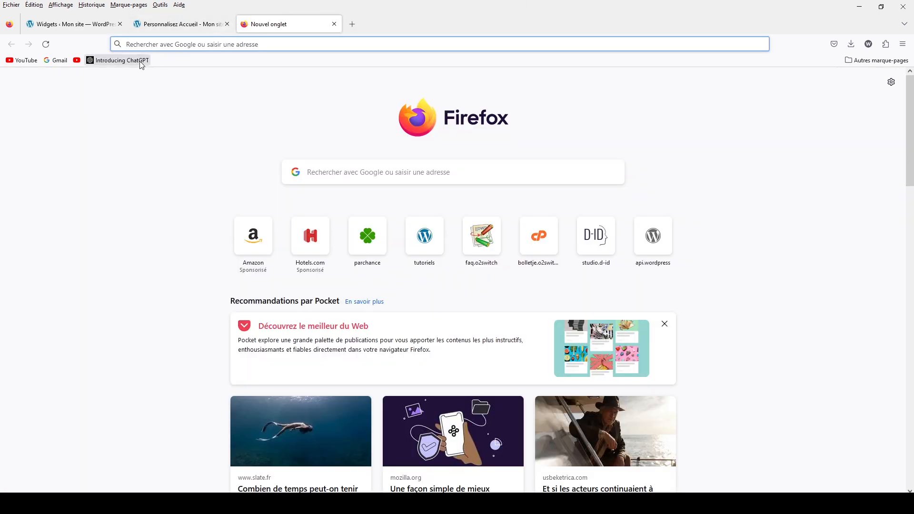
click(23, 61)
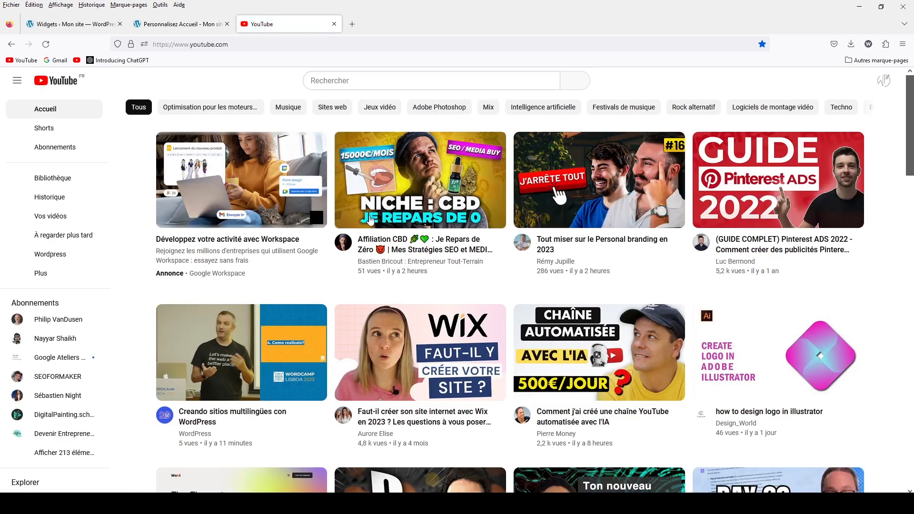
click(395, 339)
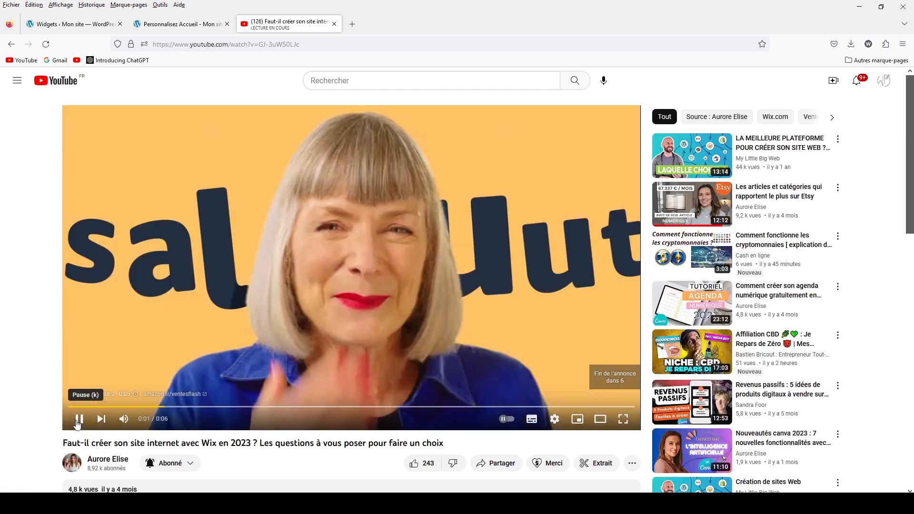
Step: Pause the YouTube video and copy its share link
click(78, 423)
scroll(500, 353, down, 3)
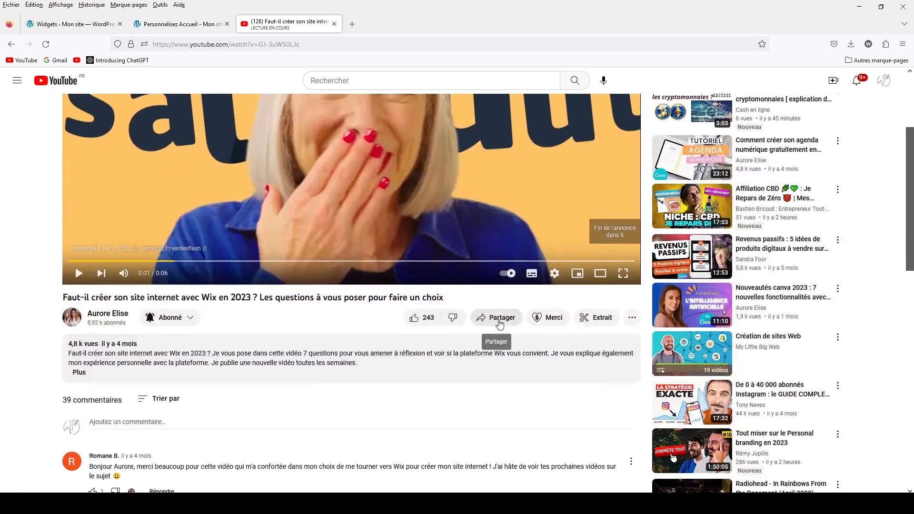
click(499, 324)
click(548, 334)
key(ctrl+c)
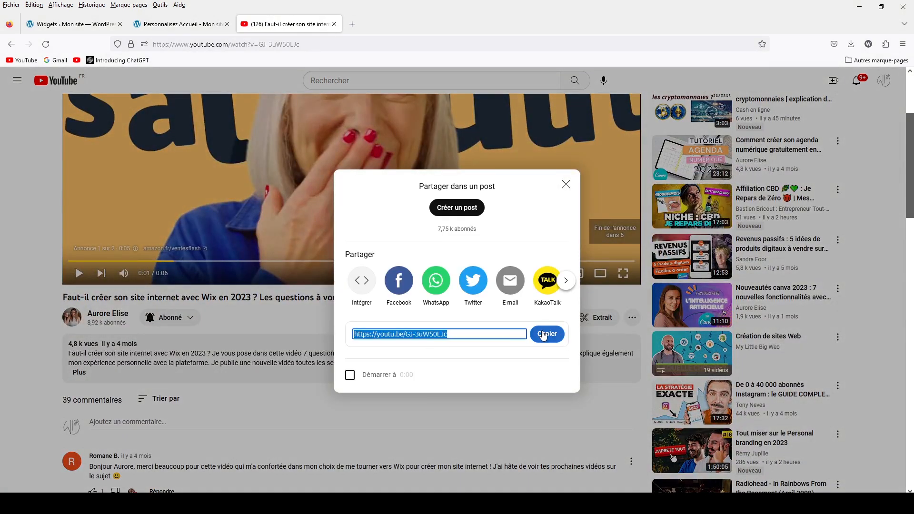
Step: Close the Widgets page and return to the Customizer's Média de l'en-tête settings
click(106, 24)
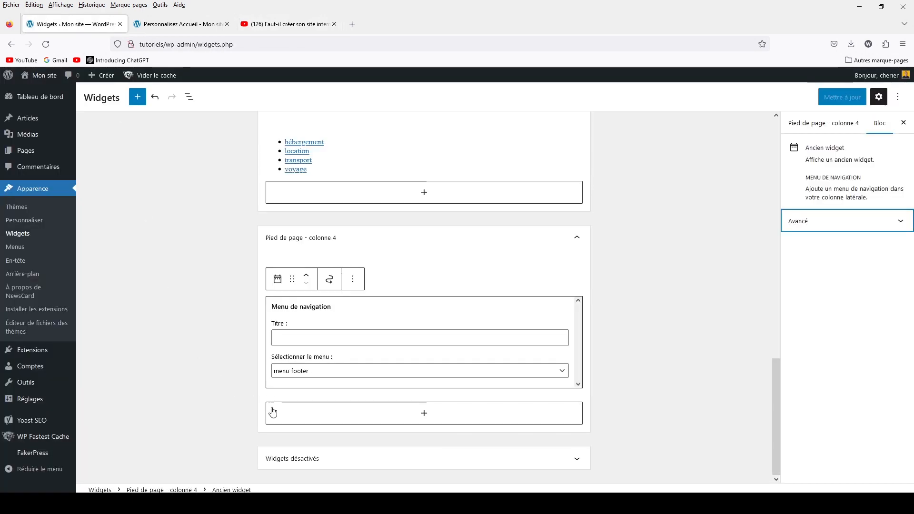
click(120, 24)
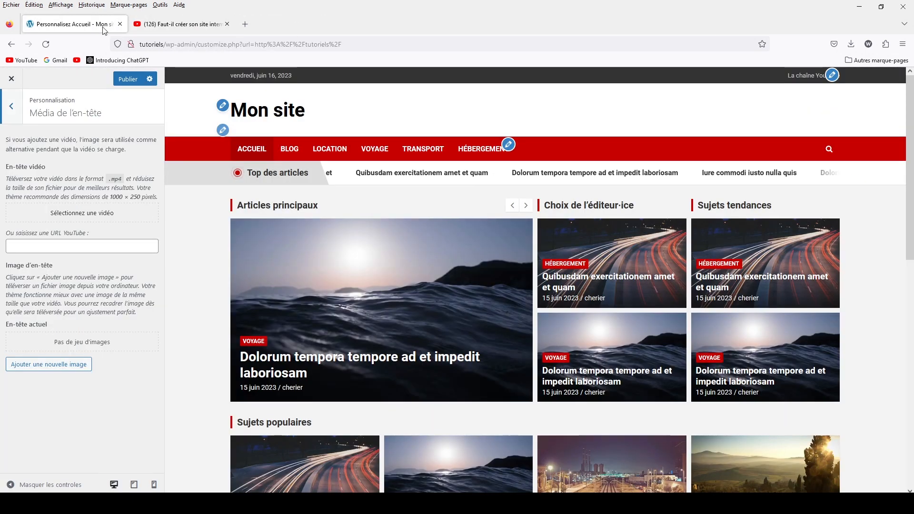
Step: Try the copied YouTube link as the header video, check it in the site preview, and clear the URL
right_click(44, 246)
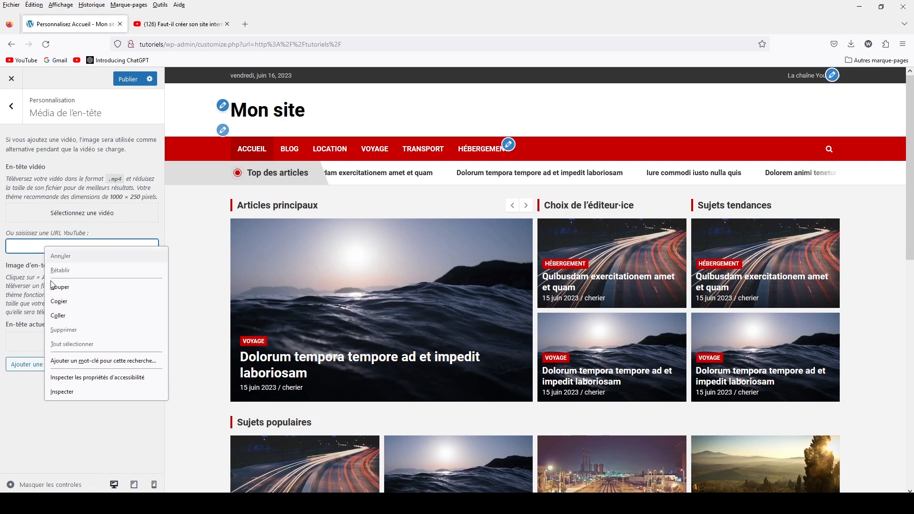
click(57, 316)
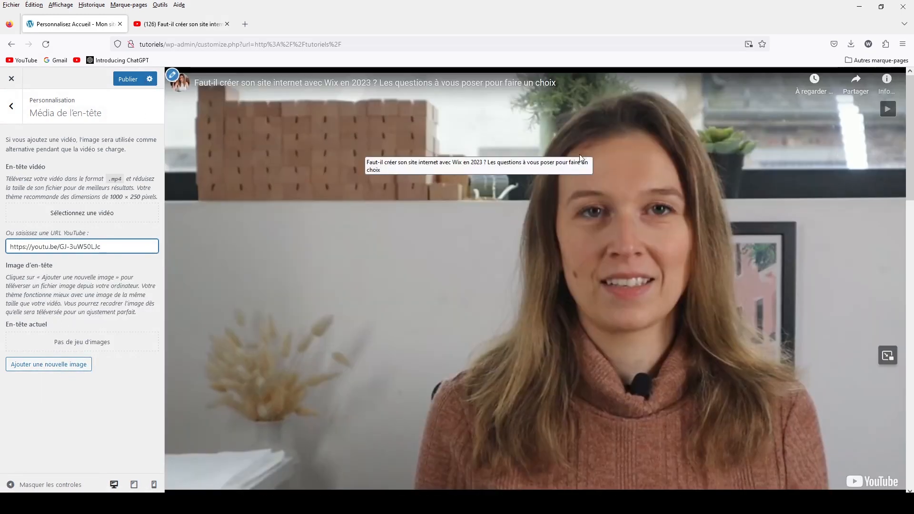
scroll(568, 210, down, 2)
click(548, 232)
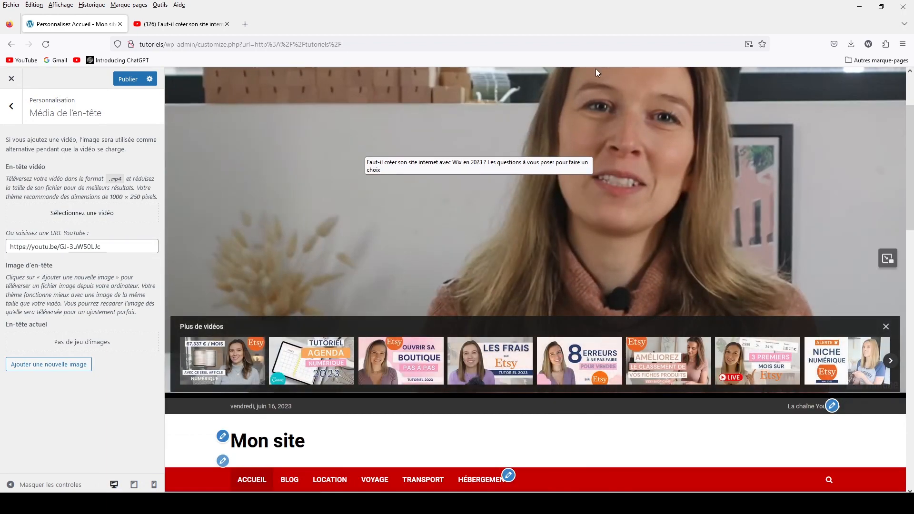
scroll(668, 190, up, 2)
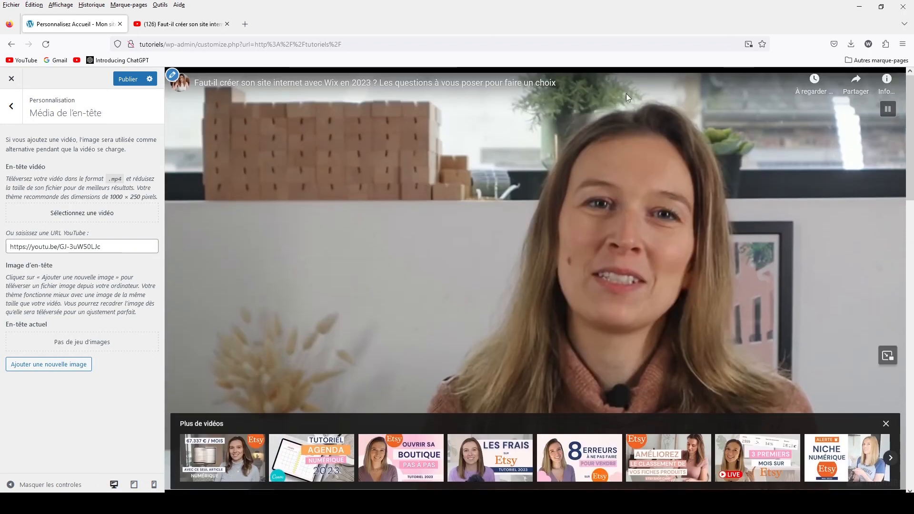
scroll(766, 235, down, 15)
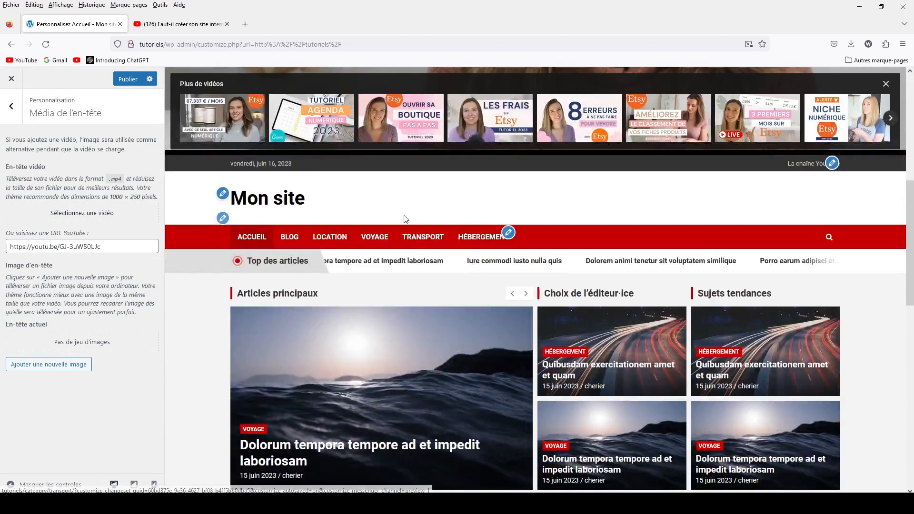
scroll(419, 250, down, 6)
scroll(422, 252, up, 9)
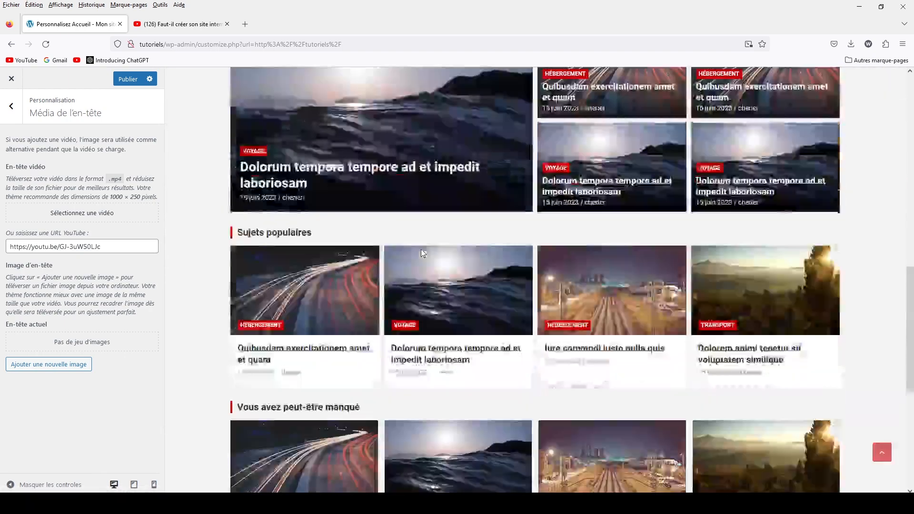
scroll(422, 254, up, 8)
scroll(642, 258, up, 3)
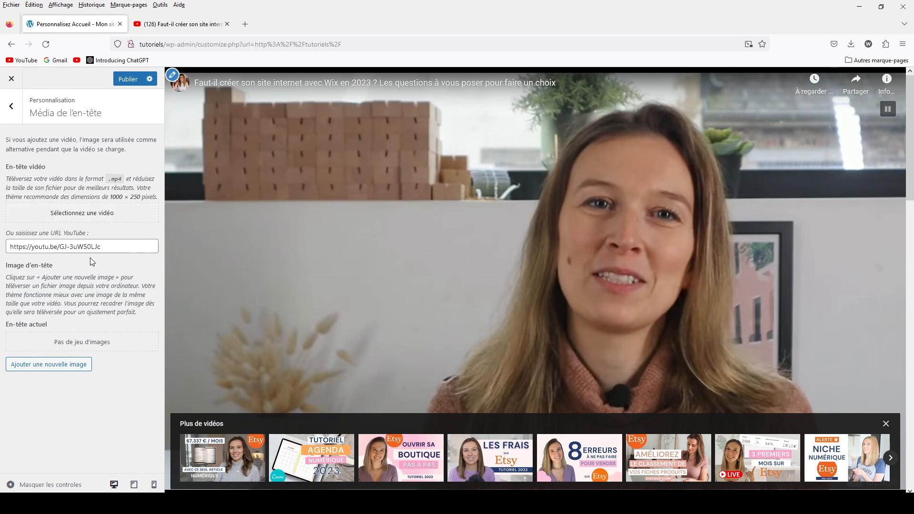
drag(107, 247, 1, 243)
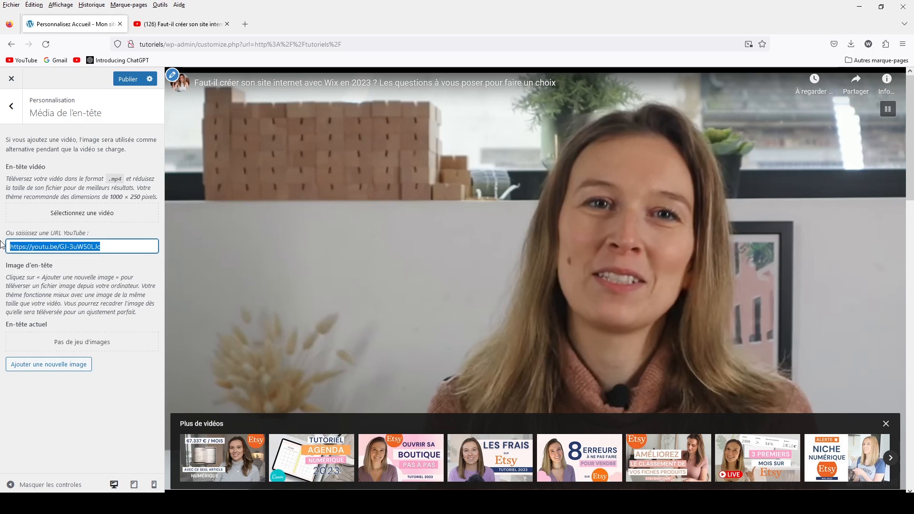
key(BackSpace)
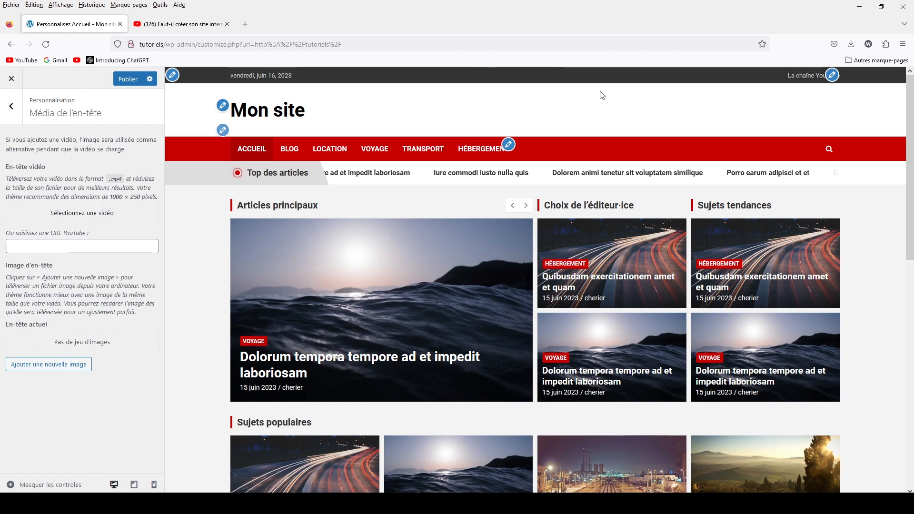
Step: Try a shallow, full-width crop from the upper part of the black-and-white curved pattern image as the header image, and remove it
click(70, 373)
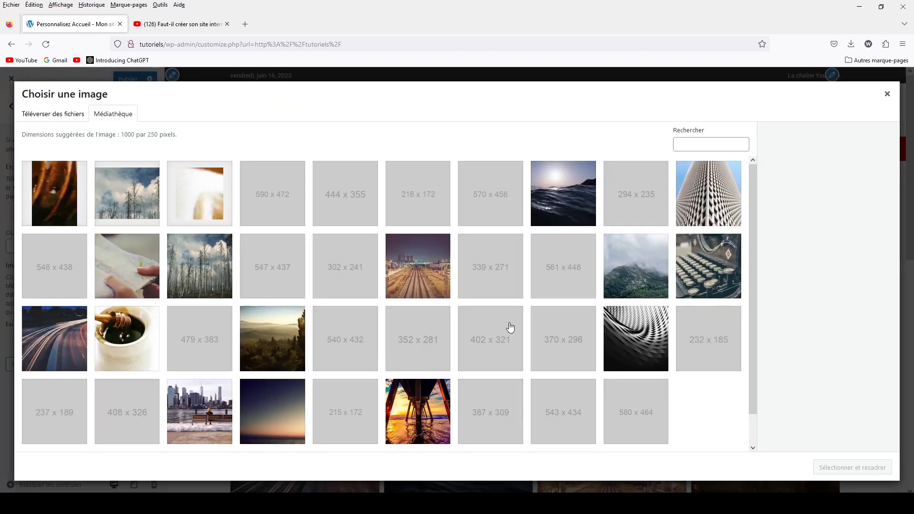
click(650, 341)
click(850, 469)
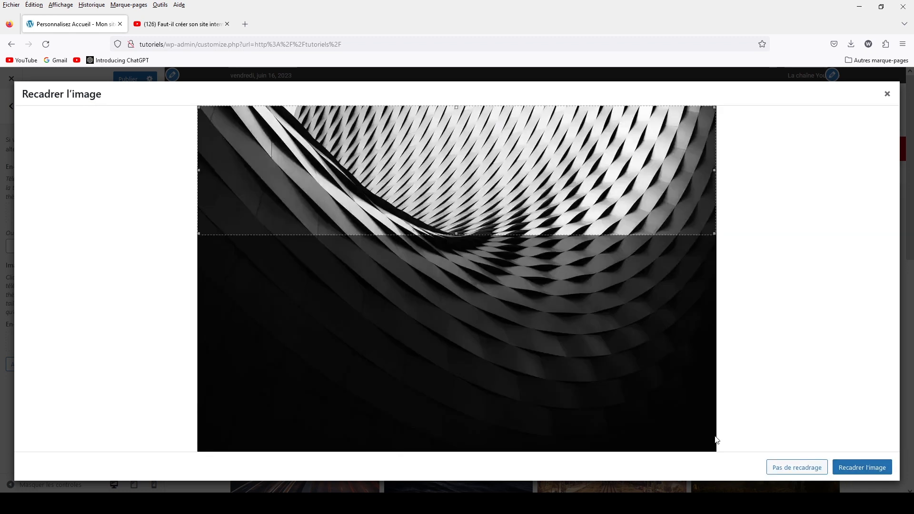
drag(466, 232, 470, 206)
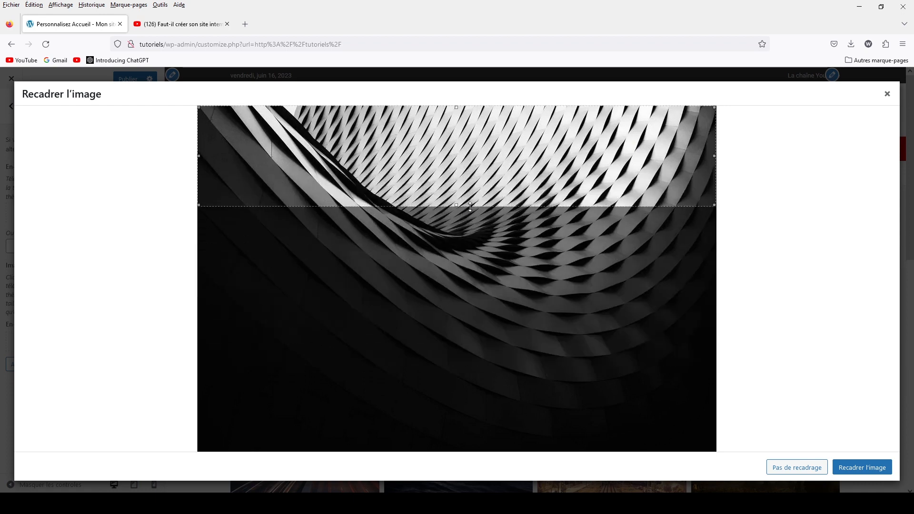
click(853, 468)
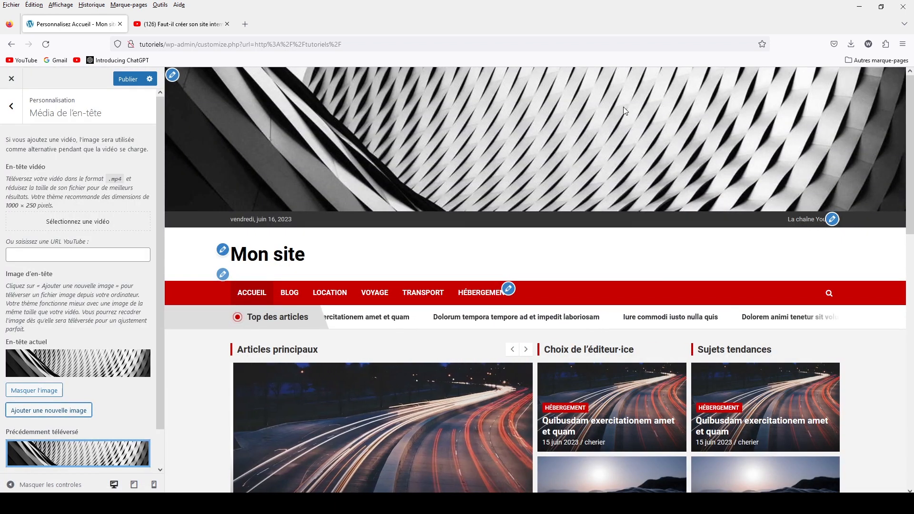
scroll(48, 434, down, 2)
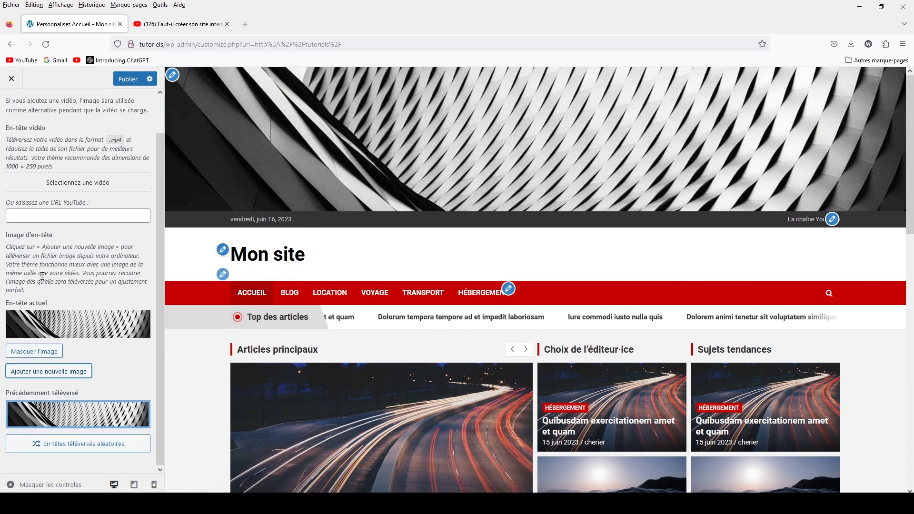
mouse_move(67, 419)
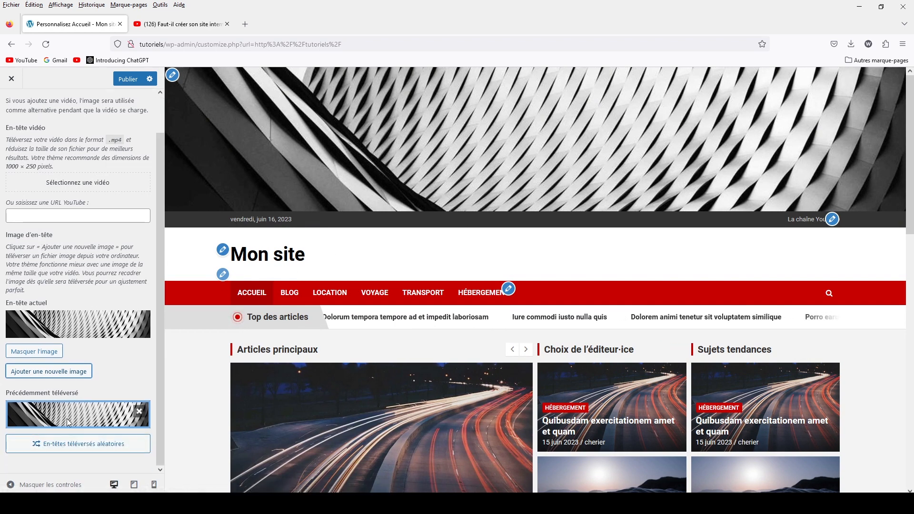
click(139, 411)
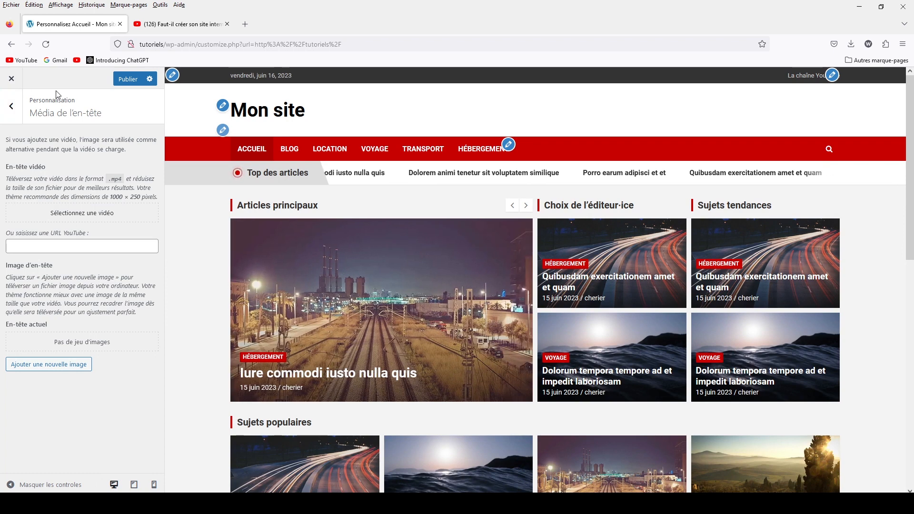
Step: In the Image d'arrière-plan settings, set the skyscraper photo from the media library as the background and check it in the preview
click(10, 107)
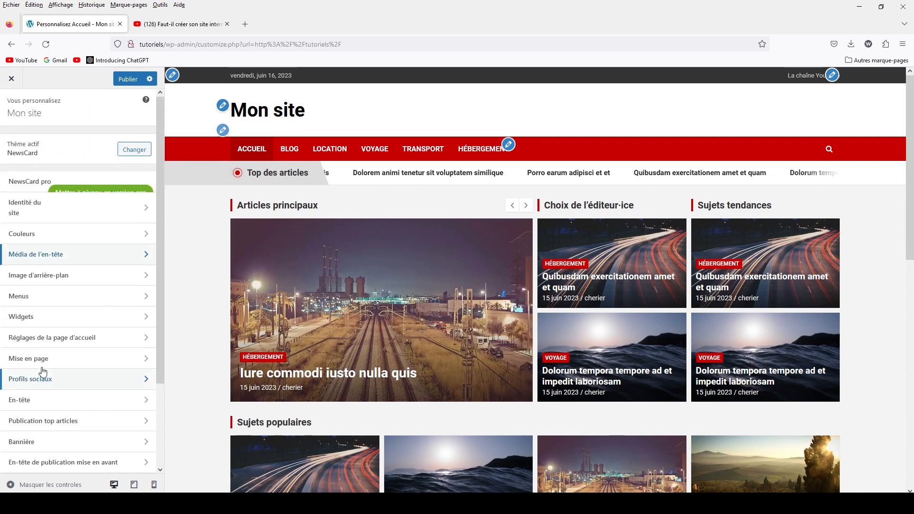
click(54, 278)
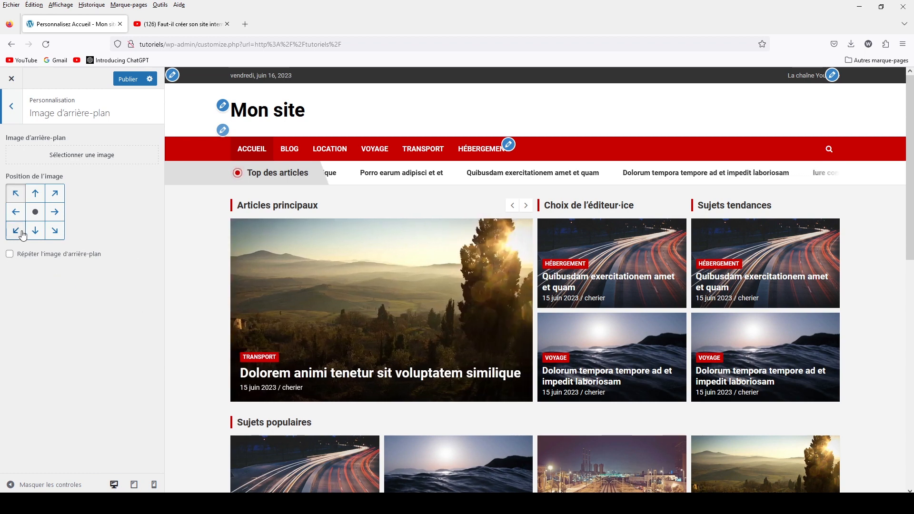
click(60, 158)
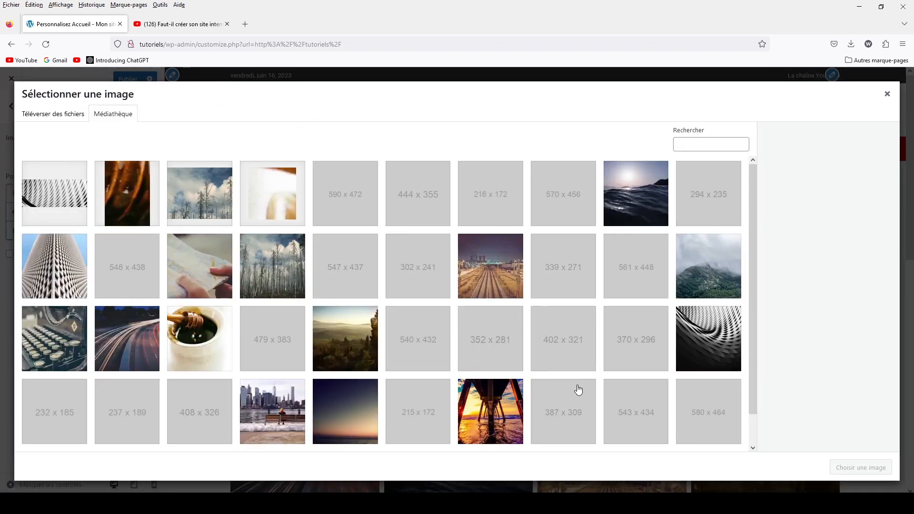
scroll(416, 337, down, 2)
scroll(399, 330, up, 2)
click(56, 276)
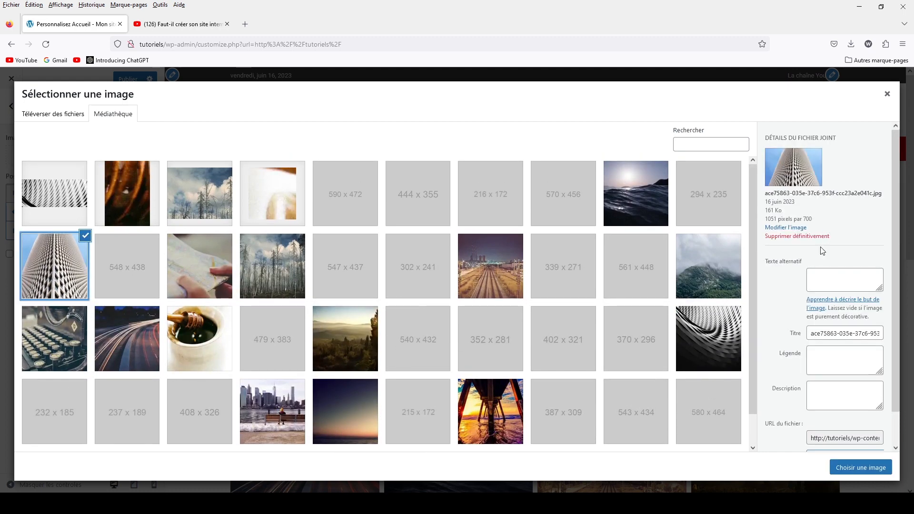
click(844, 470)
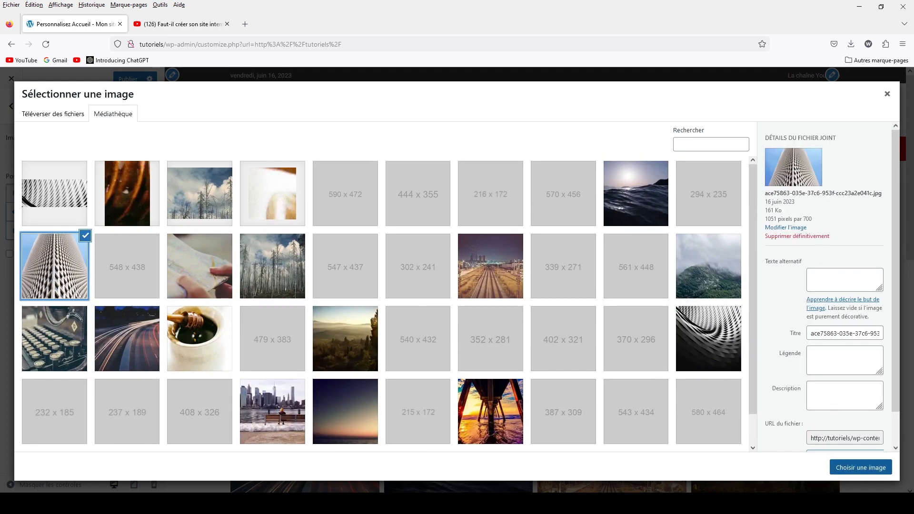
click(864, 468)
scroll(550, 357, down, 4)
scroll(550, 357, down, 5)
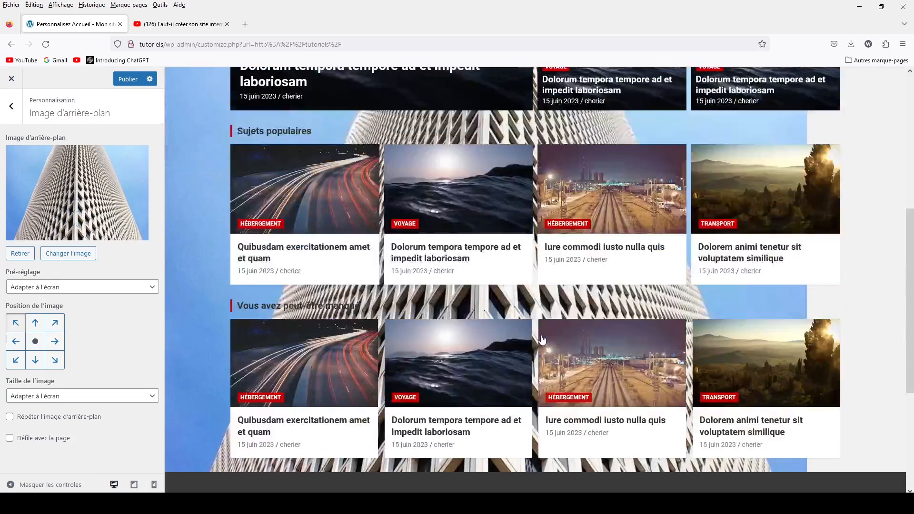
scroll(485, 304, up, 4)
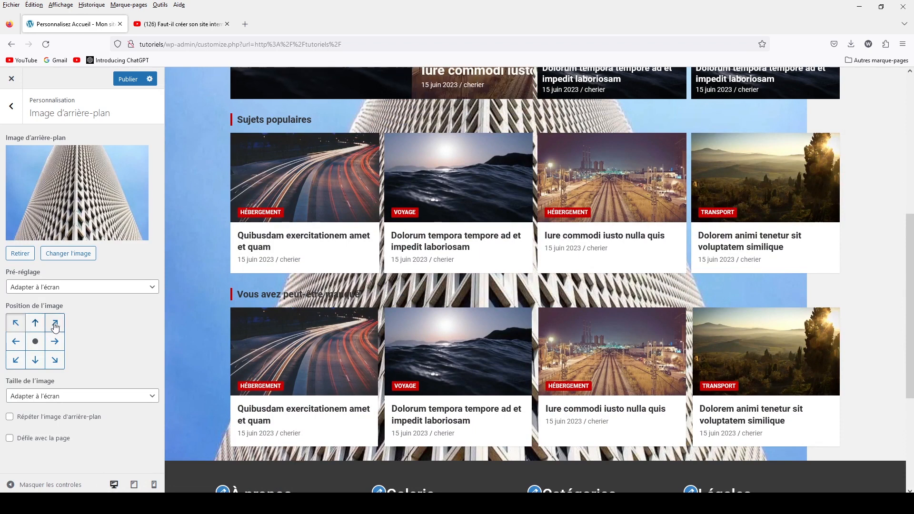
Step: Try several edge and corner positions for the background image, finishing with the centre position
click(42, 366)
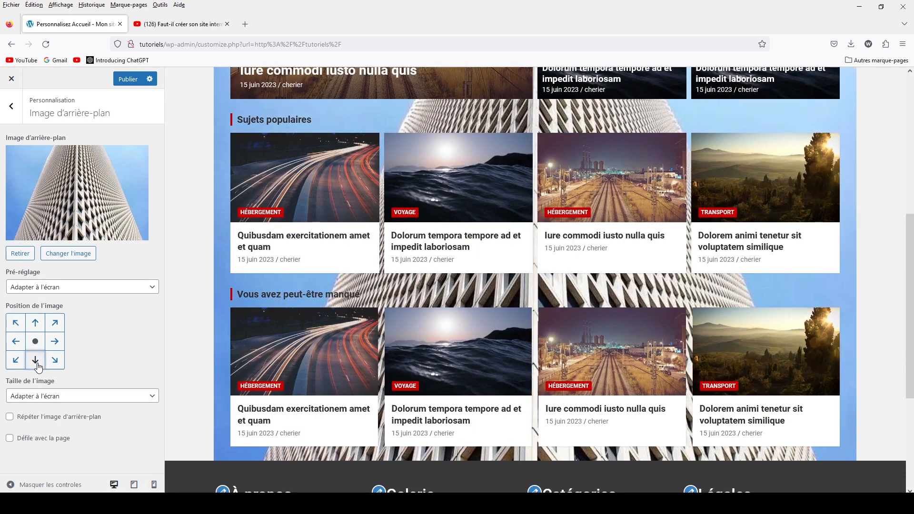
click(54, 362)
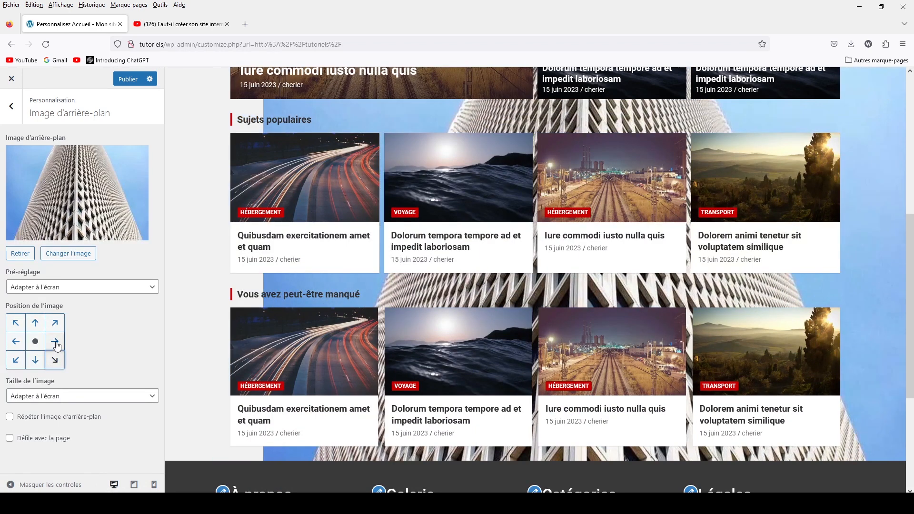
click(56, 346)
click(39, 323)
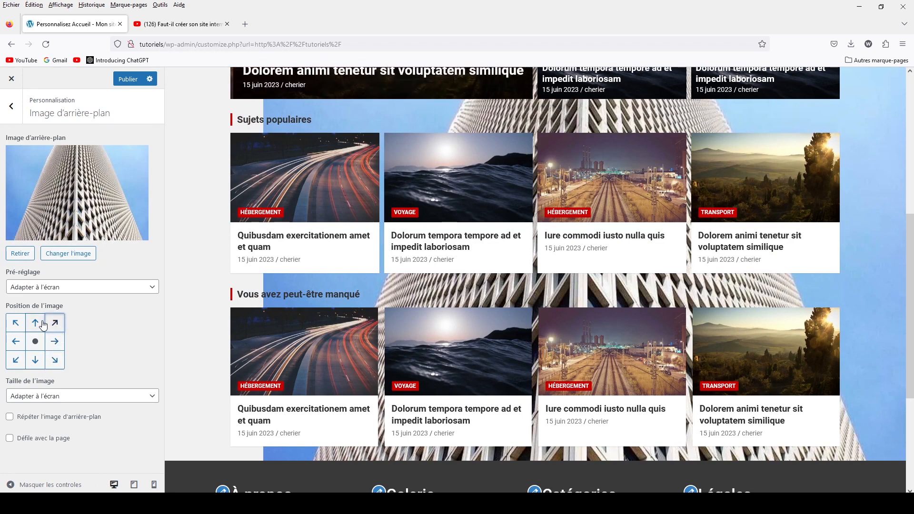
click(17, 322)
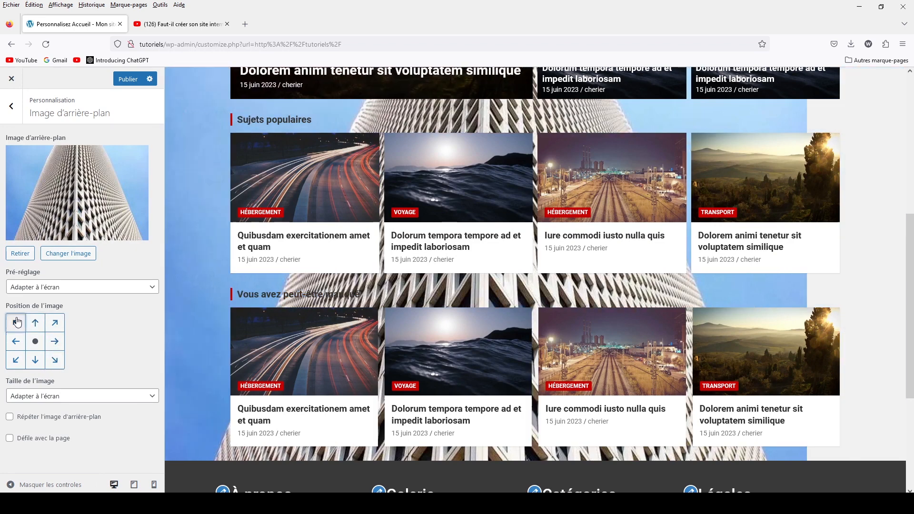
click(16, 342)
click(35, 342)
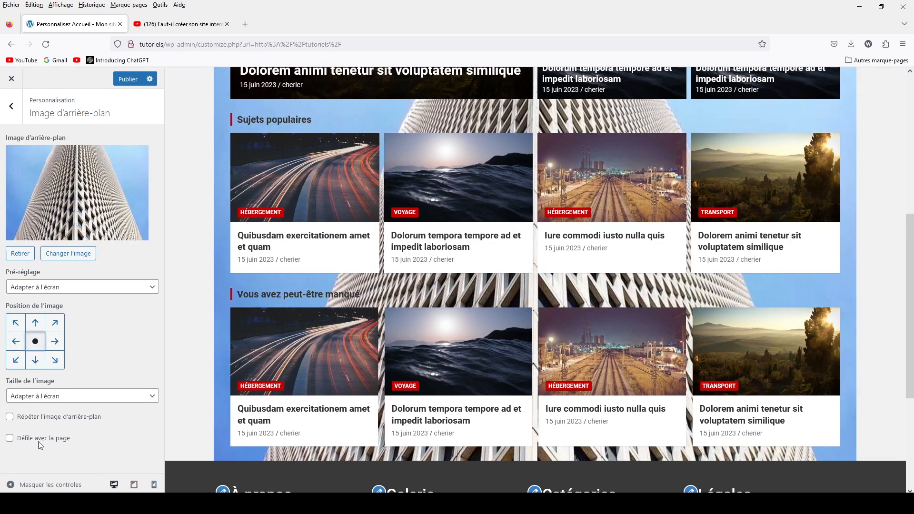
Step: Try the background image sizes Original and Remplir l'écran, and remove the background image
click(39, 394)
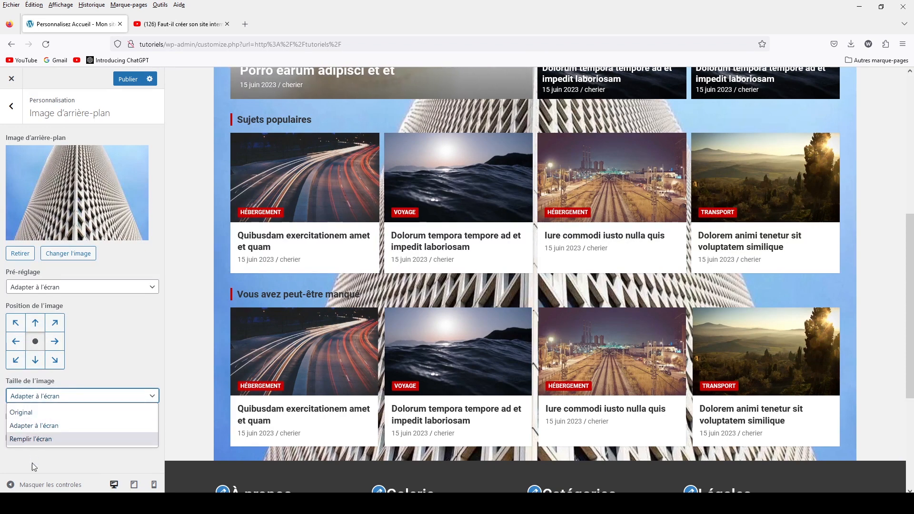
click(30, 414)
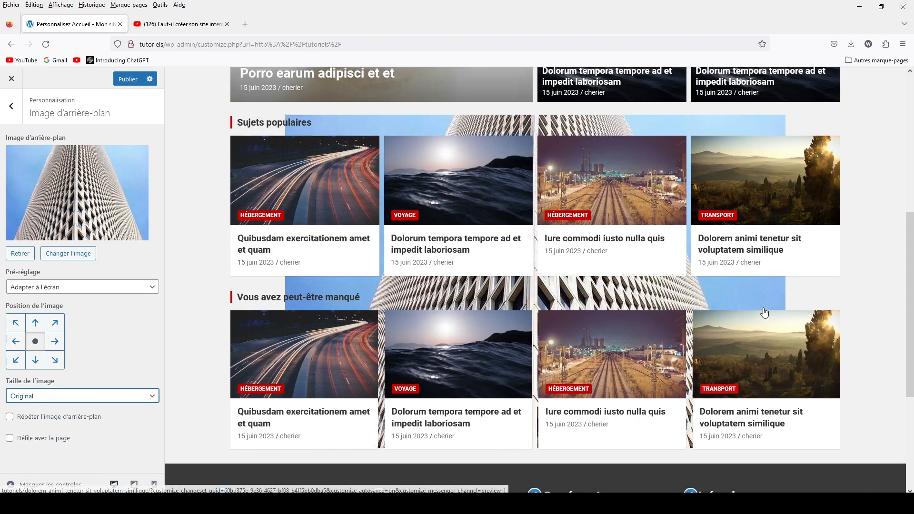
scroll(577, 217, up, 3)
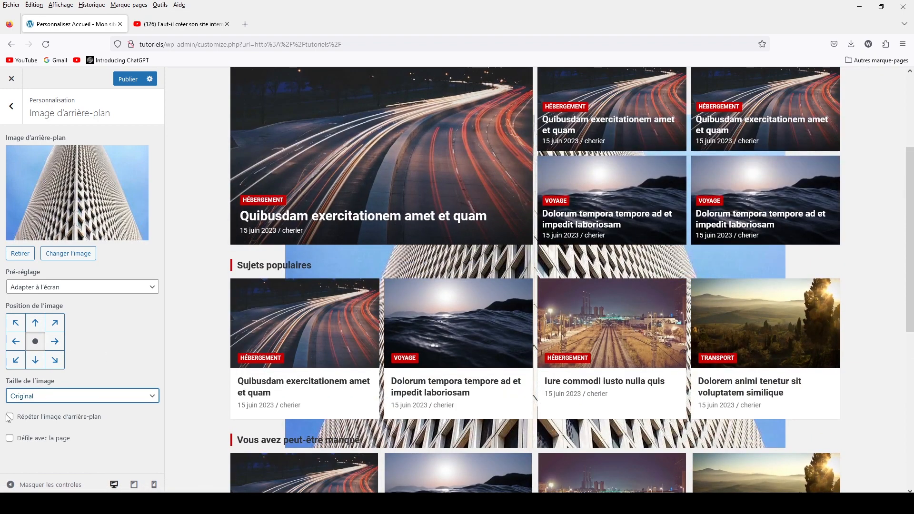
click(31, 396)
click(21, 439)
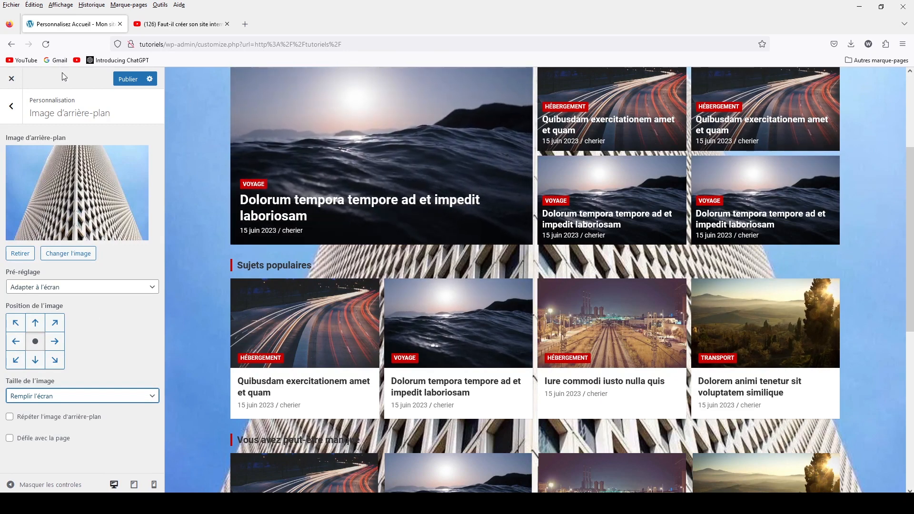
click(20, 253)
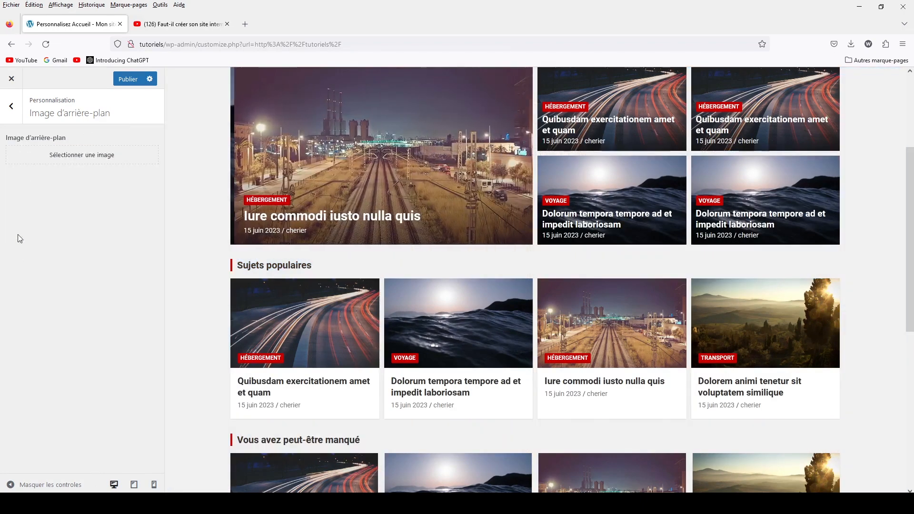
Step: Leave the background image settings and look over the site's menus and menu locations in the Menus settings
click(10, 108)
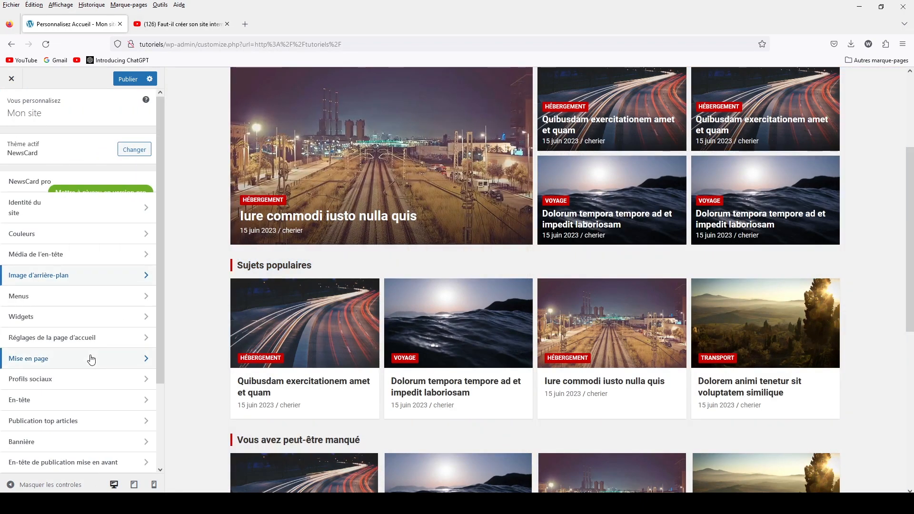
click(42, 299)
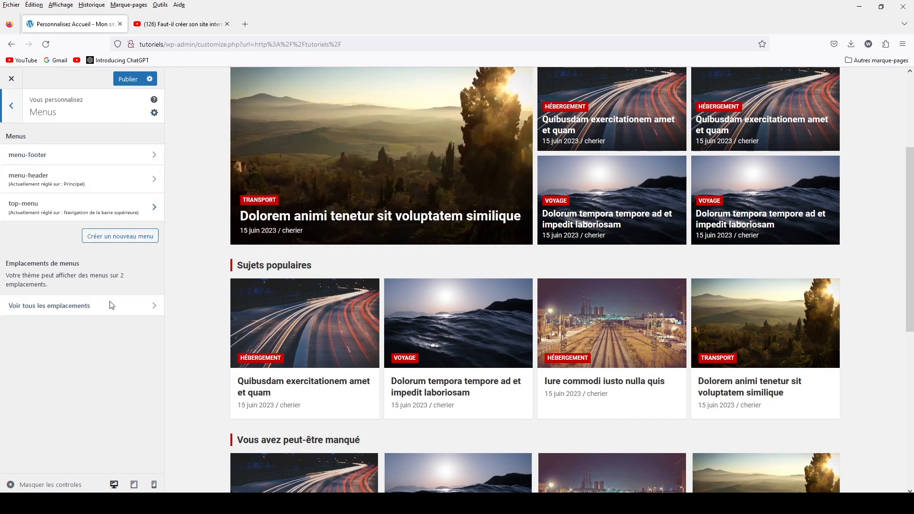
click(10, 103)
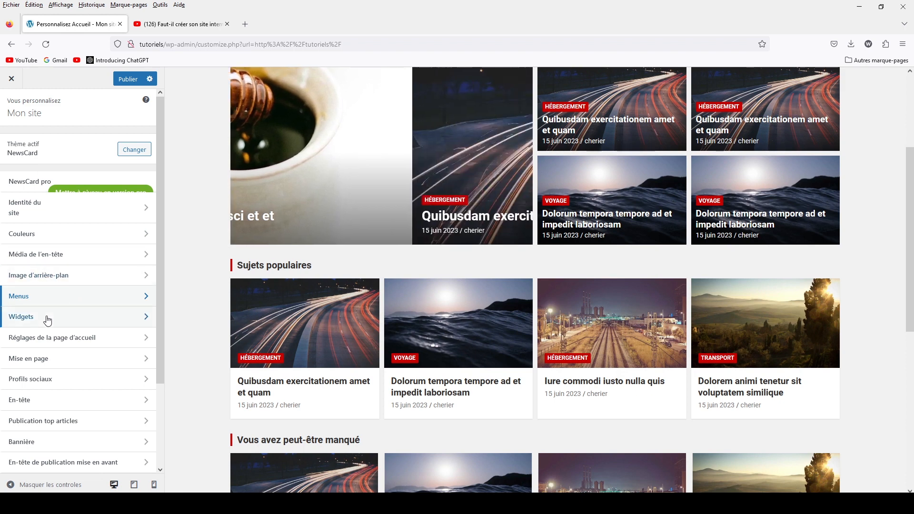
Step: Review the available widget areas and the contents of Colonne latérale droite, comparing them with the home page preview
click(46, 317)
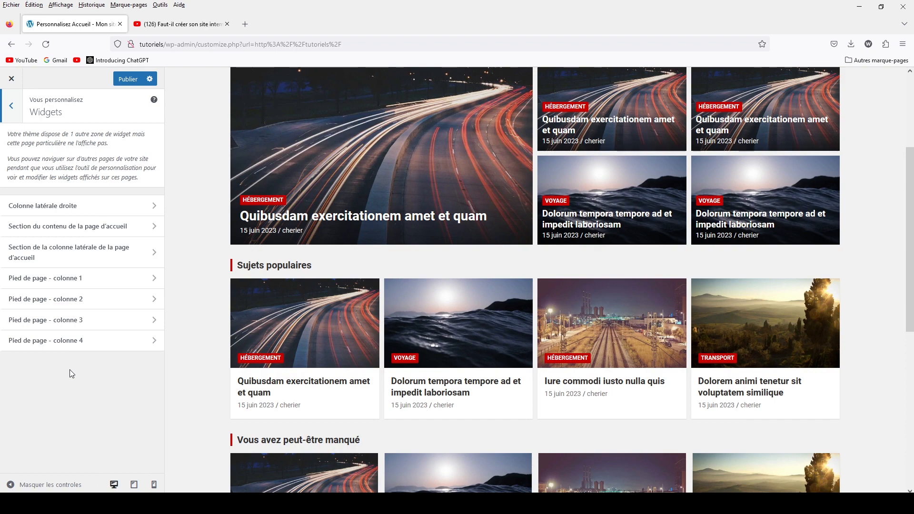
scroll(497, 260, down, 7)
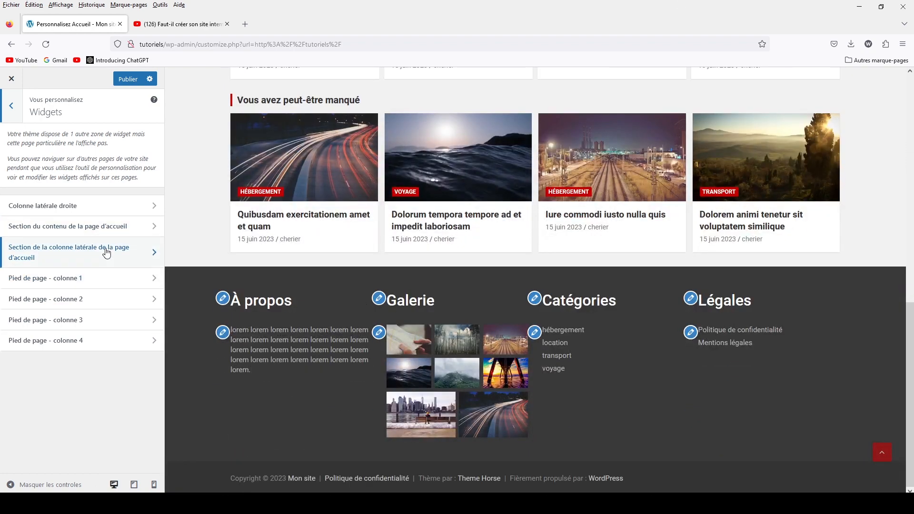
scroll(512, 137, up, 4)
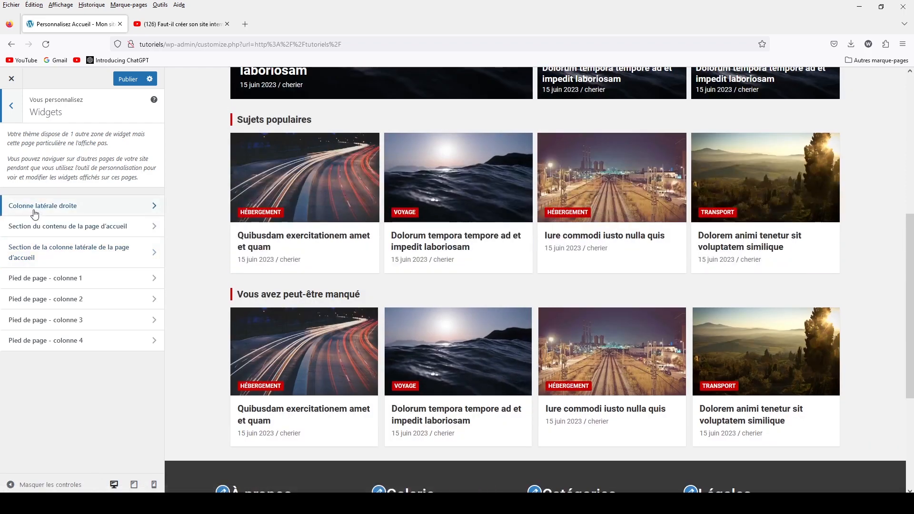
click(88, 212)
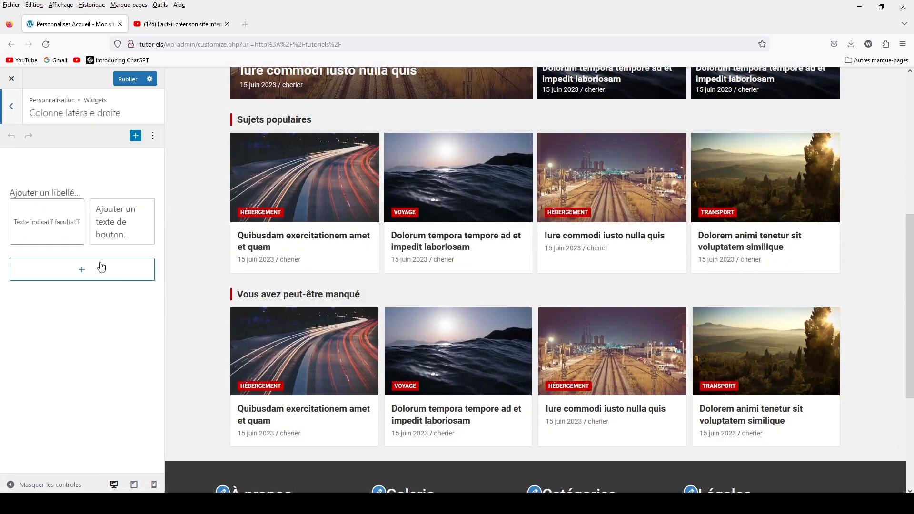
scroll(659, 281, up, 6)
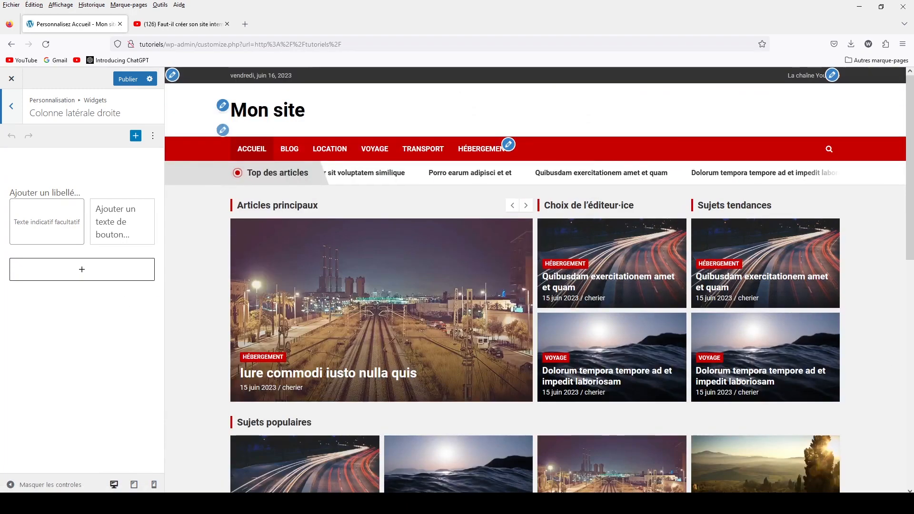
scroll(808, 404, down, 6)
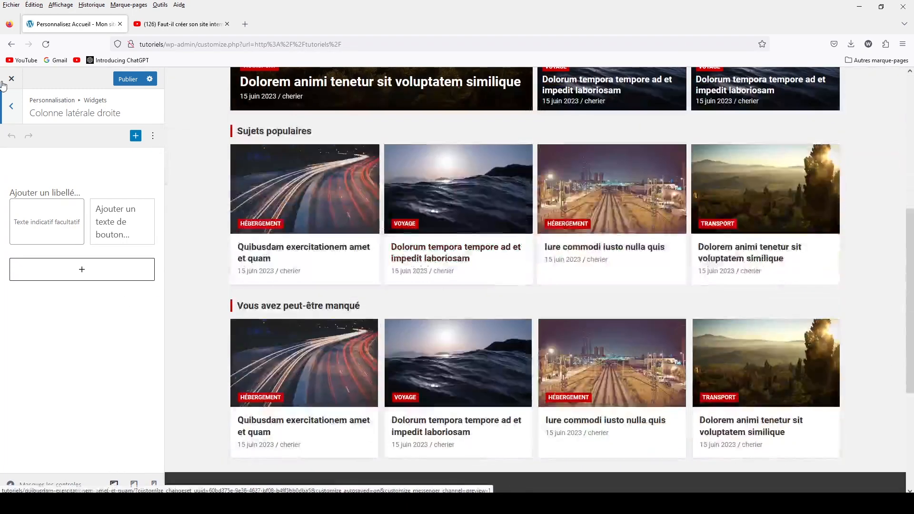
click(11, 106)
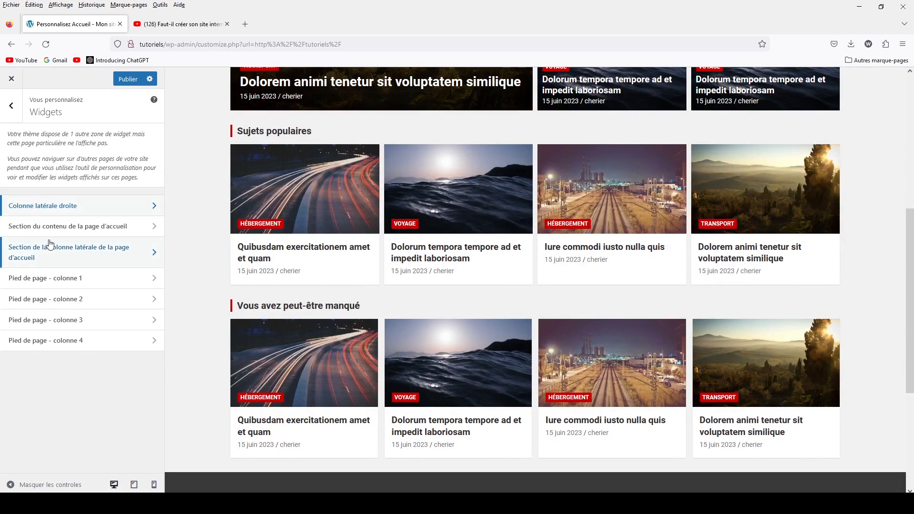
Step: Inspect the widget areas Section du contenu de la page d'accueil and Section de la colonne latérale de la page d'accueil
click(124, 231)
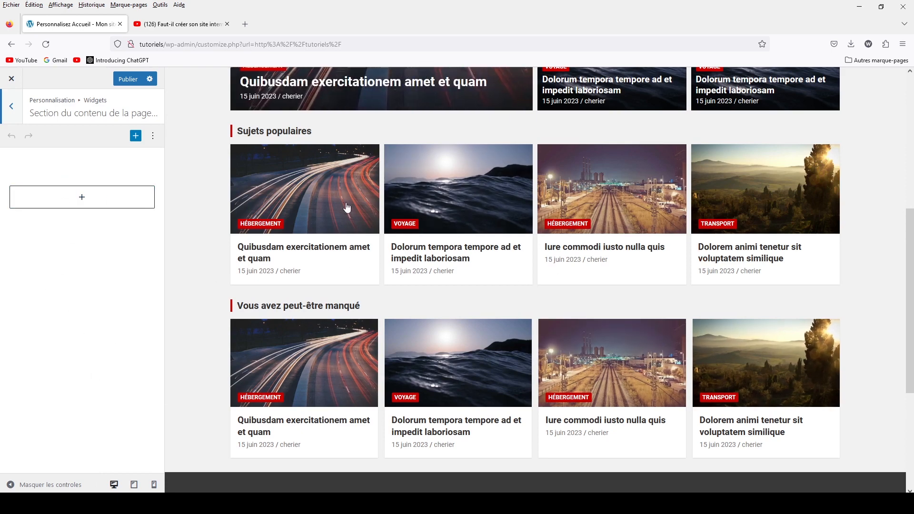
click(10, 107)
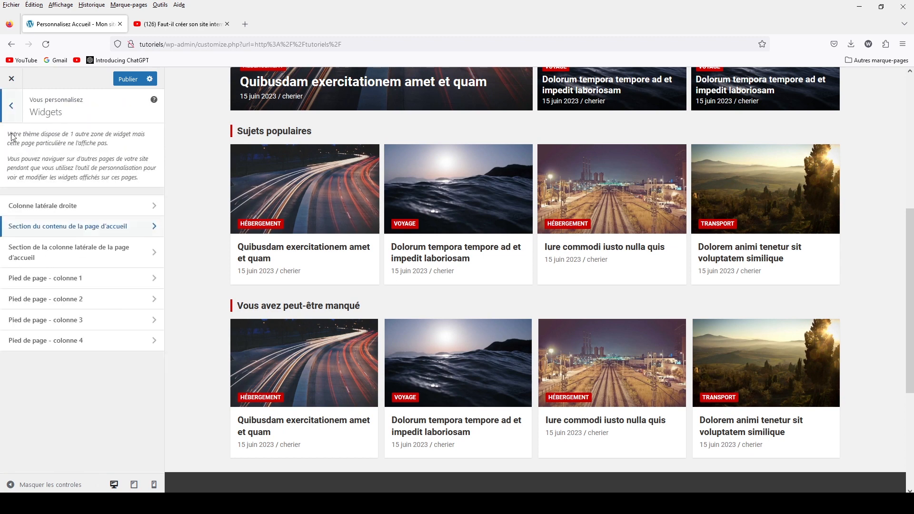
click(72, 258)
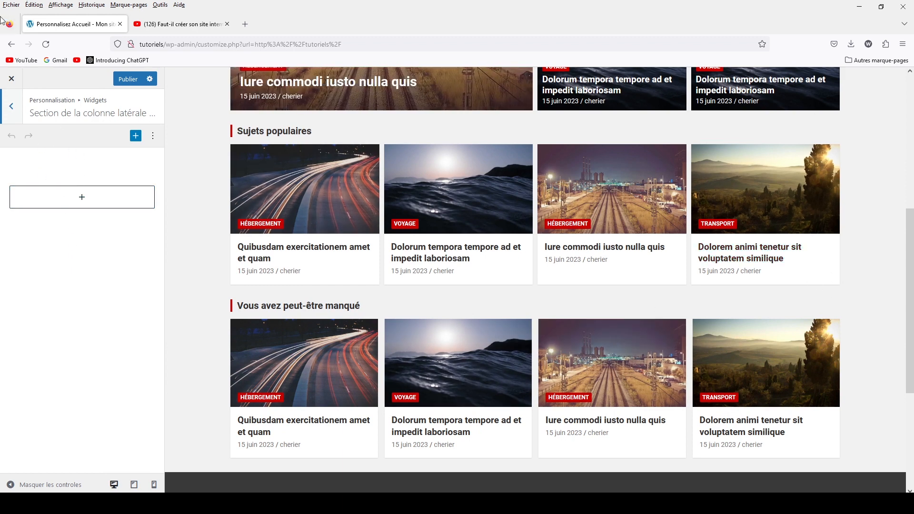
click(19, 108)
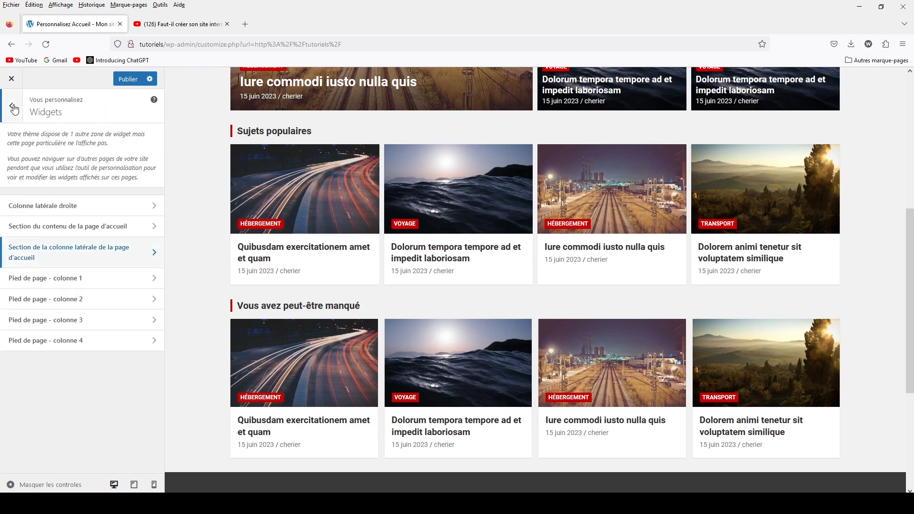
Step: Check which pages are assigned as home page and posts page in Réglages de la page d'accueil
click(14, 108)
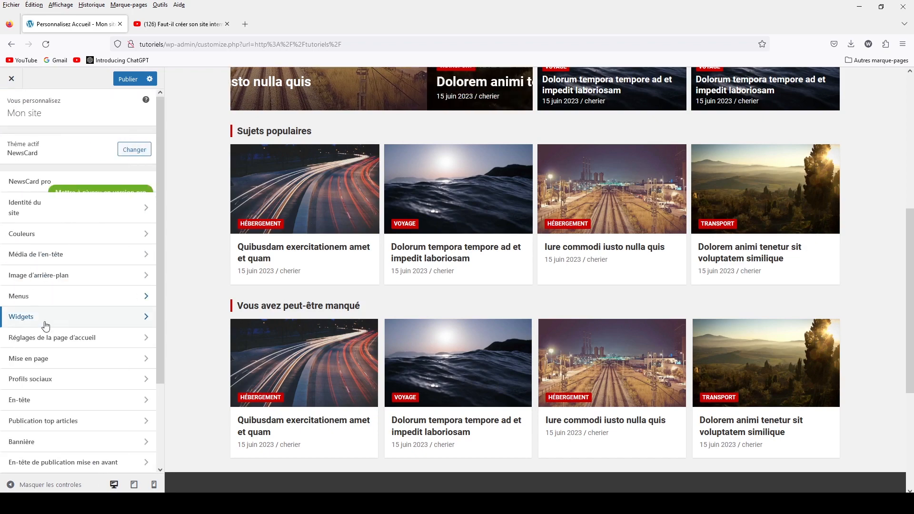
click(70, 340)
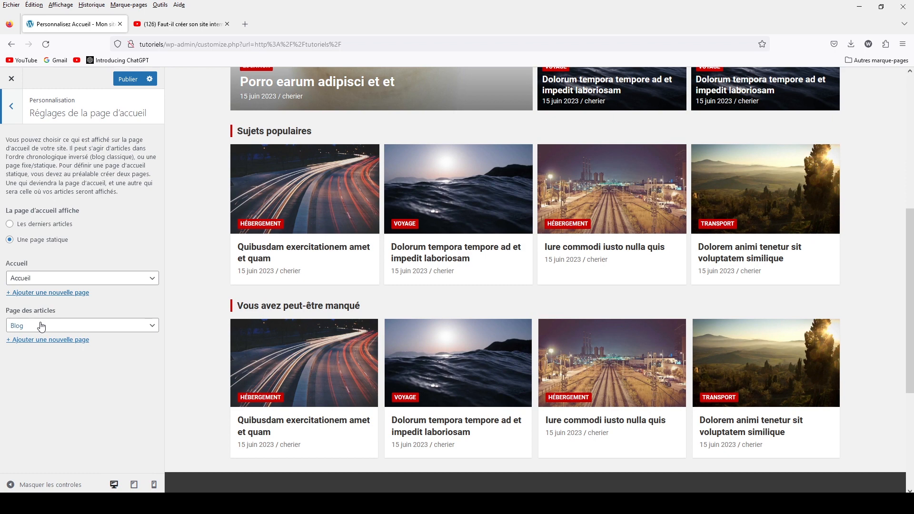
click(12, 106)
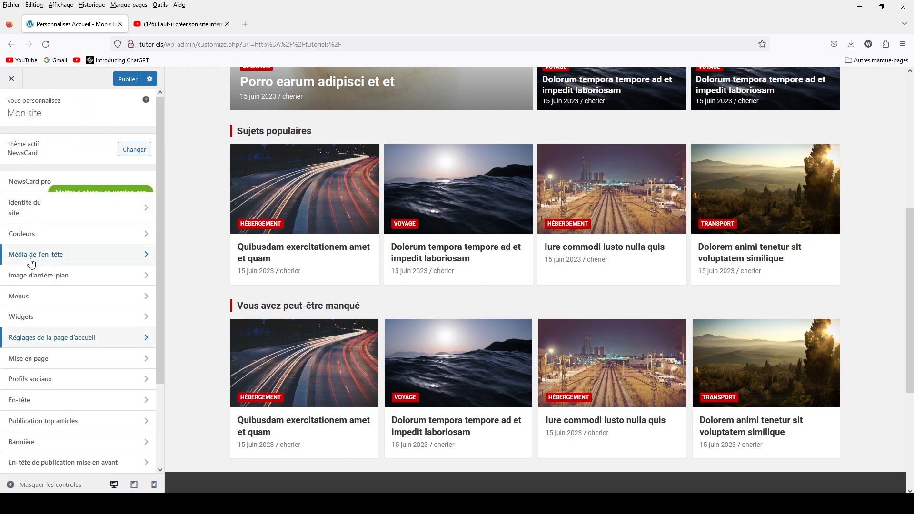
Step: In the Mise en page settings, try Colonne latérale gauche and Aucune colonne latérale on the home page and check the preview
click(39, 360)
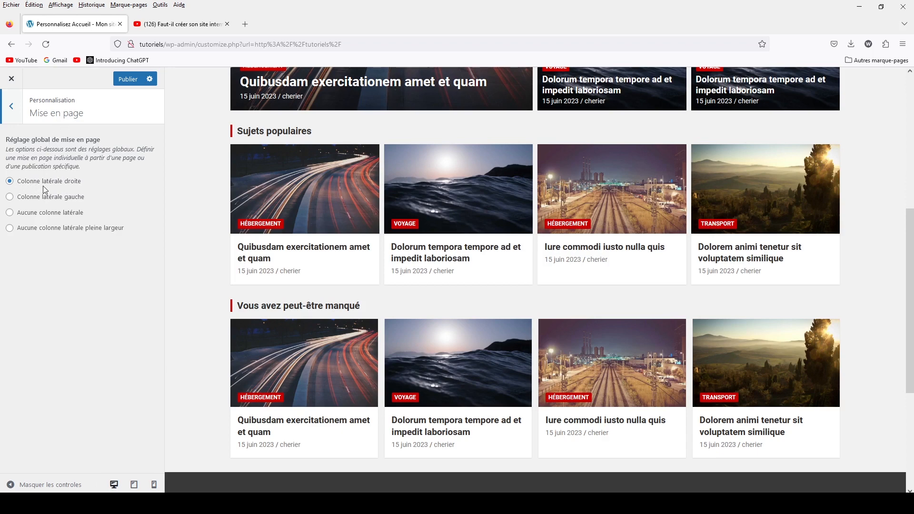
click(10, 198)
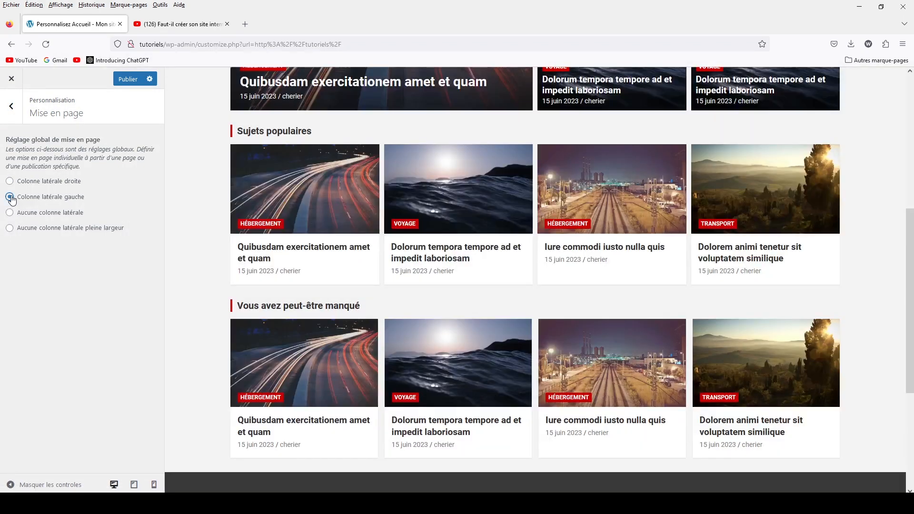
click(10, 214)
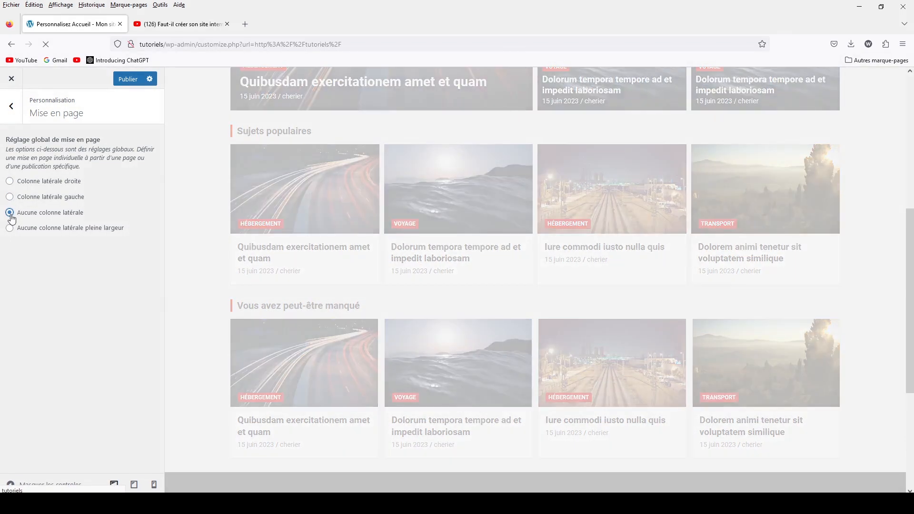
scroll(634, 347, down, 4)
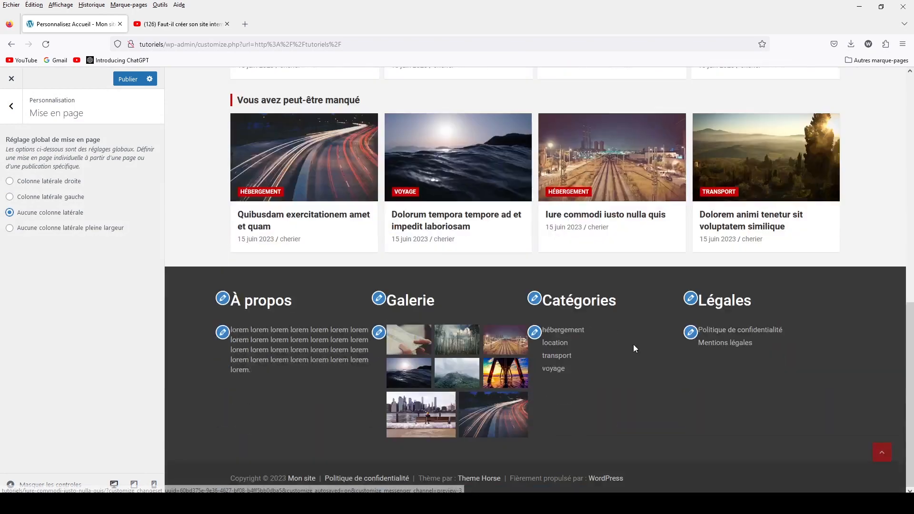
scroll(633, 347, up, 10)
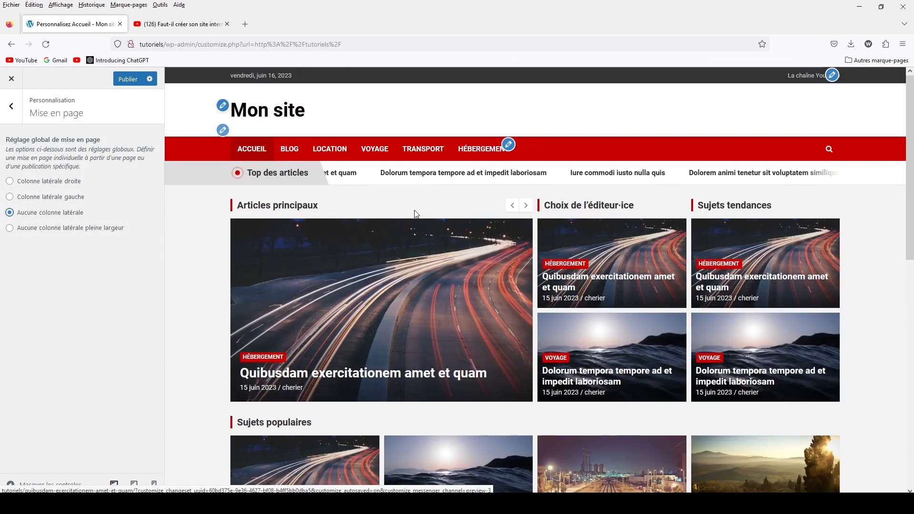
scroll(633, 347, down, 6)
scroll(519, 264, down, 4)
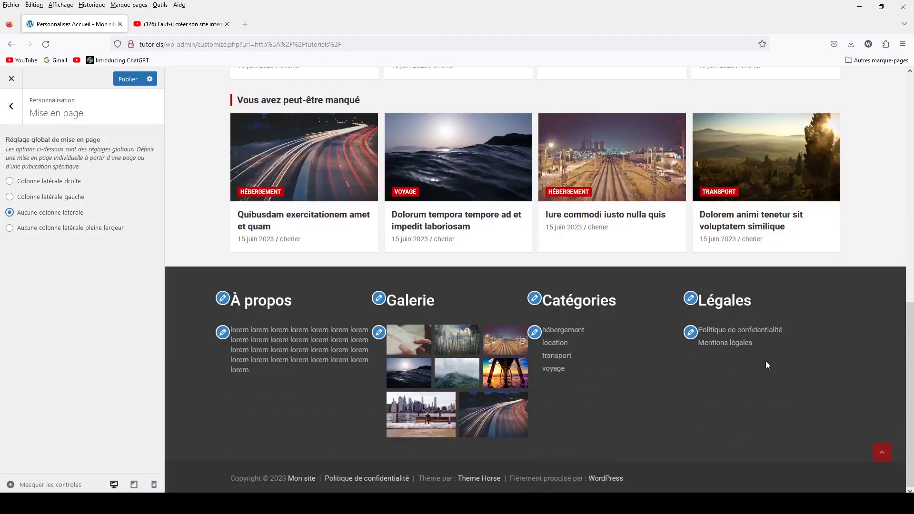
Step: Preview the Politique de confidentialité page with the right, left and no sidebar layouts, finishing with Colonne latérale droite
click(722, 331)
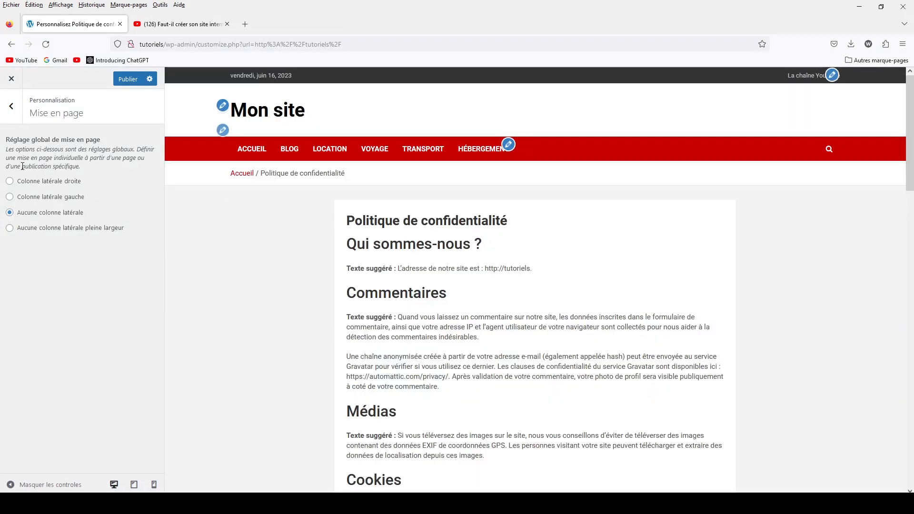
click(10, 182)
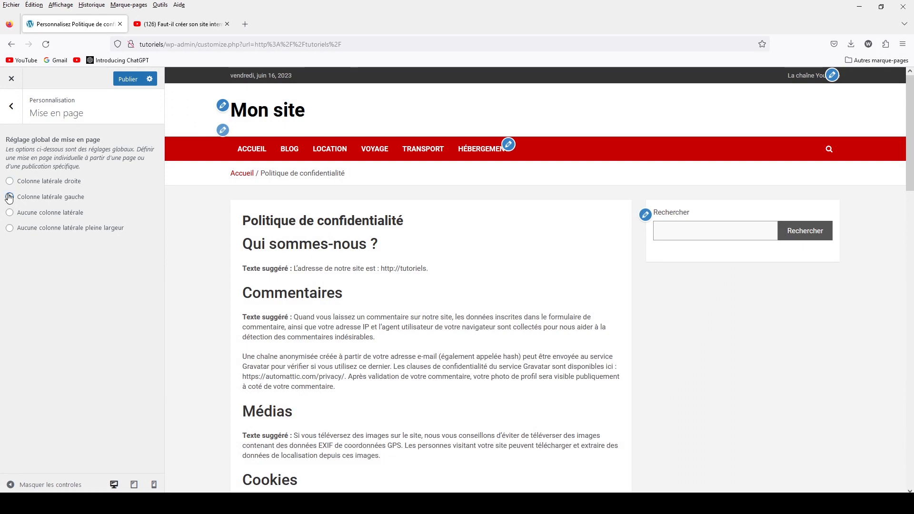
click(9, 197)
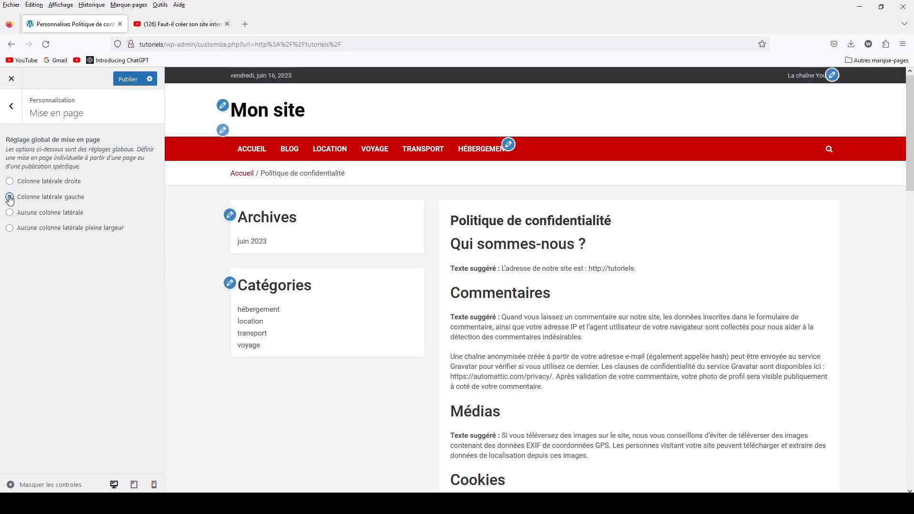
click(10, 215)
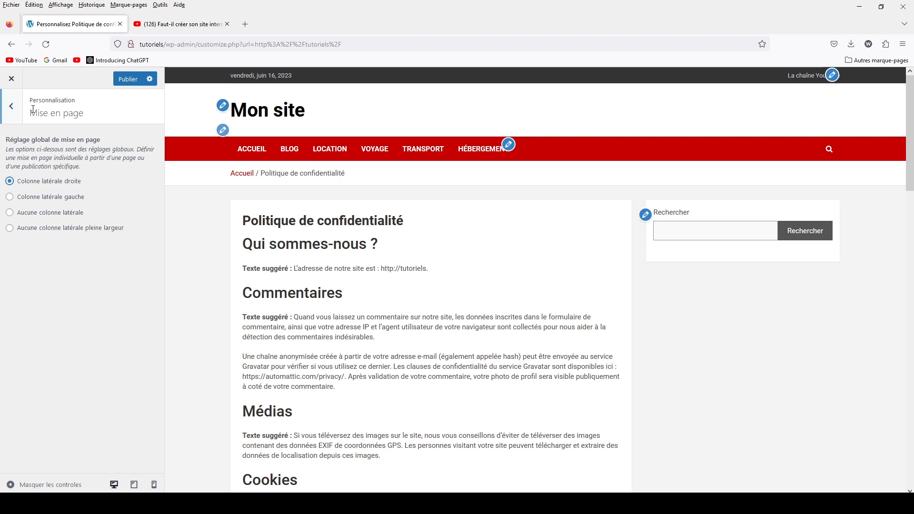
Step: View the Profils sociaux settings for adding social network links
click(12, 107)
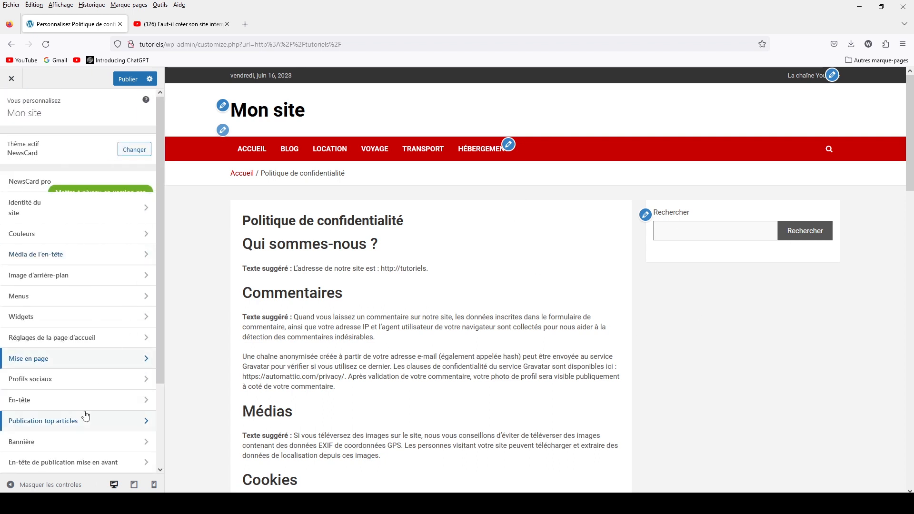
click(66, 384)
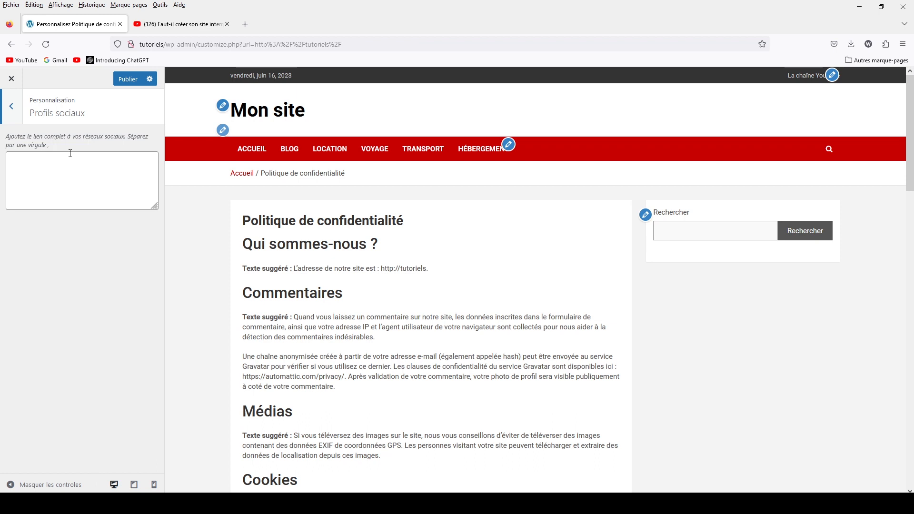
click(15, 111)
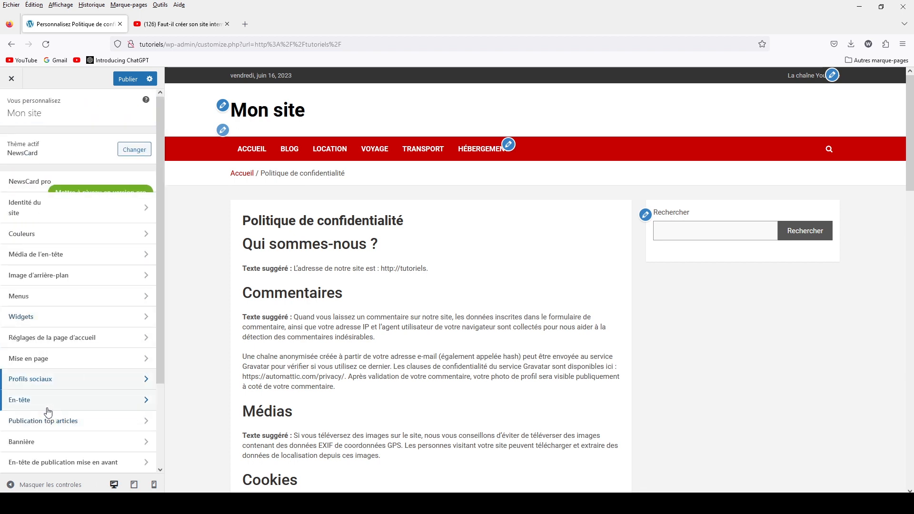
Step: In the En-tête settings, try Masquer la barre supérieure on the home page, restore the bar, and turn off Navigation en majuscule
click(47, 404)
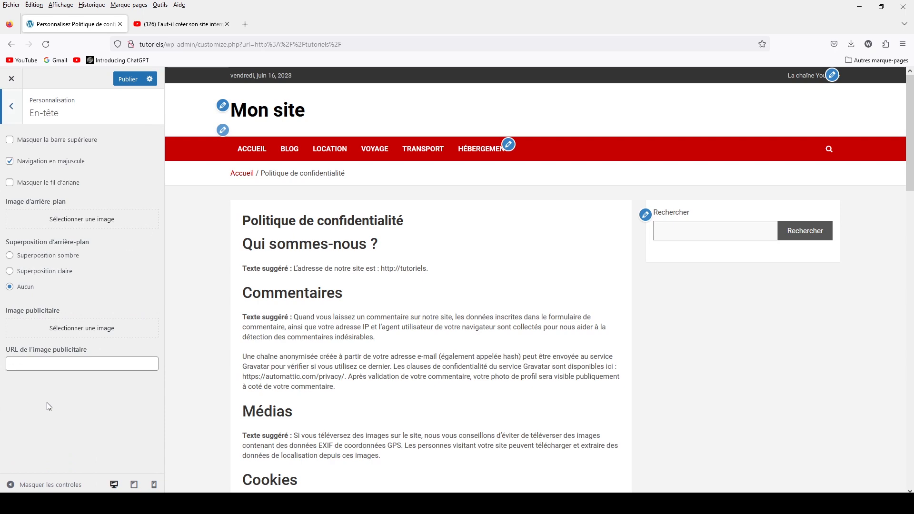
click(244, 157)
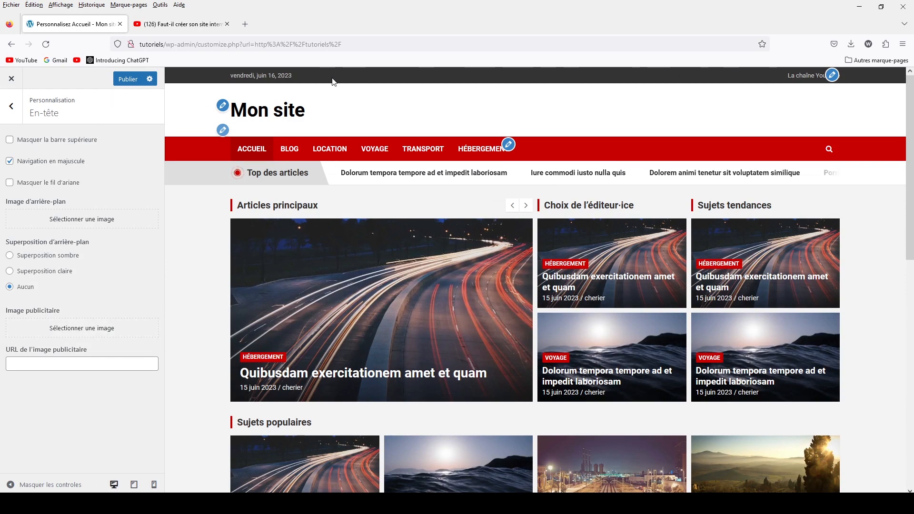
click(9, 140)
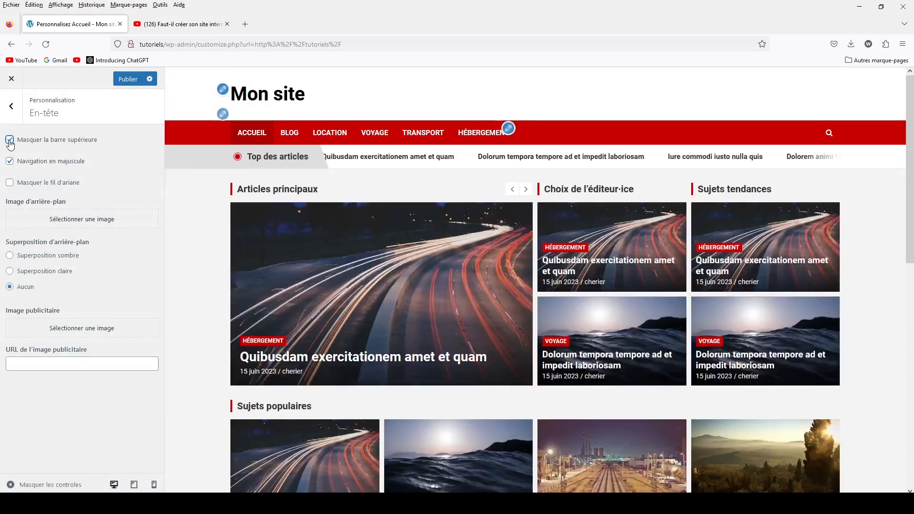
click(9, 140)
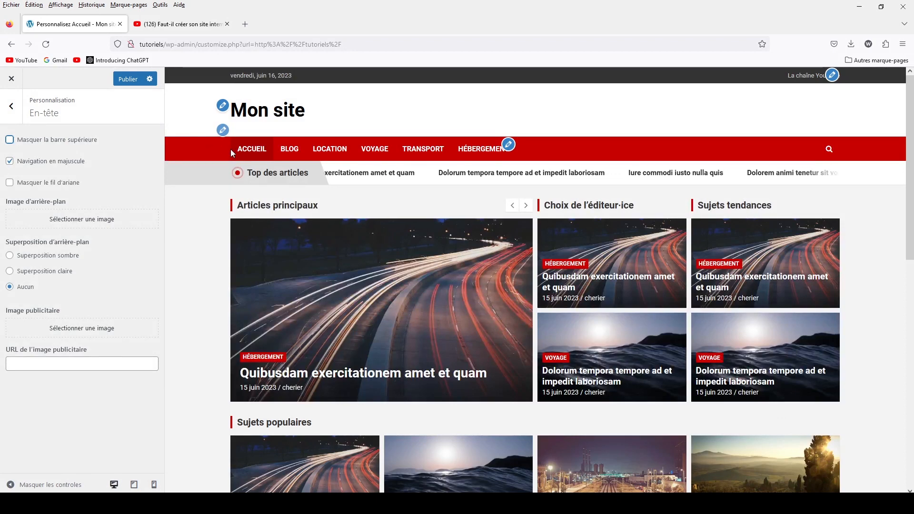
click(10, 162)
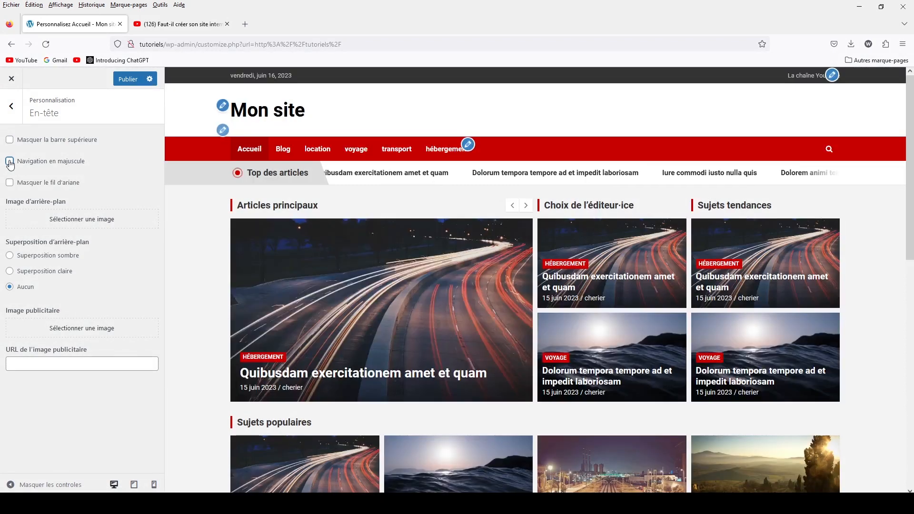
Step: Turn Navigation en majuscule back on, then try Masquer le fil d'ariane on the Dolorum tempora article and restore the breadcrumb
click(10, 162)
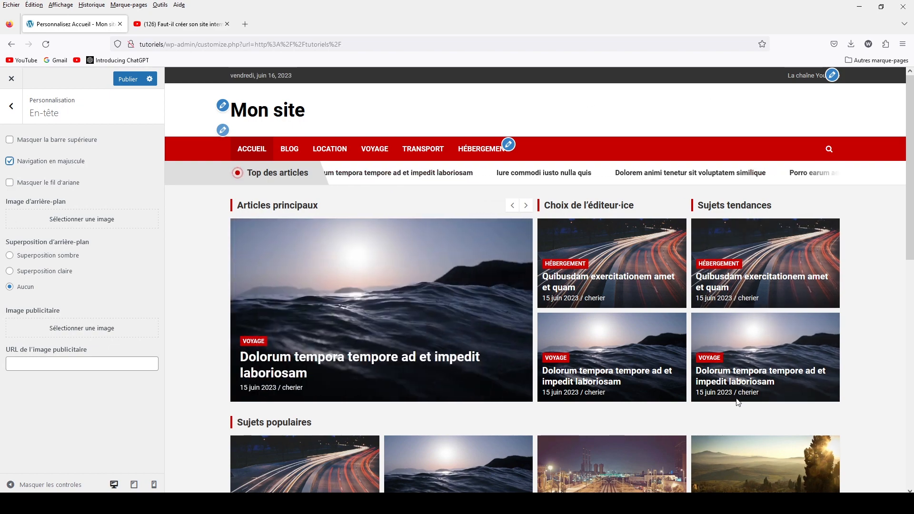
click(737, 381)
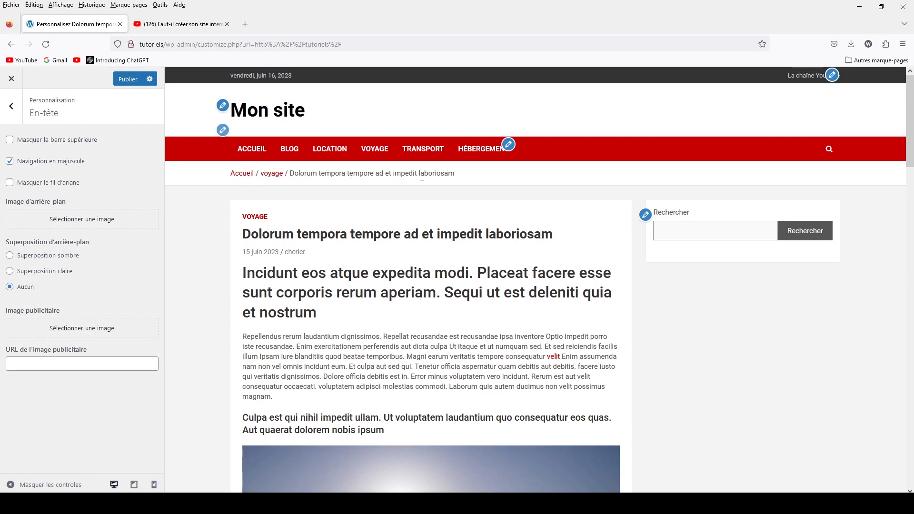
click(9, 183)
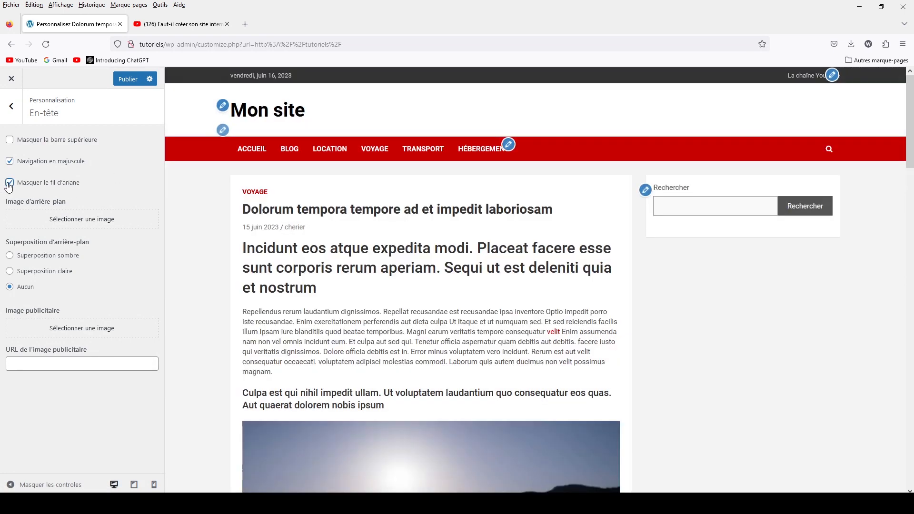
click(9, 184)
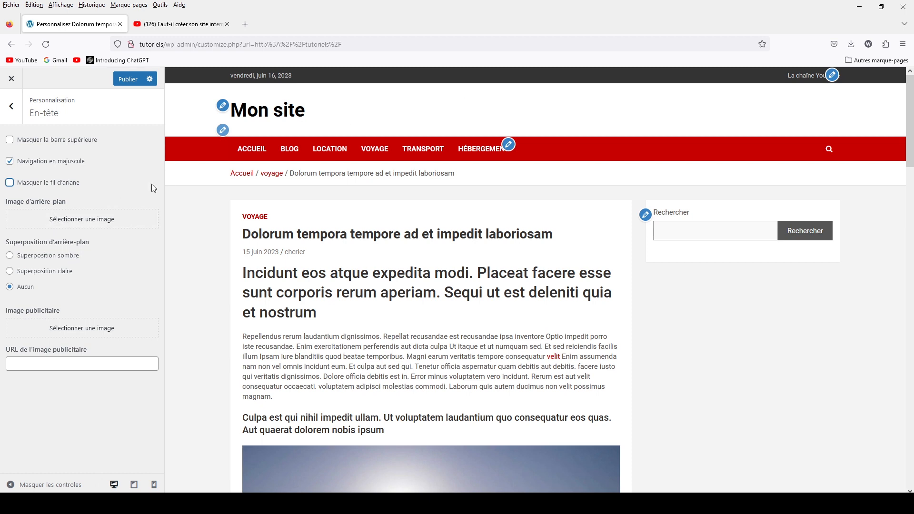
Step: Try the sunset pier photo as header background image with the dark, light and no overlay options, and remove it
click(94, 225)
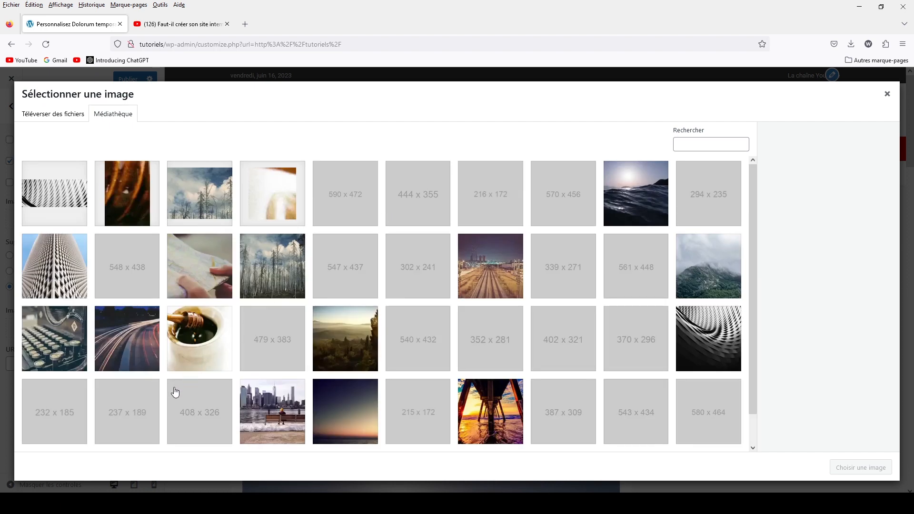
click(491, 413)
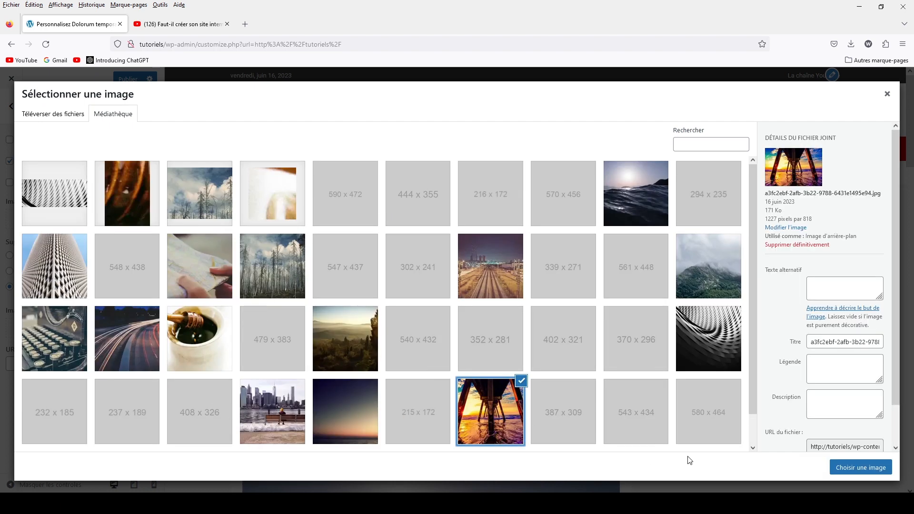
click(859, 468)
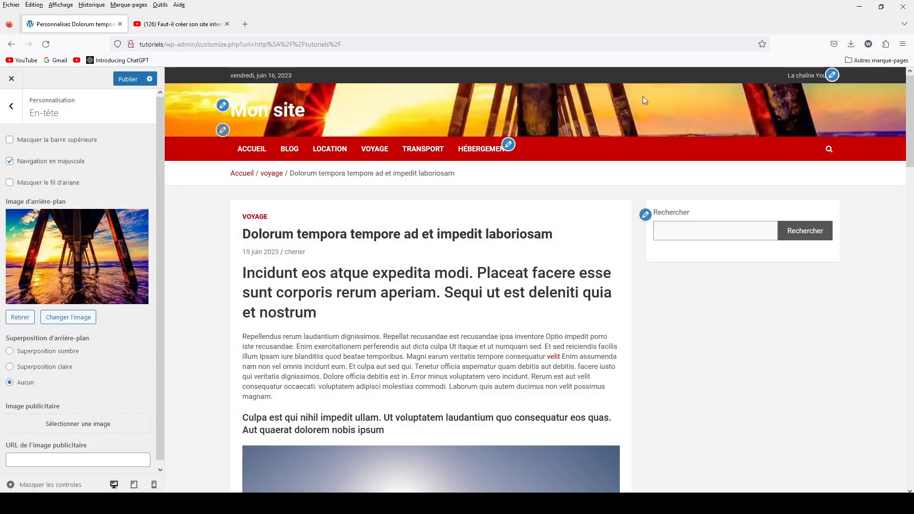
click(12, 355)
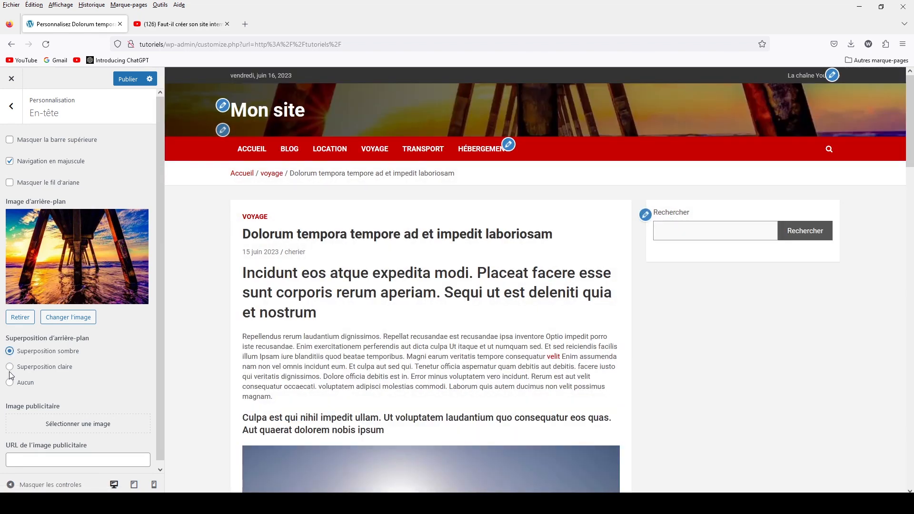
click(10, 370)
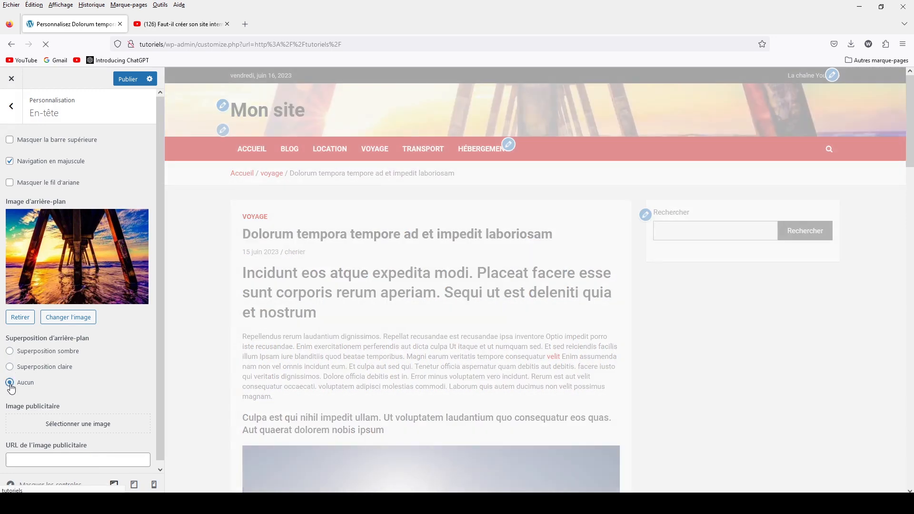
click(19, 317)
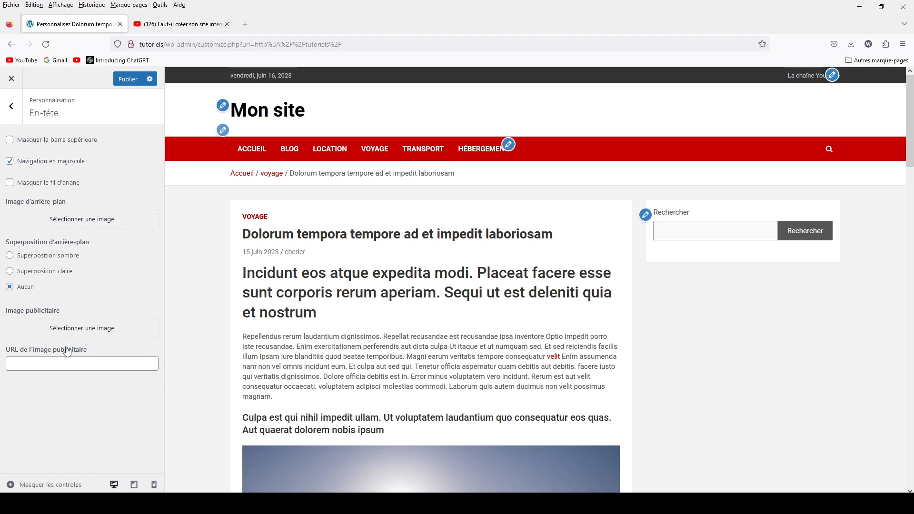
Step: Try the honey jar photo as the header's Image publicitaire, and remove it
click(32, 365)
click(84, 328)
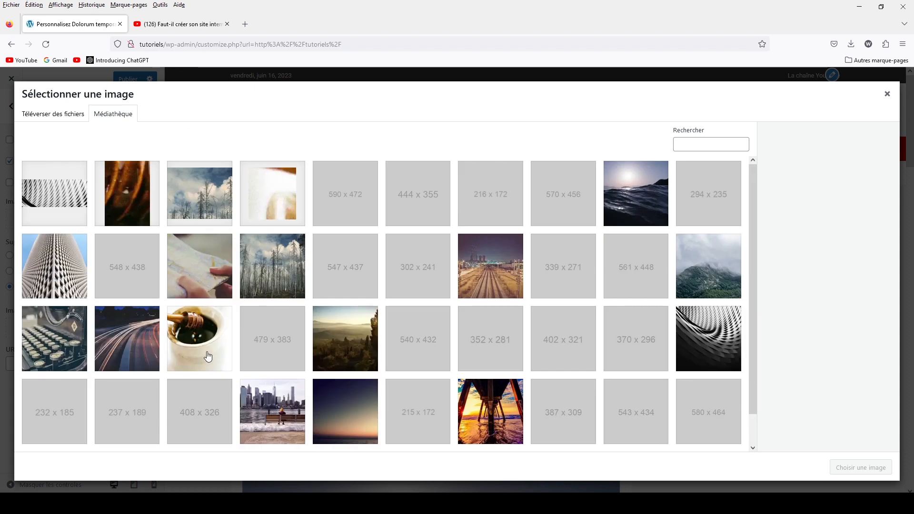
click(207, 356)
click(867, 467)
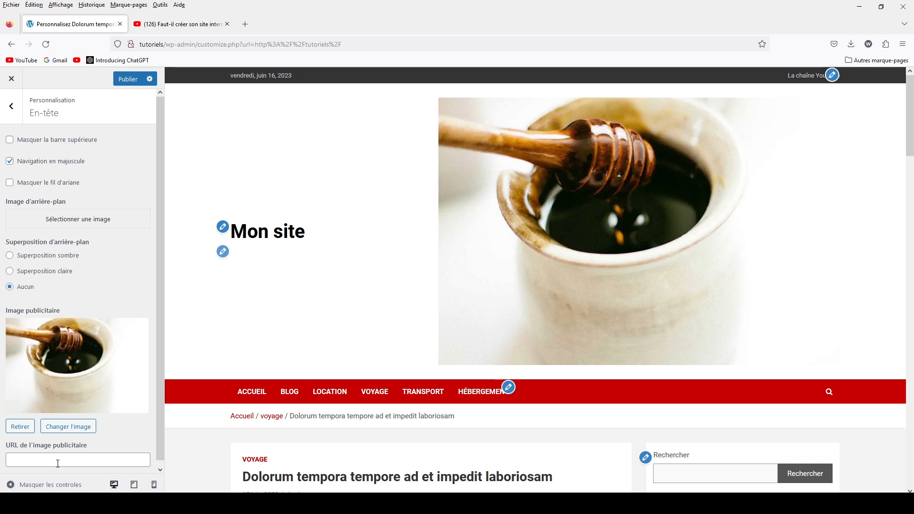
scroll(57, 463, down, 1)
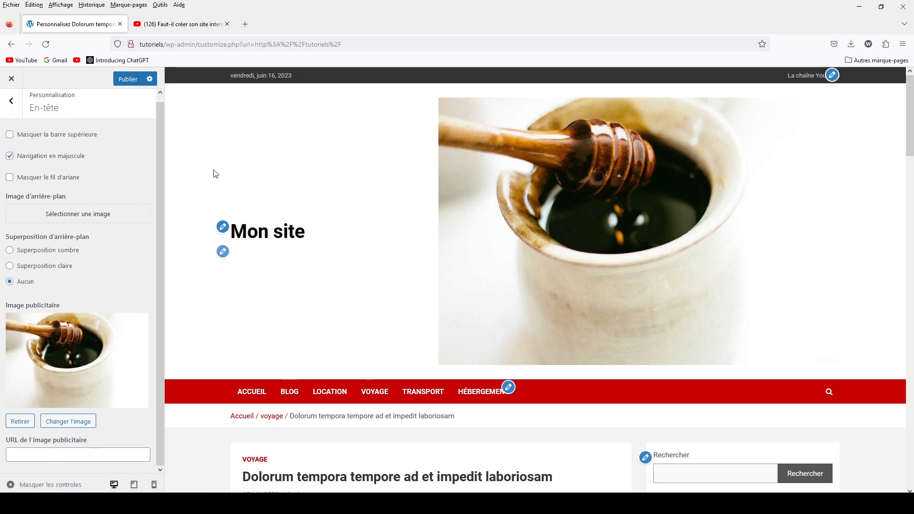
click(20, 421)
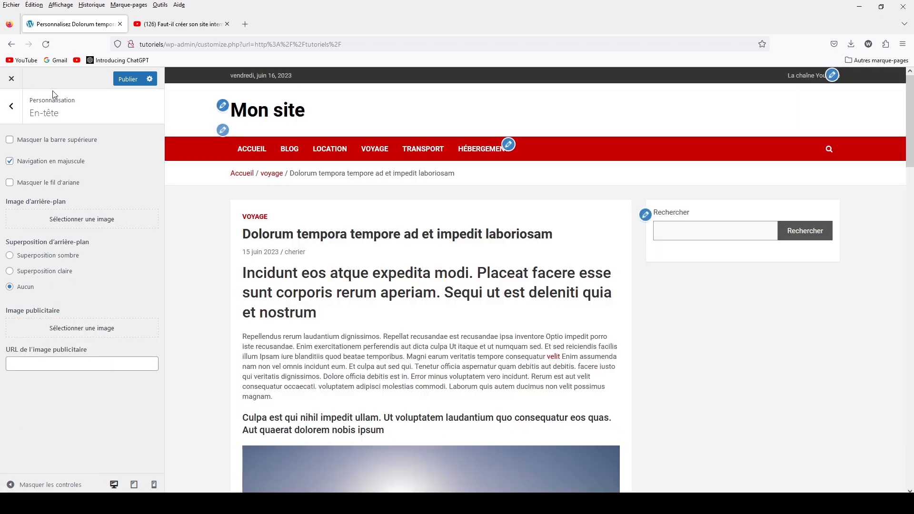
Step: Publish the En-tête settings and return the preview to the home page
click(126, 80)
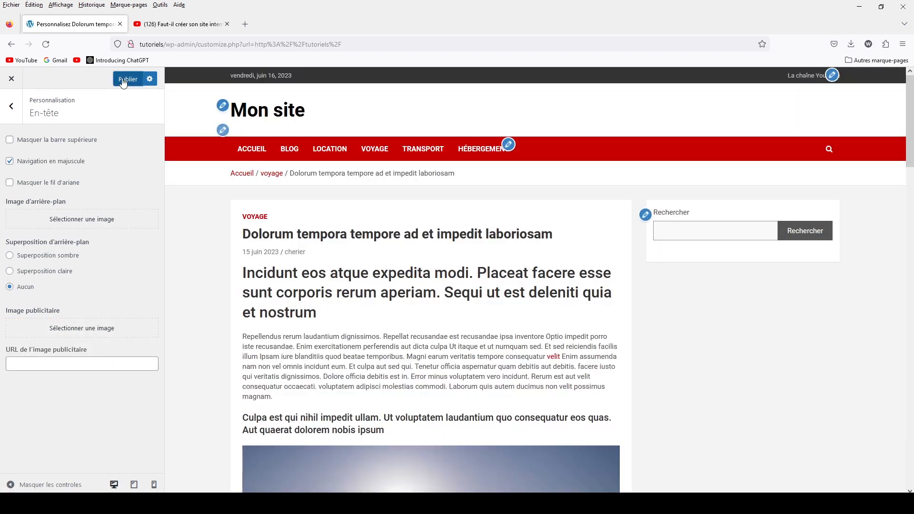
click(12, 109)
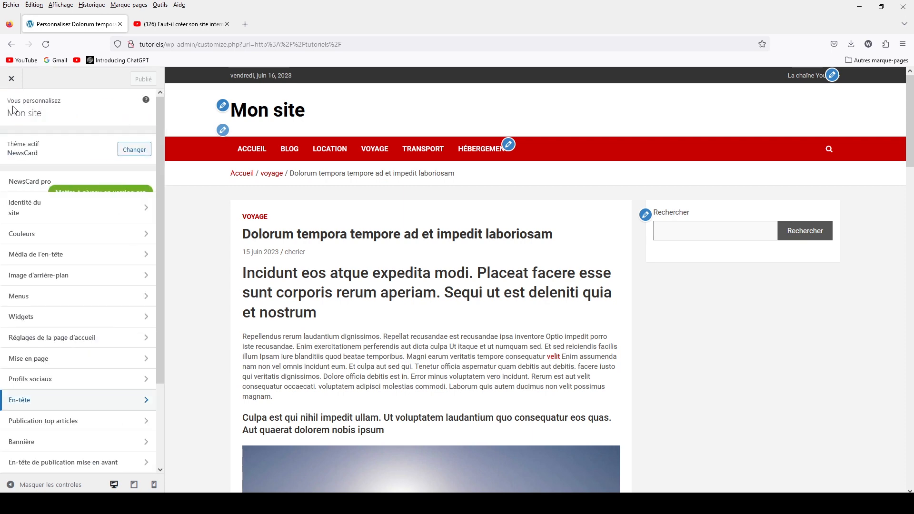
click(251, 150)
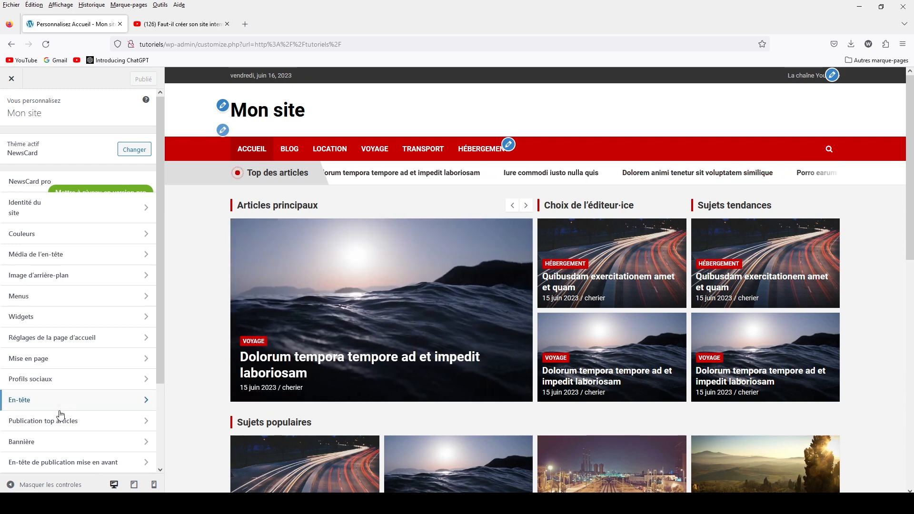
Step: In Publication top articles, try showing posts from the transport category and switch back to Afficher les dernières publications
click(69, 422)
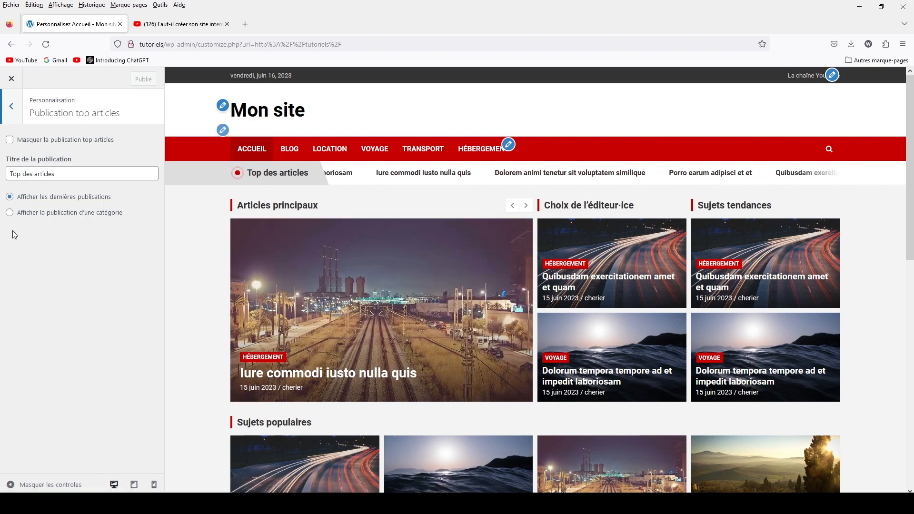
click(10, 214)
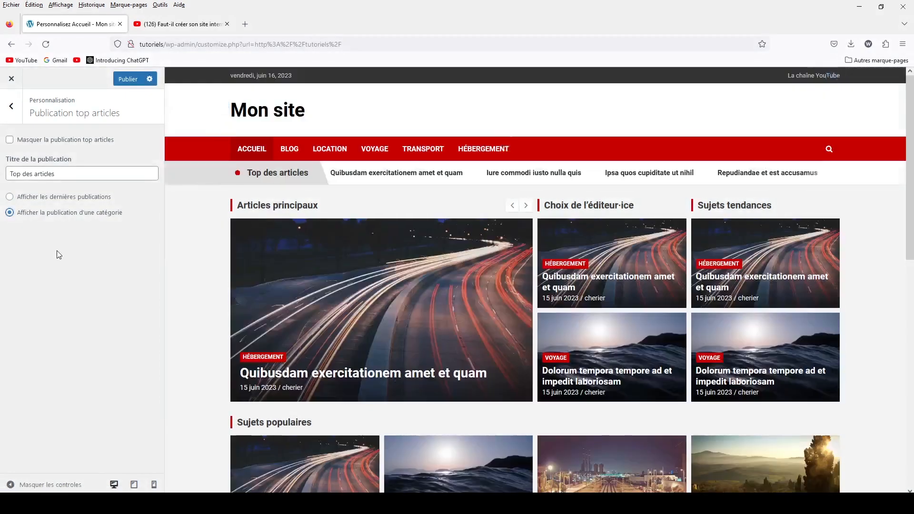
click(59, 253)
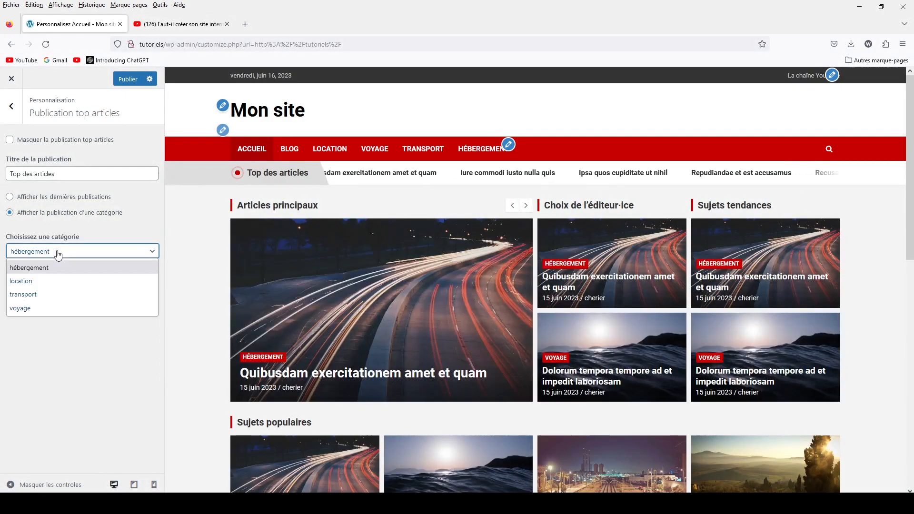
click(50, 289)
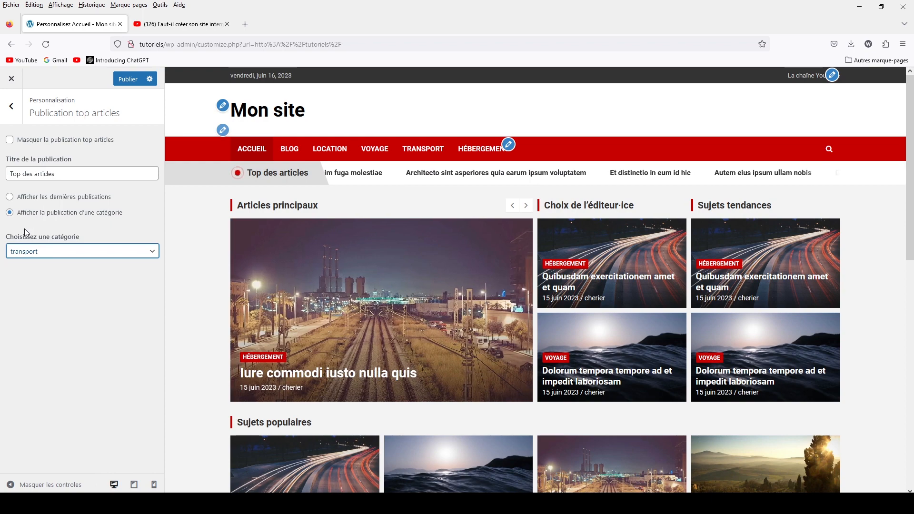
click(10, 196)
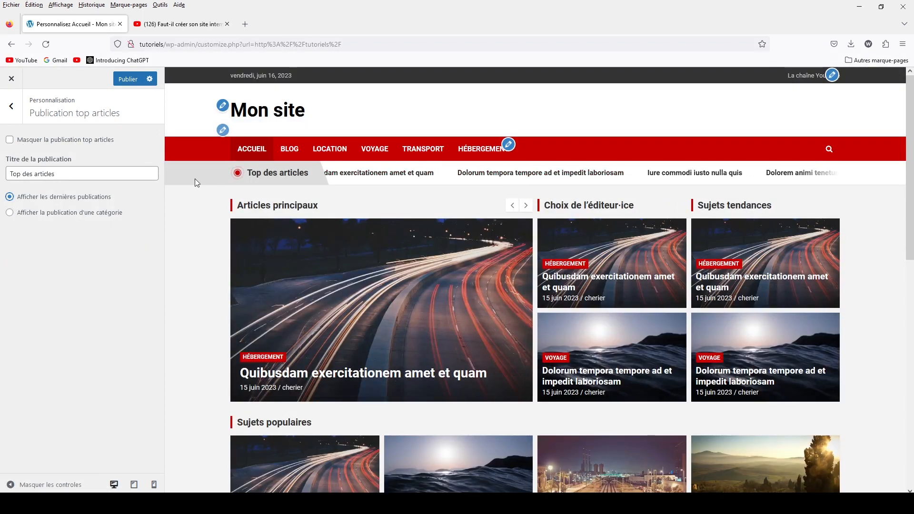
Step: Try Masquer la publication top articles, restore the top articles bar and leave its settings
click(9, 140)
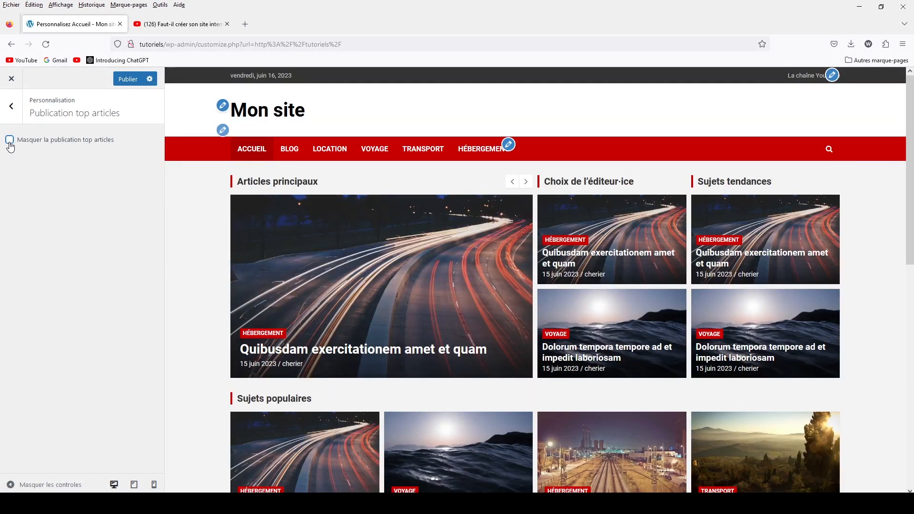
click(9, 140)
click(14, 113)
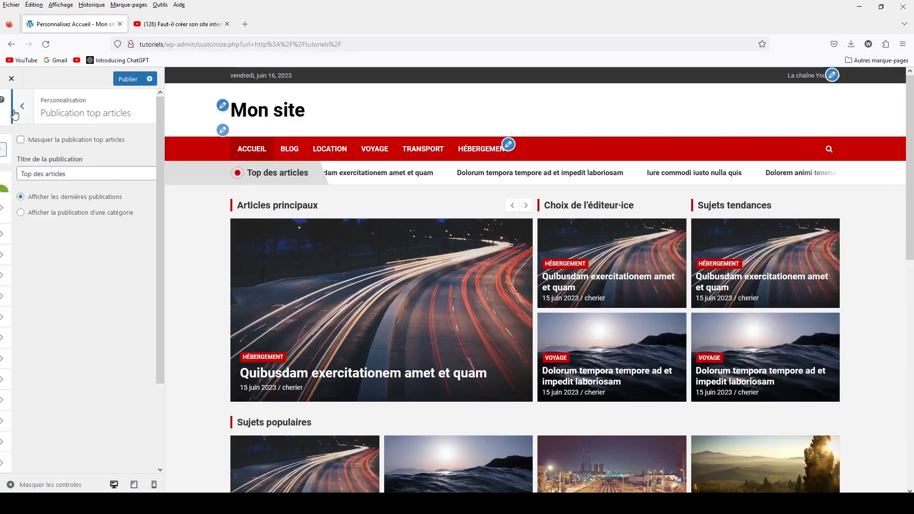
Step: Open Réglages de la bannière and review the banner sections on the home page and the Blog page
scroll(96, 401, down, 3)
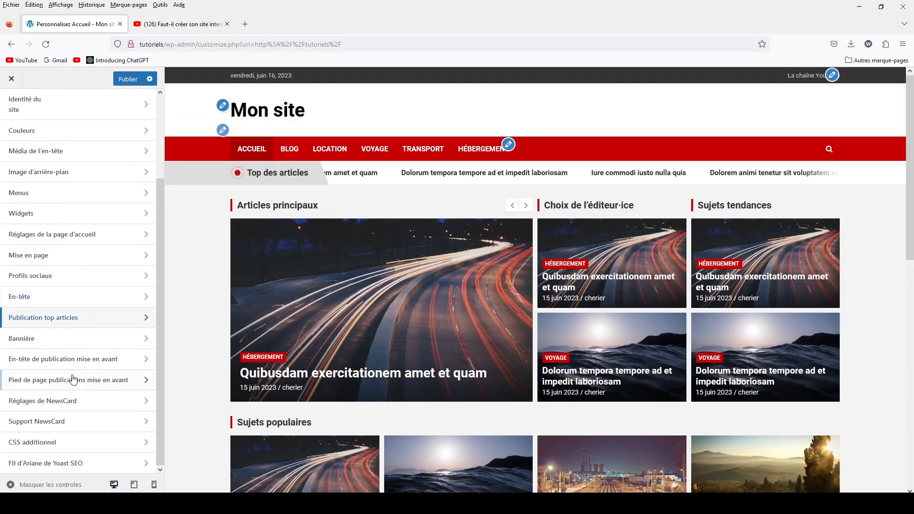
click(49, 339)
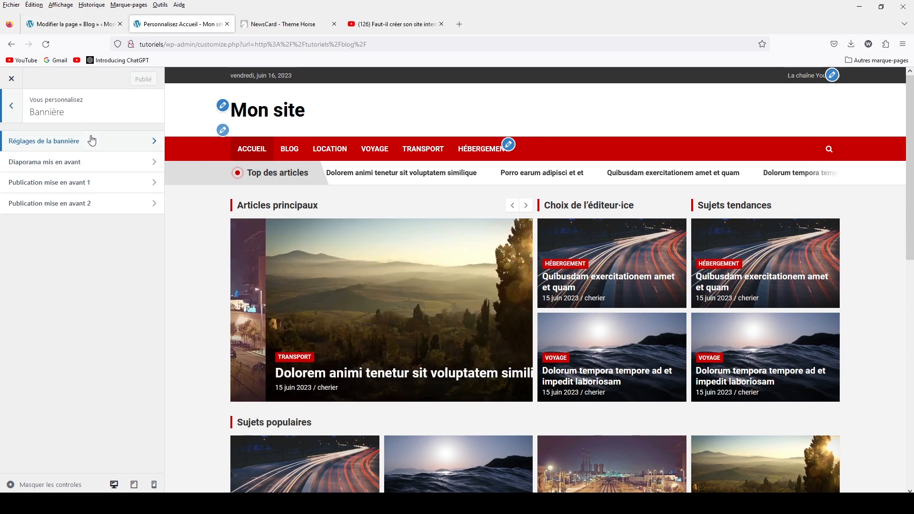
click(92, 140)
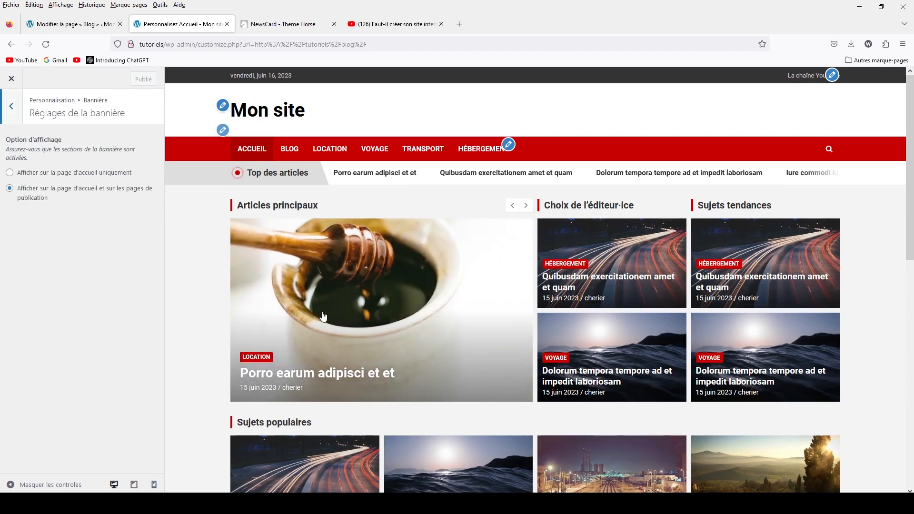
scroll(389, 396, down, 3)
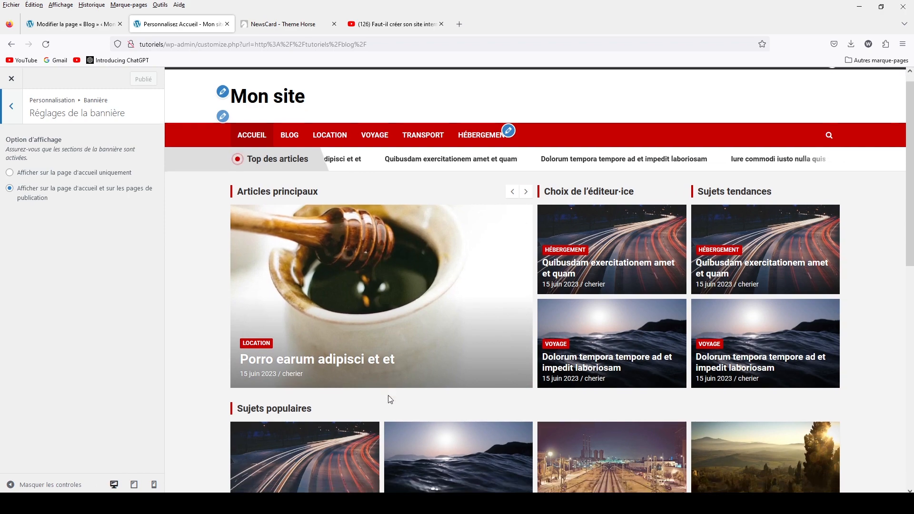
scroll(388, 396, up, 3)
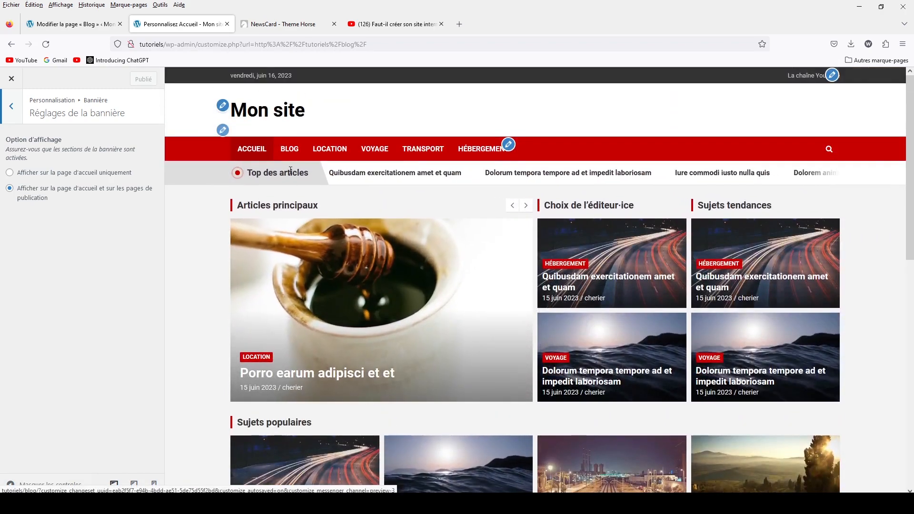
click(715, 315)
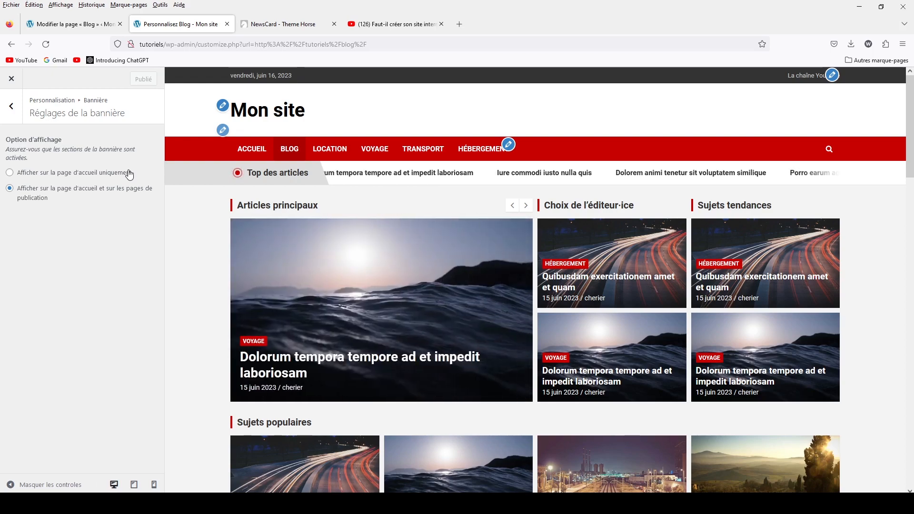
Step: Set the banner's display option to Afficher sur la page d'accueil uniquement, check the home page and publish
click(10, 173)
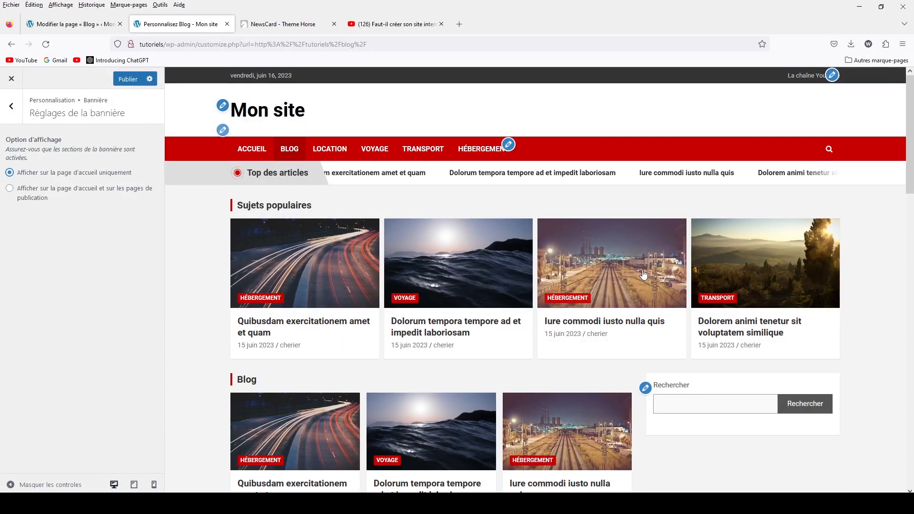
click(261, 146)
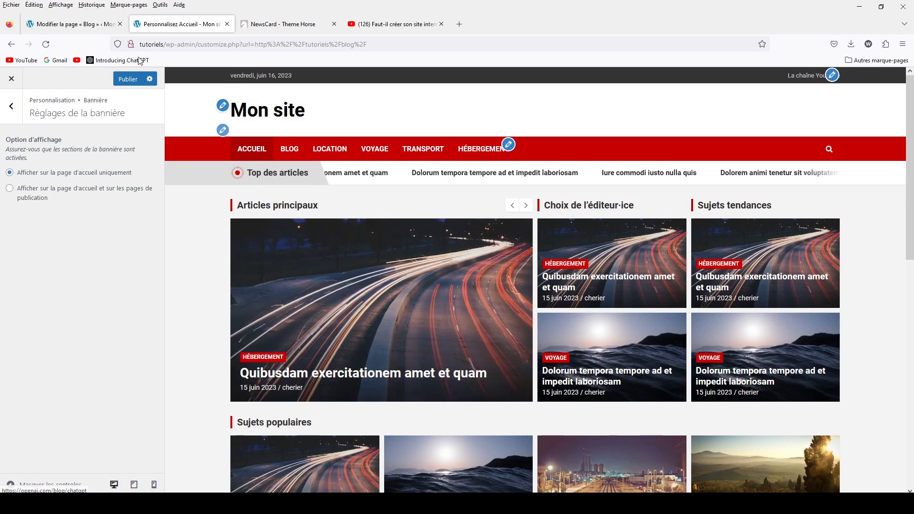
click(130, 79)
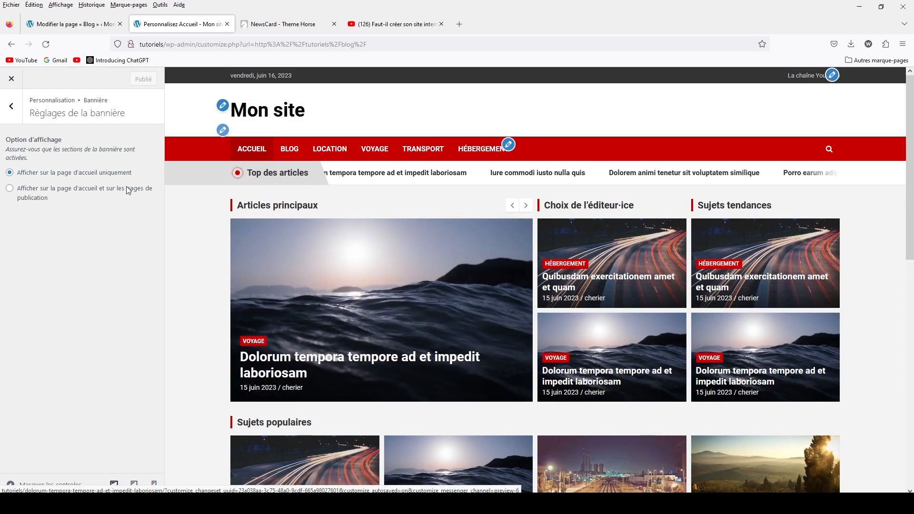
Step: Open Diaporama mis en avant in the banner settings, try Masquer le diaporama mis en avant and restore the slideshow
click(11, 105)
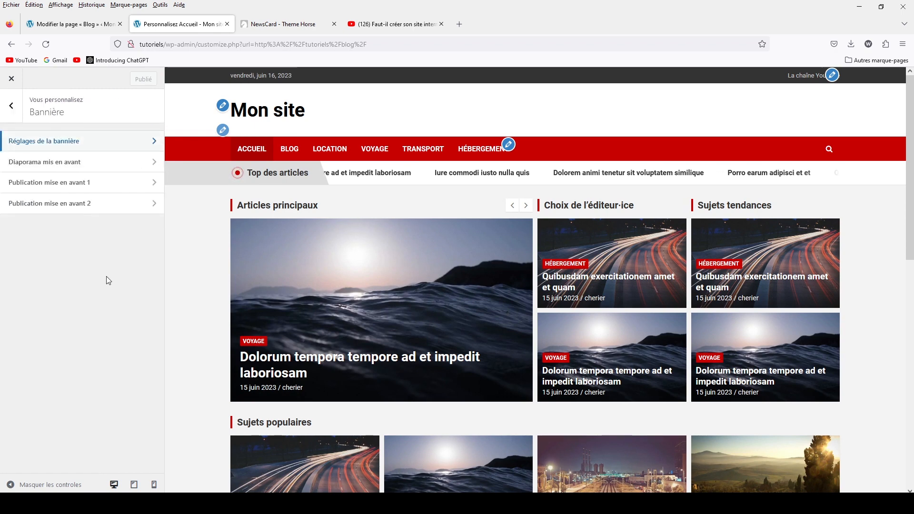
click(92, 165)
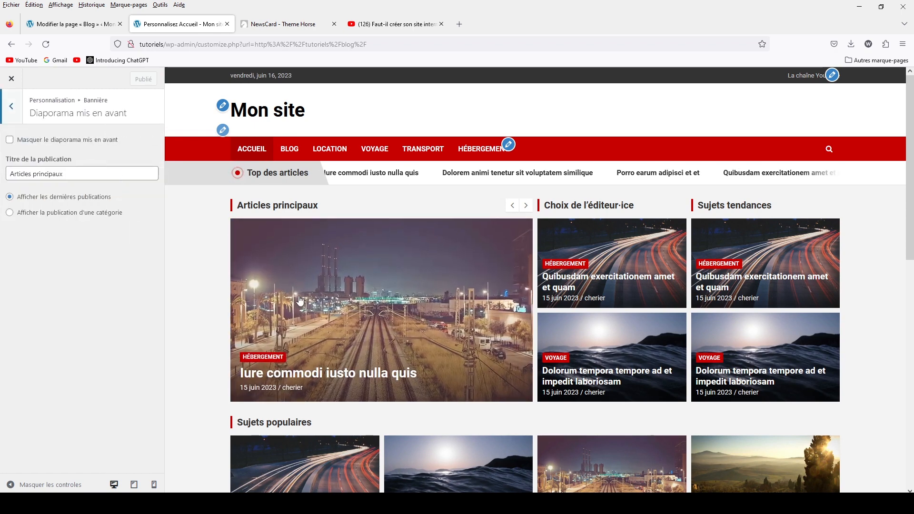
click(9, 140)
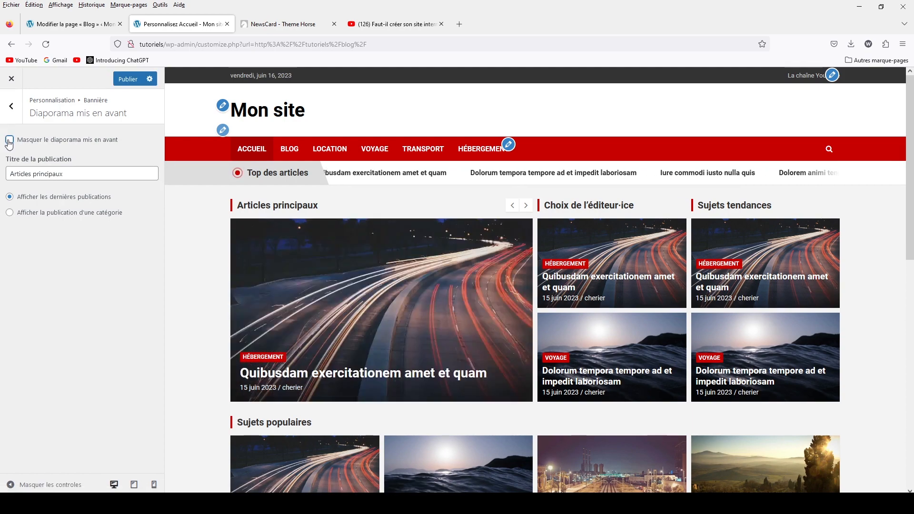
click(9, 141)
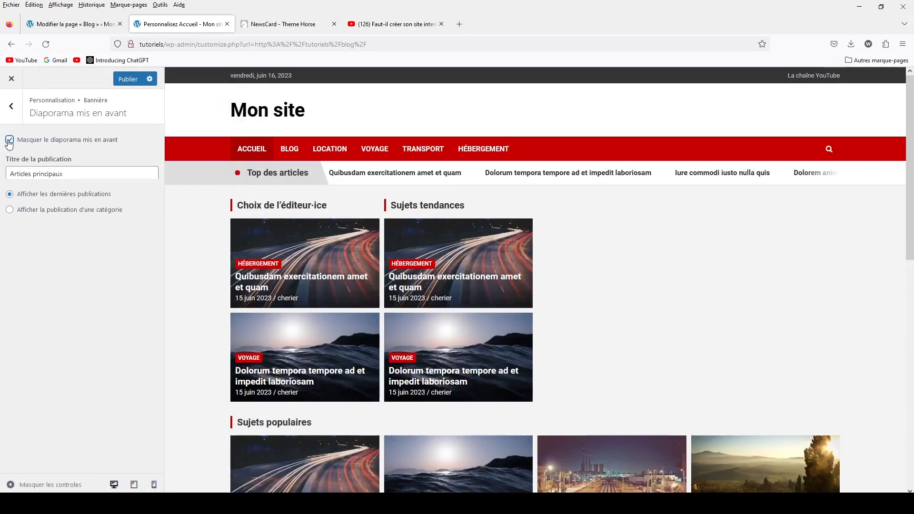
click(9, 141)
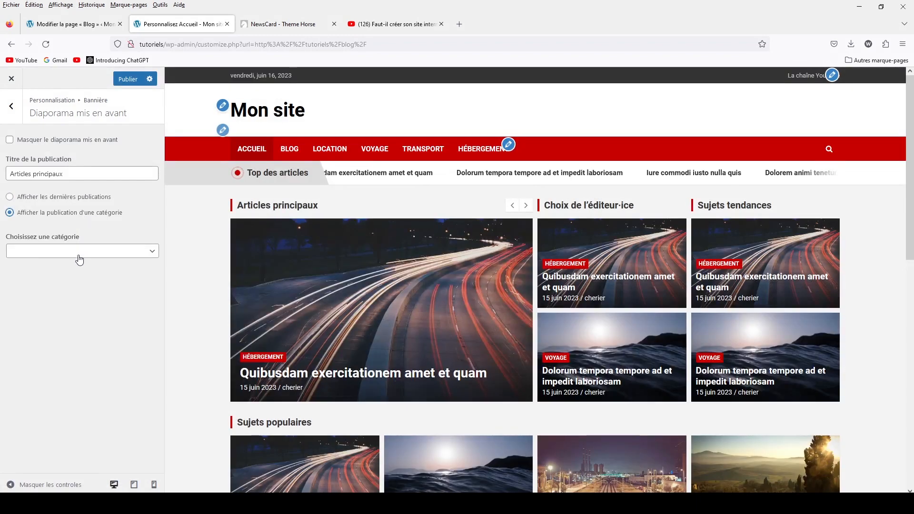
Step: Set the featured slideshow to Afficher la publication d'une catégorie with the transport category and publish
click(79, 259)
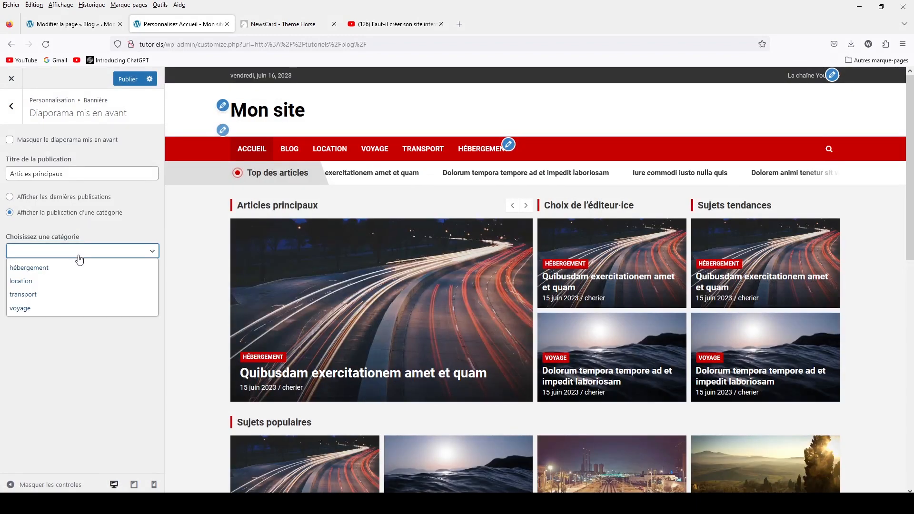
click(70, 295)
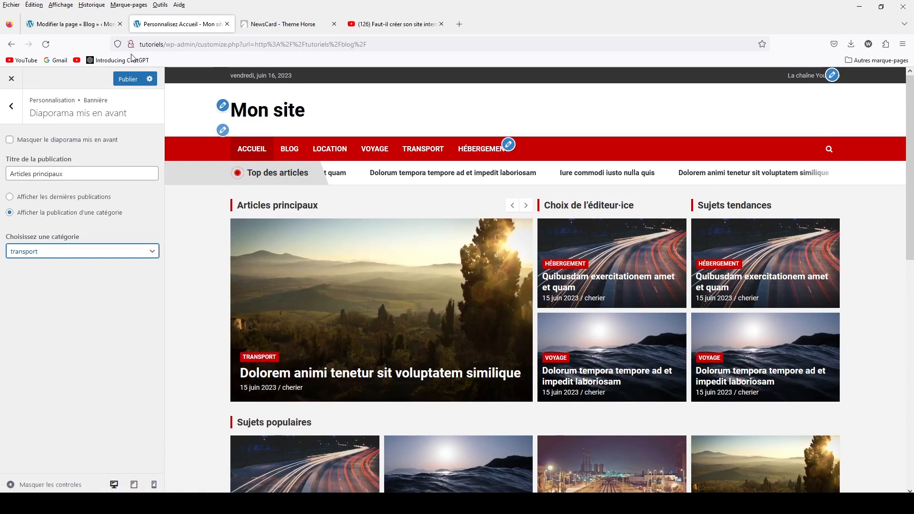
click(128, 80)
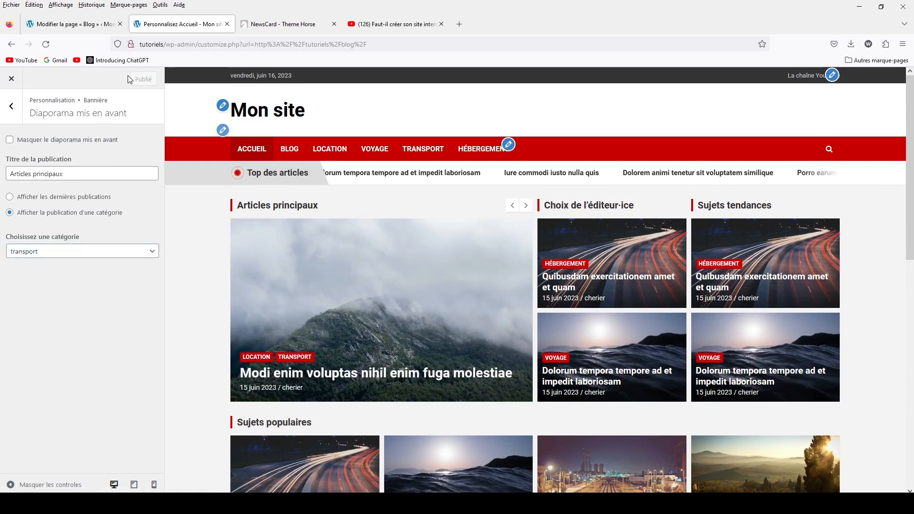
Step: In Publication mise en avant 1, review the title field, try Masquer la publication mise en avant 1 and restore the block
click(14, 107)
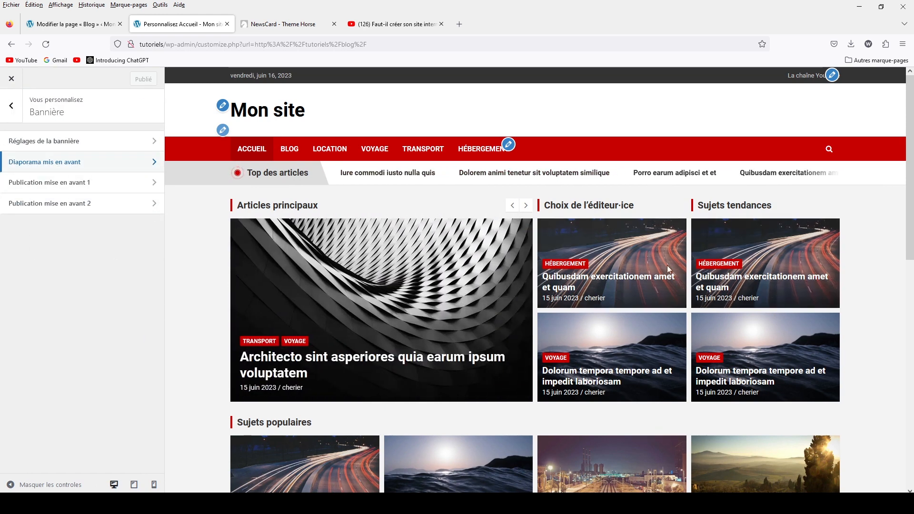
click(77, 184)
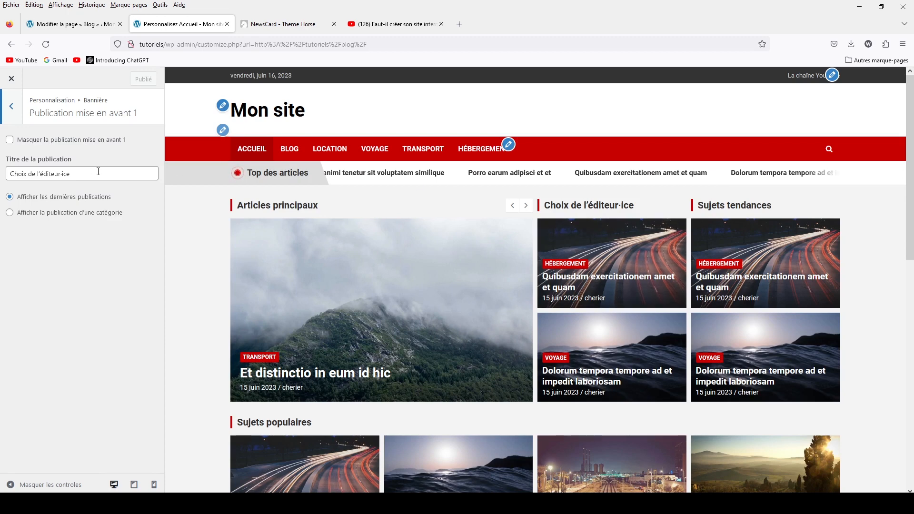
double_click(35, 174)
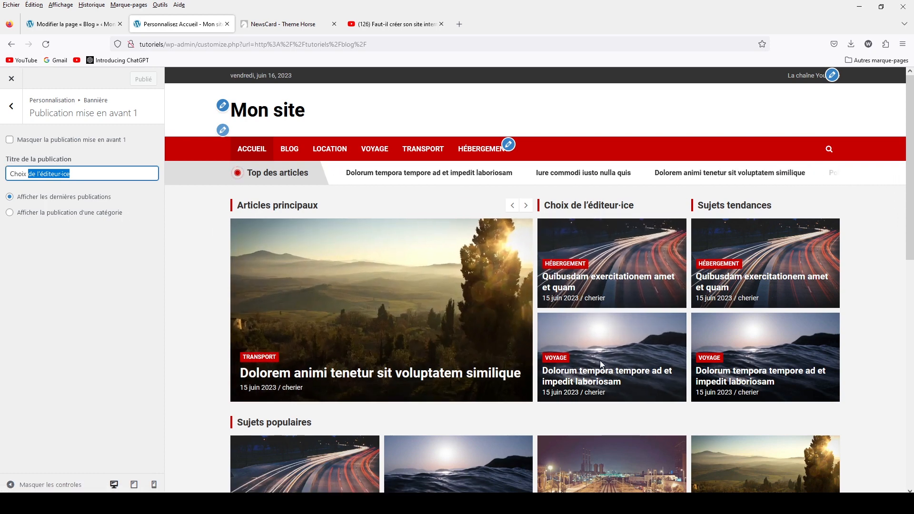
click(8, 141)
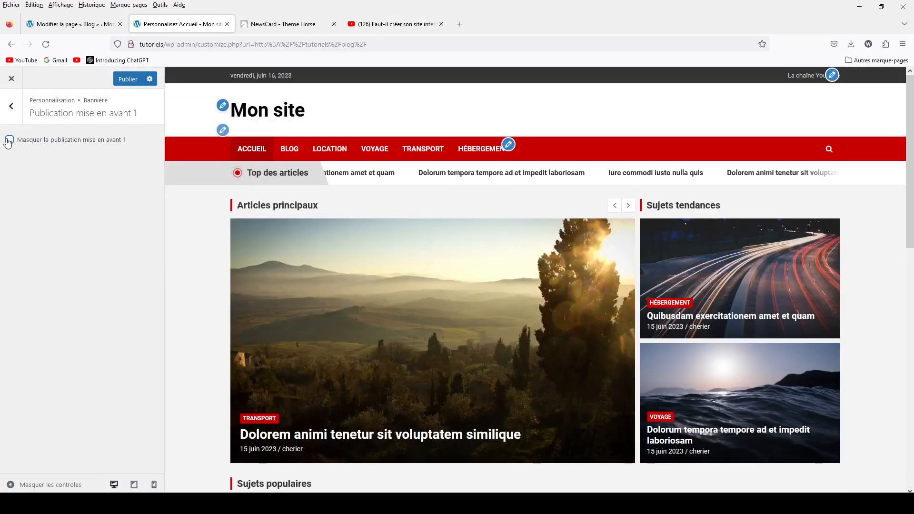
click(8, 142)
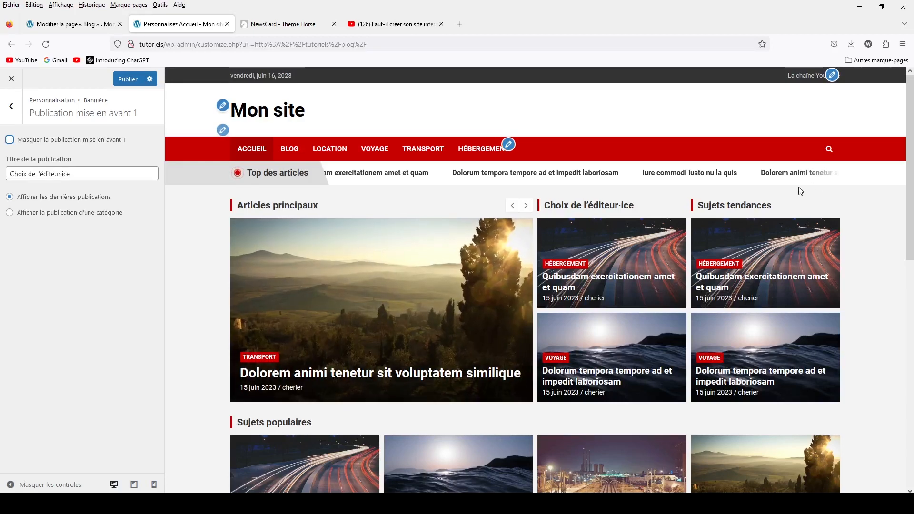
Step: Review the title and display options of Publication mise en avant 2 and return to the Bannière sections
click(13, 121)
click(53, 206)
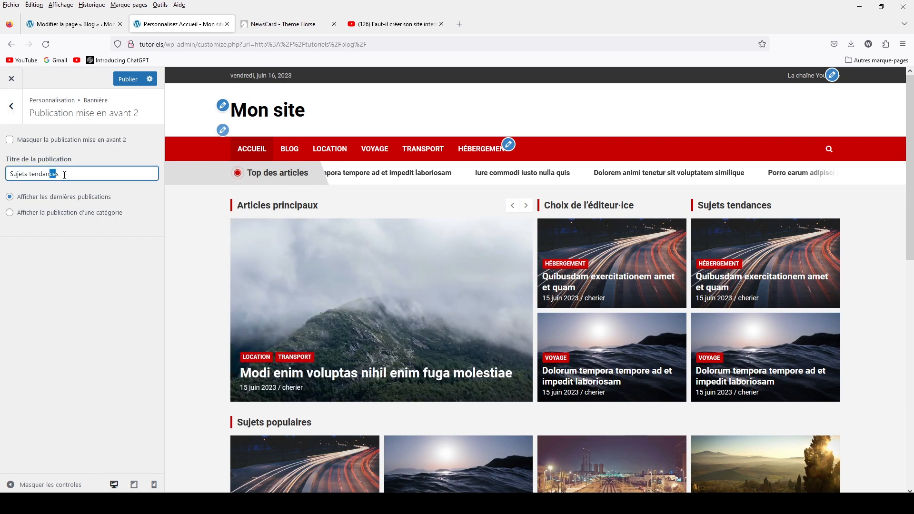
click(18, 109)
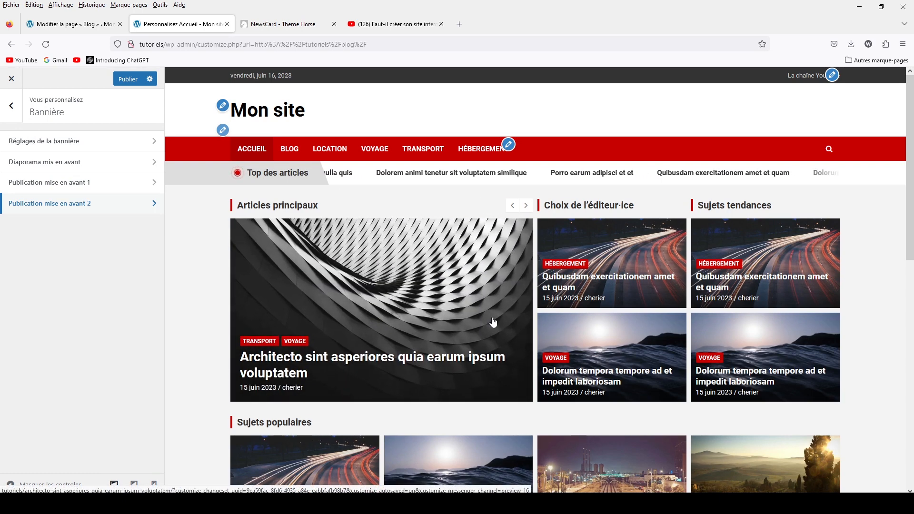
Step: Hide Publication mise en avant 2 and Publication mise en avant 1, and check the slideshow alone on the home page
click(123, 209)
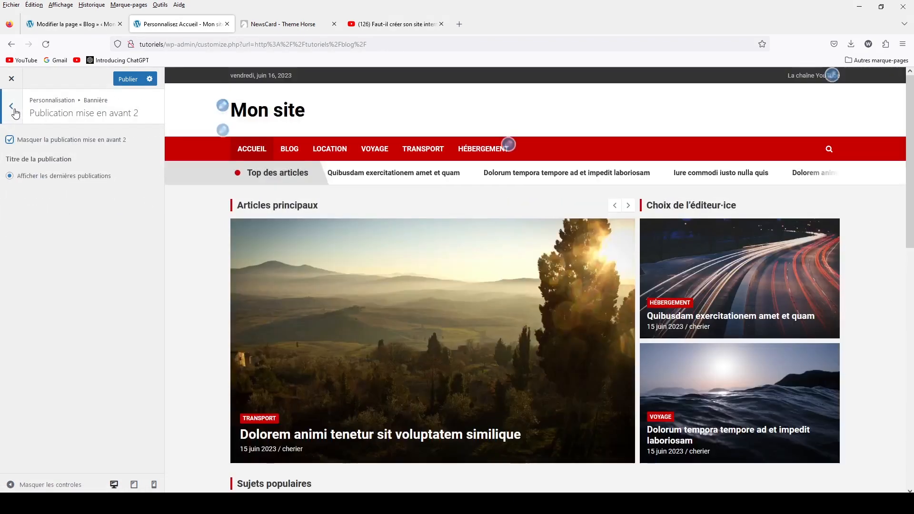
click(11, 106)
click(76, 191)
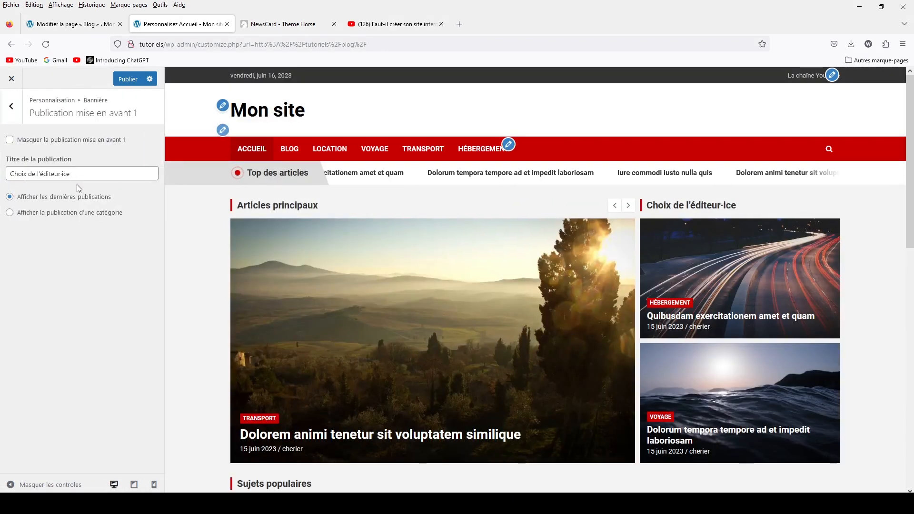
click(10, 141)
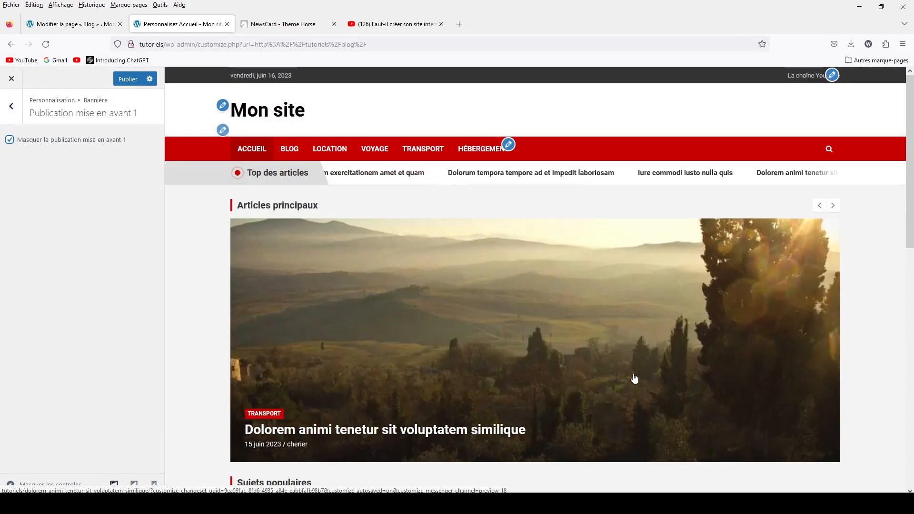
scroll(759, 351, down, 5)
scroll(756, 351, up, 6)
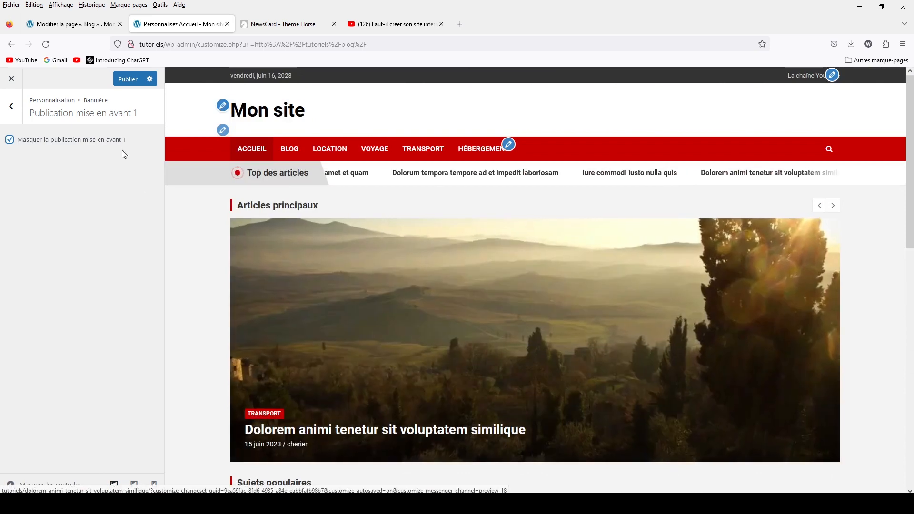
Step: Unhide featured publications 1 and 2 in the banner settings, and publish the changes
click(9, 140)
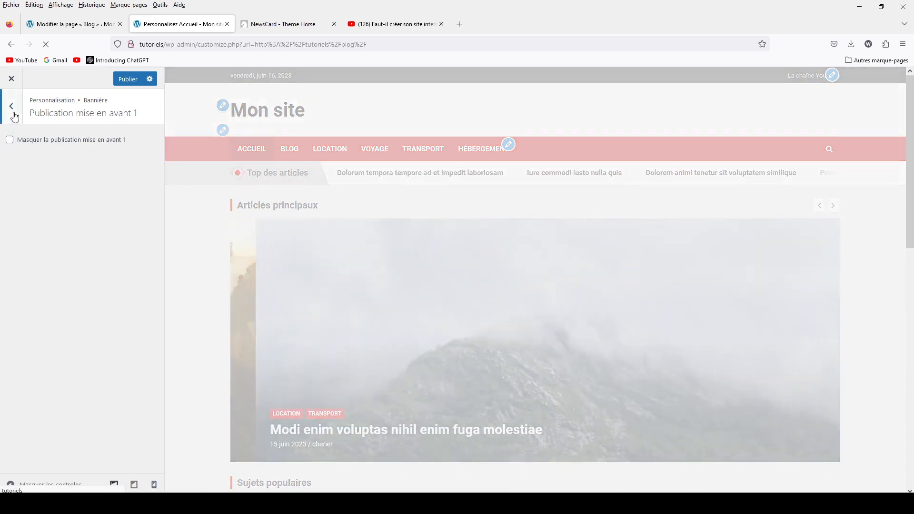
click(11, 106)
click(95, 210)
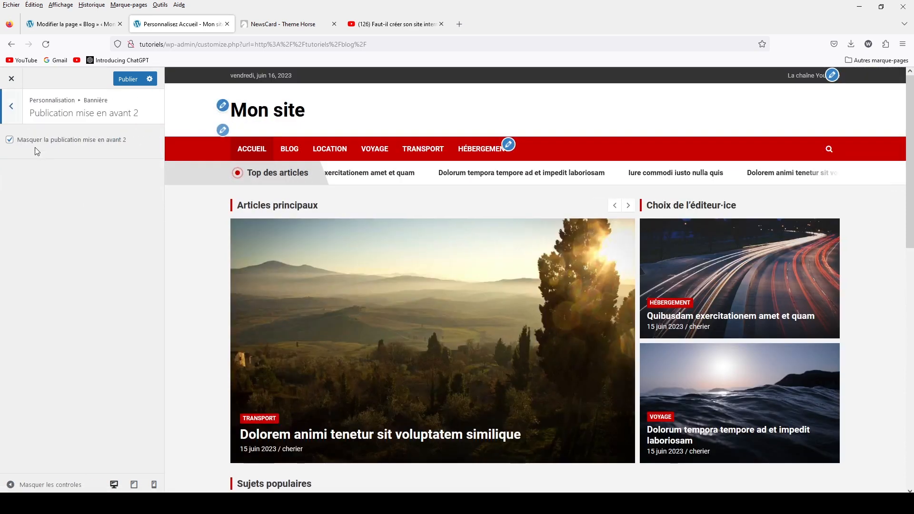
click(10, 140)
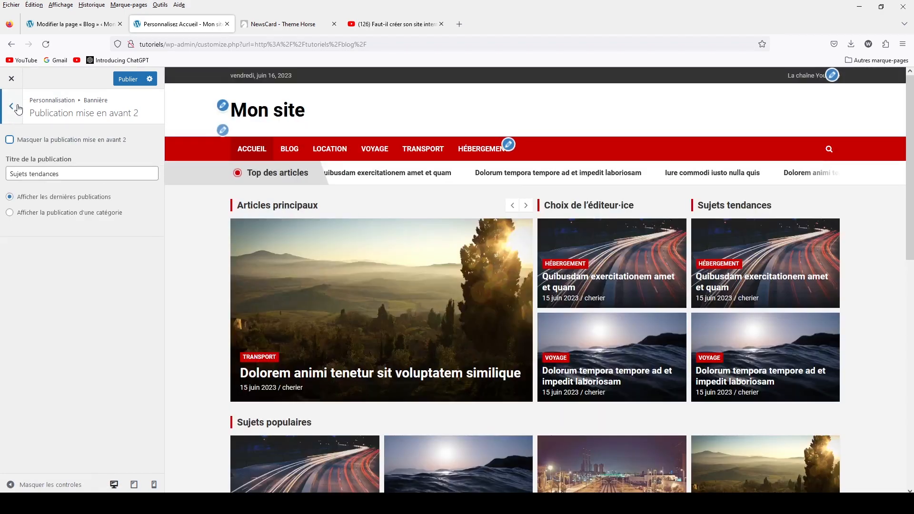
click(128, 79)
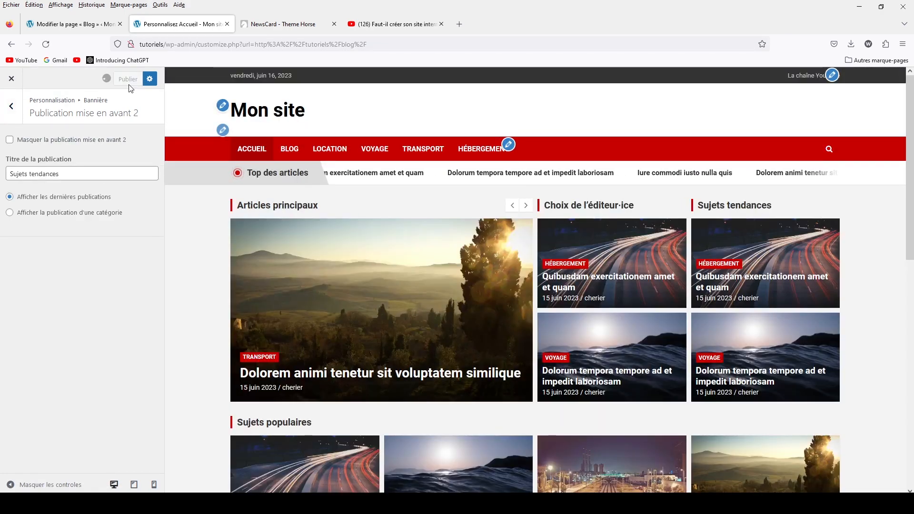
click(16, 119)
click(16, 121)
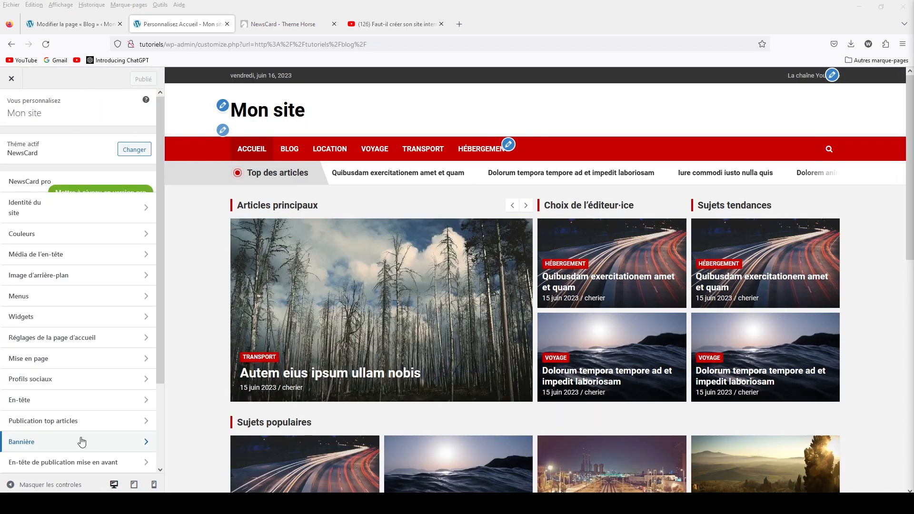
Step: Try hiding the featured publication header on the home page, and restore it
scroll(82, 440, down, 2)
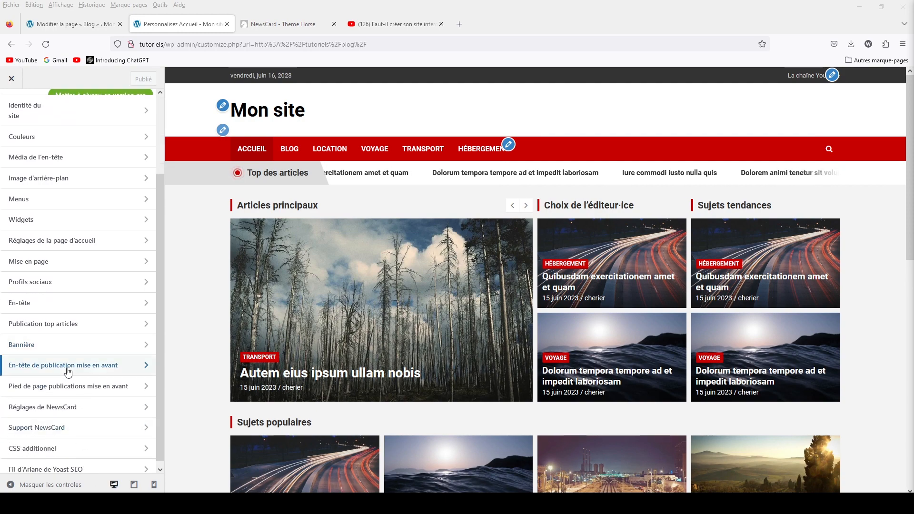
click(68, 365)
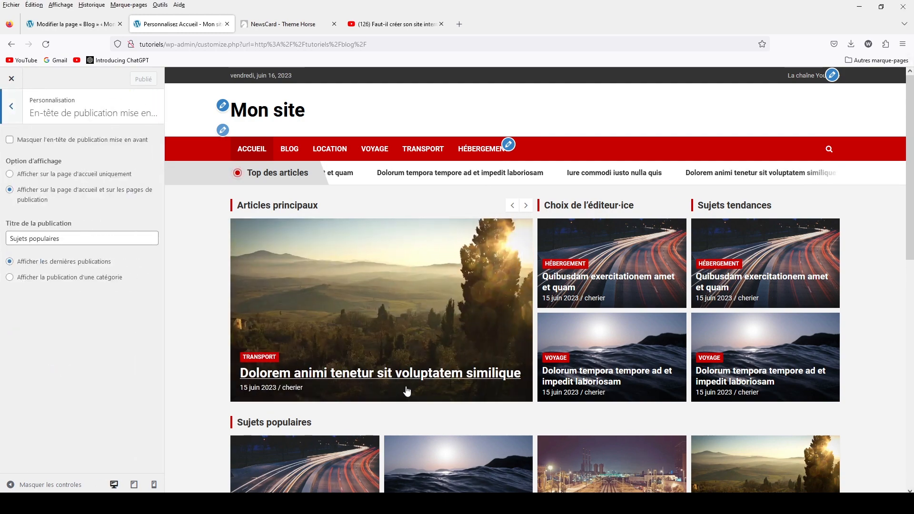
scroll(486, 399, down, 4)
scroll(486, 399, down, 2)
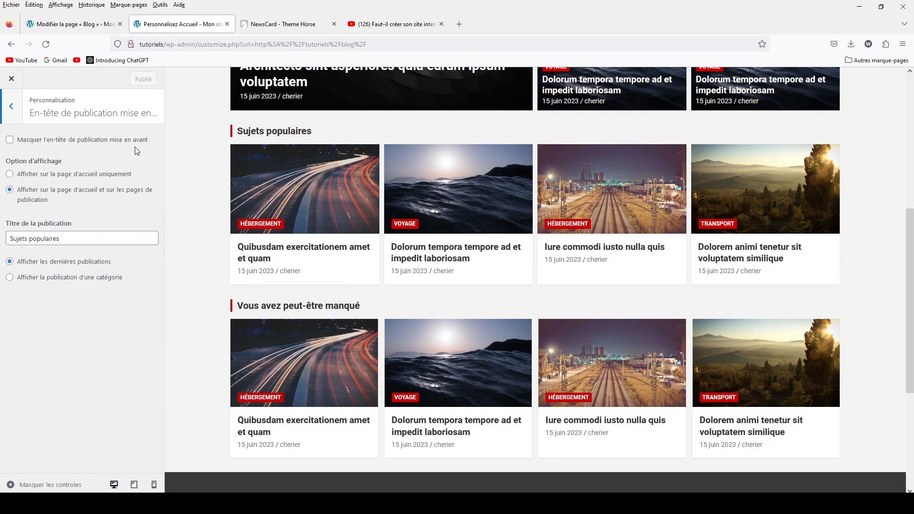
click(8, 143)
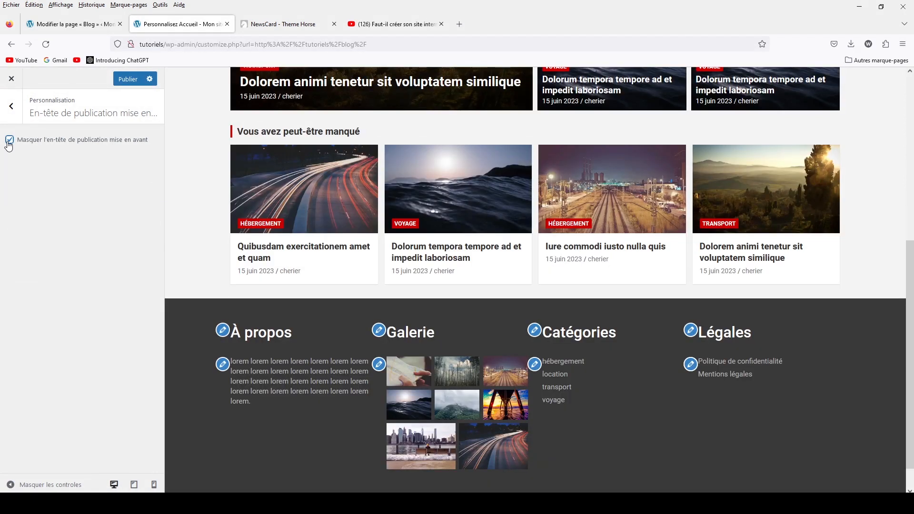
click(9, 143)
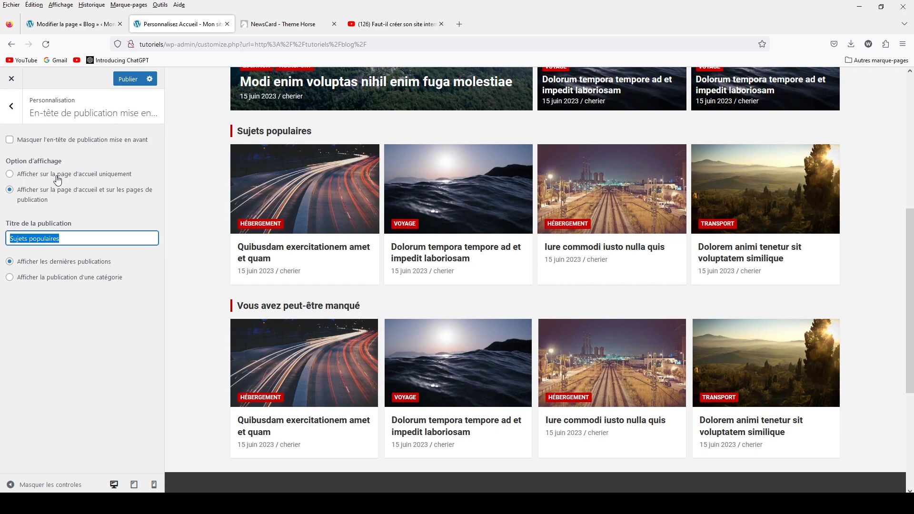
Step: Preview the Blog page and try hiding its featured publication header, restoring it after the check
scroll(441, 166, up, 6)
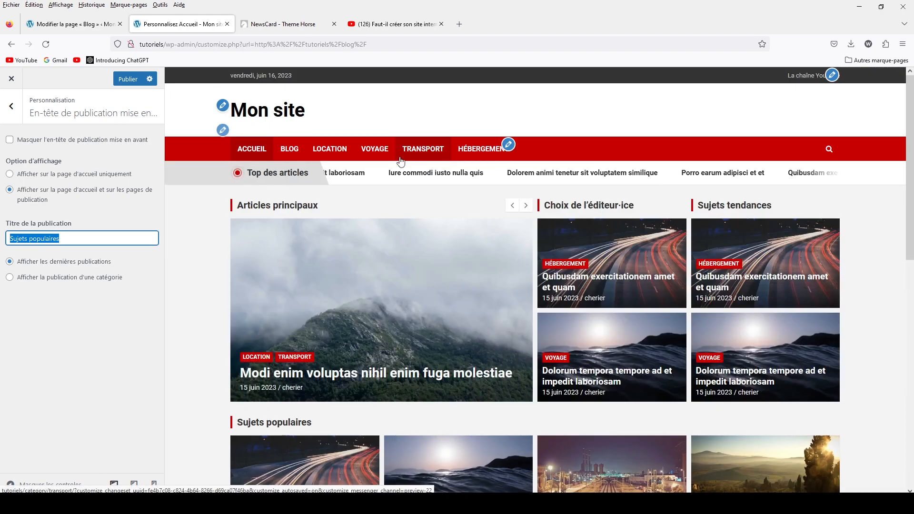
click(288, 153)
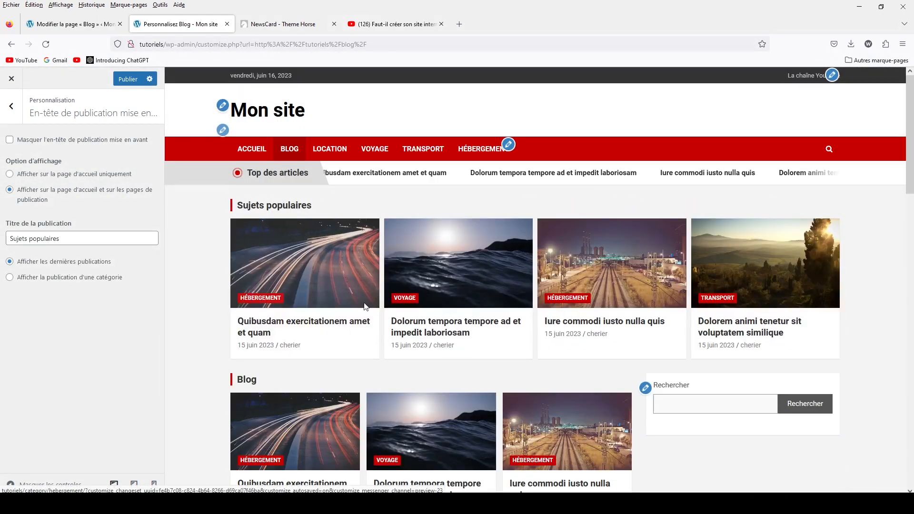
scroll(366, 306, down, 7)
scroll(365, 306, up, 6)
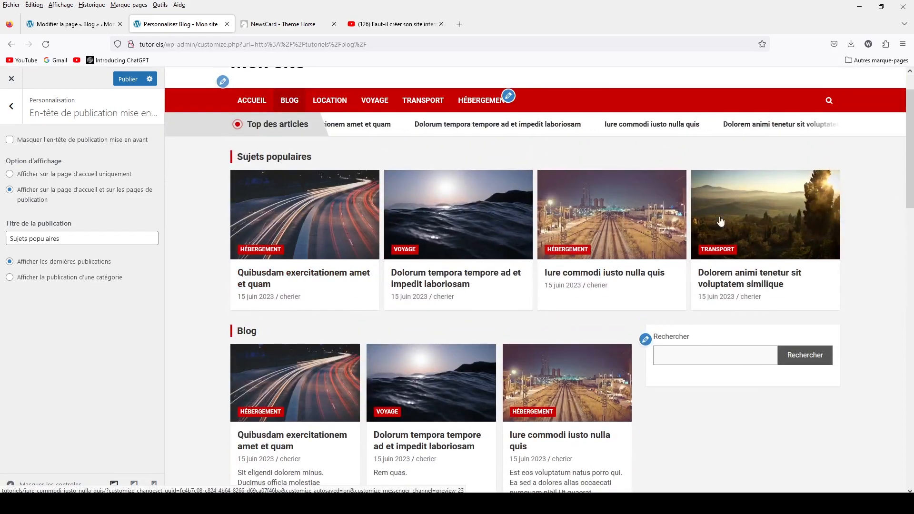
click(9, 140)
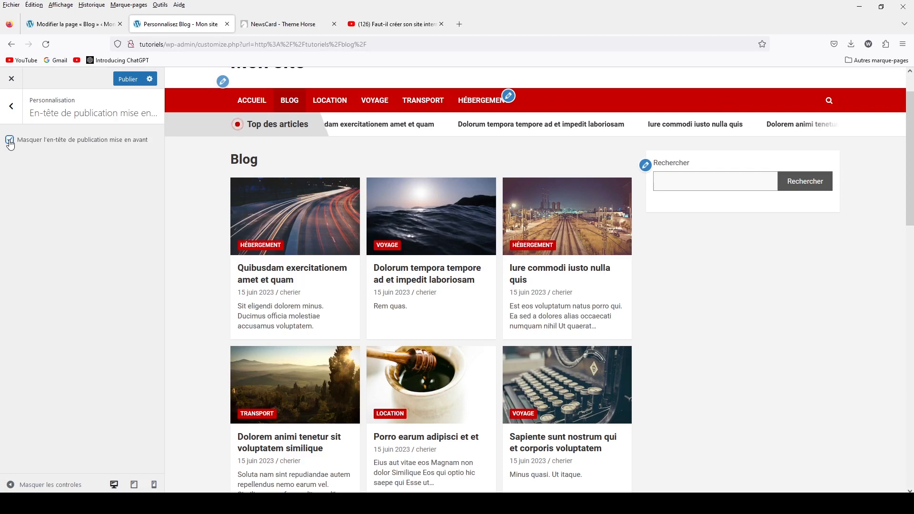
click(10, 141)
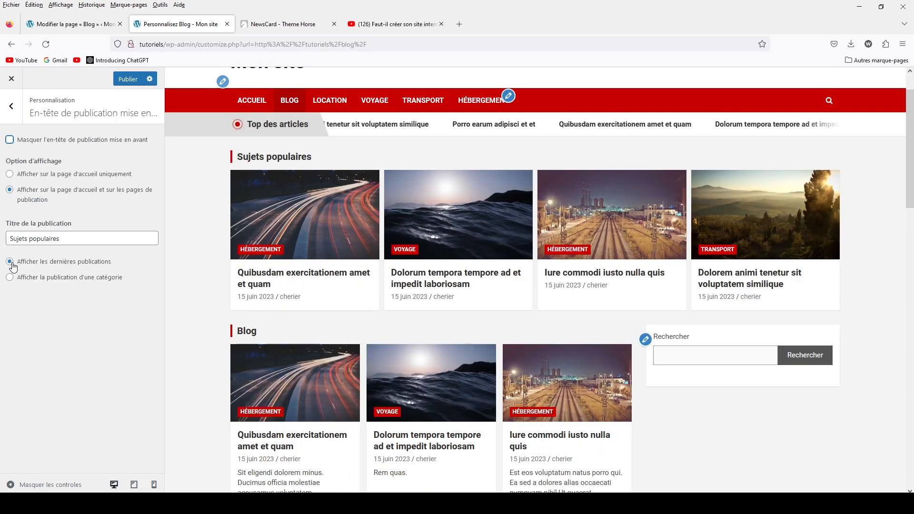
Step: Try limiting the featured header to the location category, and switch it back to the latest publications
click(10, 278)
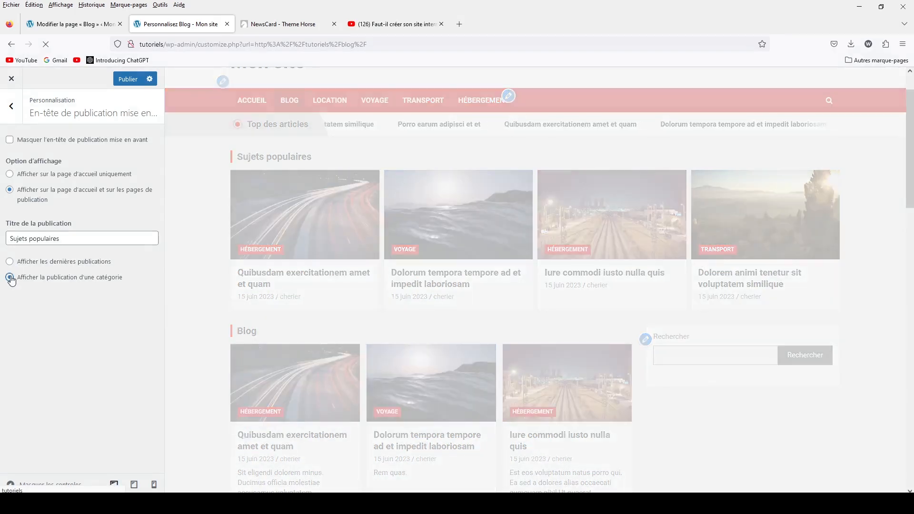
click(62, 317)
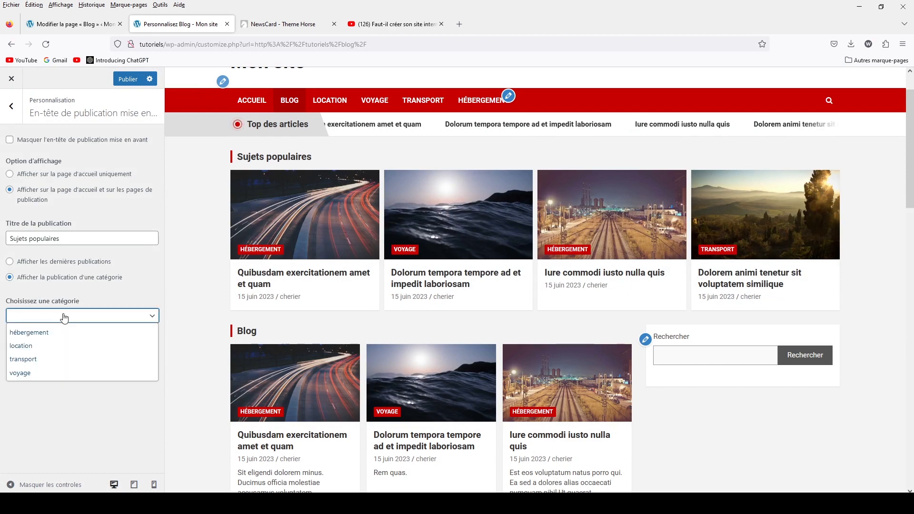
click(44, 343)
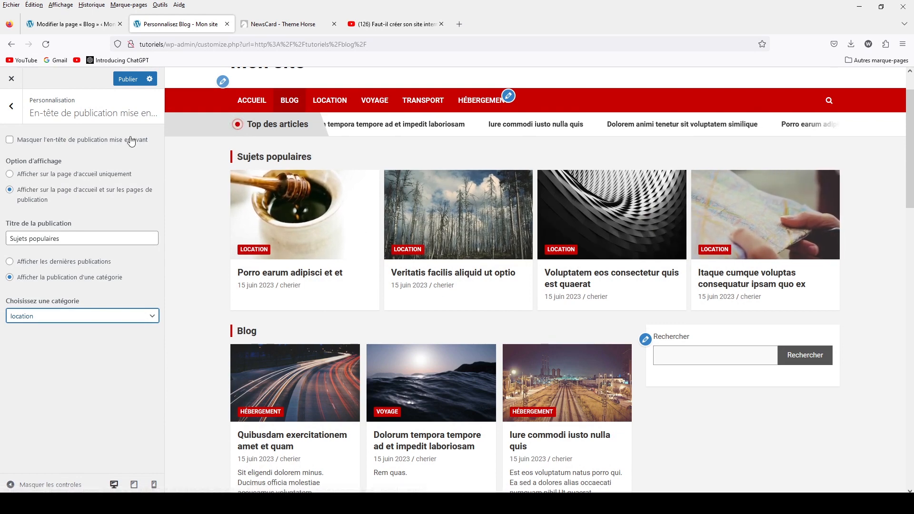
click(9, 263)
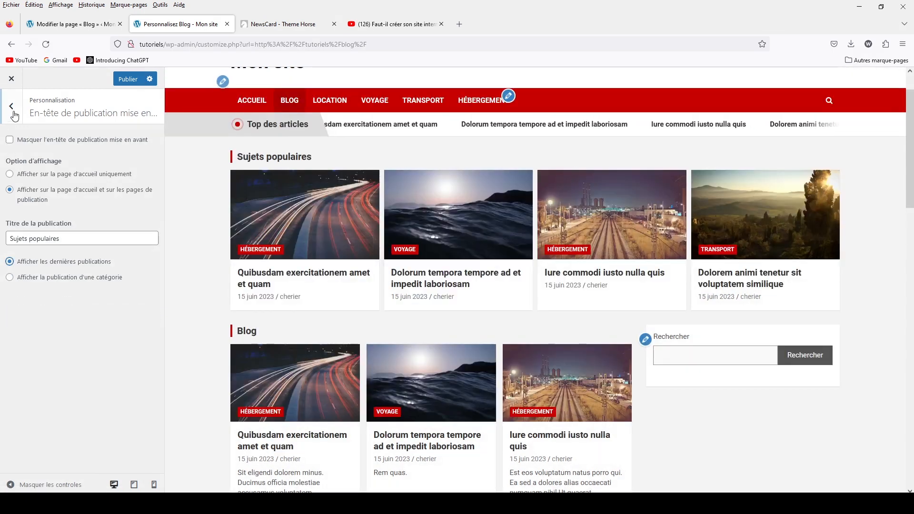
click(13, 113)
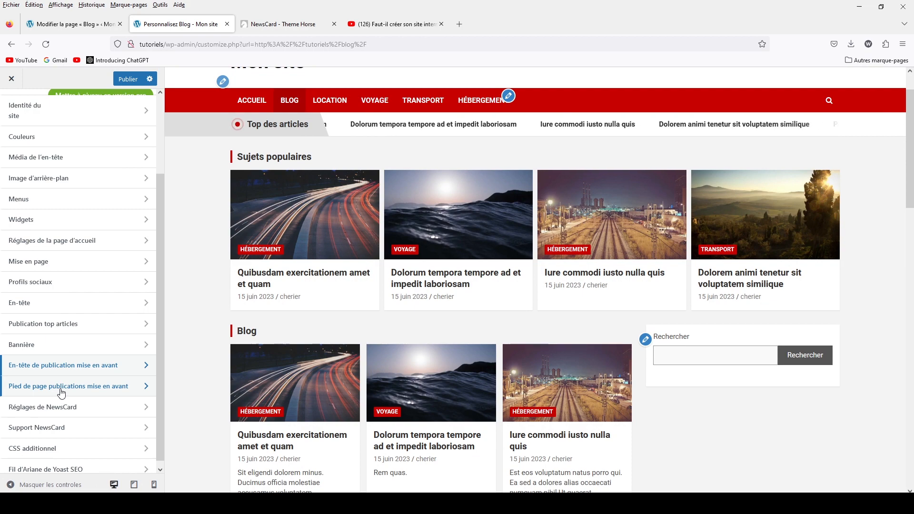
Step: Set the footer featured publications to show posts from the transport category
scroll(329, 362, down, 12)
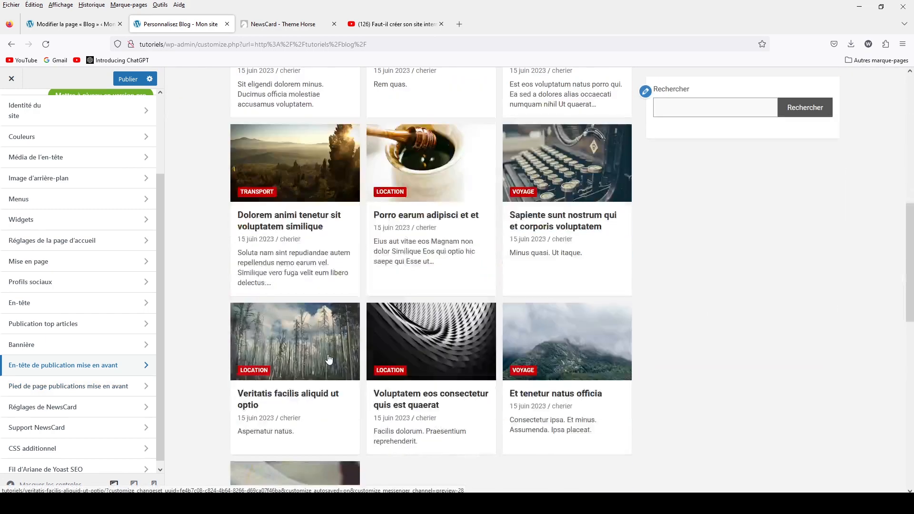
scroll(329, 358, down, 5)
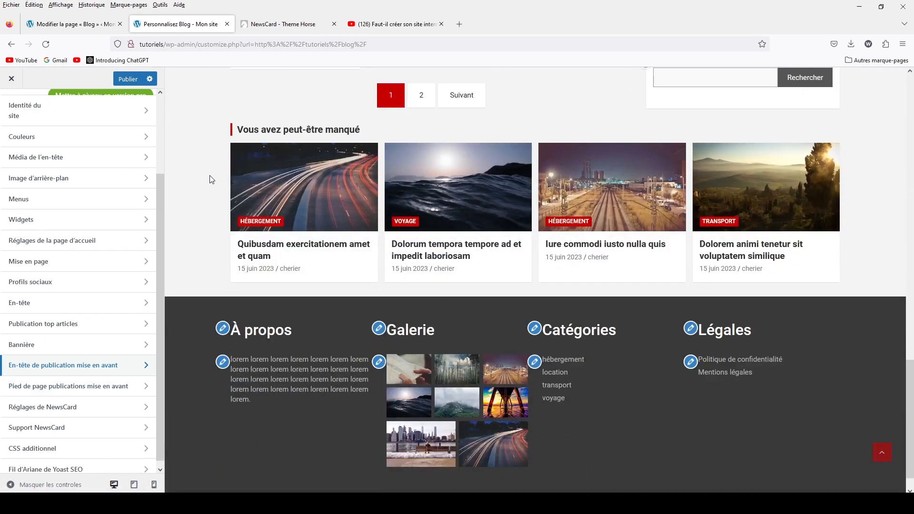
click(33, 392)
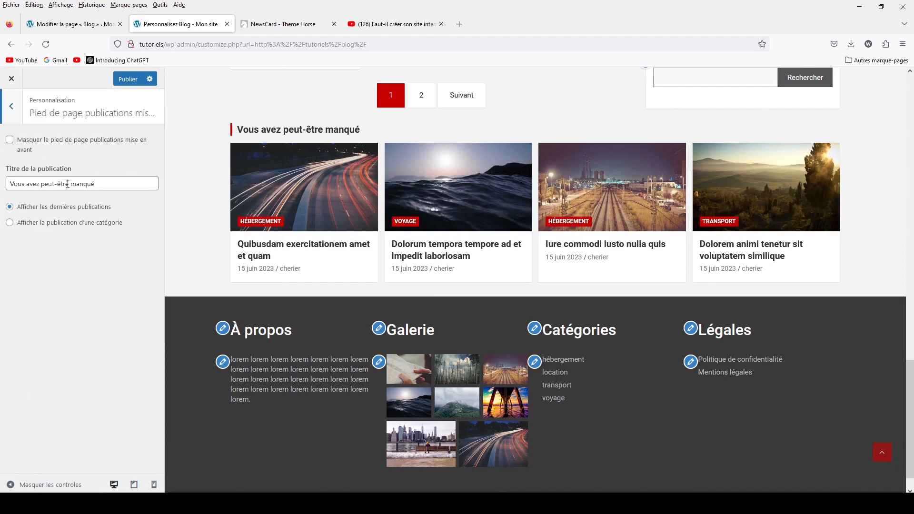
drag(98, 184, 10, 181)
click(30, 224)
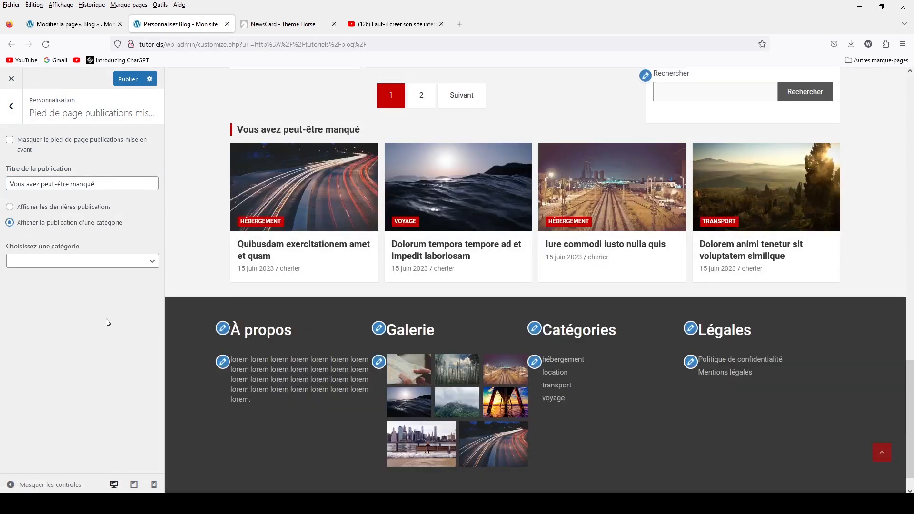
click(65, 261)
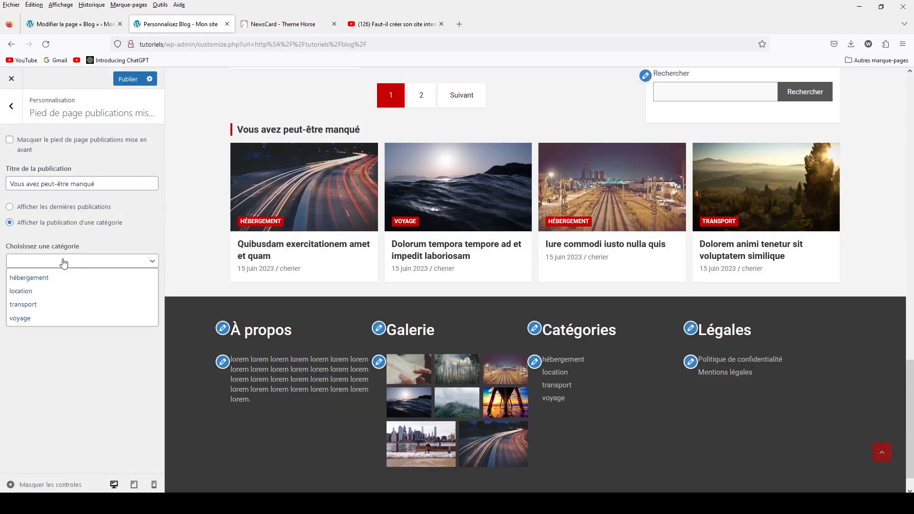
click(38, 304)
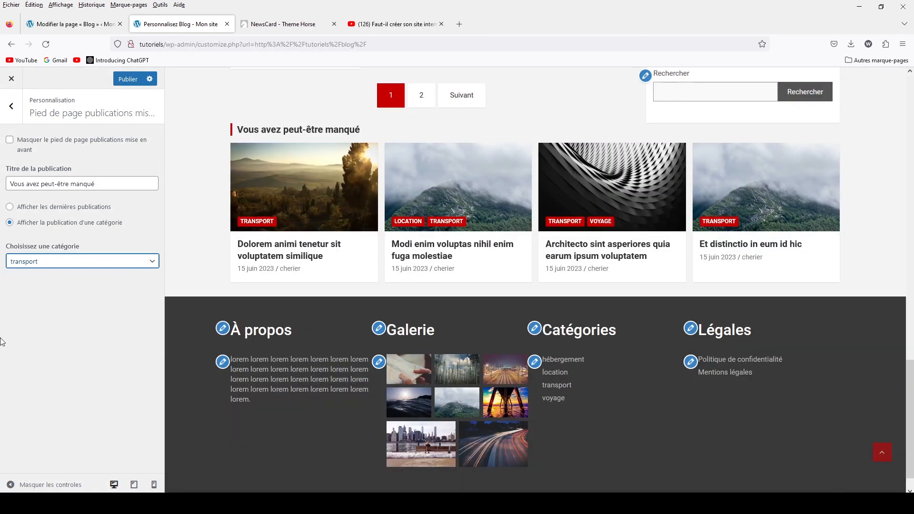
Step: Try hiding the footer featured publications, restore them, and switch them back to the latest publications
click(10, 141)
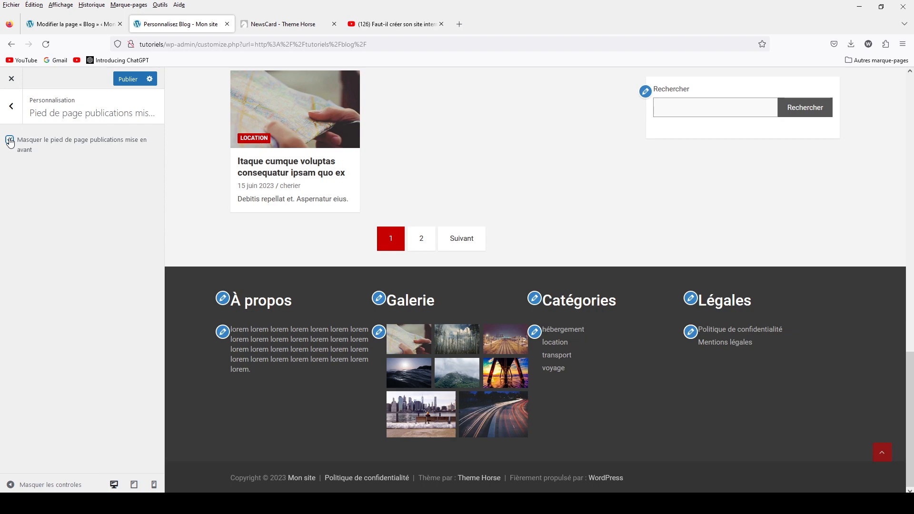
click(10, 140)
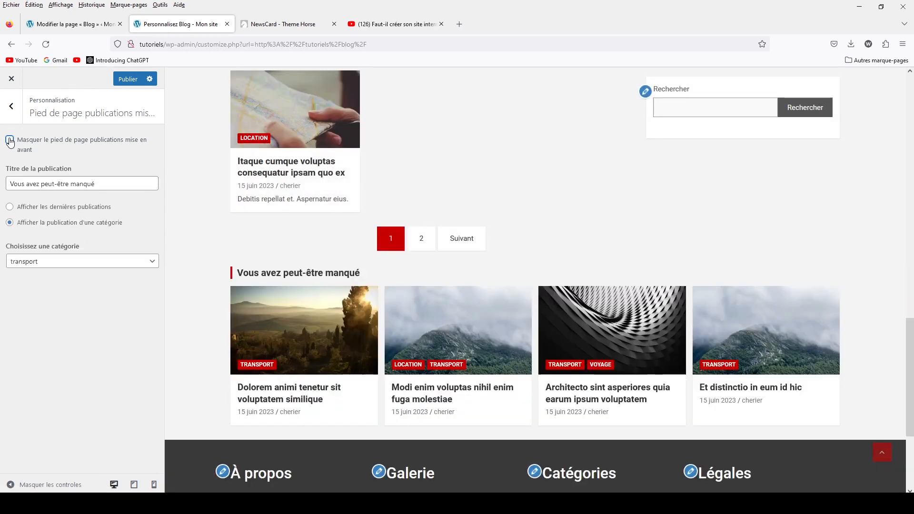
click(10, 207)
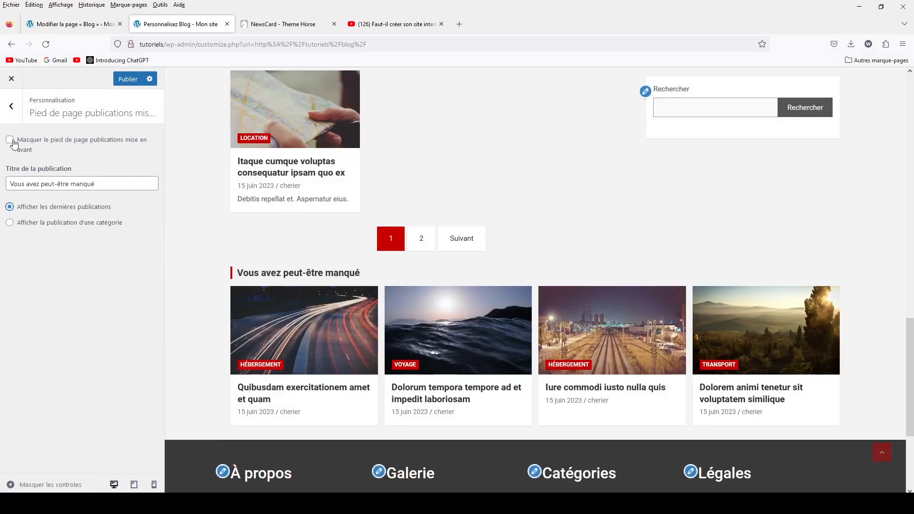
click(11, 106)
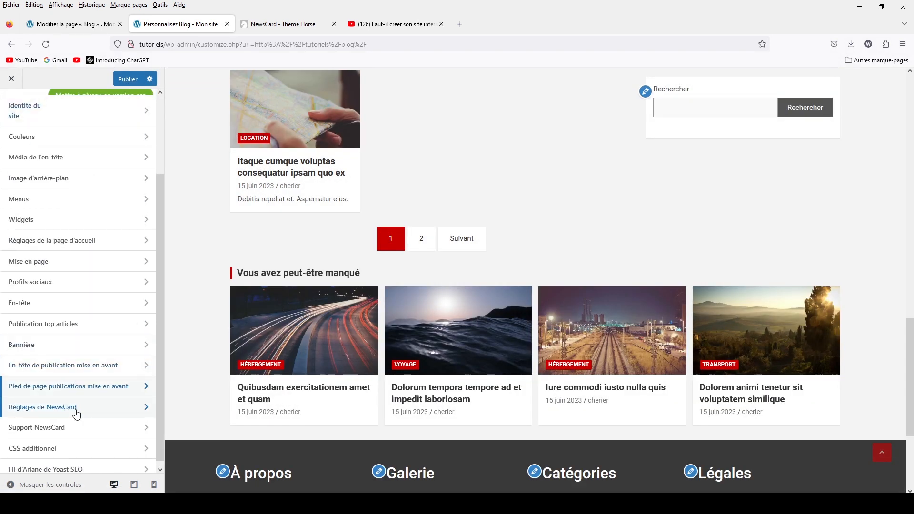
Step: View the NewsCard support options, and preview the home page down to its popular and missed publication sections
click(57, 428)
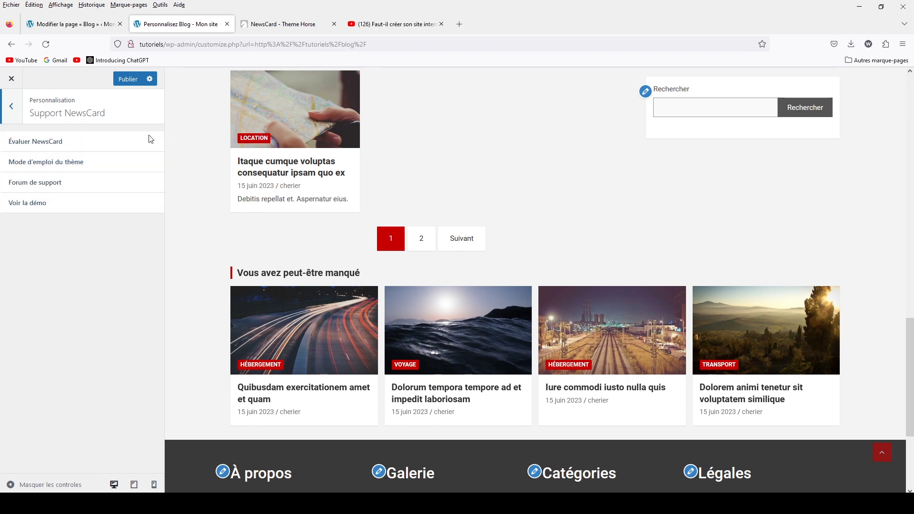
click(7, 113)
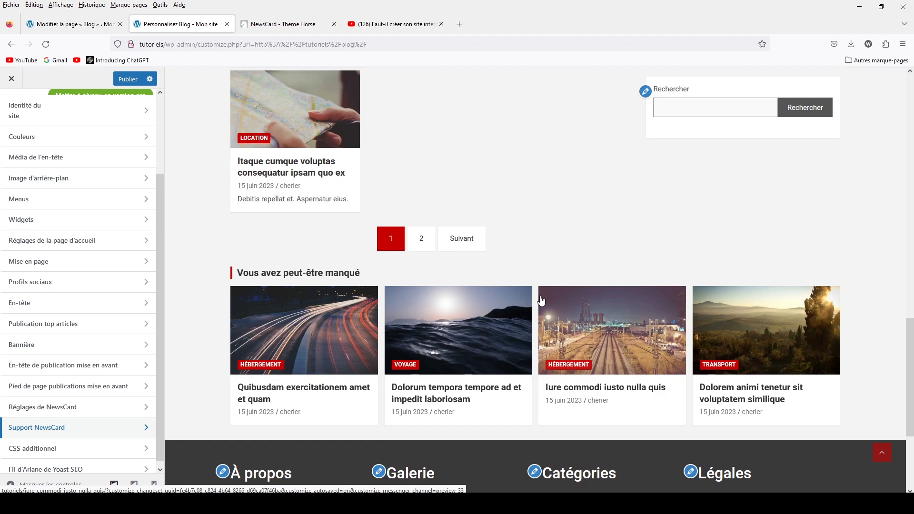
scroll(542, 300, up, 15)
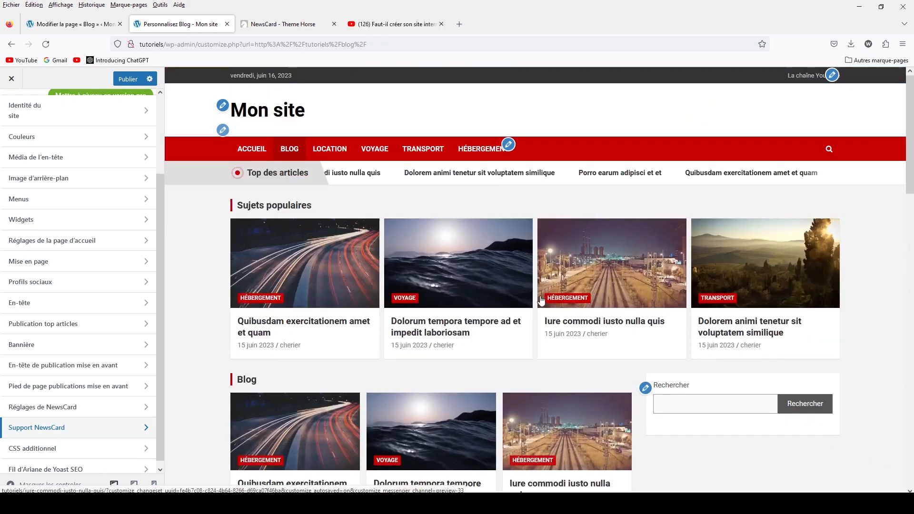
click(255, 150)
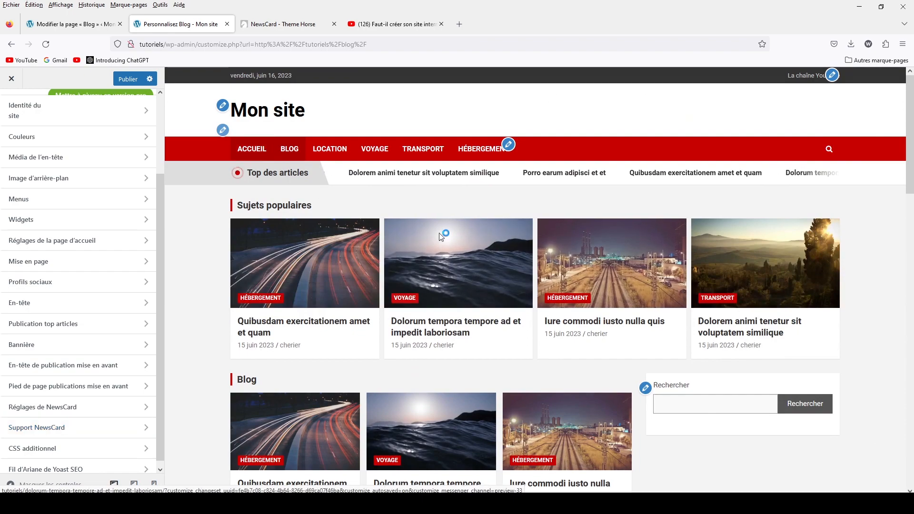
scroll(536, 254, down, 5)
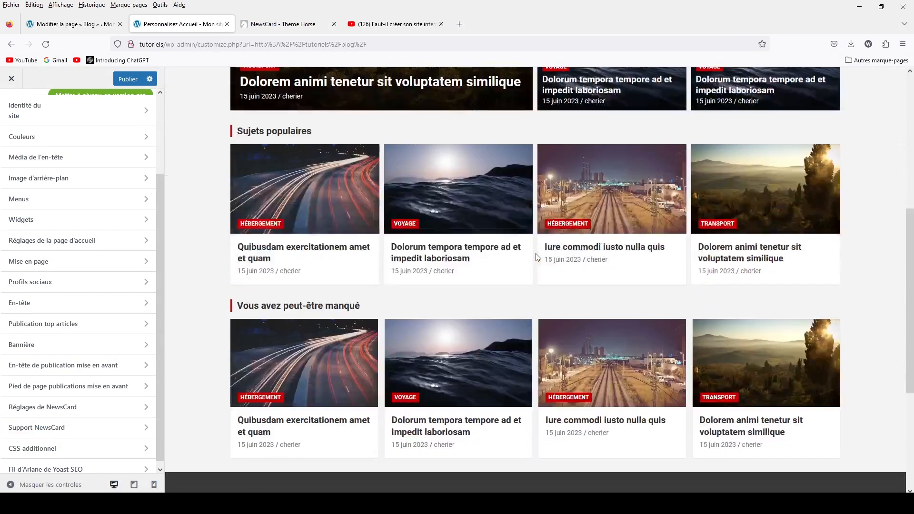
Step: Review the home page preview from the main articles down to the missed publications and the footer widgets
scroll(406, 261, down, 4)
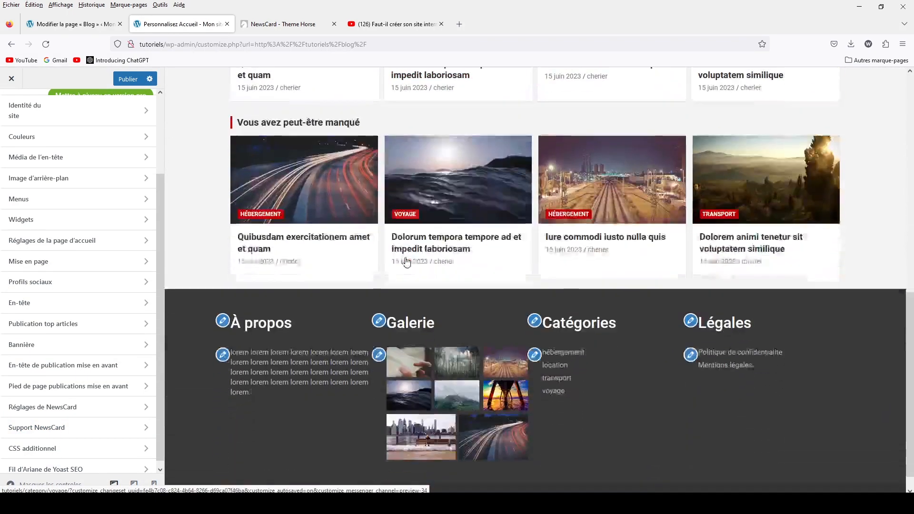
scroll(406, 261, up, 4)
scroll(406, 262, up, 5)
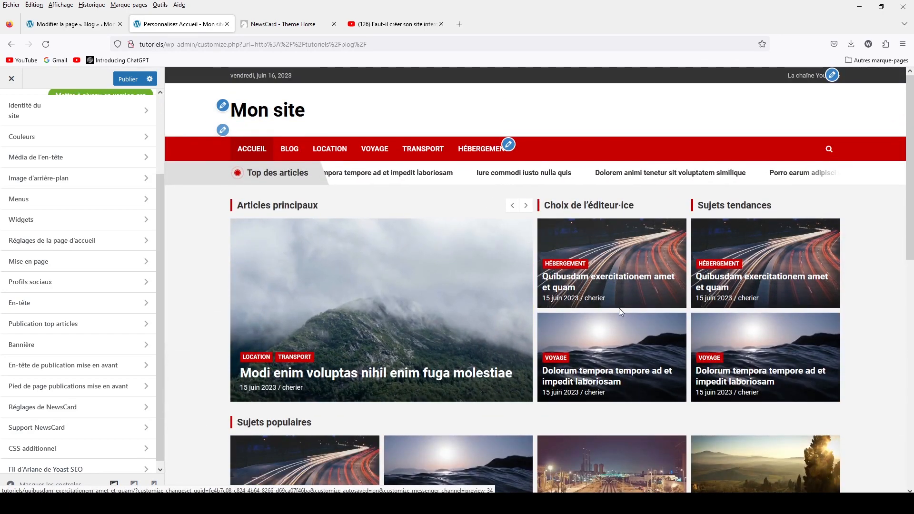
scroll(705, 263, down, 2)
scroll(704, 264, down, 3)
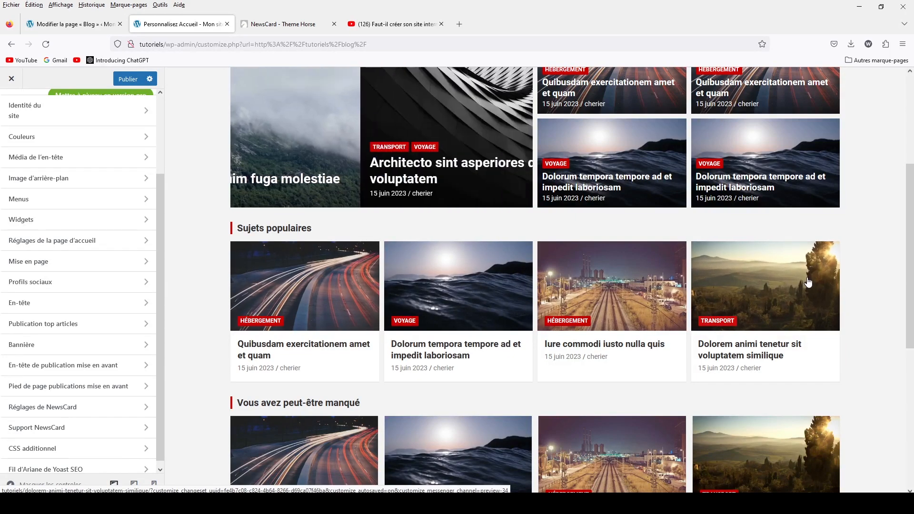
scroll(630, 281, down, 1)
scroll(631, 281, down, 3)
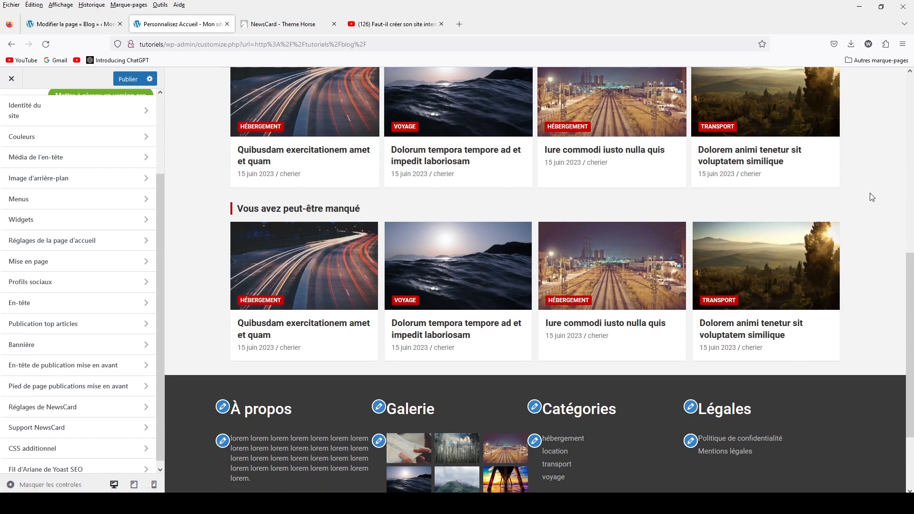
Step: Open the widget area of the home page content section
click(78, 225)
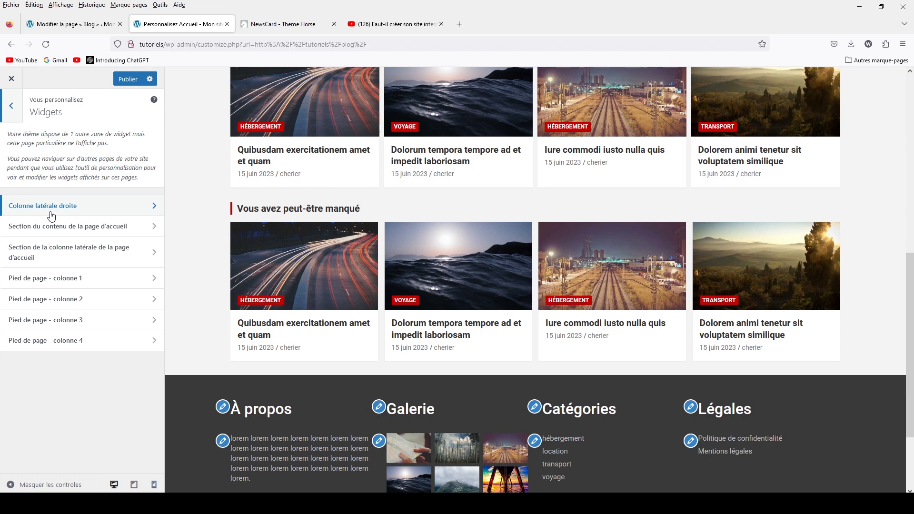
click(70, 227)
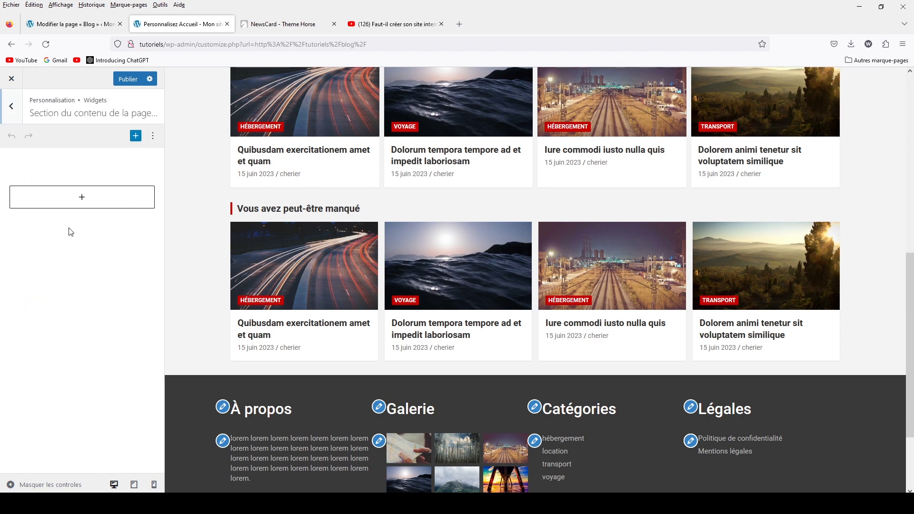
Step: Add the "TH : publications horizontales/verticales" widget to the home page content section from the full block list
click(83, 199)
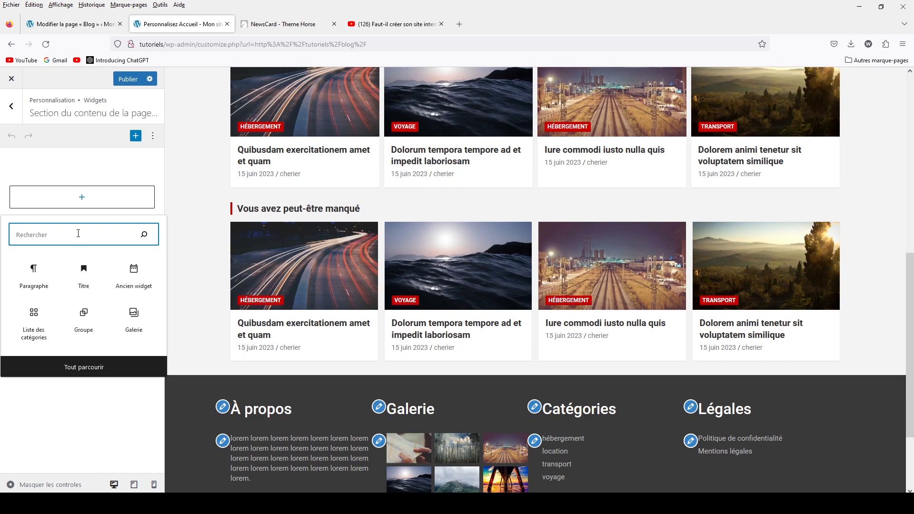
click(95, 367)
scroll(240, 343, down, 15)
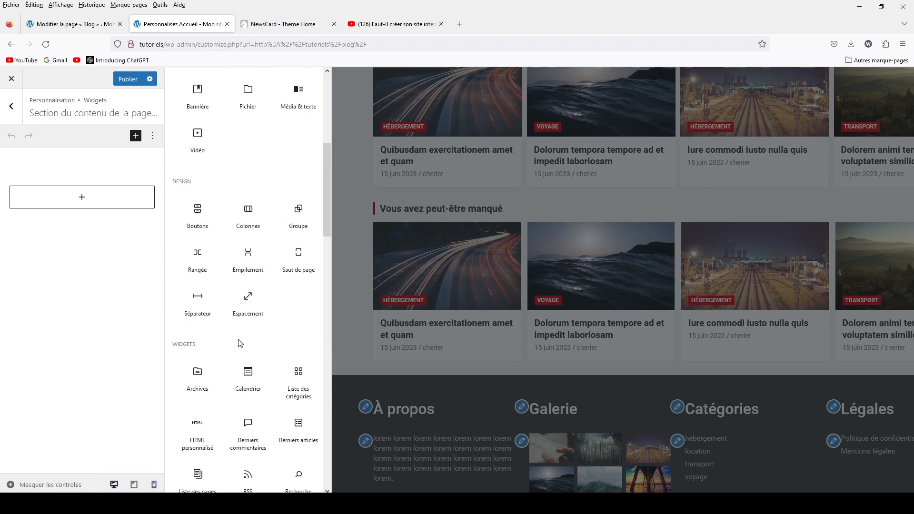
scroll(240, 343, up, 5)
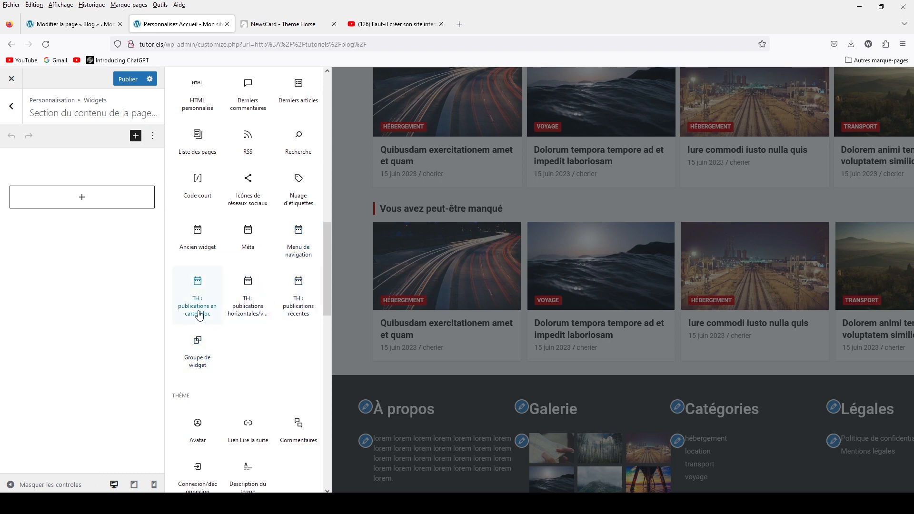
click(240, 323)
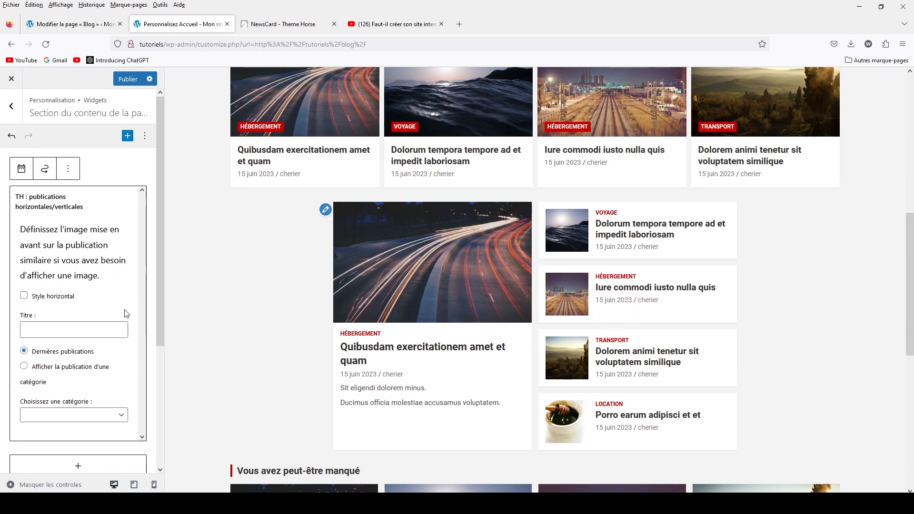
Step: Remove the horizontal/vertical publications widget from the home page content section
scroll(126, 313, down, 4)
scroll(126, 313, up, 3)
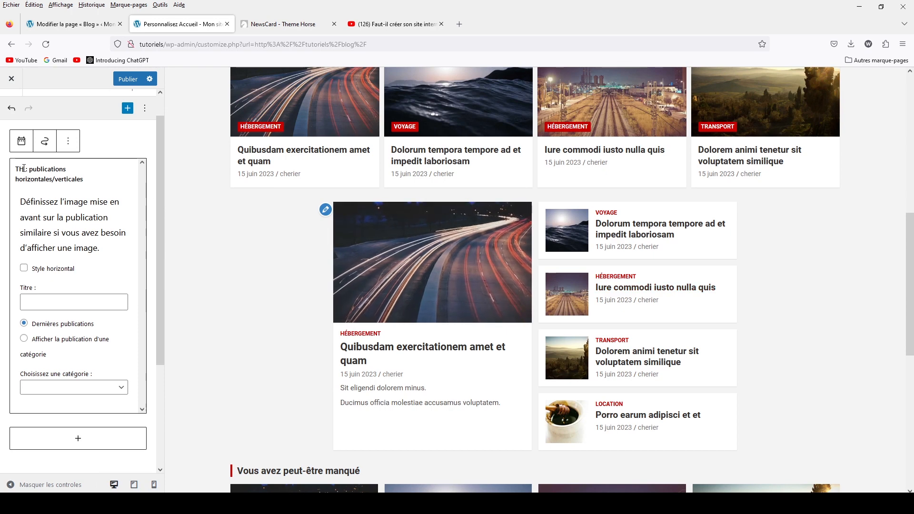
drag(20, 166, 81, 179)
click(68, 141)
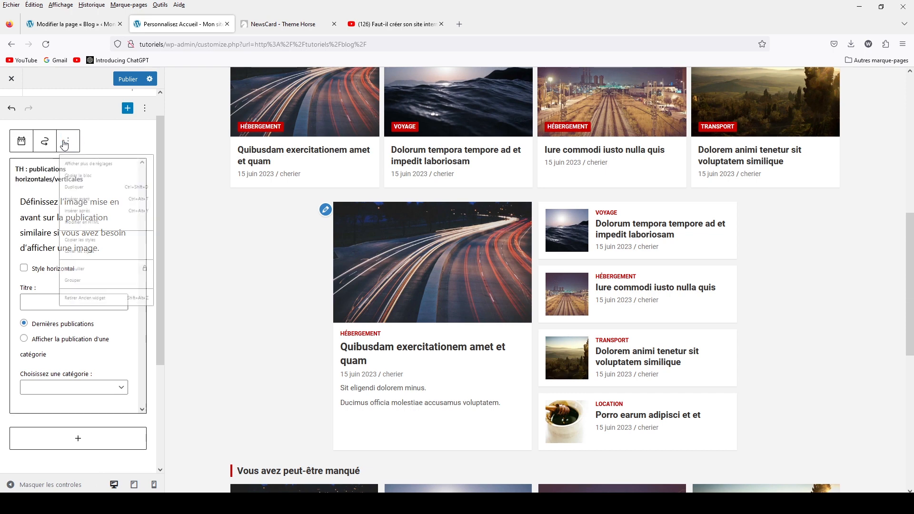
click(76, 375)
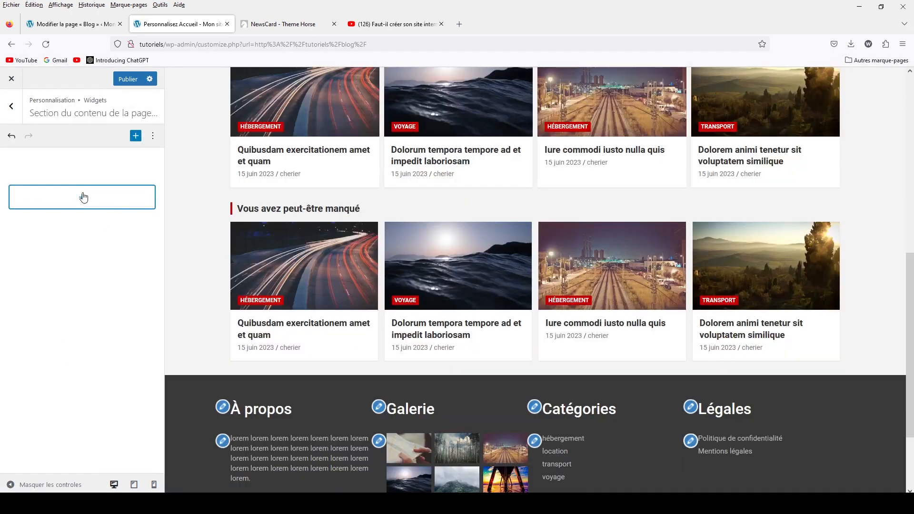
Step: Search the blocks for "horizon" and add the "TH : publications horizontales/verticales" widget to the home page content section
click(83, 197)
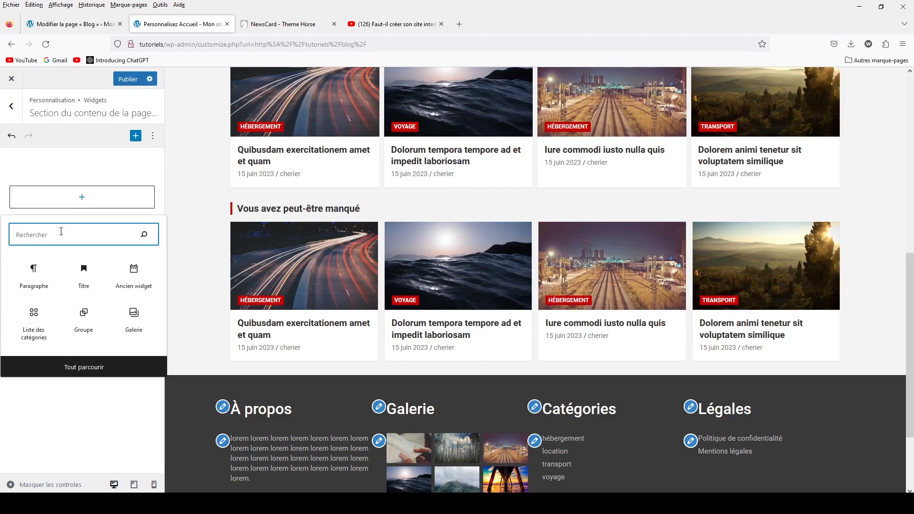
text(horizon)
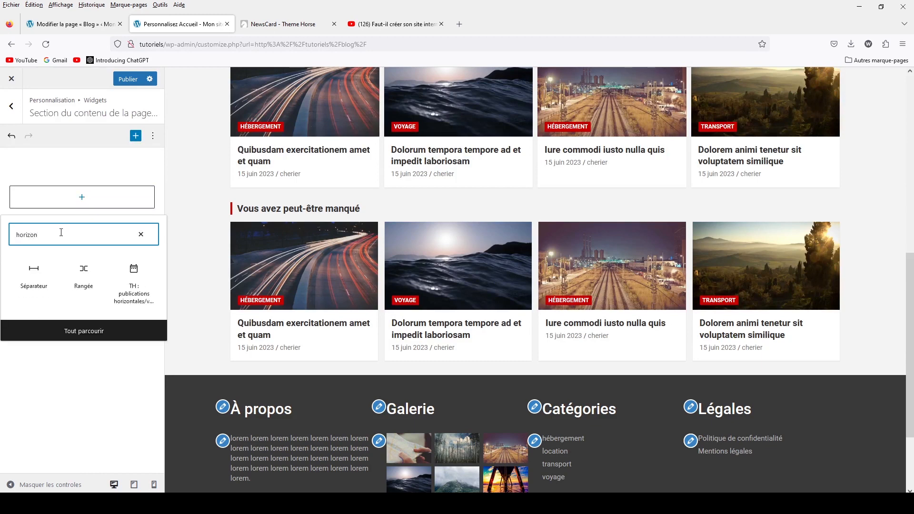
click(139, 304)
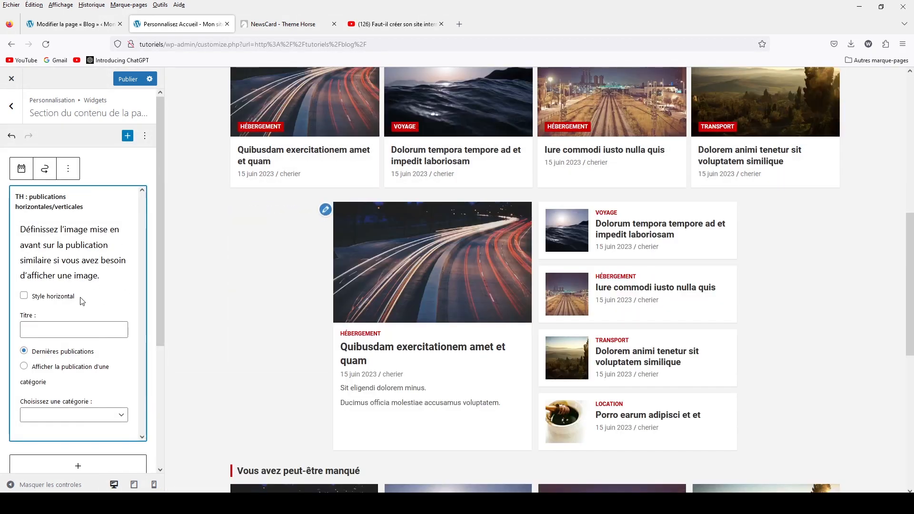
Step: Try the horizontal style and the title "Mon élément" on the horizontal/vertical publications widget, and clear both again
scroll(82, 300, down, 2)
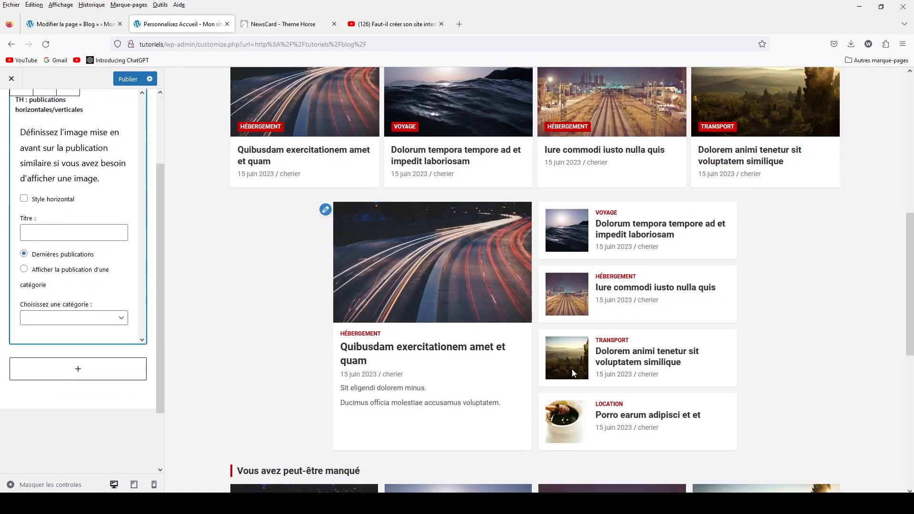
click(24, 198)
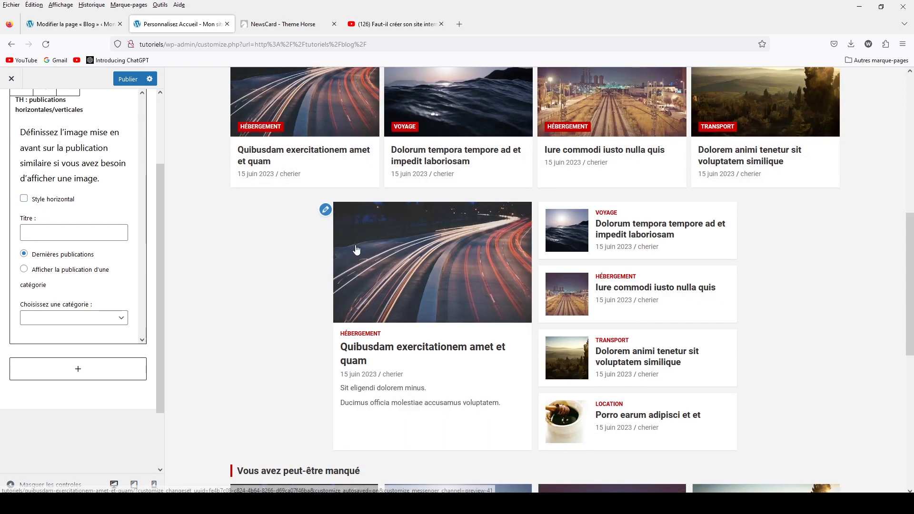
text(M)
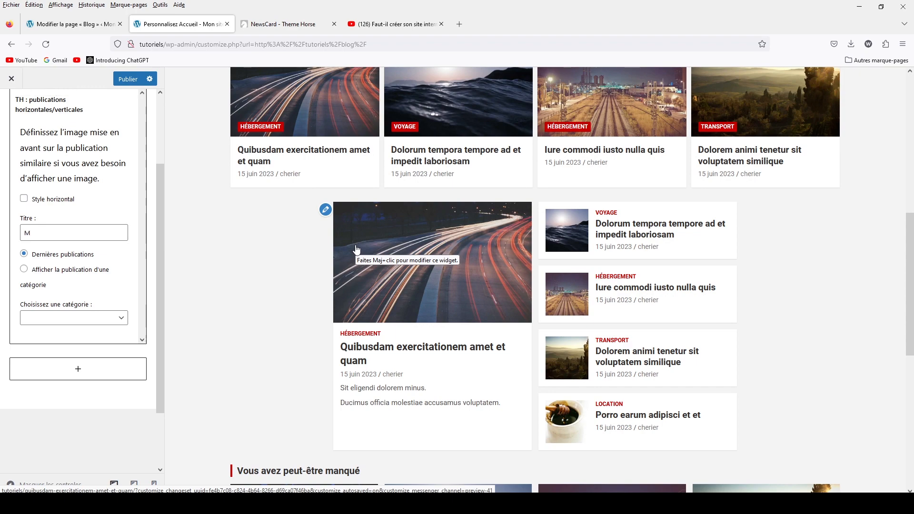
text(on élément)
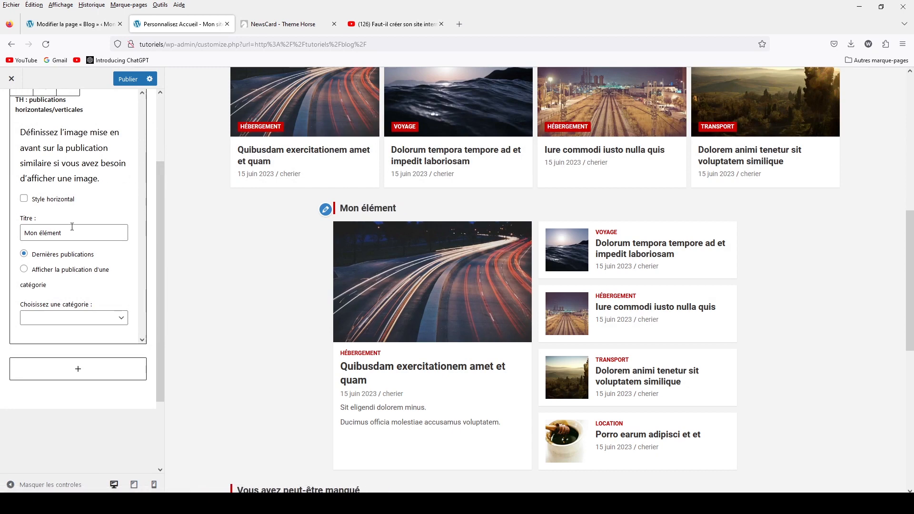
drag(62, 233, 2, 232)
key(BackSpace)
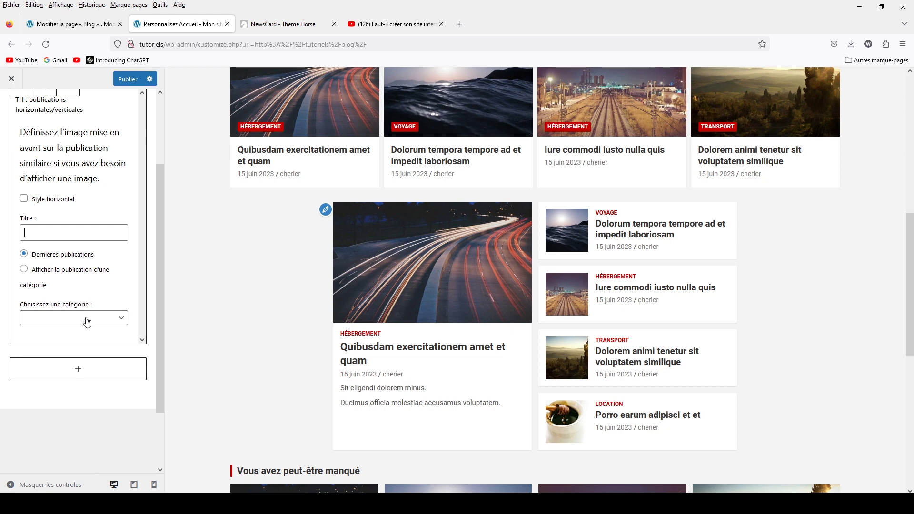
Step: Search the blocks for "th" and add the "TH : publications en carte/bloc" widget below the horizontal/vertical publications widget
click(91, 351)
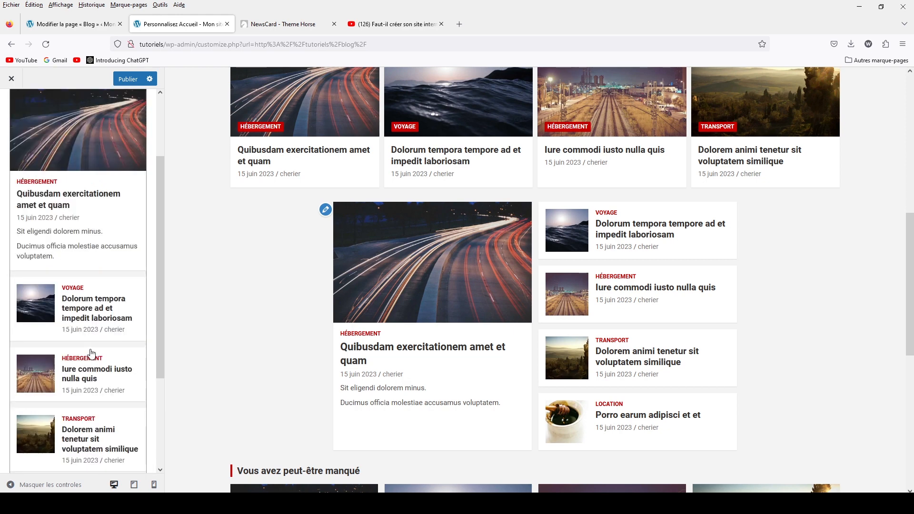
scroll(91, 352, down, 3)
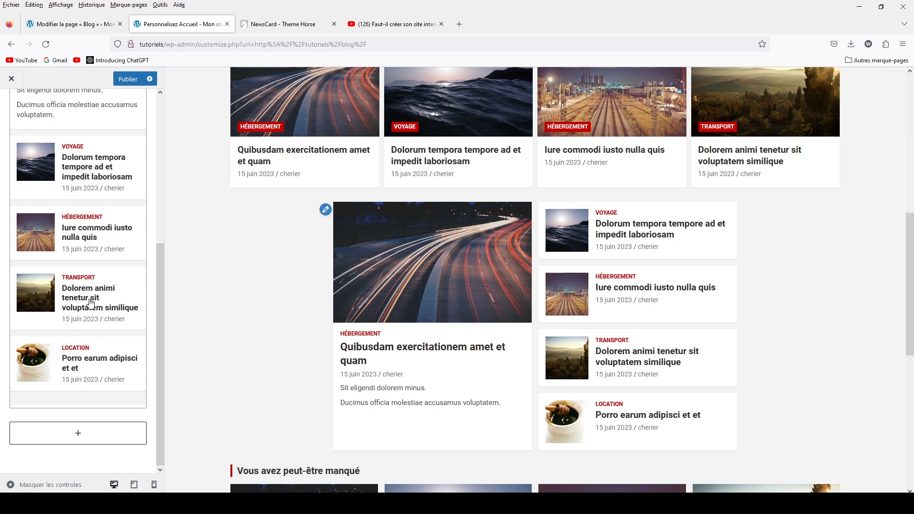
click(71, 433)
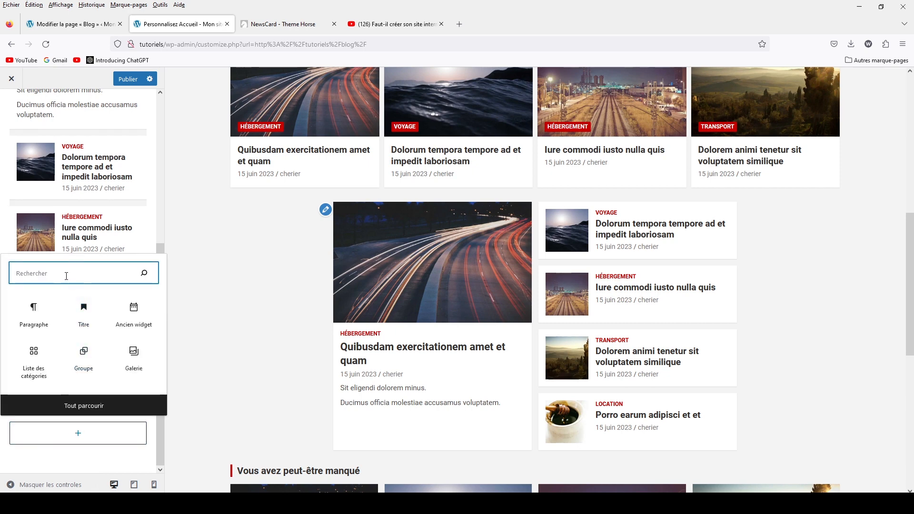
text(th)
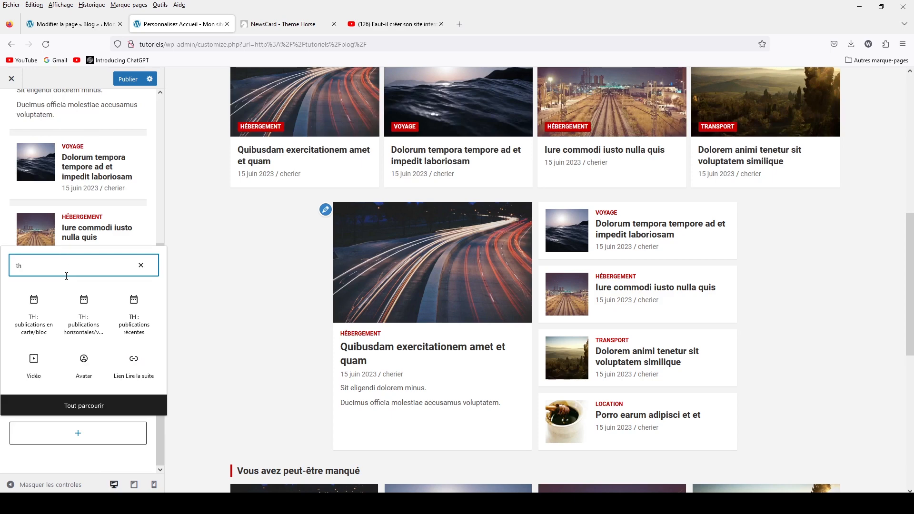
click(34, 318)
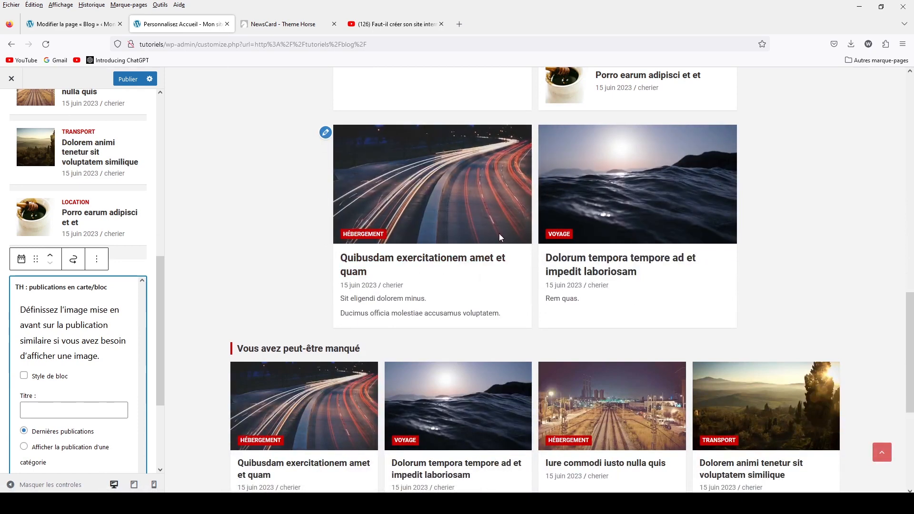
Step: Title the card/block publications widget "Voyage", select the voyage category and turn on its block style
scroll(91, 270, down, 3)
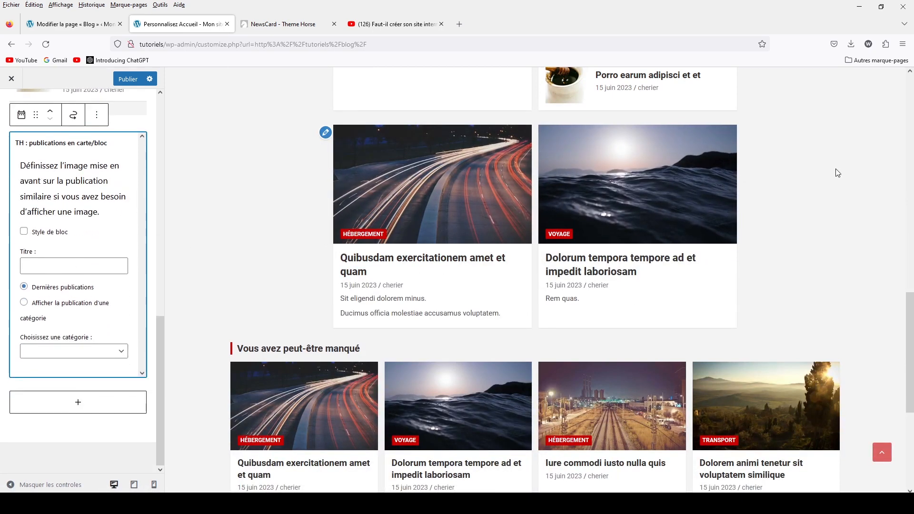
click(71, 273)
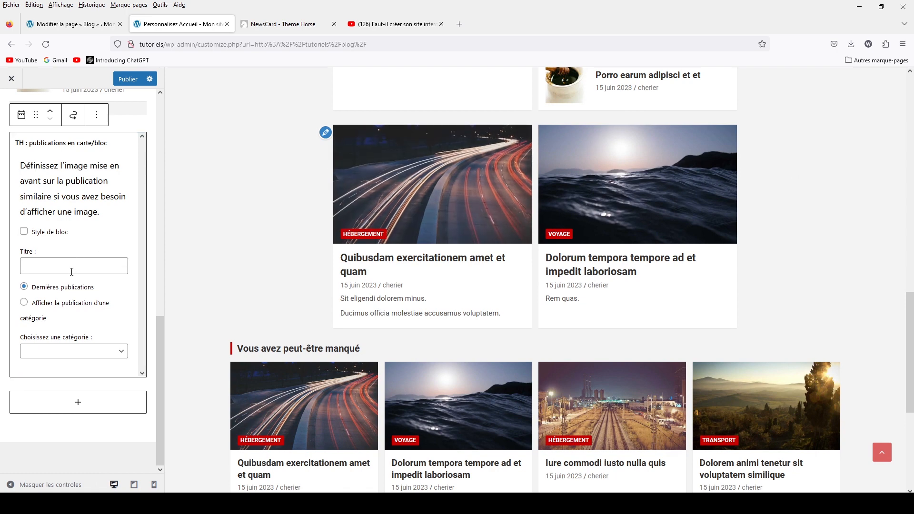
text(Voyage)
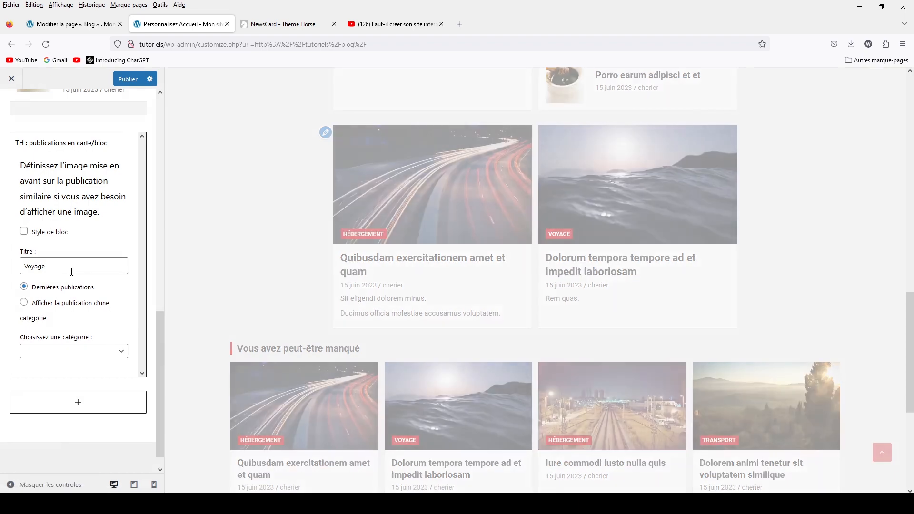
click(69, 352)
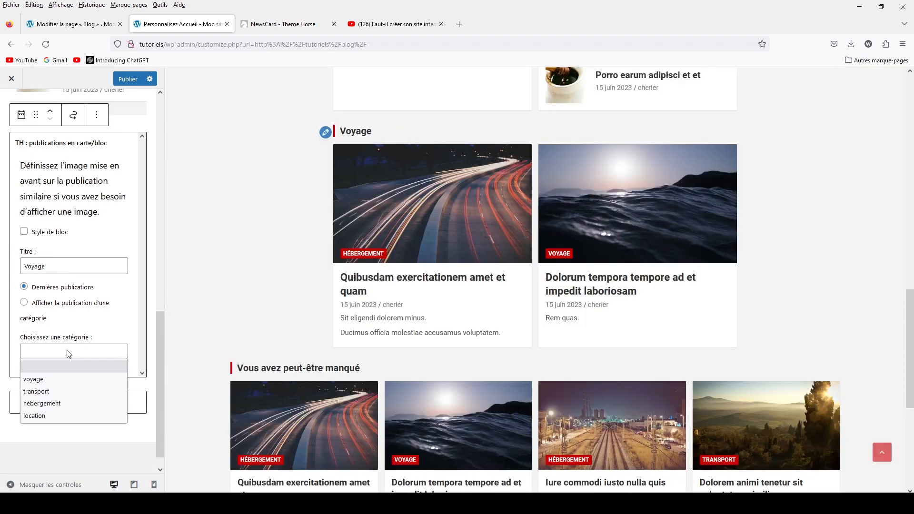
click(39, 378)
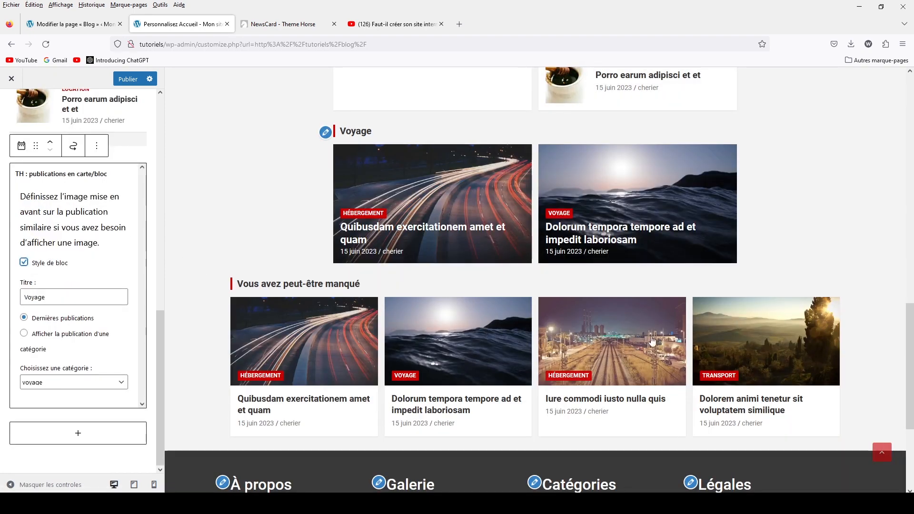
Step: Search the blocks for "th" and add another "TH : publications horizontales/verticales" widget below the Voyage card/block widget
scroll(556, 216, up, 6)
scroll(557, 216, down, 2)
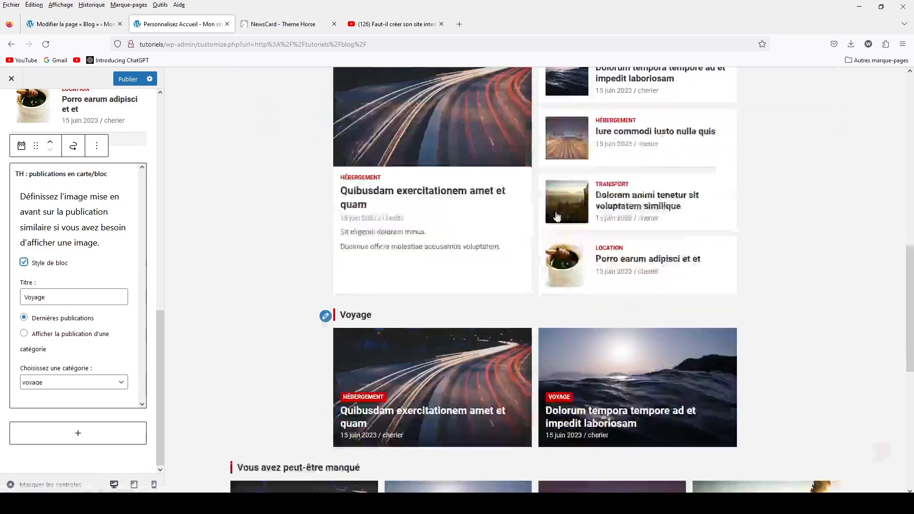
scroll(557, 217, down, 5)
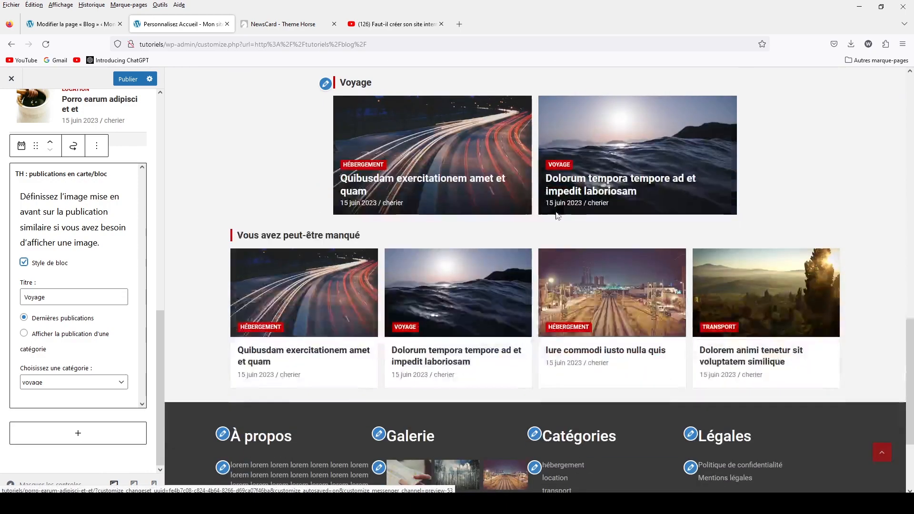
click(81, 436)
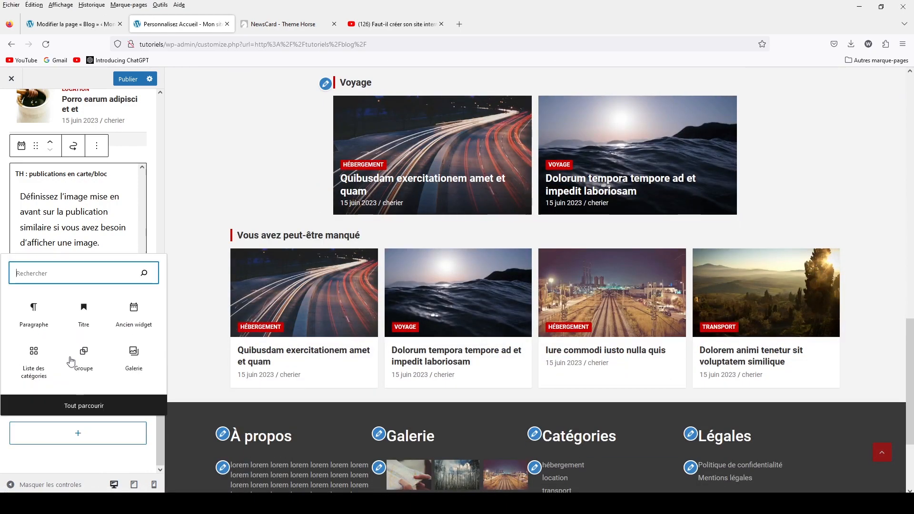
text(th)
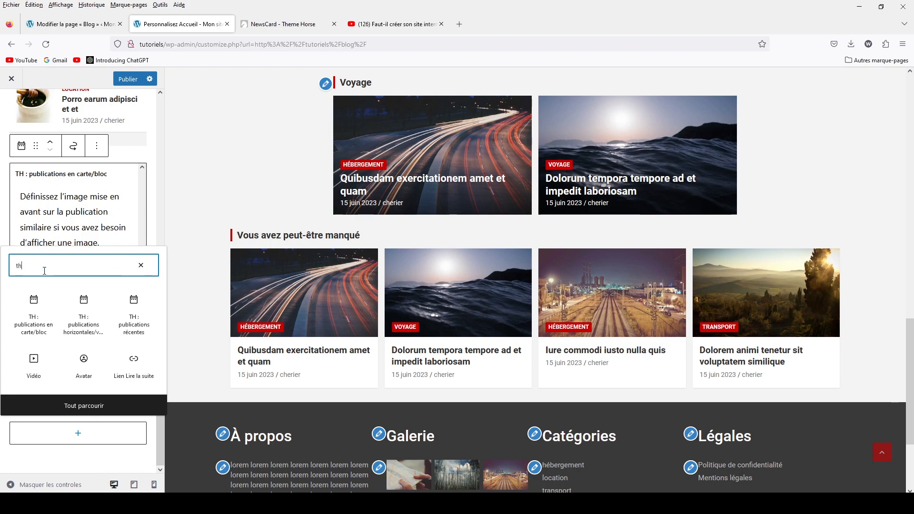
click(84, 314)
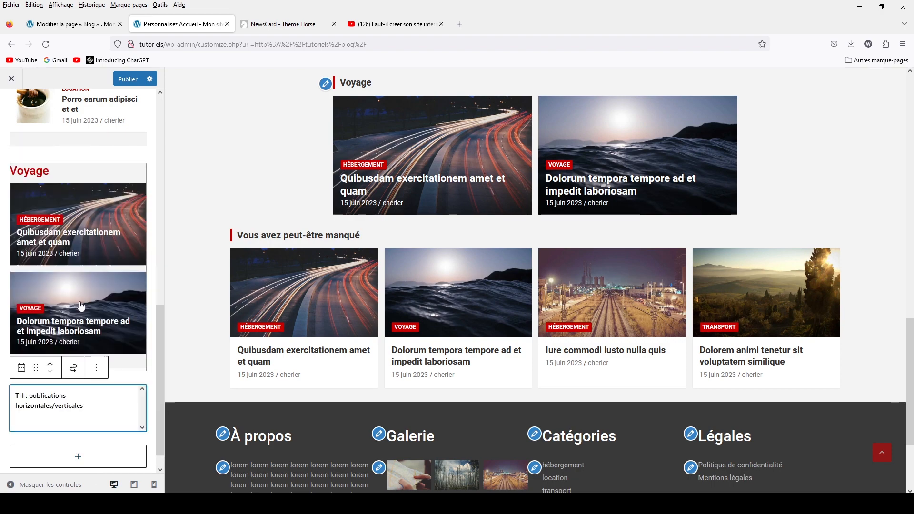
Step: Title the new horizontal/vertical publications widget "Transport"
scroll(80, 397, down, 6)
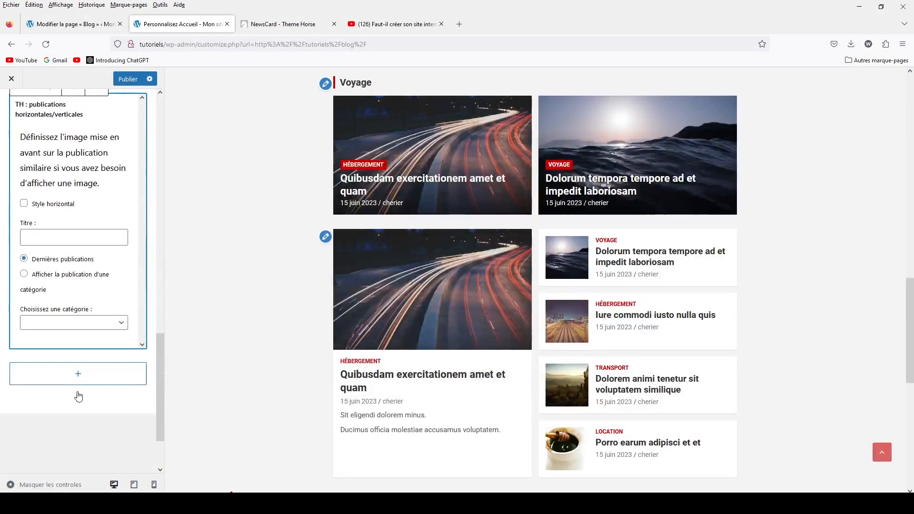
scroll(79, 394, up, 3)
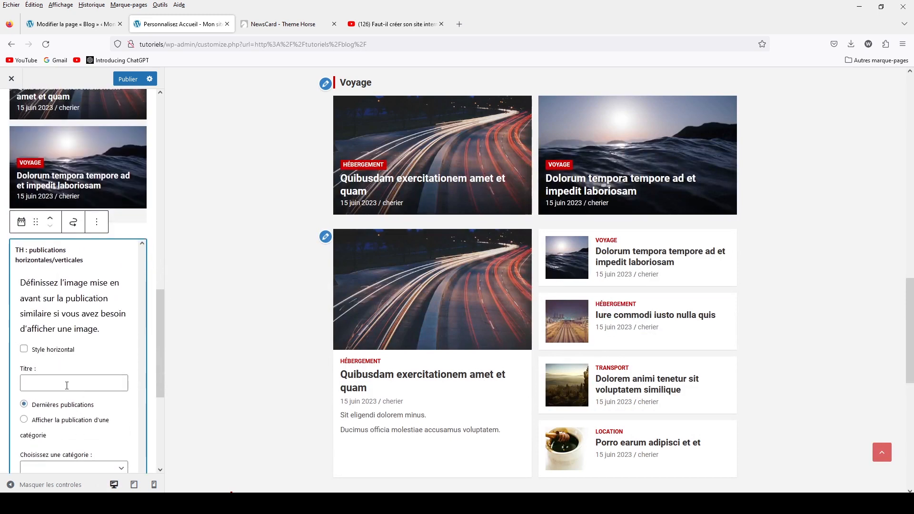
click(67, 385)
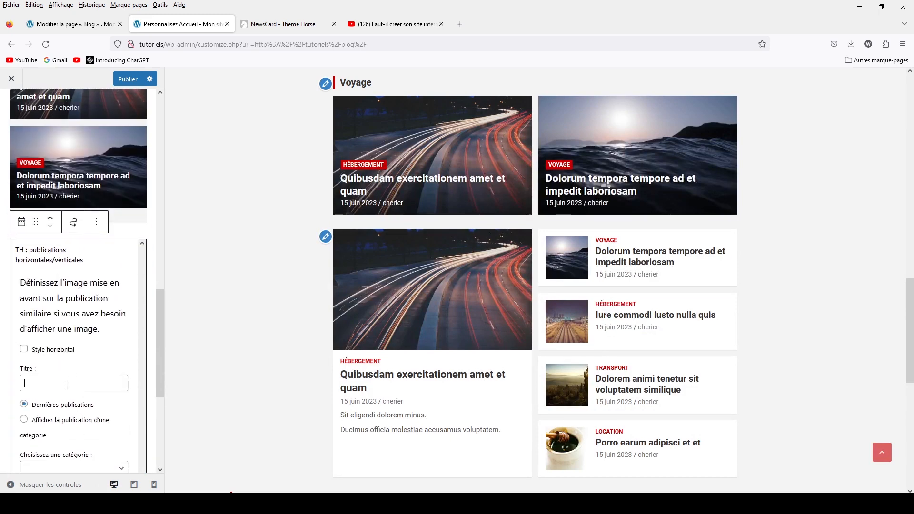
text(T)
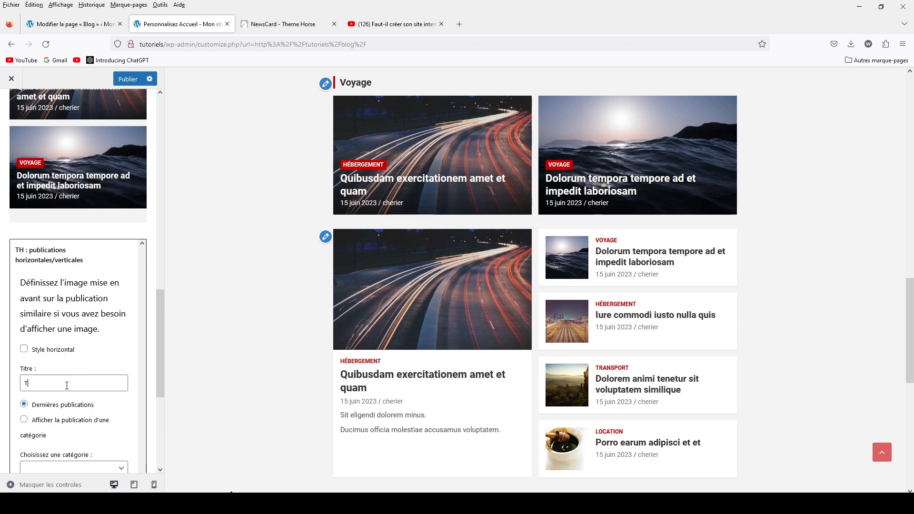
text(r)
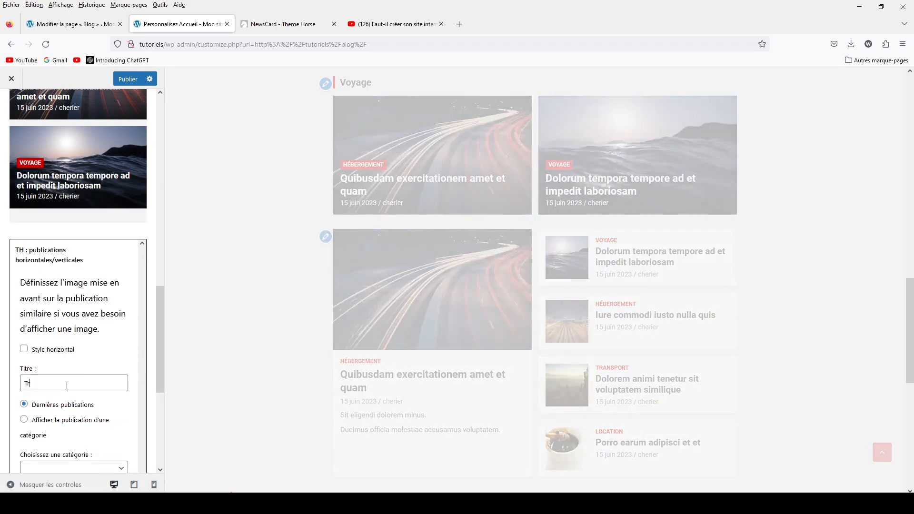
text(nabspor)
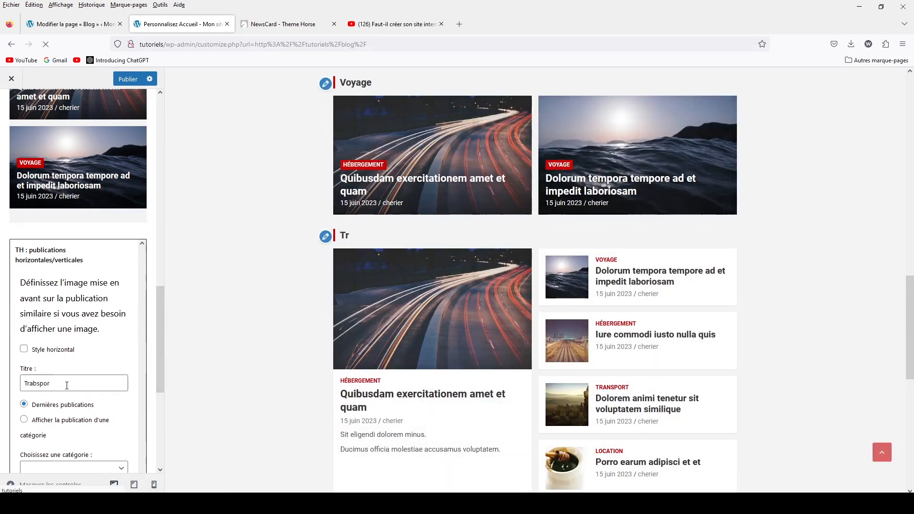
text(t)
click(36, 383)
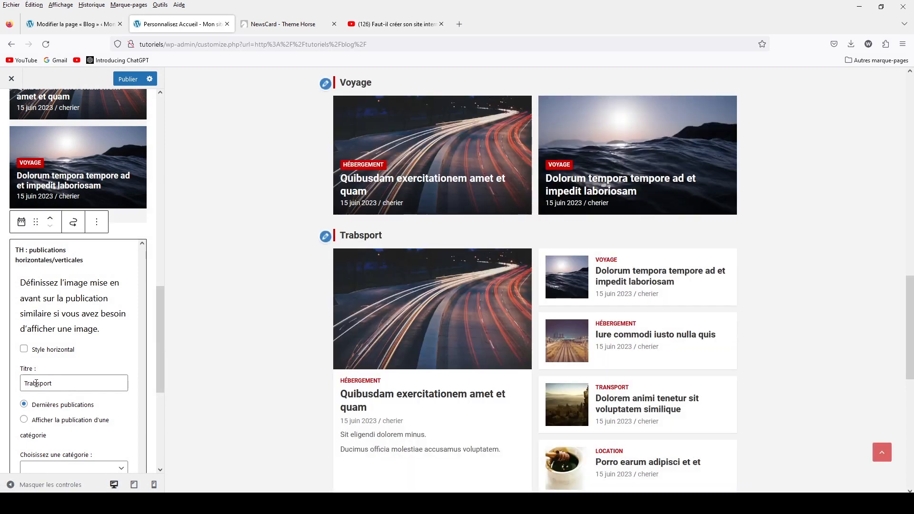
key(BackSpace)
text(n)
Step: Make the Transport widget show publications from the transport category, turn on its horizontal style and check the preview
scroll(71, 395, down, 3)
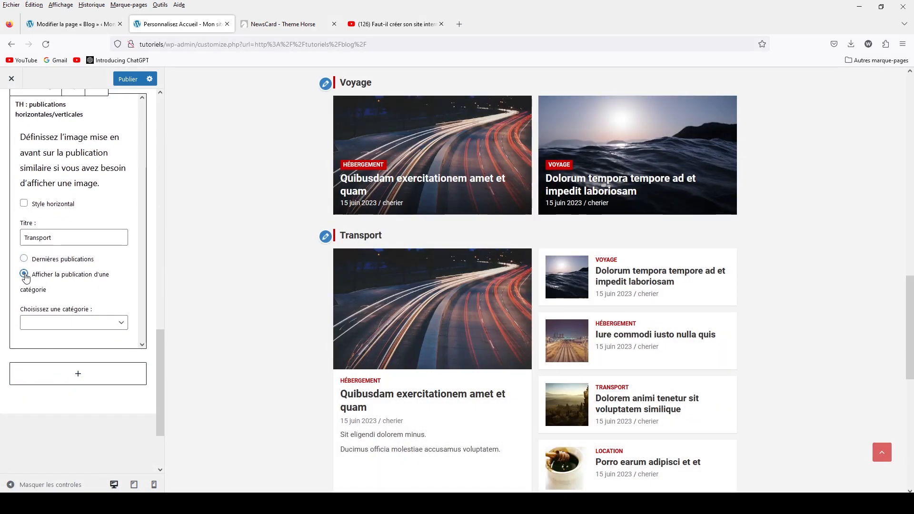
click(26, 277)
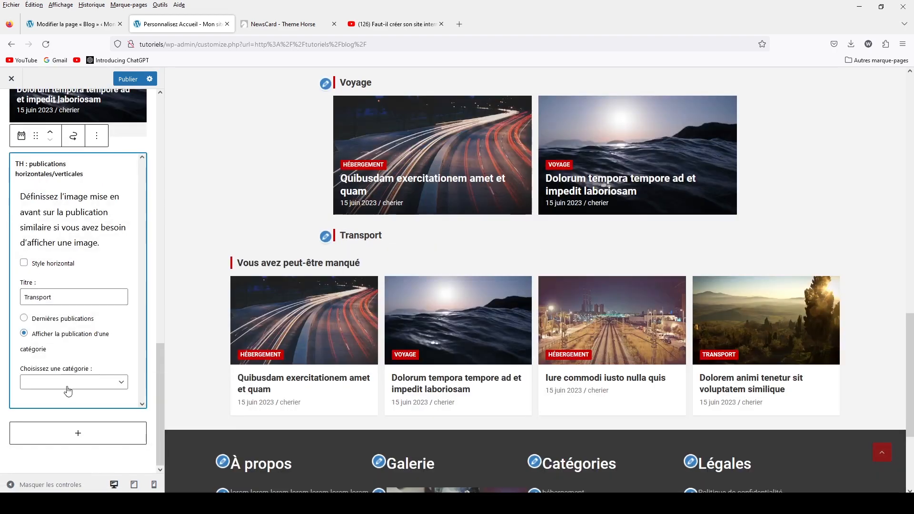
click(69, 383)
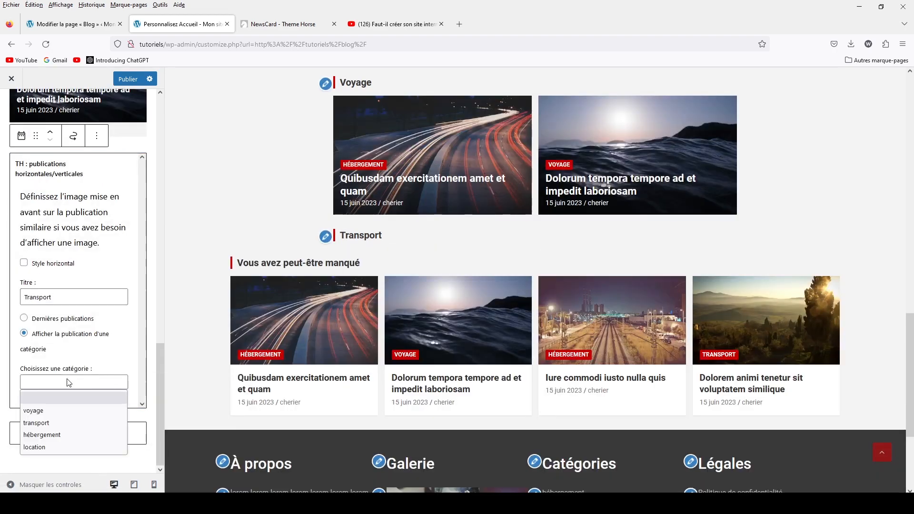
click(45, 423)
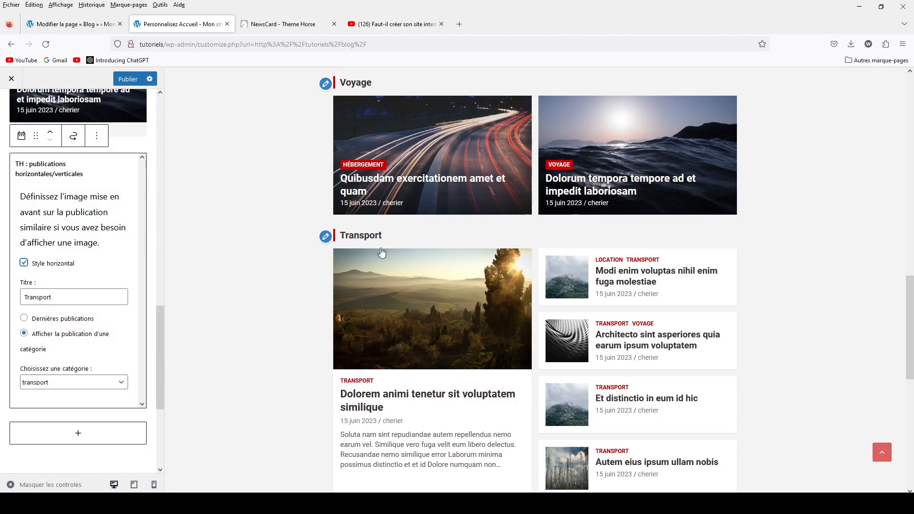
scroll(475, 207, down, 7)
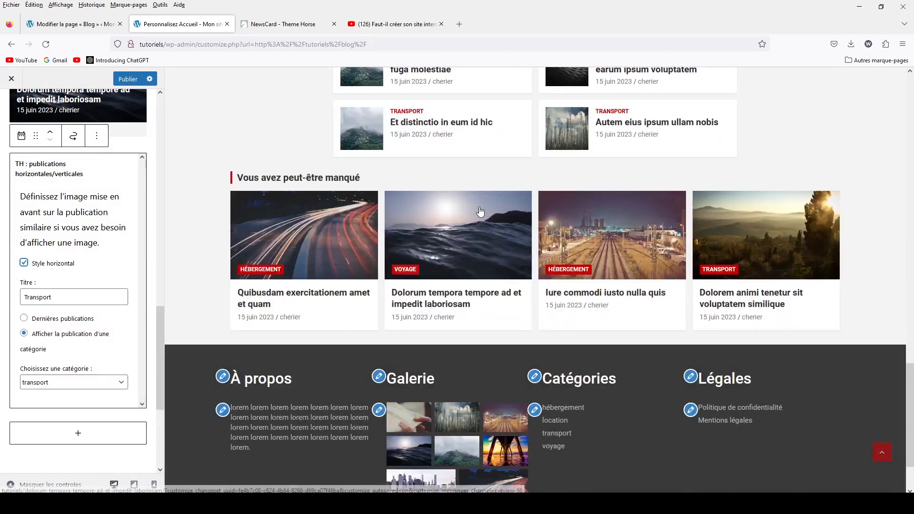
scroll(482, 211, up, 5)
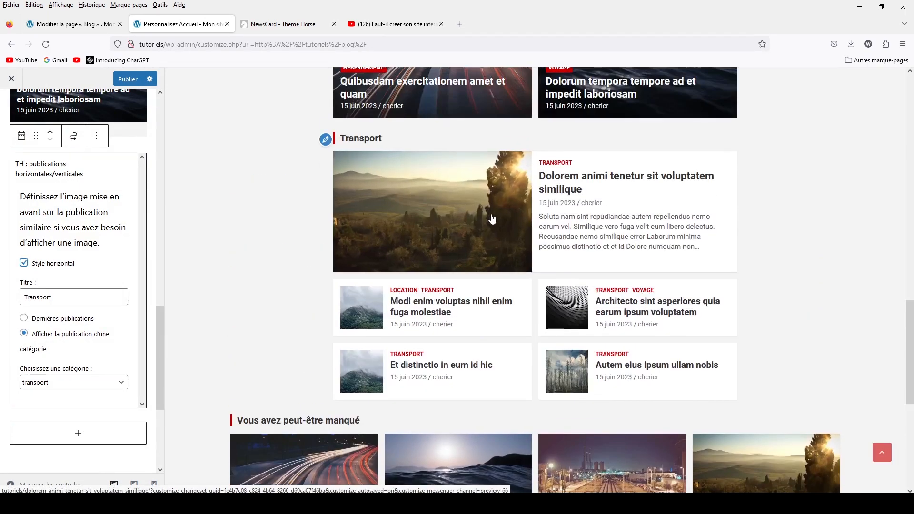
scroll(524, 314, up, 1)
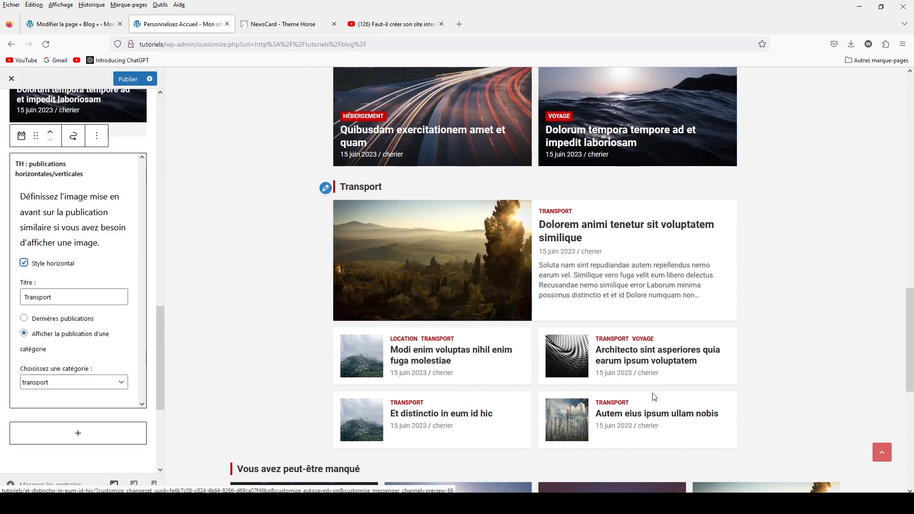
scroll(559, 190, up, 6)
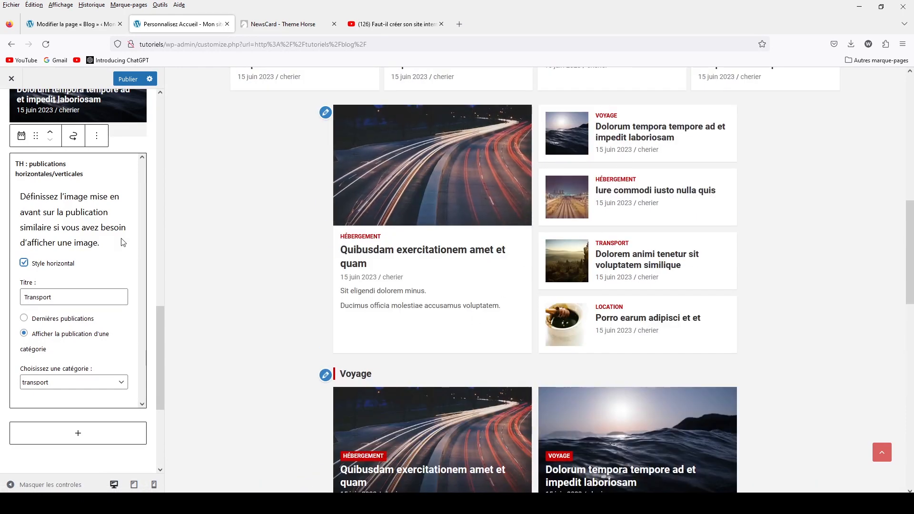
click(381, 107)
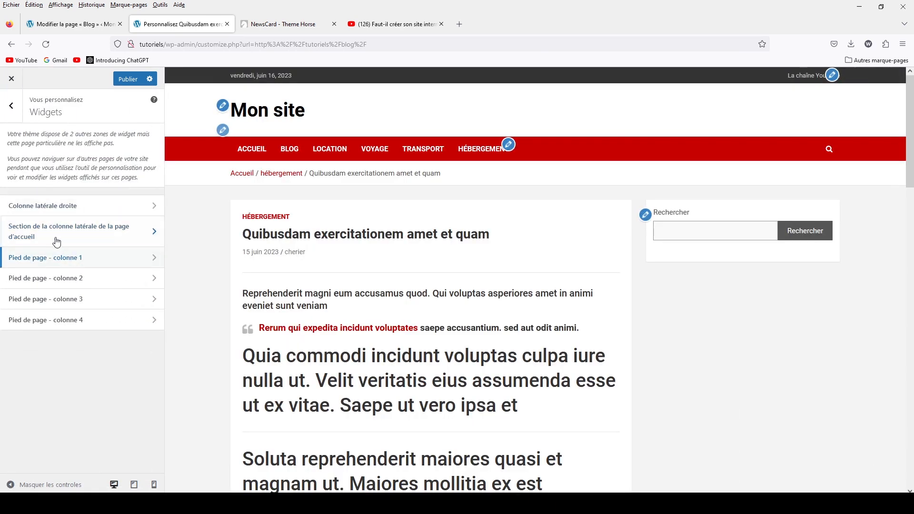
click(55, 241)
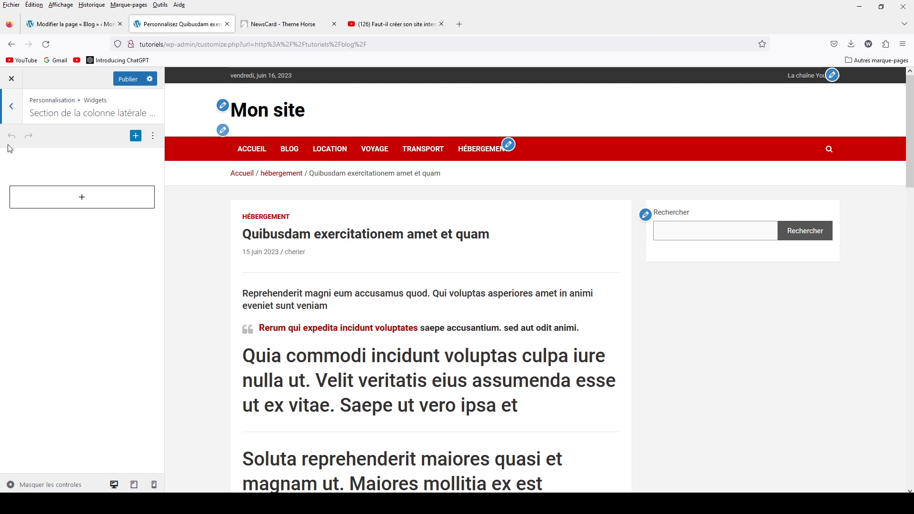
click(12, 116)
click(81, 225)
click(252, 149)
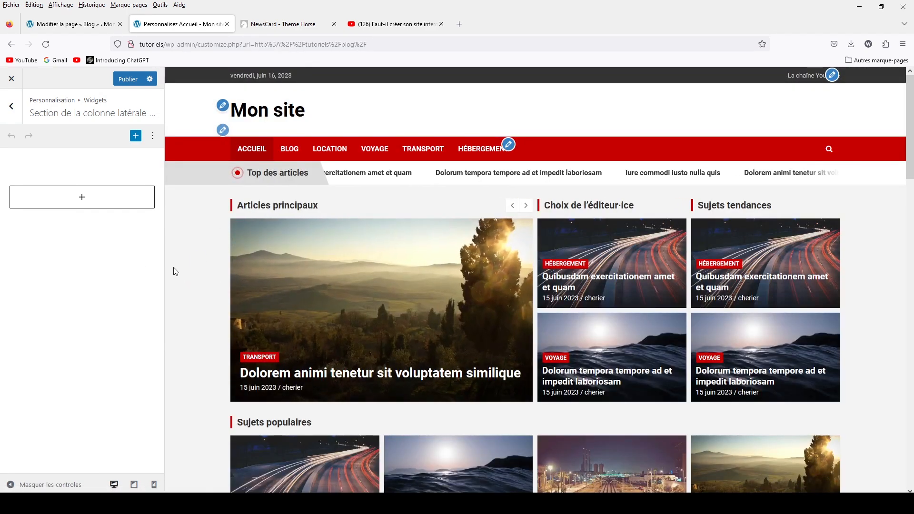
Step: Title the untitled horizontal/vertical publications widget above the Voyage widget "Hébergement"
scroll(192, 275, down, 7)
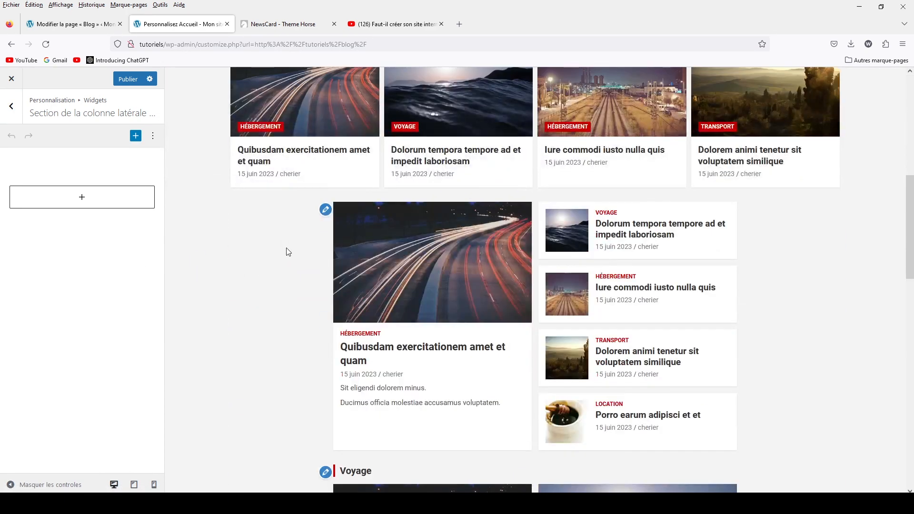
click(326, 211)
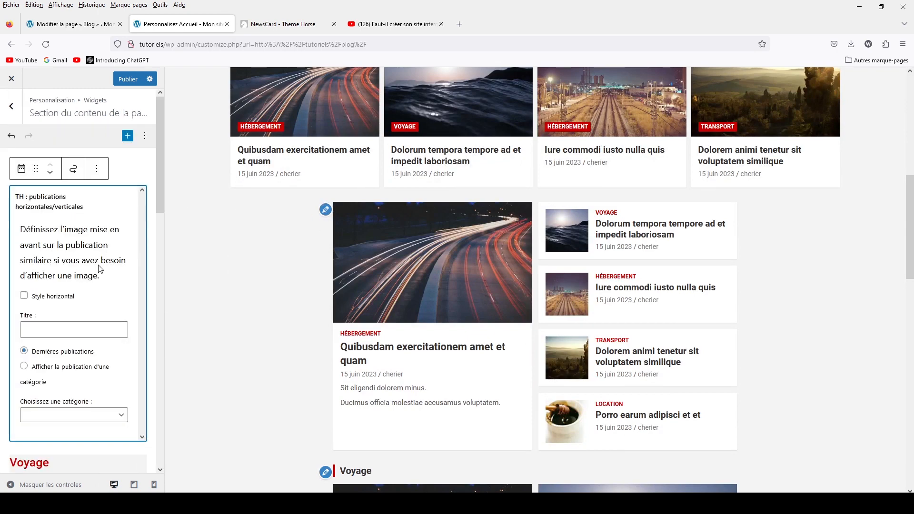
click(60, 329)
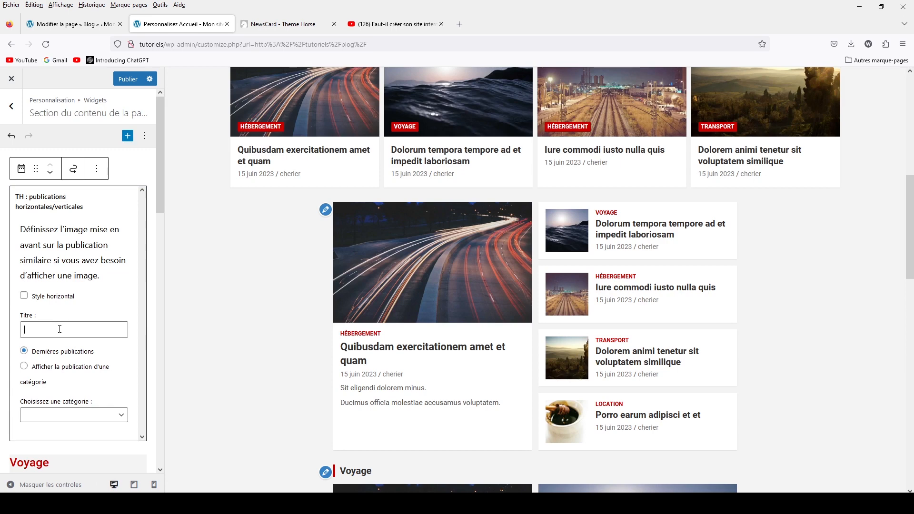
text(Hé)
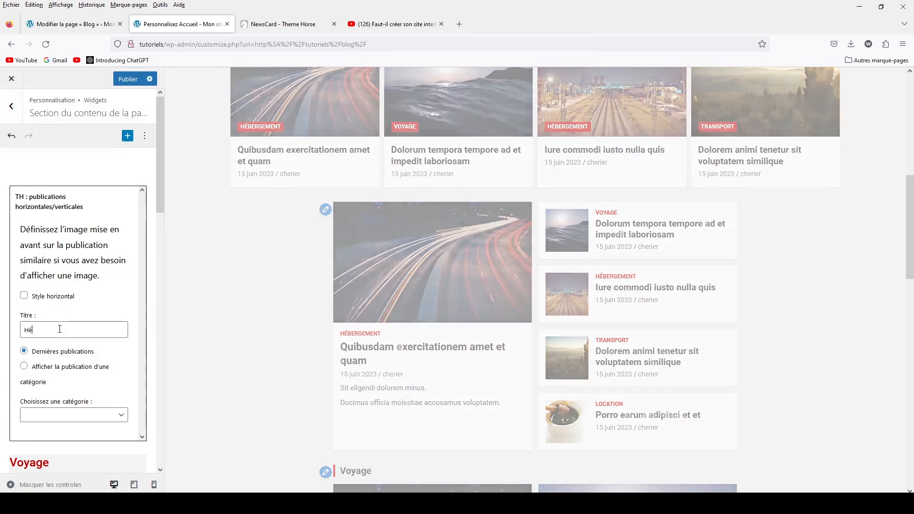
text(bergement)
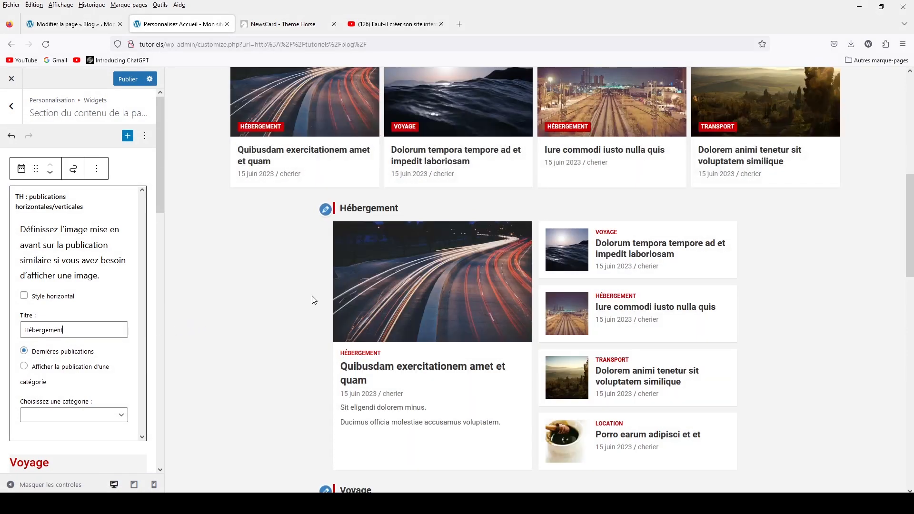
Step: Search the blocks for "th" and add the "TH : publications récentes" widget below the Transport widget
scroll(309, 300, down, 6)
scroll(313, 300, down, 5)
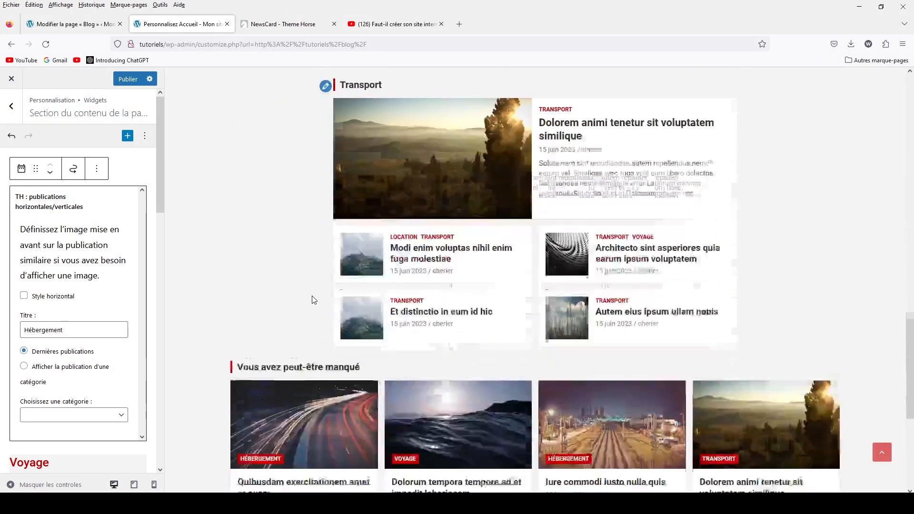
scroll(313, 300, down, 3)
scroll(79, 396, down, 15)
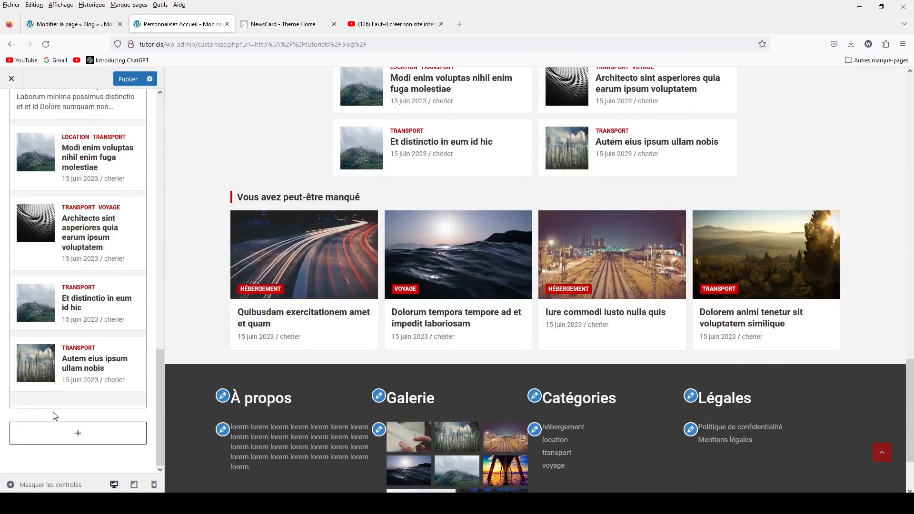
click(79, 433)
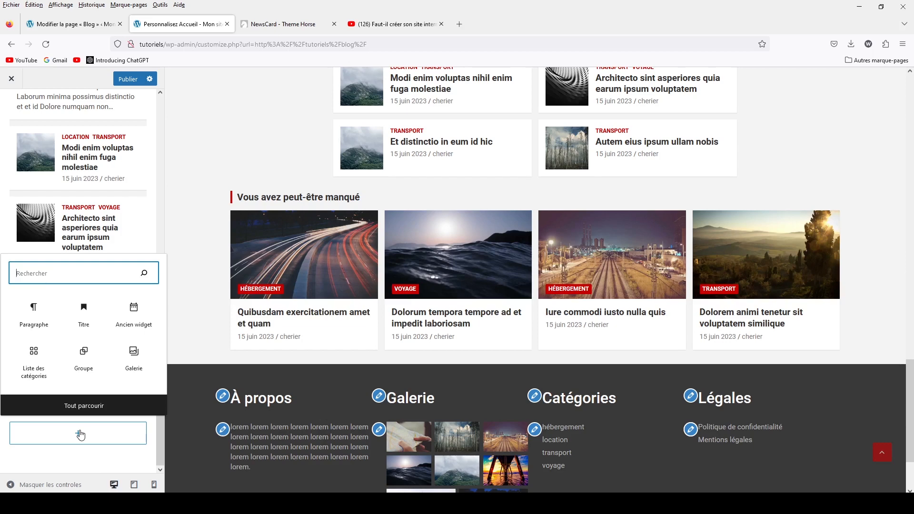
text(th)
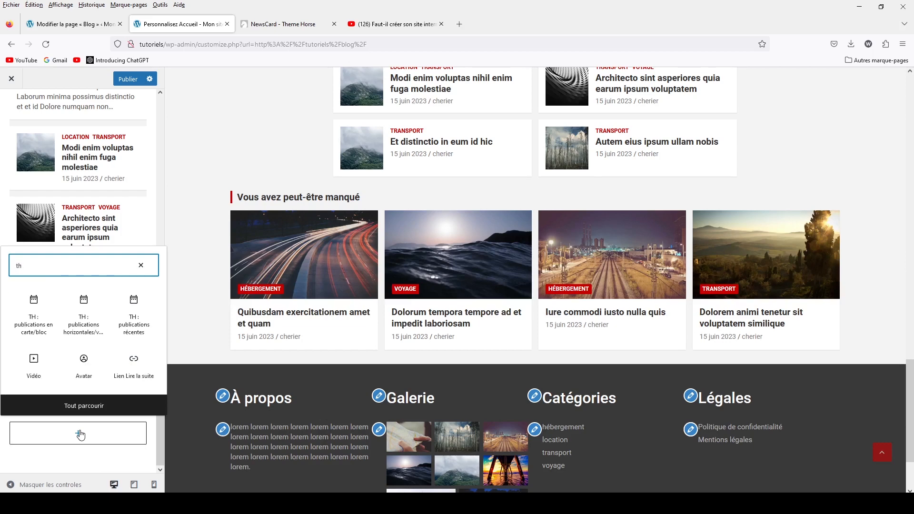
click(137, 332)
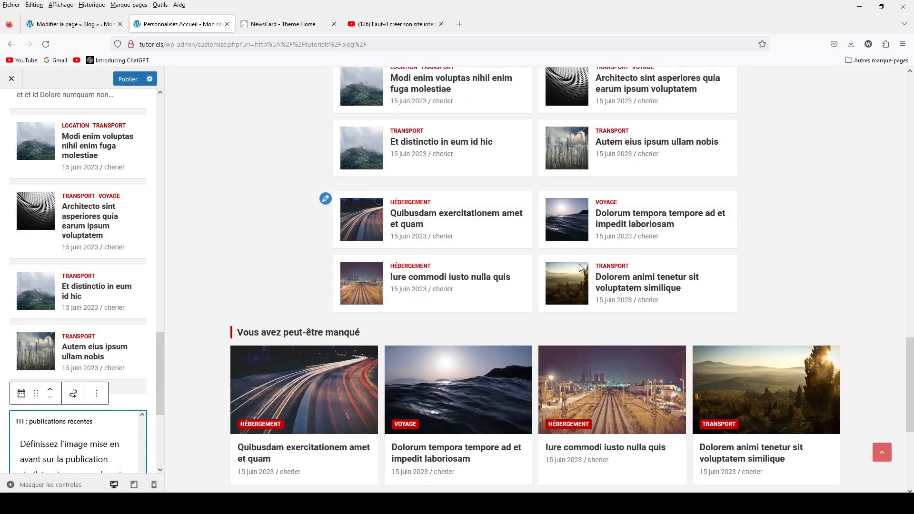
scroll(107, 369, down, 5)
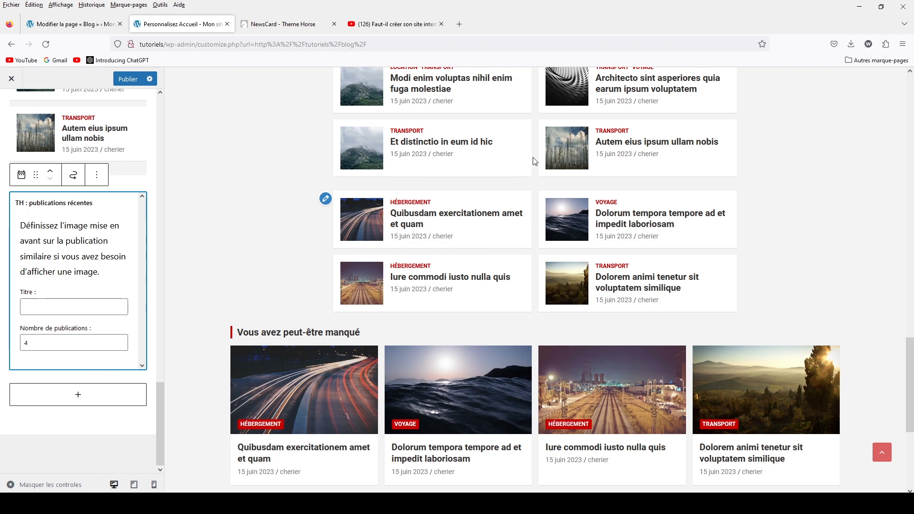
scroll(533, 161, up, 2)
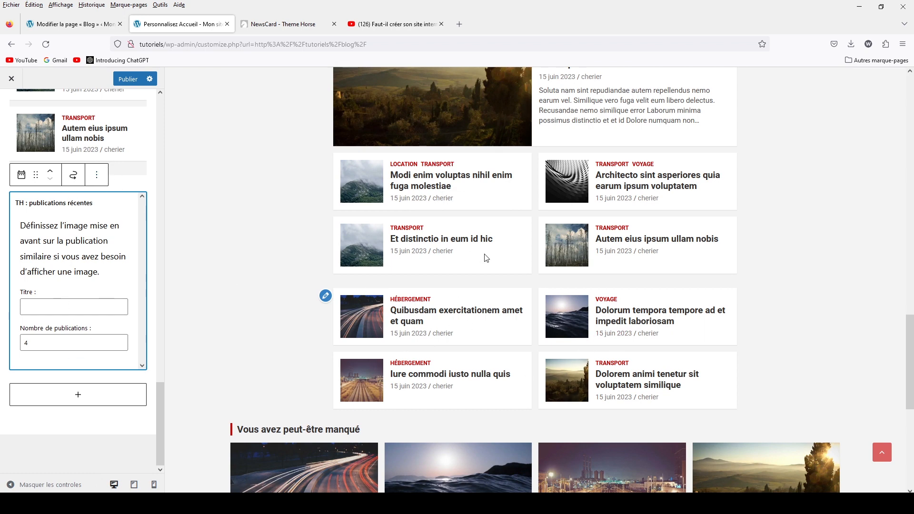
Step: Title the recent publications widget "Publications récentes" and check it in the preview
scroll(353, 164, up, 3)
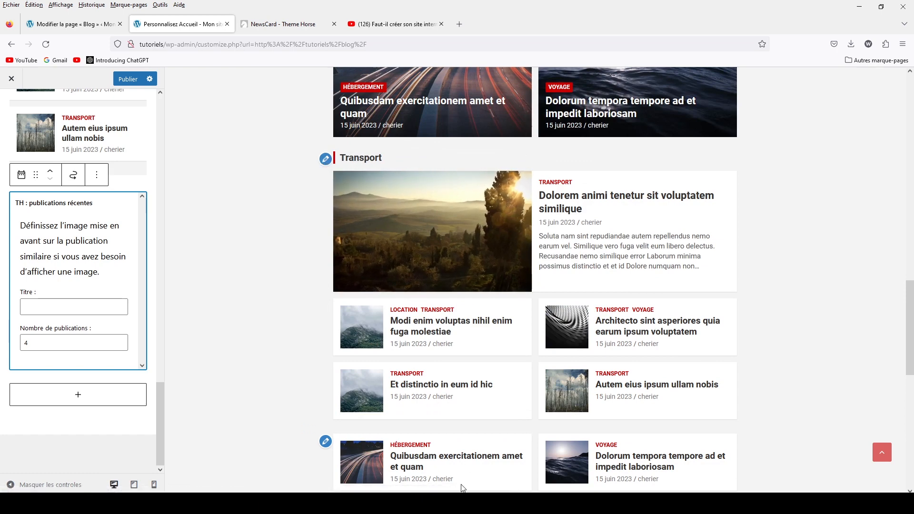
click(60, 306)
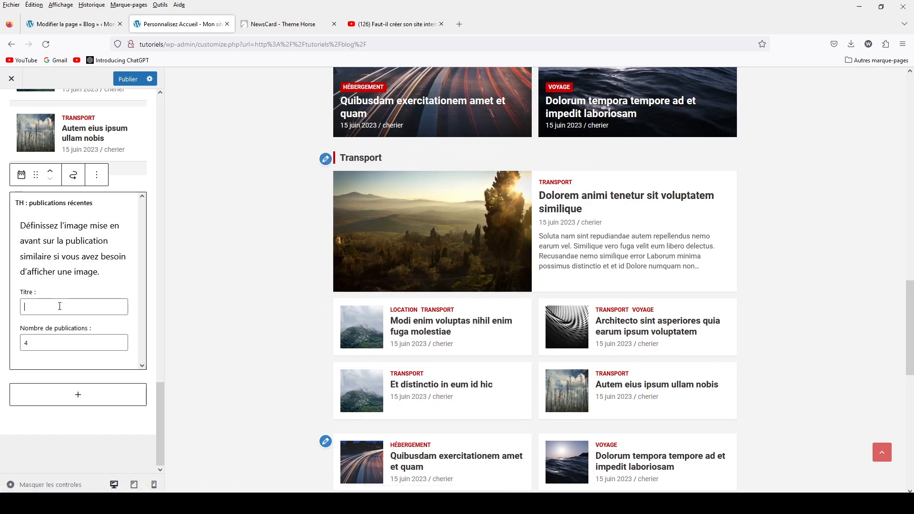
text(Pu)
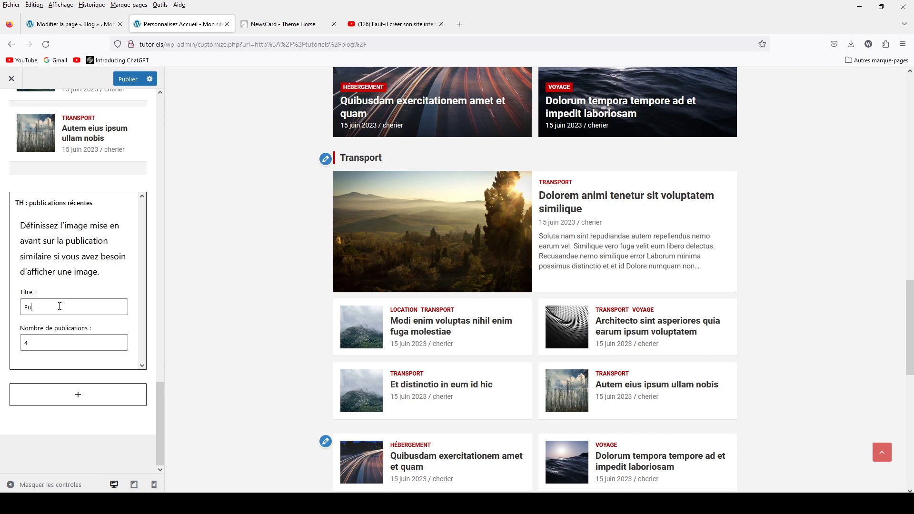
text(blication)
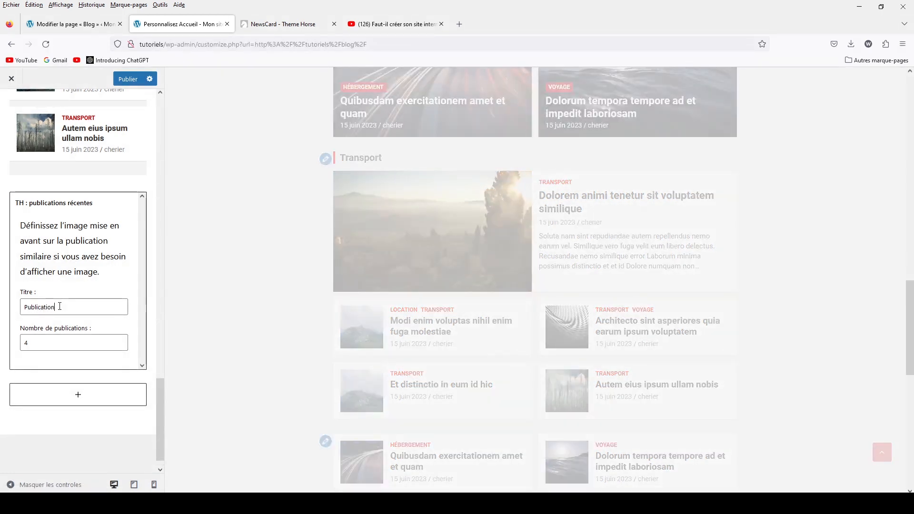
text(s récente)
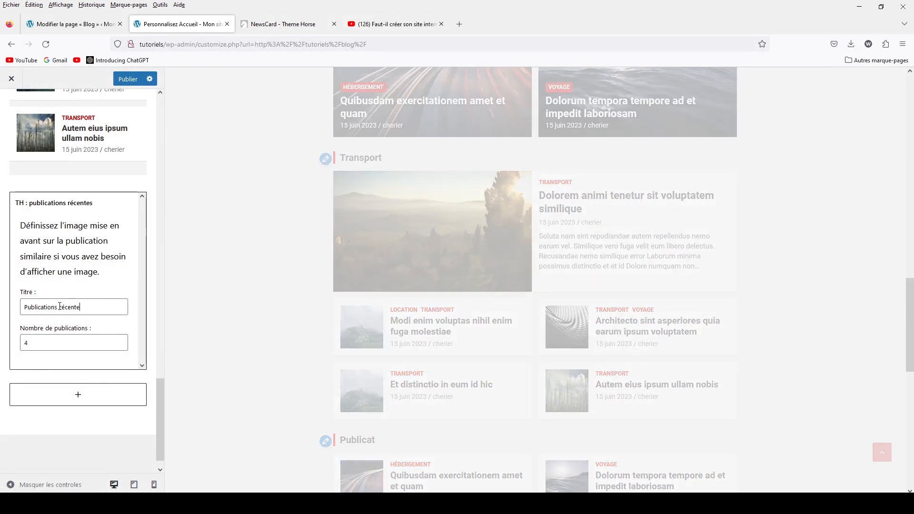
text(s)
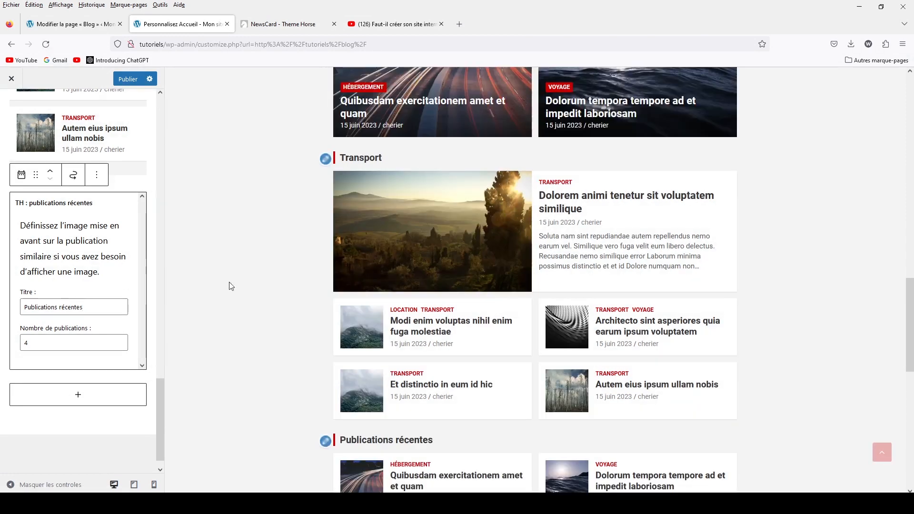
scroll(442, 446, down, 2)
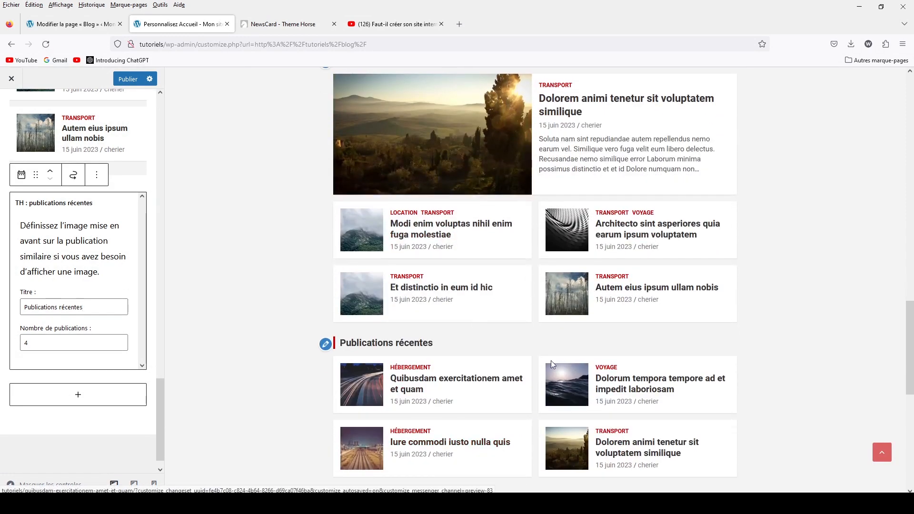
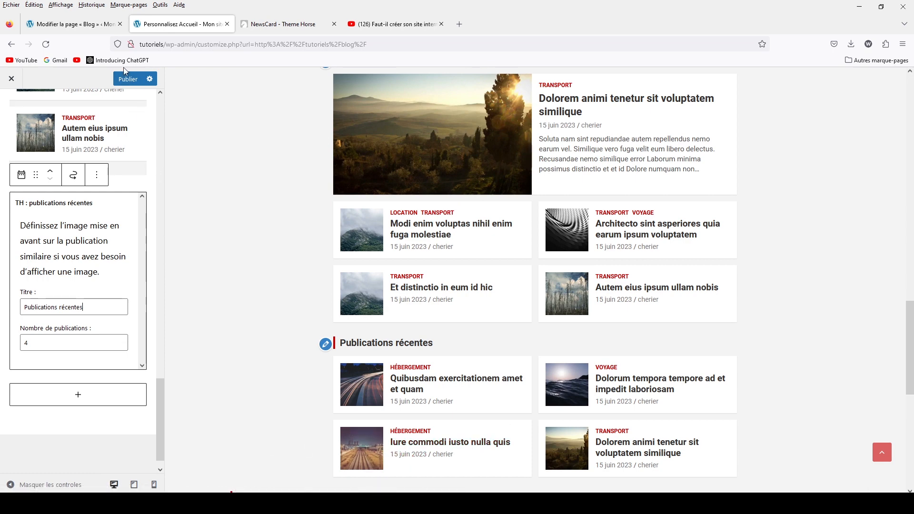
Step: Publish the customizer changes and review the live Accueil page from its featured articles down to the footer
click(125, 79)
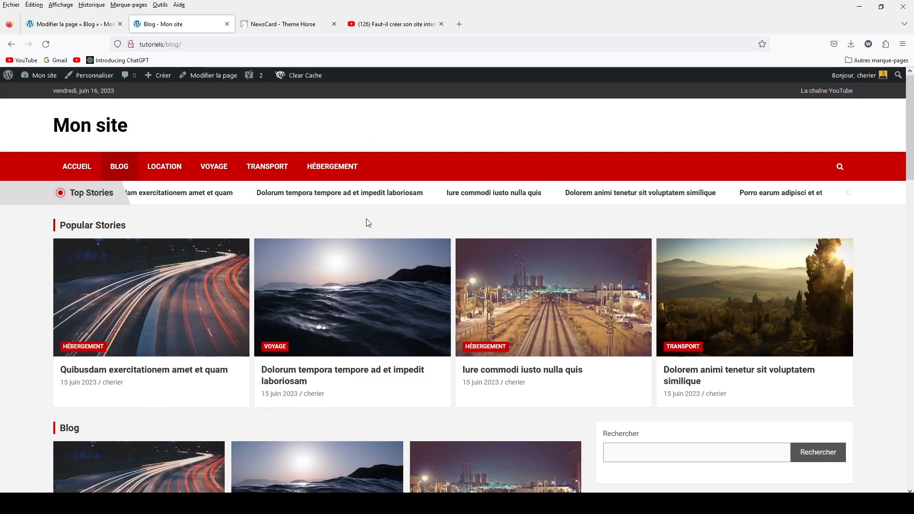
click(92, 166)
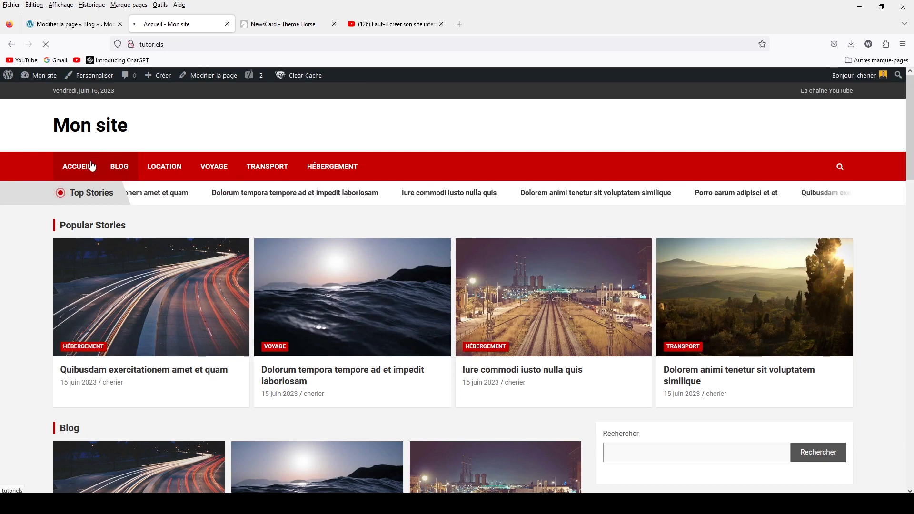
scroll(102, 183, down, 3)
scroll(126, 205, down, 9)
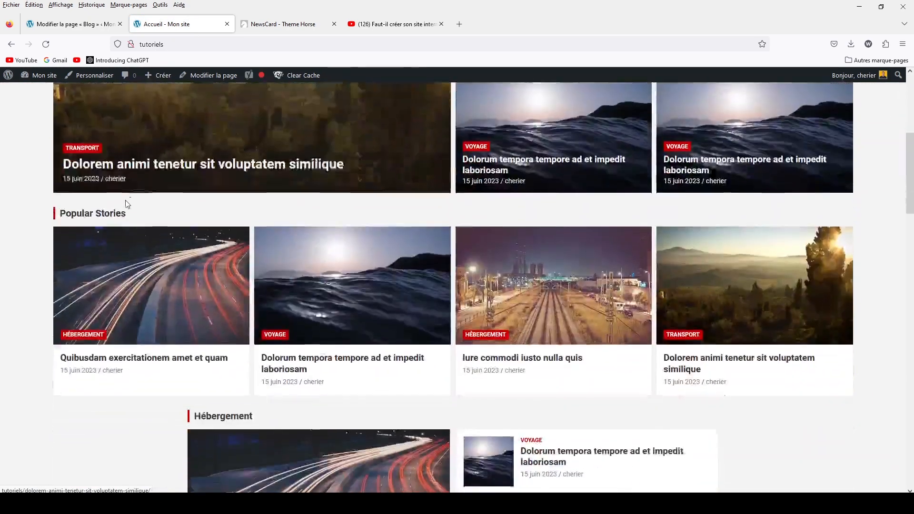
scroll(127, 205, down, 9)
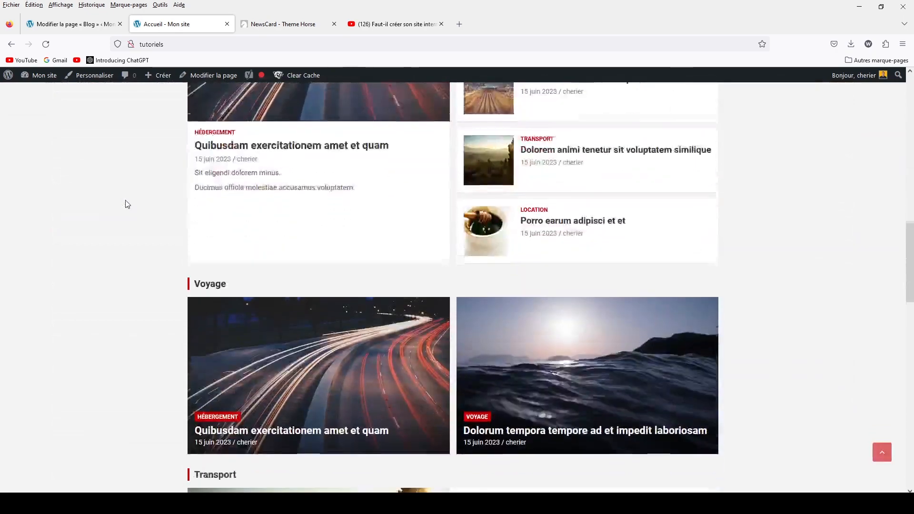
scroll(128, 205, down, 15)
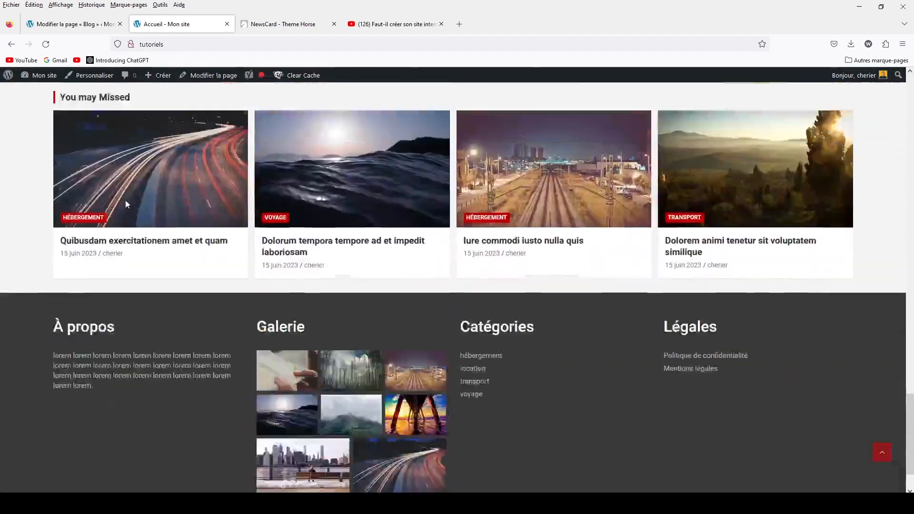
scroll(125, 203, up, 20)
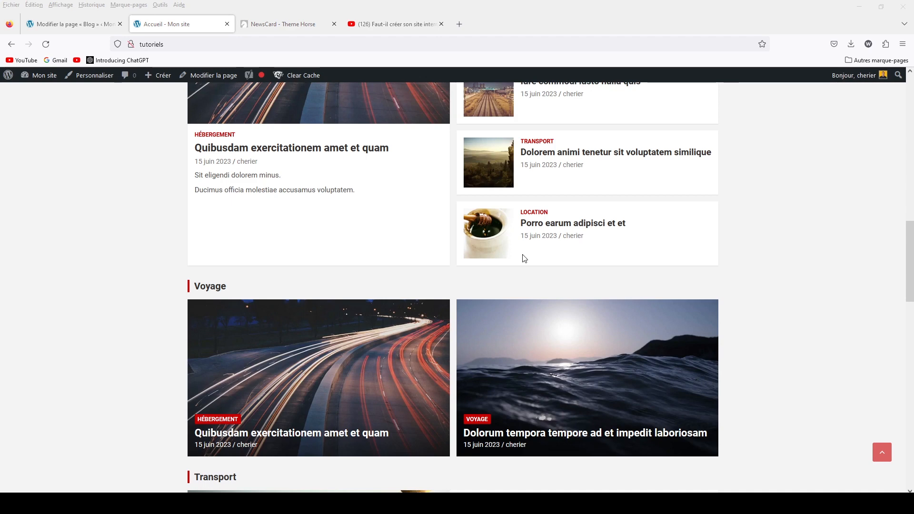
Step: Reopen the customizer from the Accueil page and open the widget area for the home page sidebar section
click(93, 76)
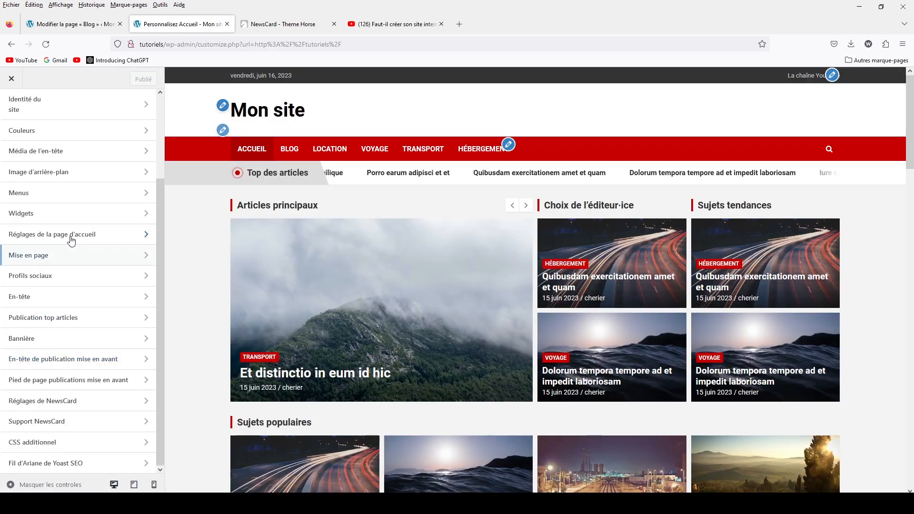
click(72, 213)
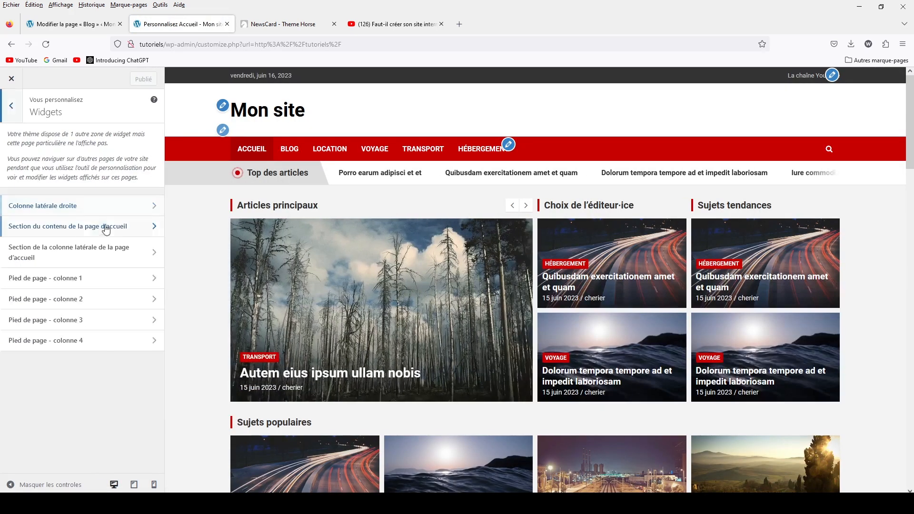
click(70, 261)
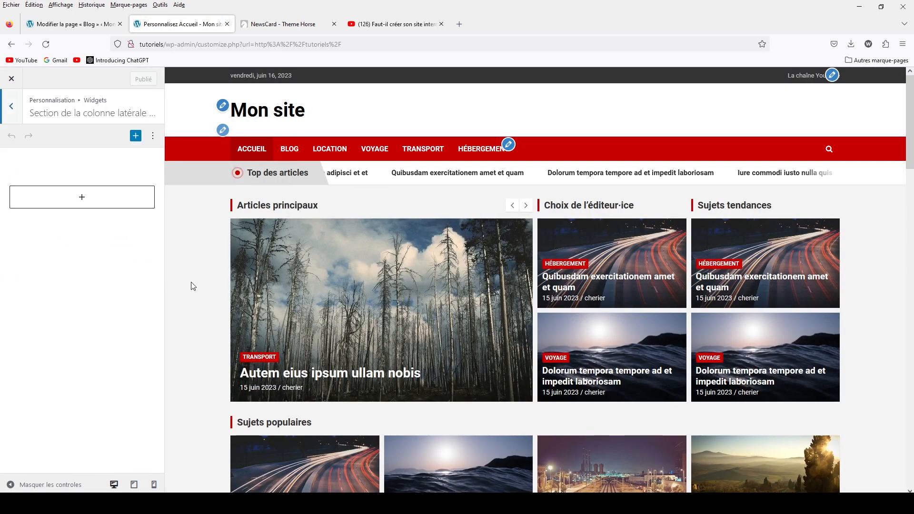
click(12, 109)
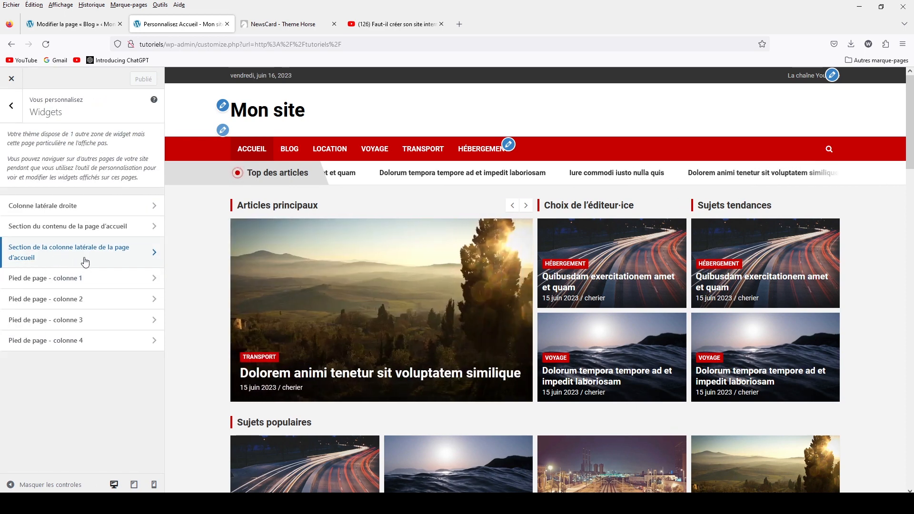
click(88, 229)
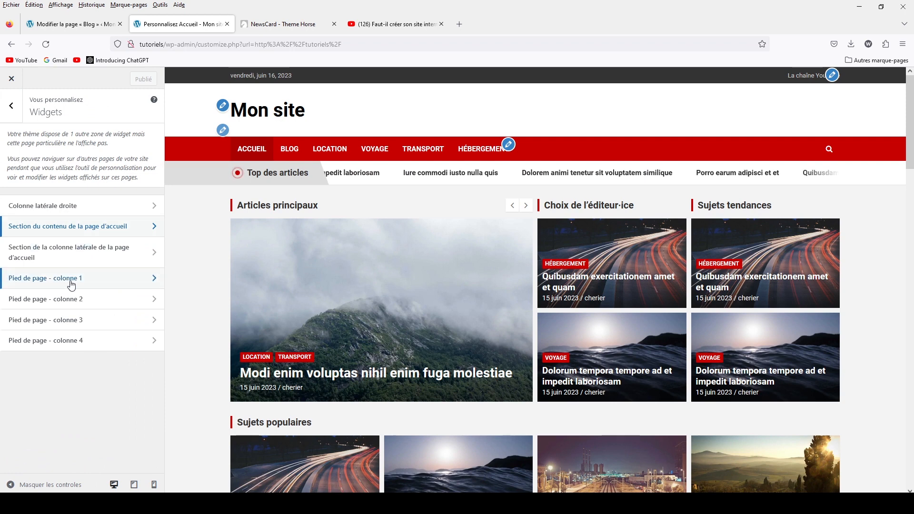
click(43, 254)
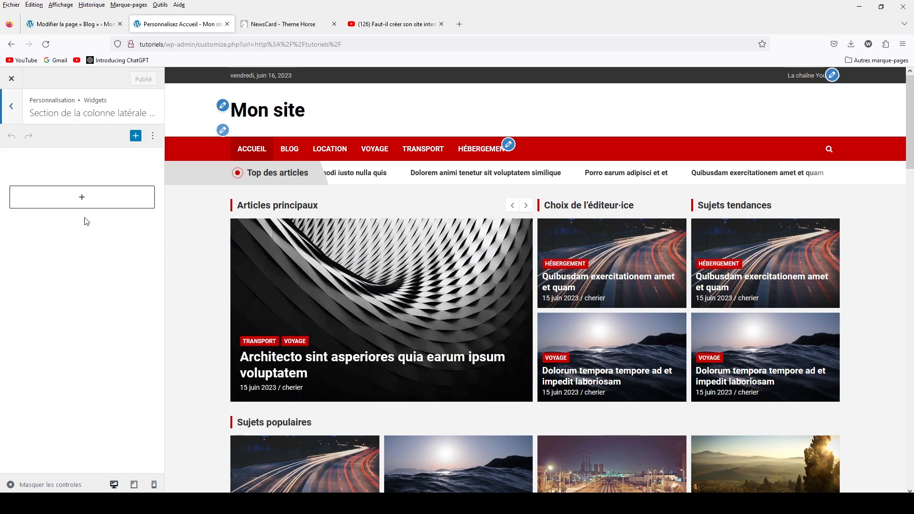
click(82, 198)
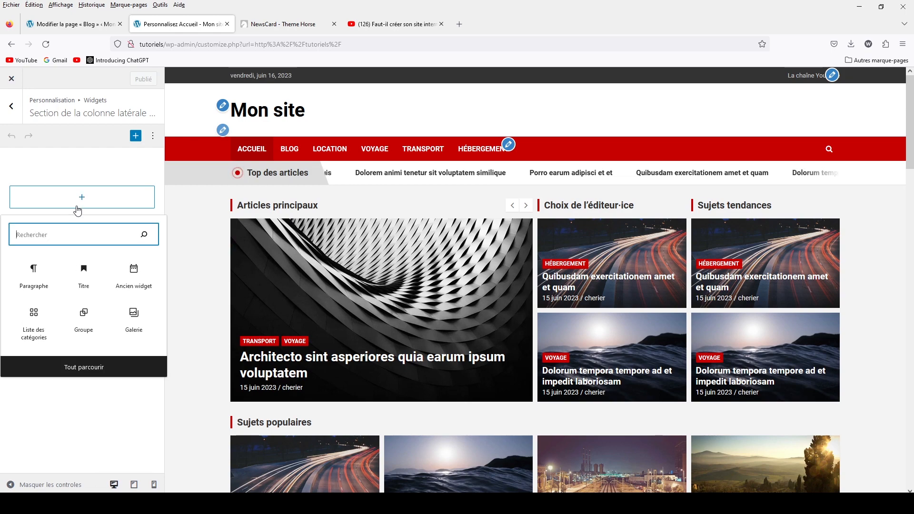
text(th)
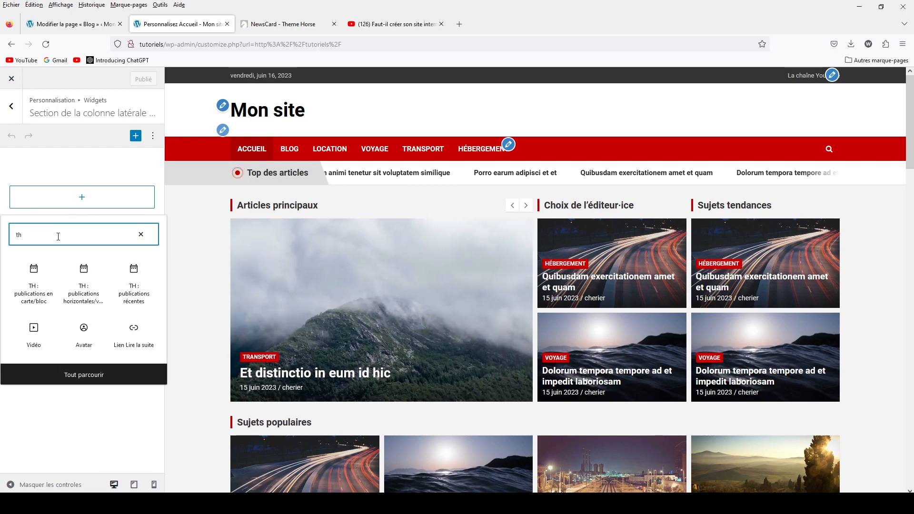
click(37, 284)
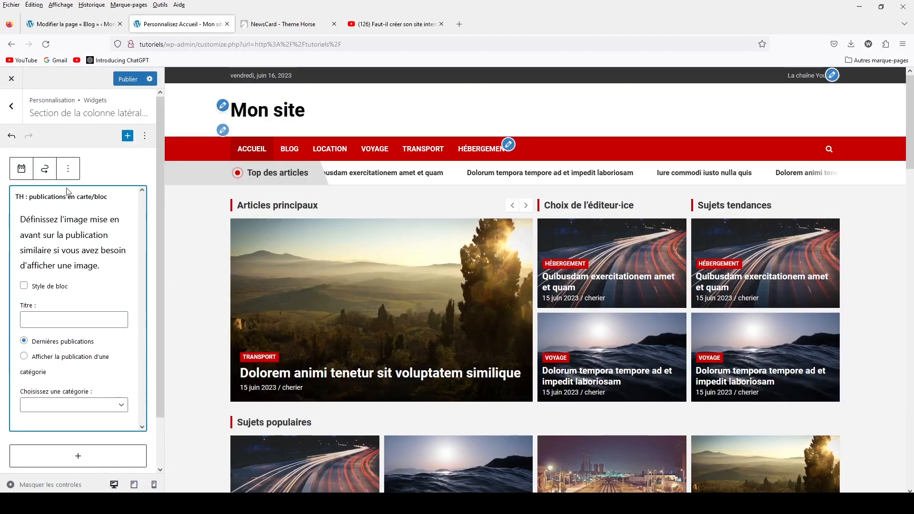
click(68, 169)
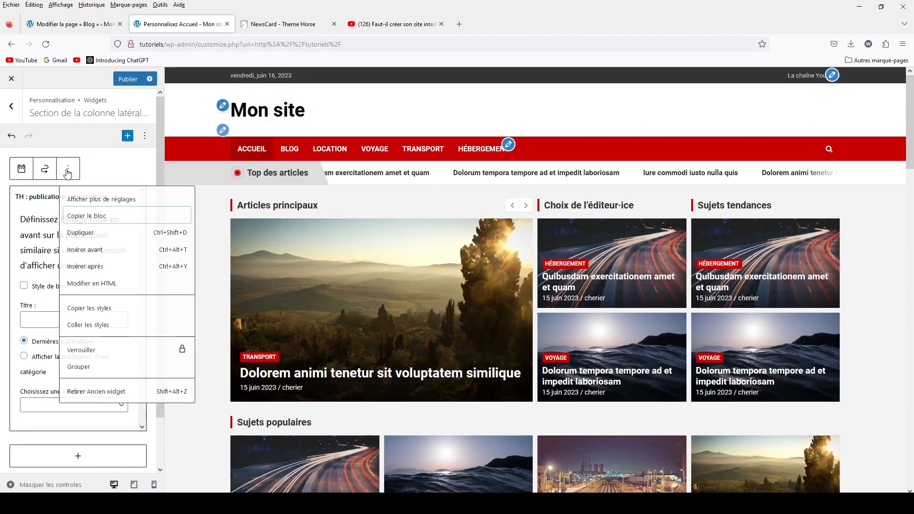
click(98, 395)
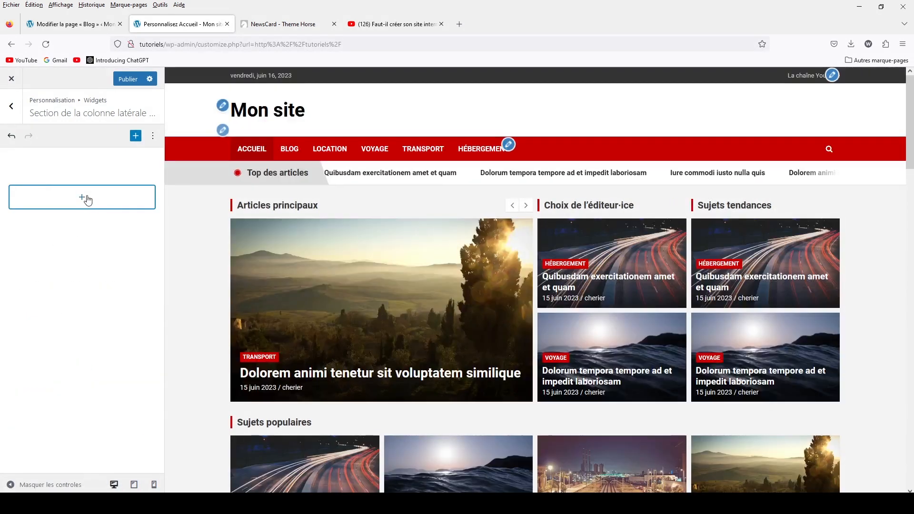
Step: Search the blocks for "th" and add the "TH : publications horizontales/verticales" widget to the home page sidebar section
click(88, 200)
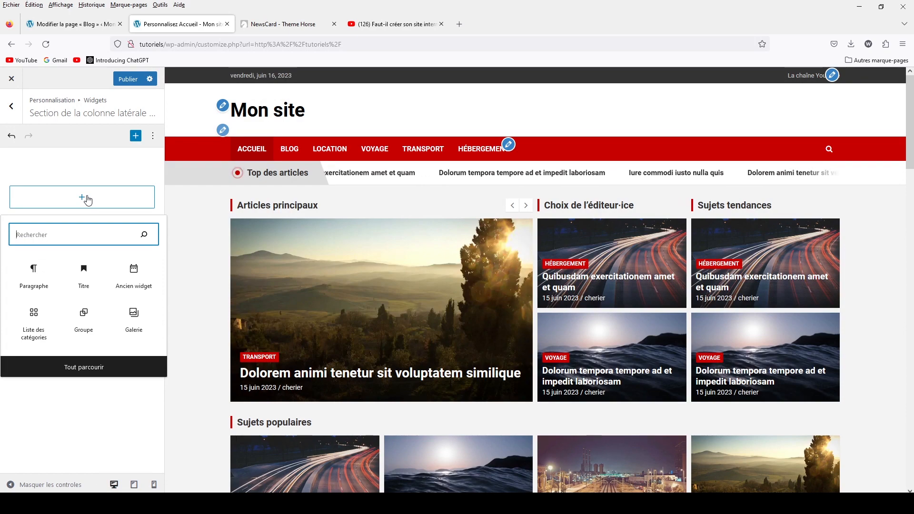
text(th)
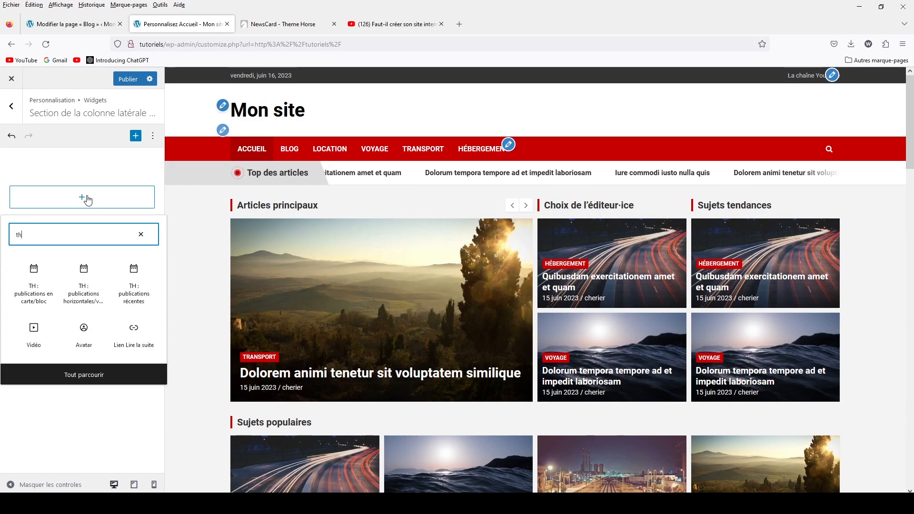
click(84, 282)
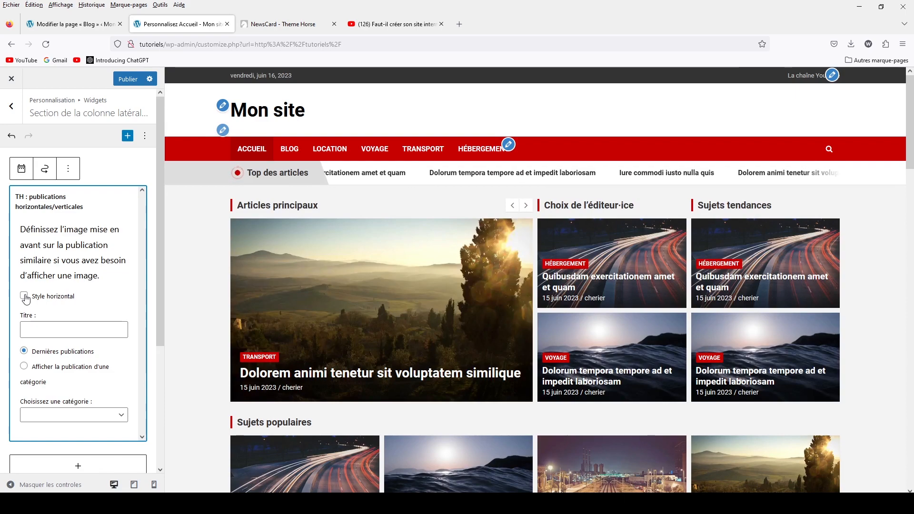
Step: Examine in the preview how the new sidebar widget sits beside the home page content sections while the page scrolls
scroll(47, 286, down, 2)
scroll(550, 184, down, 2)
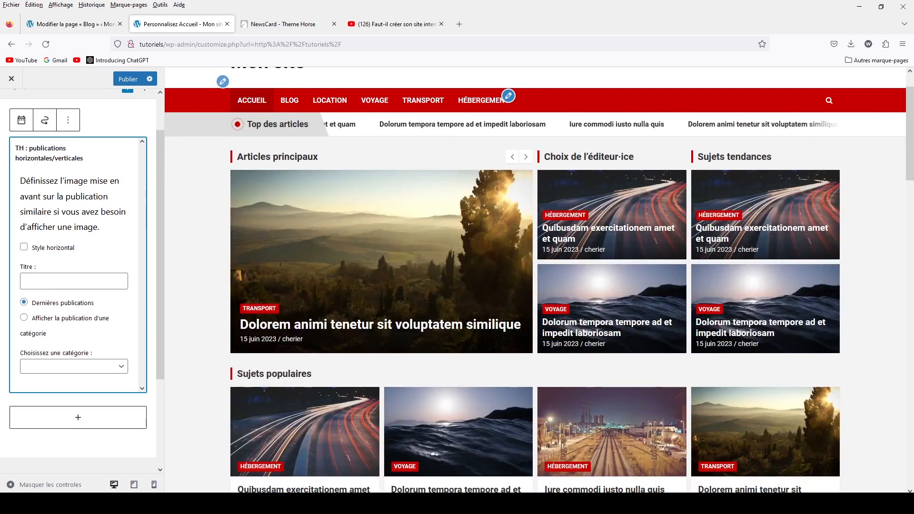
scroll(594, 110, down, 9)
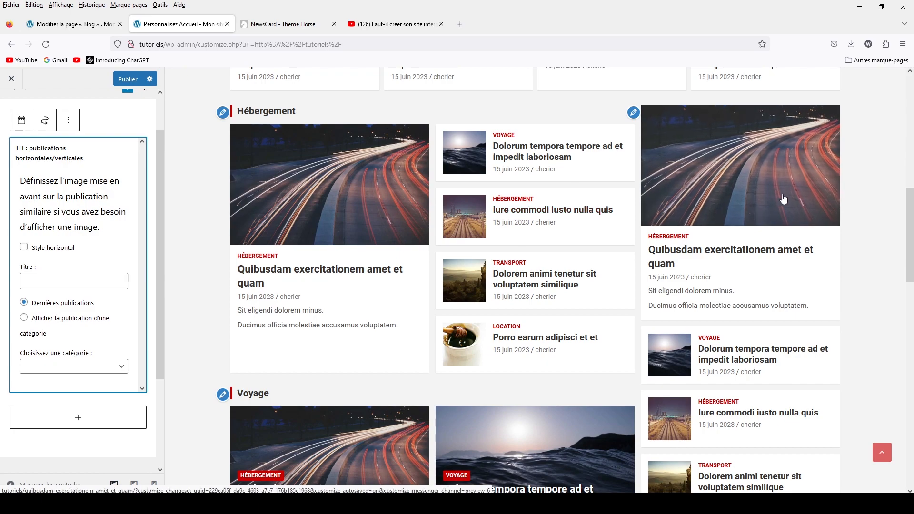
scroll(784, 199, down, 4)
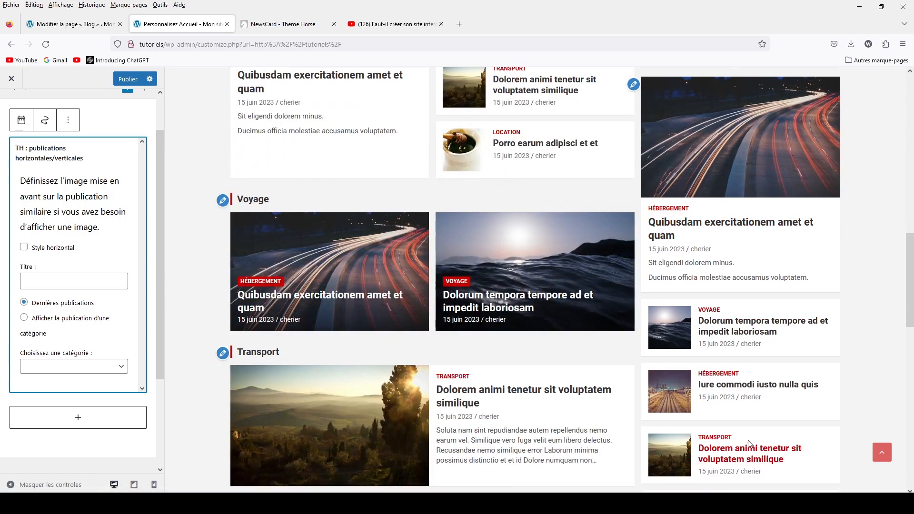
scroll(746, 444, up, 9)
scroll(747, 444, down, 3)
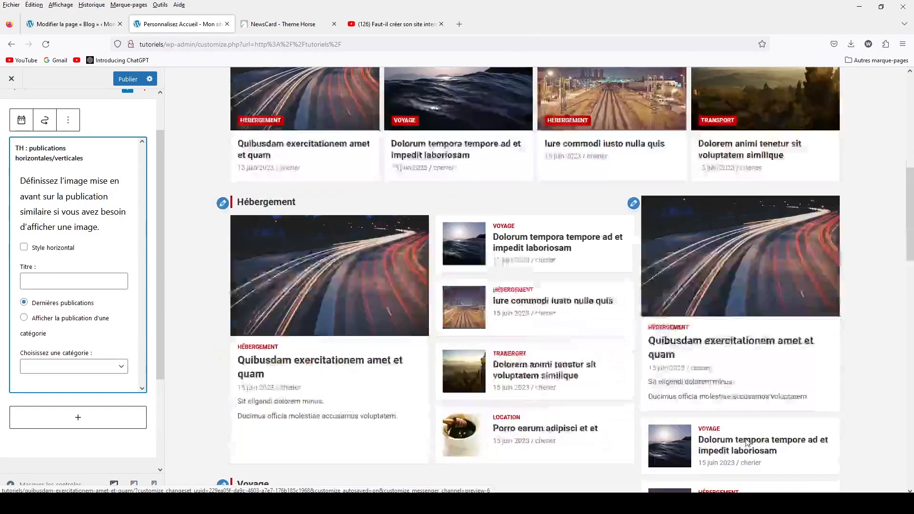
scroll(747, 443, down, 18)
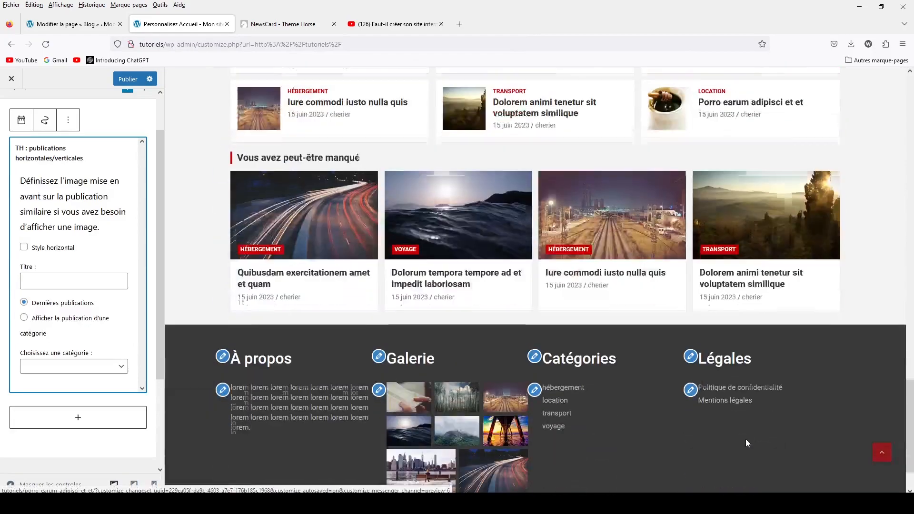
scroll(746, 441, up, 16)
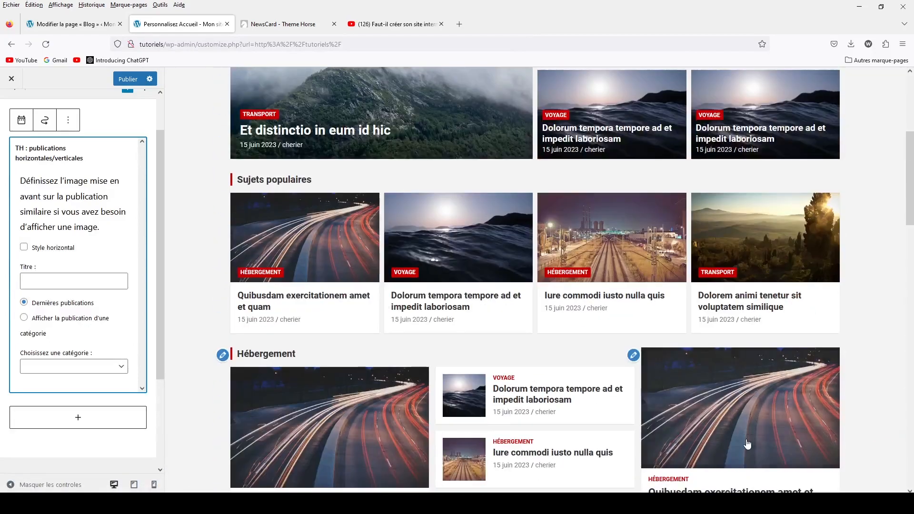
scroll(747, 443, down, 12)
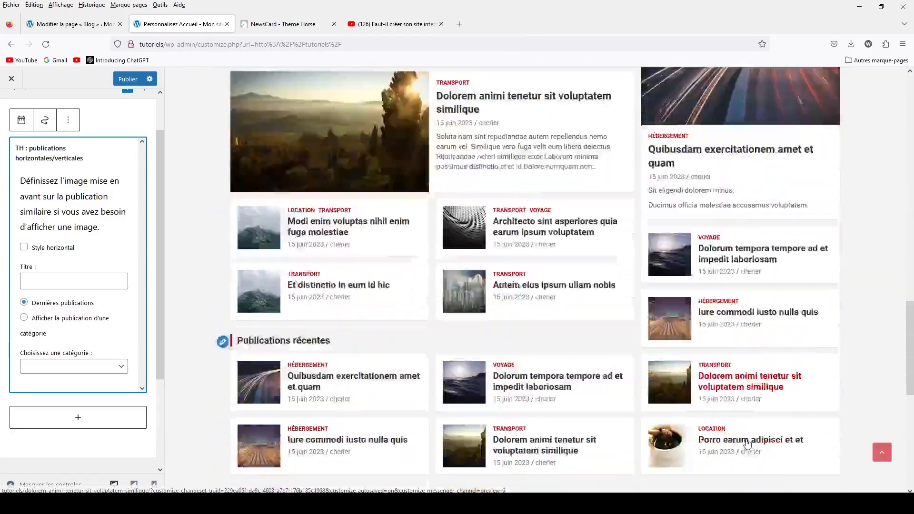
Step: Compare the sidebar widget's posts with the Hébergement, Voyage and Transport content sections and the featured areas above them in the preview
scroll(746, 442, down, 7)
scroll(748, 443, up, 15)
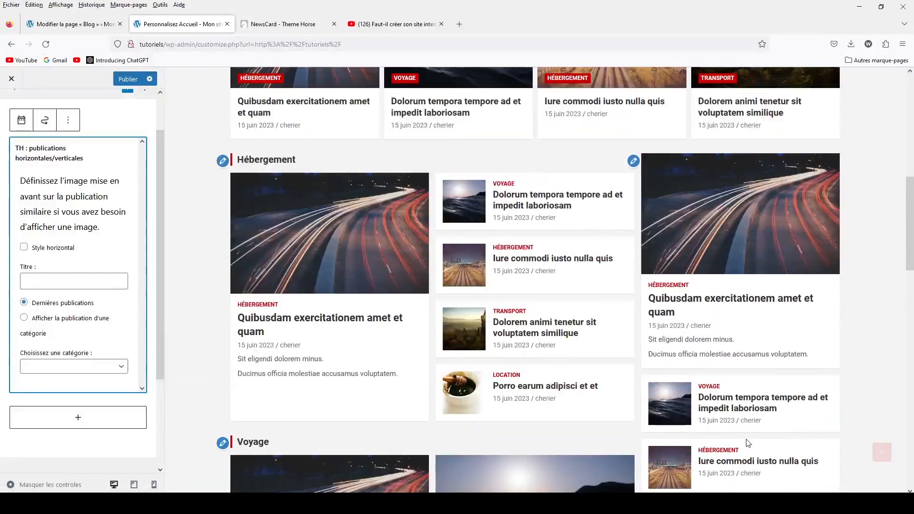
scroll(747, 444, down, 10)
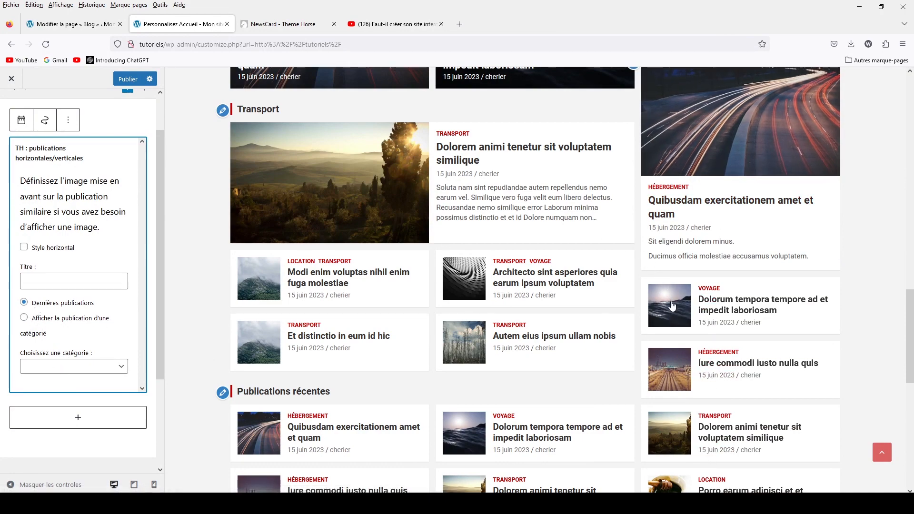
scroll(674, 288, down, 7)
scroll(682, 286, up, 7)
scroll(682, 286, up, 6)
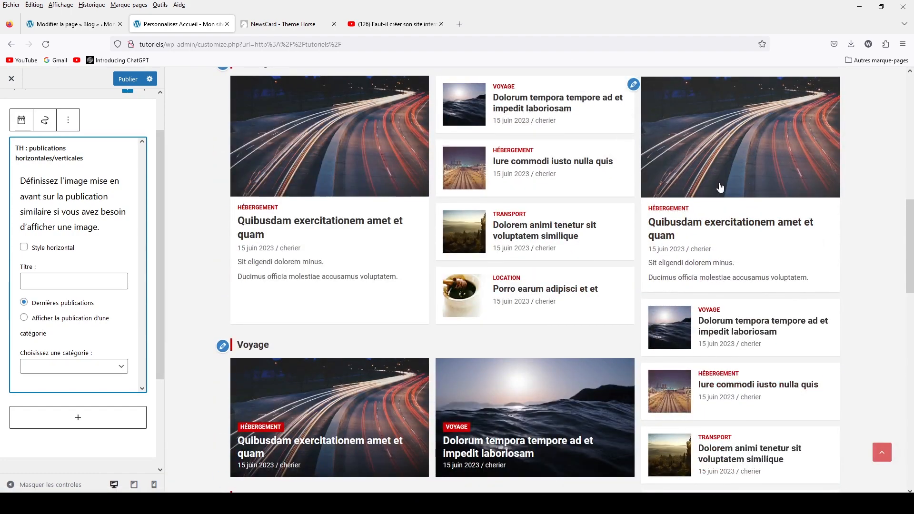
scroll(754, 214, up, 8)
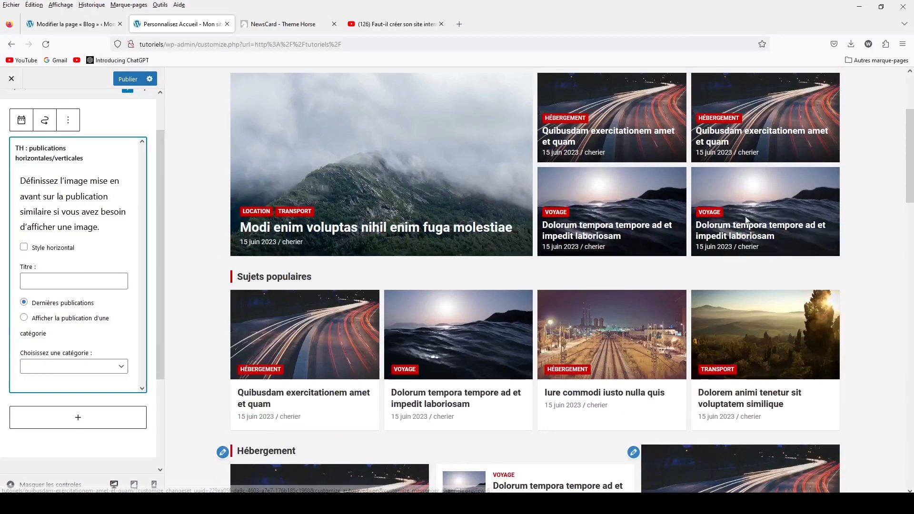
scroll(732, 243, down, 4)
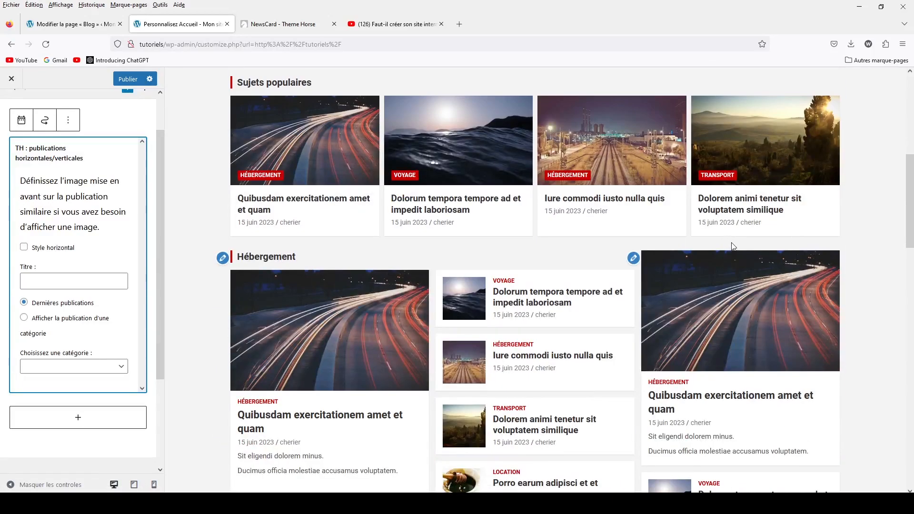
Step: Title the sidebar's horizontal/vertical publications widget "Hébergement", make it display posts from the hébergement category, and publish the change
click(67, 280)
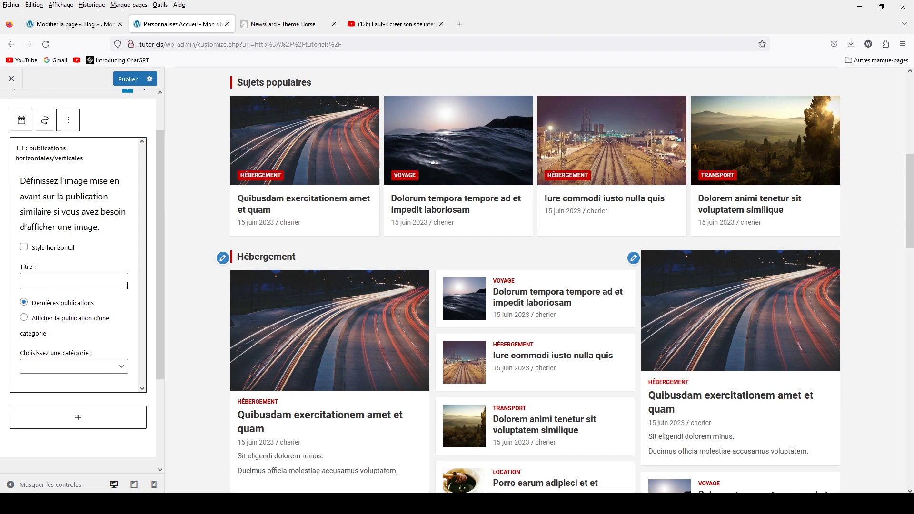
text(Héber)
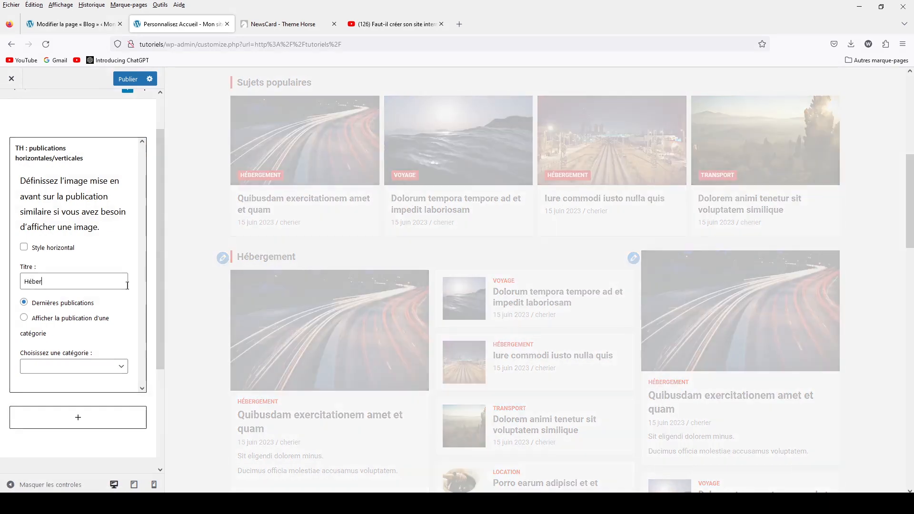
text(gement)
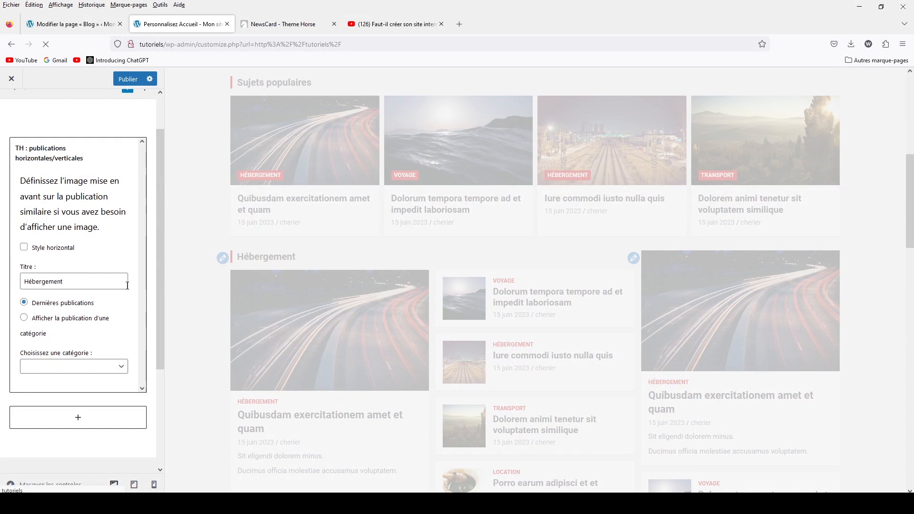
click(31, 366)
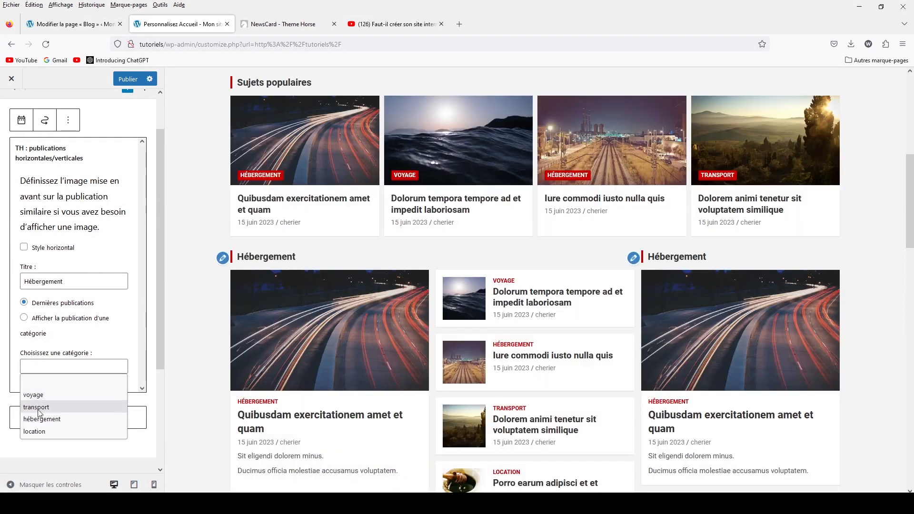
click(44, 428)
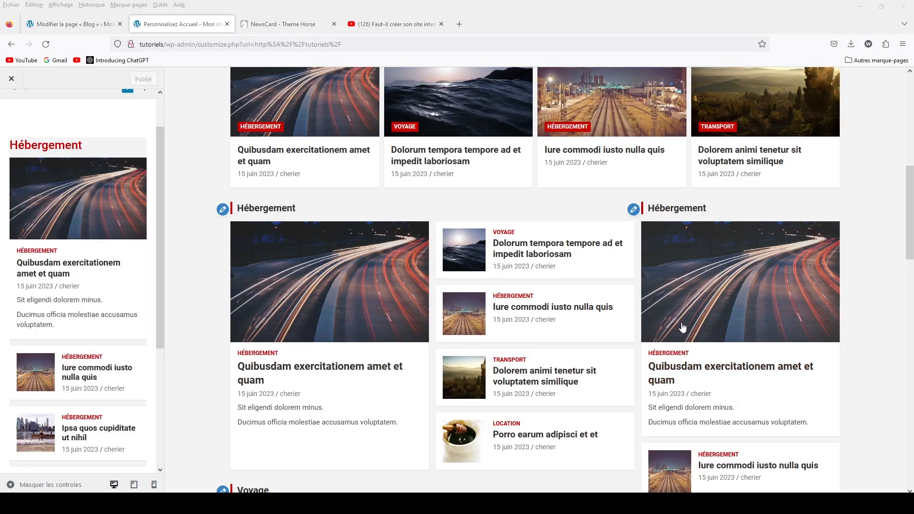
Step: Search the blocks for "th" and add the "TH : publications récentes" widget below the Hébergement widget in the sidebar section
click(634, 210)
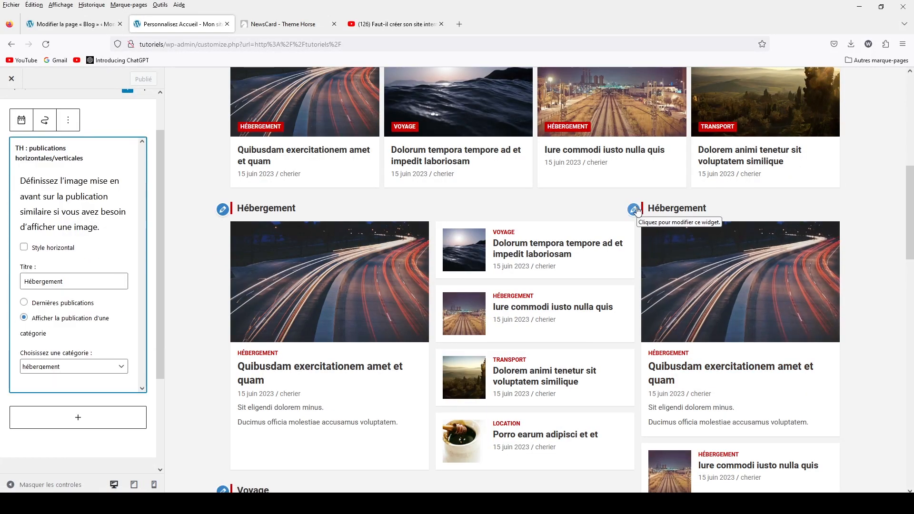
click(79, 418)
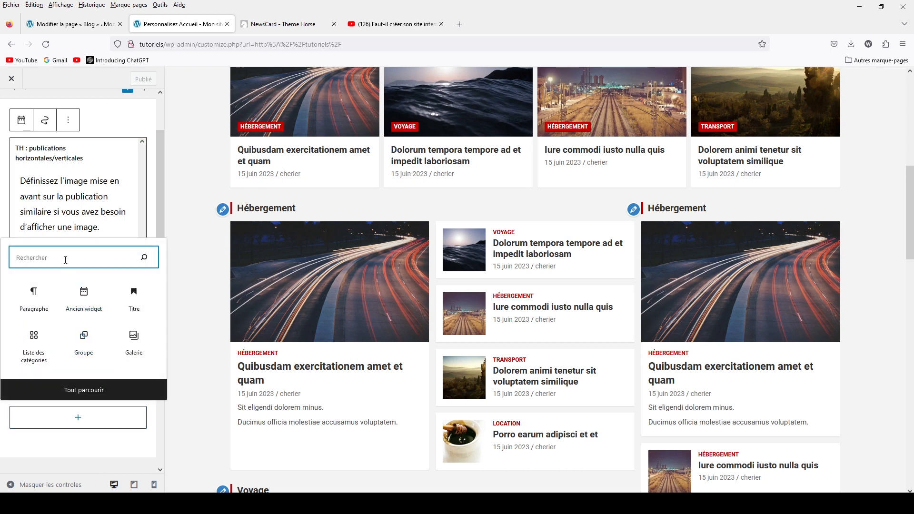
text(th)
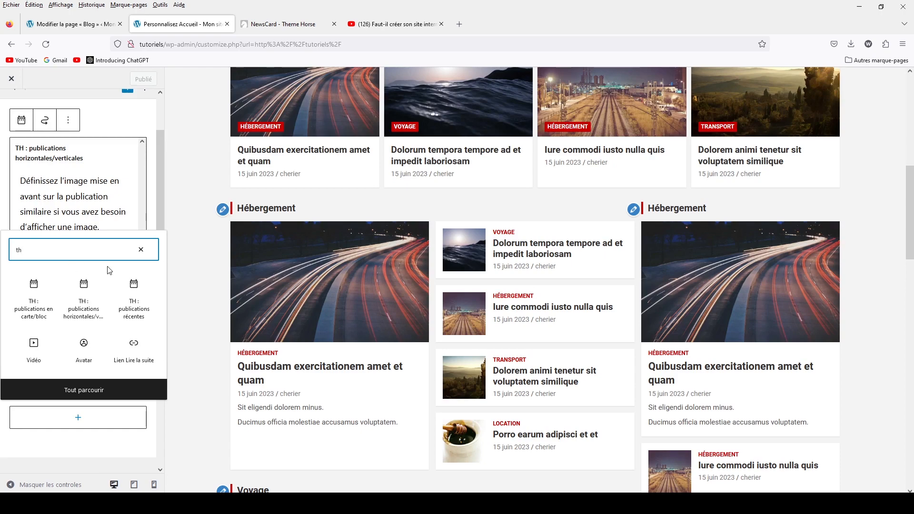
click(144, 308)
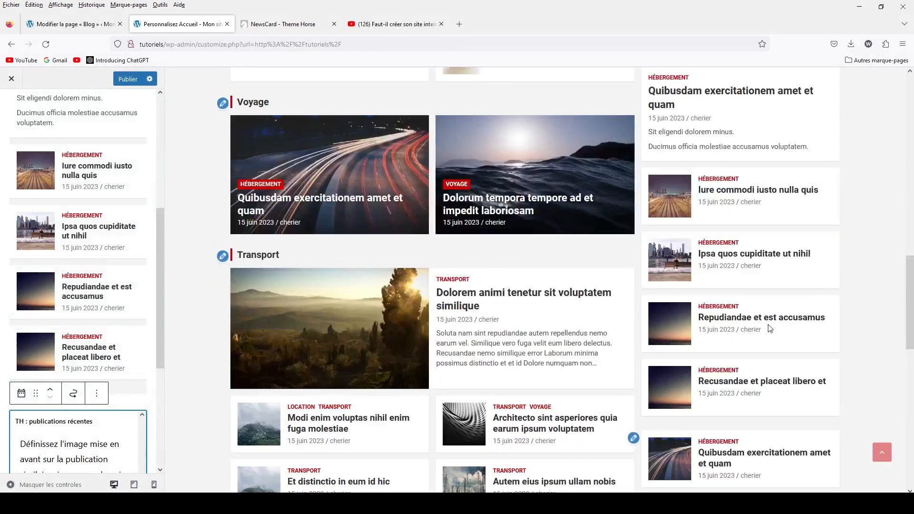
Step: Title the new recent publications widget in the sidebar "Publications récentes" and publish the customizer changes
scroll(81, 337, up, 5)
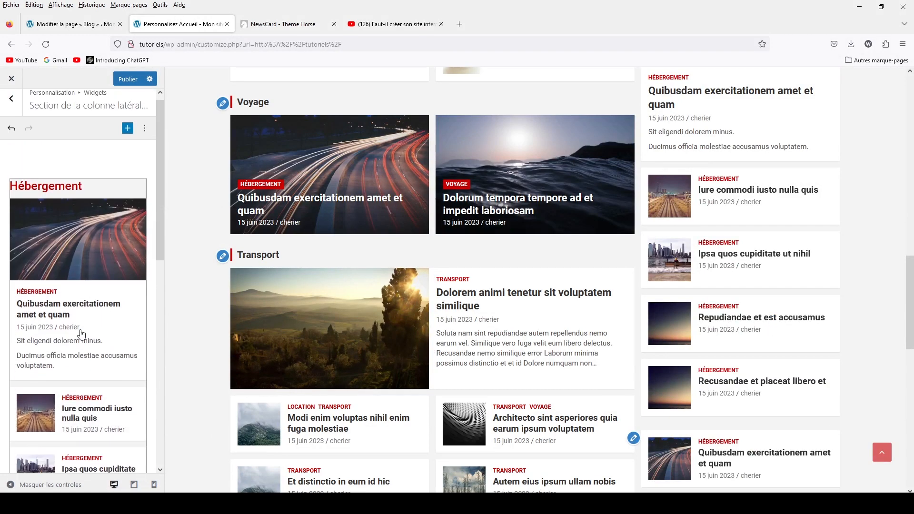
scroll(81, 335, down, 5)
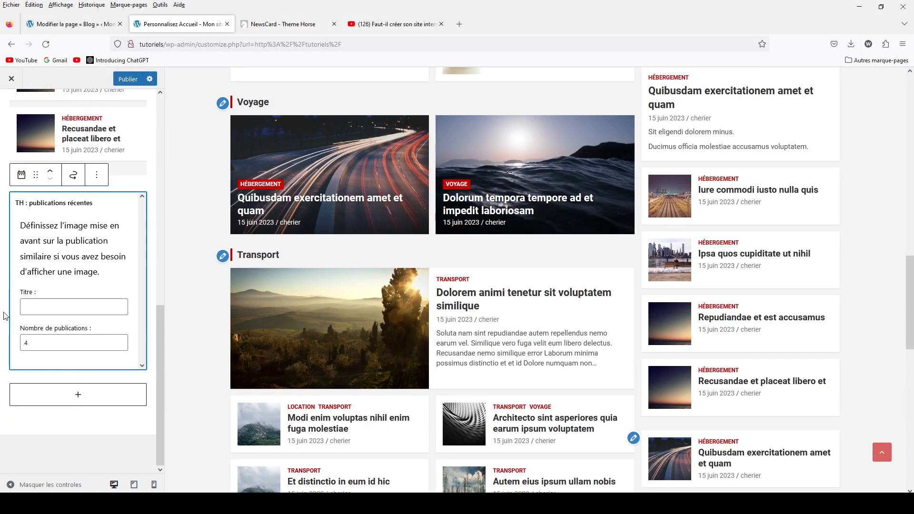
click(35, 305)
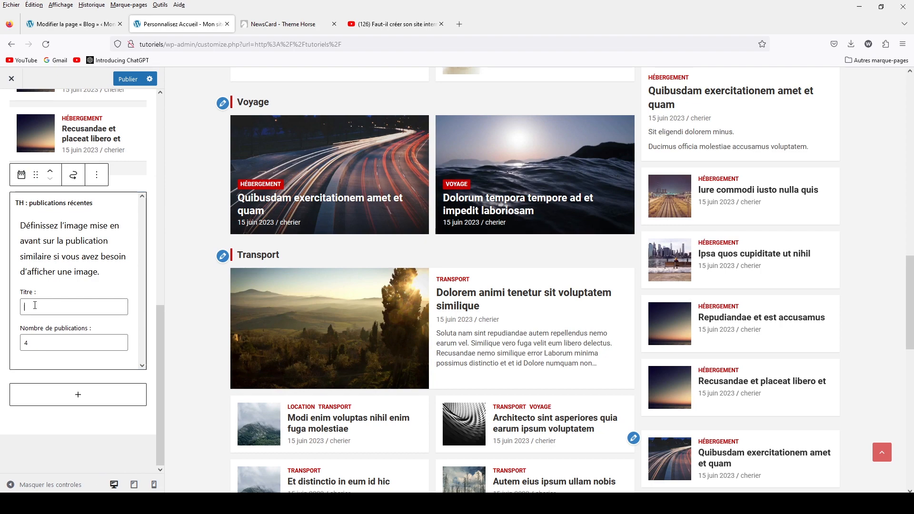
text(publications )
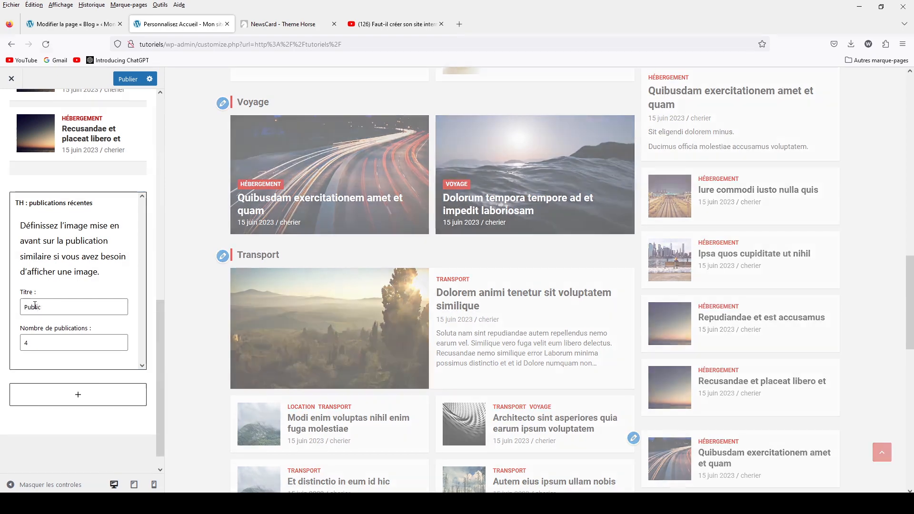
text(récentes)
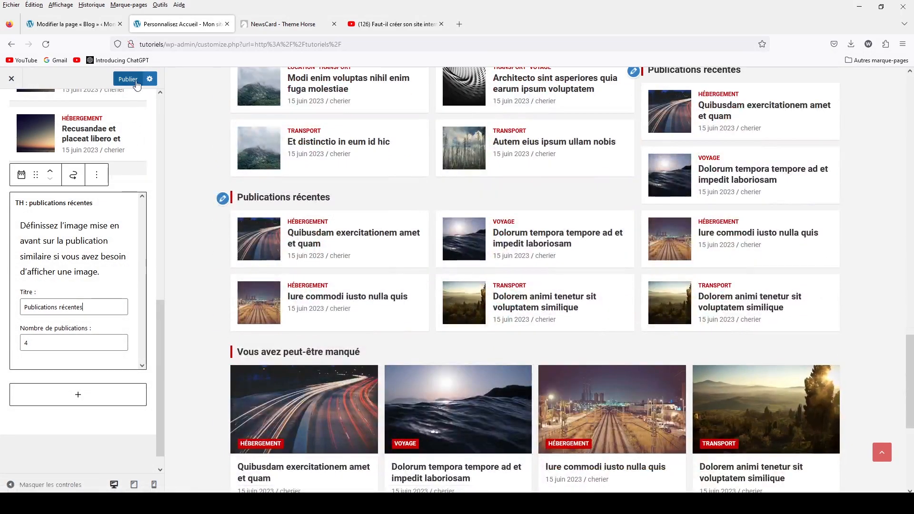
click(136, 82)
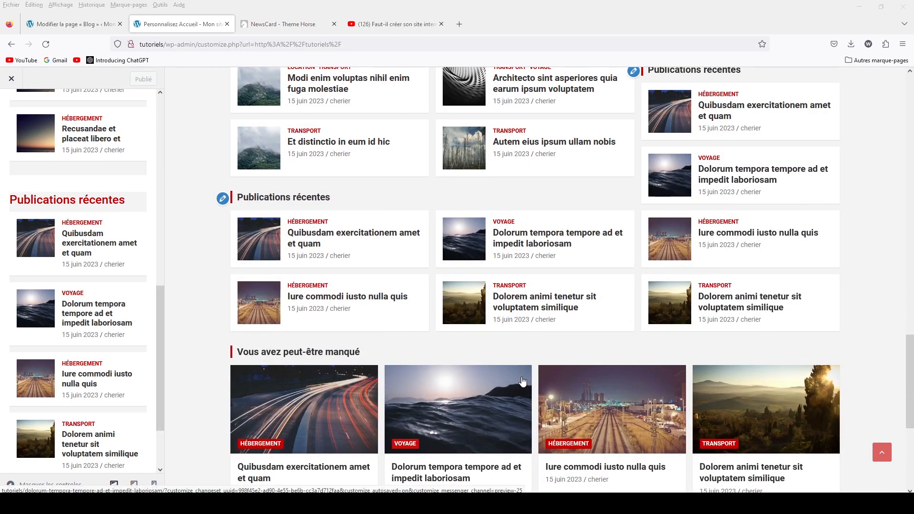
Step: Open the content section's Publications récentes widget and examine that section's widgets alongside the home page preview
scroll(523, 381, up, 15)
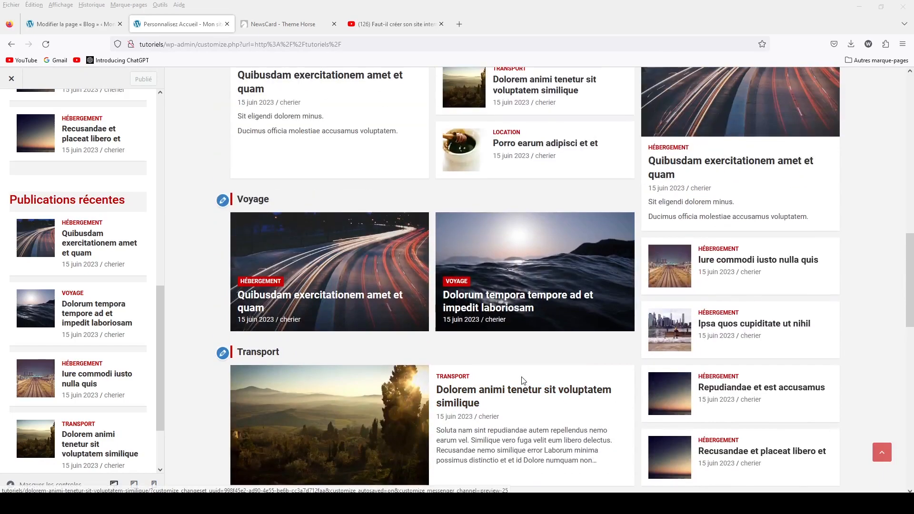
scroll(522, 381, down, 15)
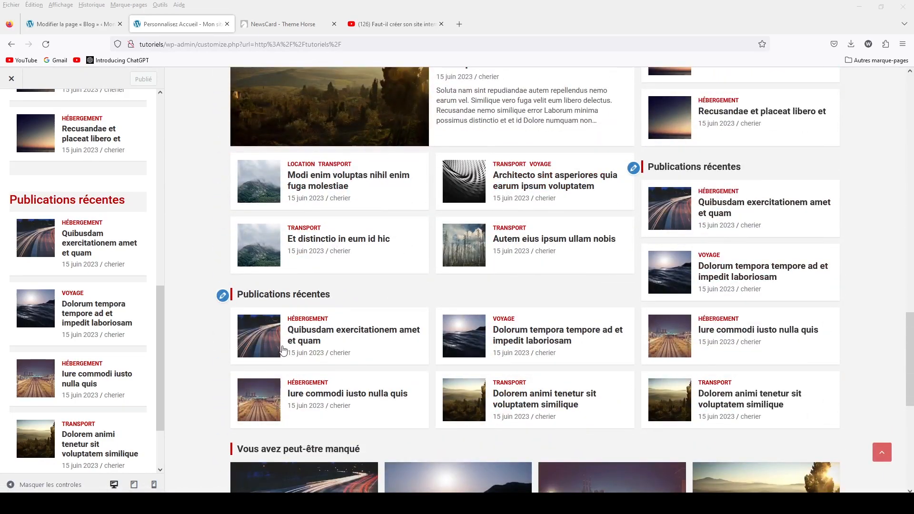
click(222, 296)
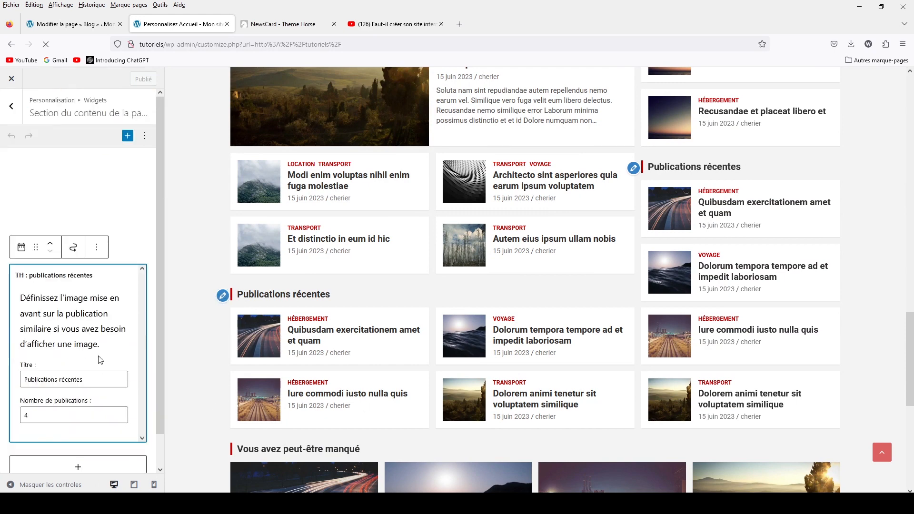
scroll(53, 338, down, 10)
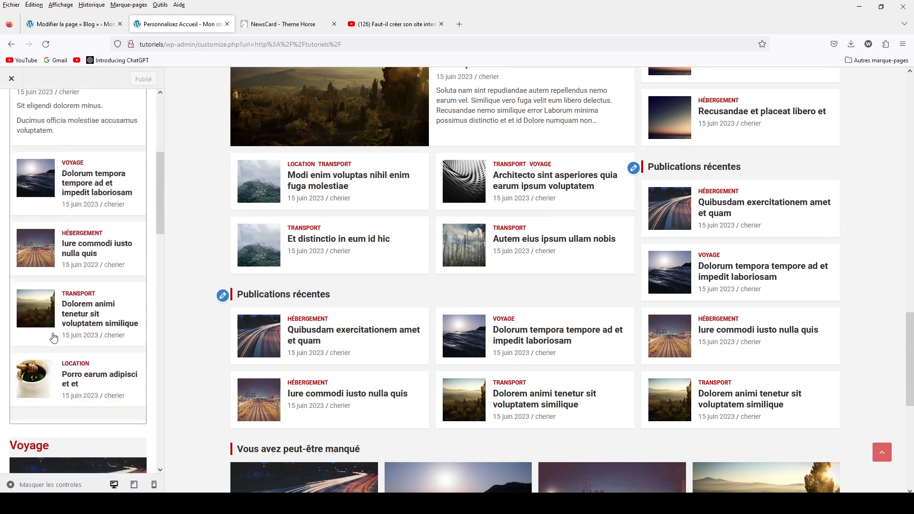
scroll(56, 337, down, 6)
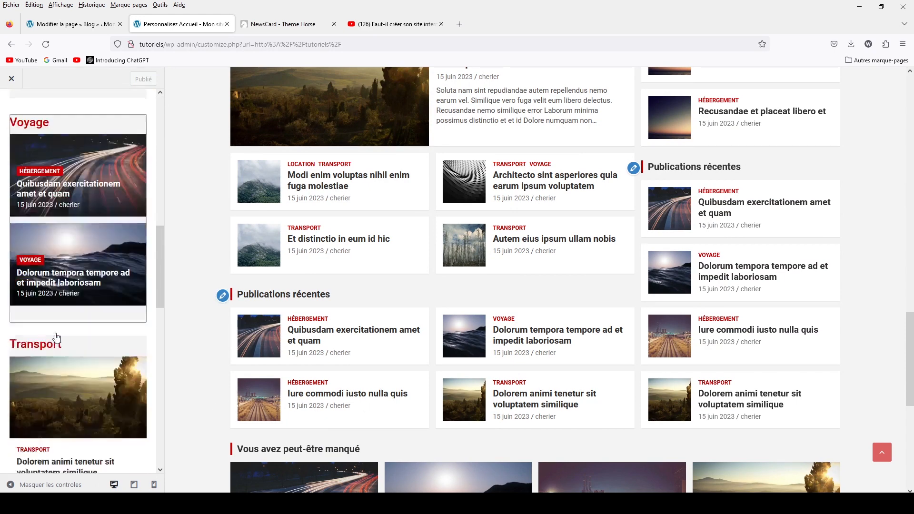
scroll(58, 339, down, 6)
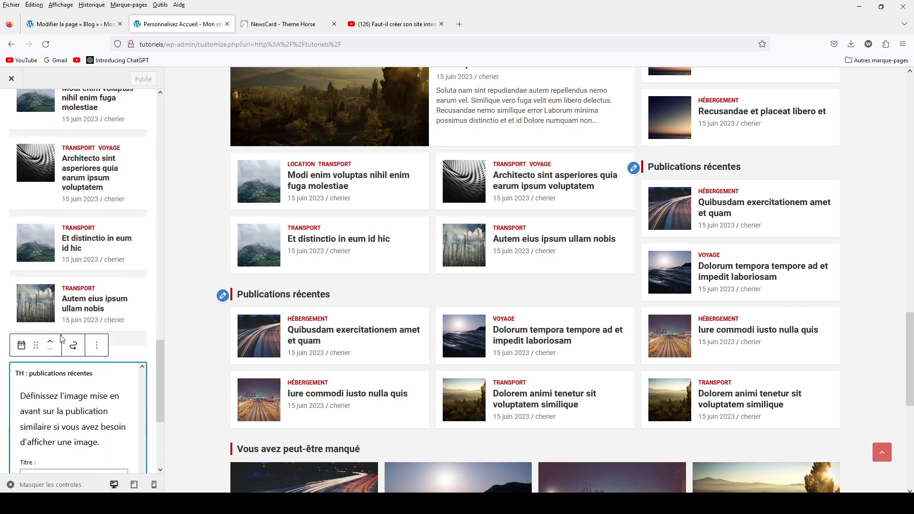
scroll(112, 439, down, 4)
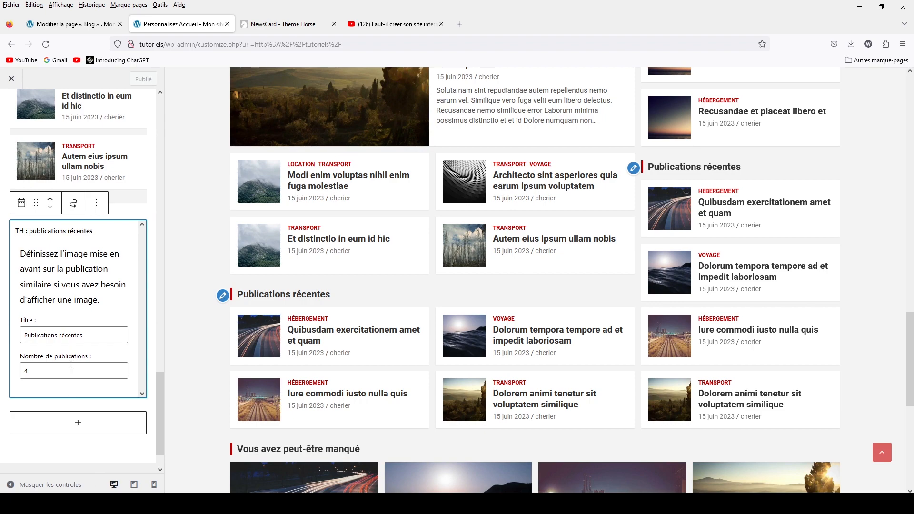
scroll(73, 365, up, 2)
scroll(439, 169, up, 7)
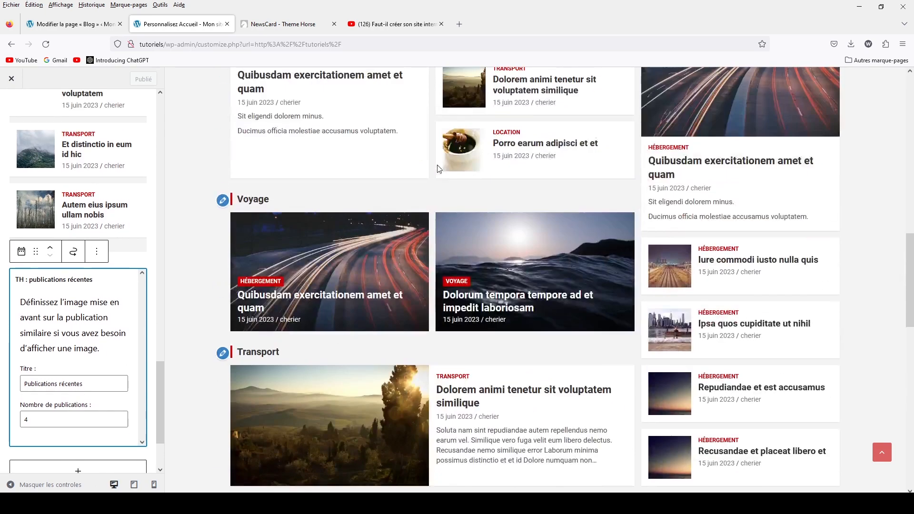
Step: Turn off the horizontal style of the Transport widget in the content section and check the home page layout in the preview
scroll(439, 168, down, 5)
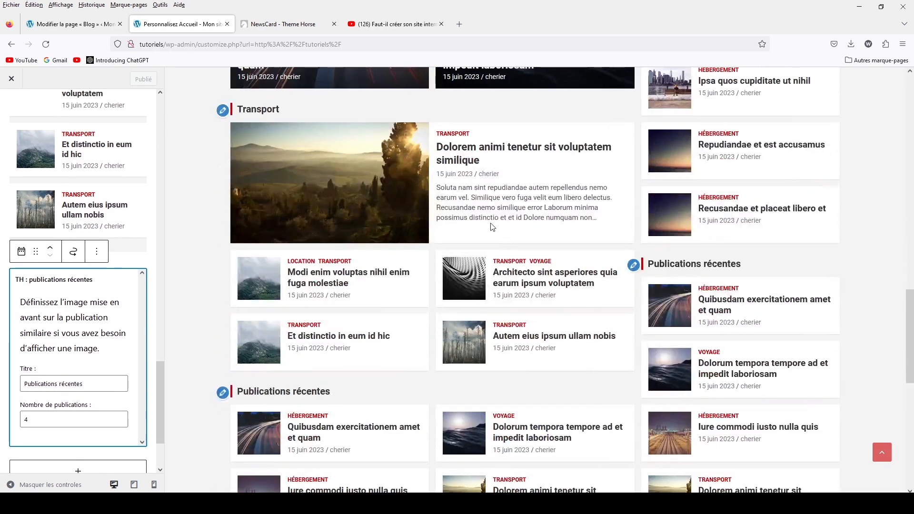
click(216, 130)
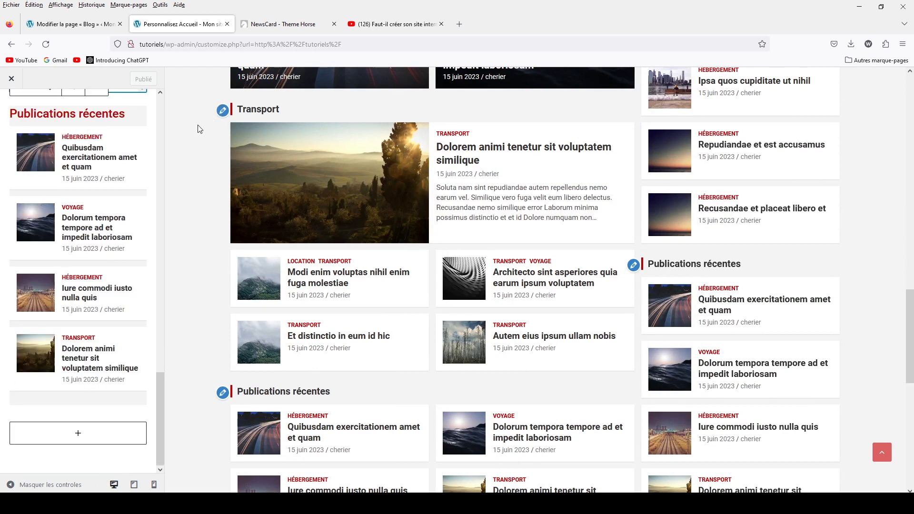
click(96, 292)
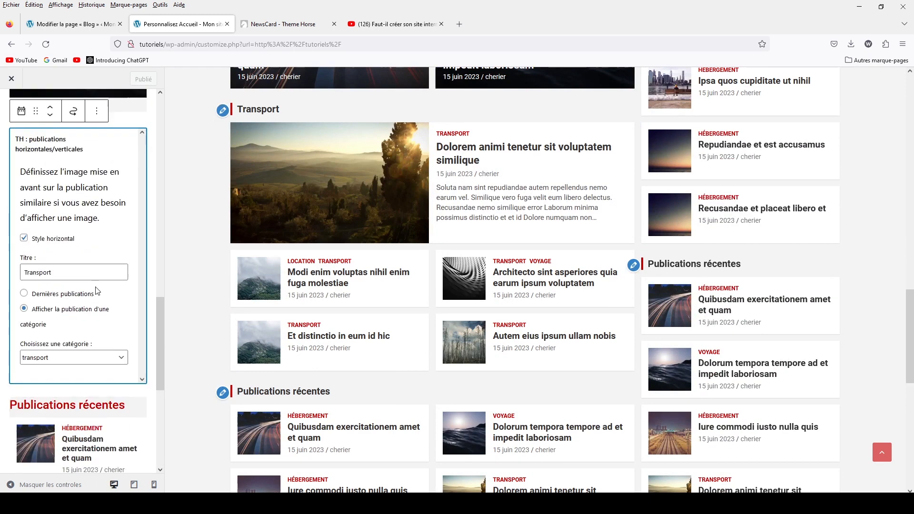
click(24, 237)
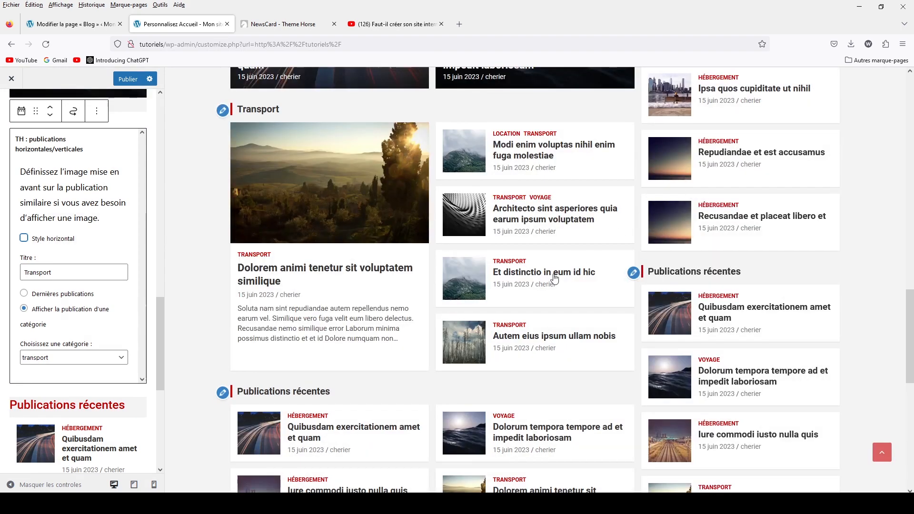
scroll(454, 122, down, 7)
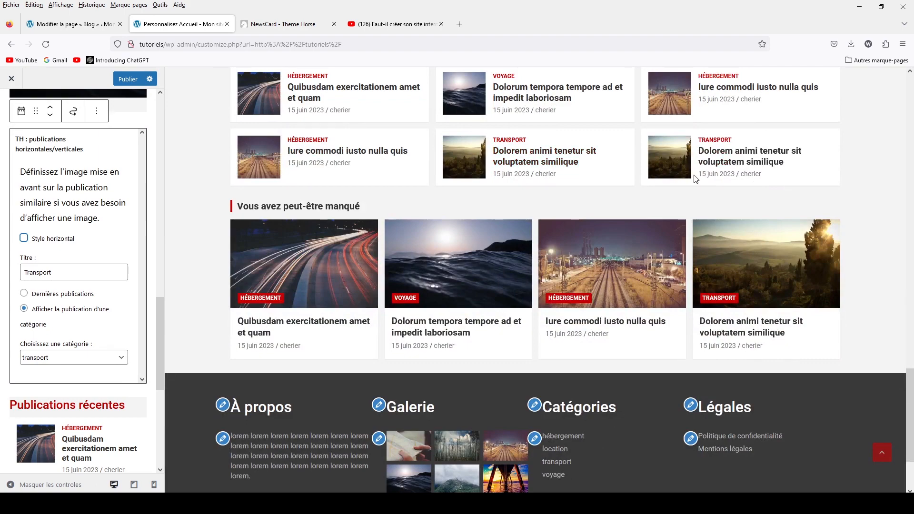
scroll(696, 179, up, 3)
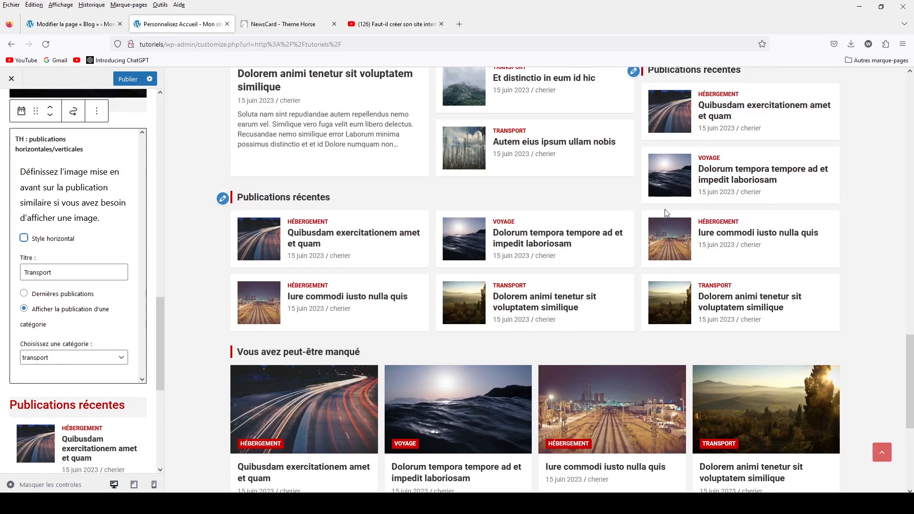
scroll(667, 213, up, 8)
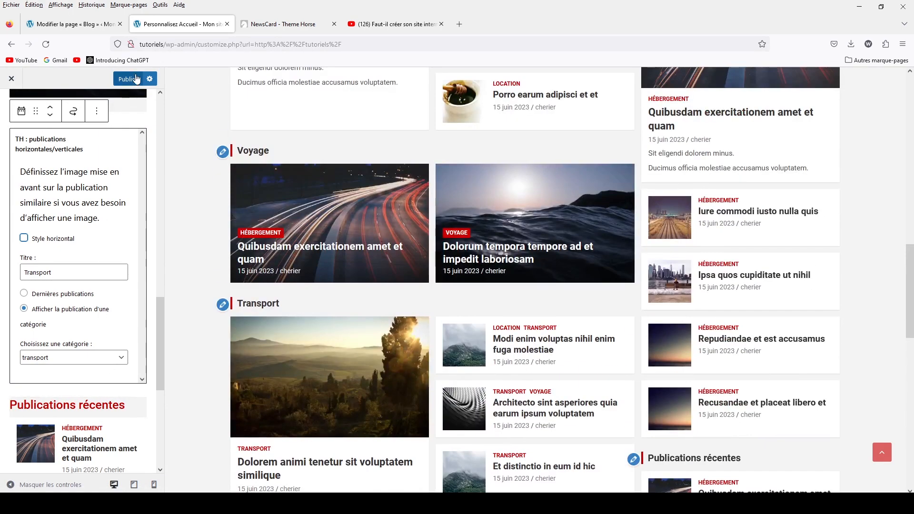
Step: Publish the customizer changes and browse the preview from the Blog page to the location category's "Veritatis facilis aliquid ut optio" article
click(137, 79)
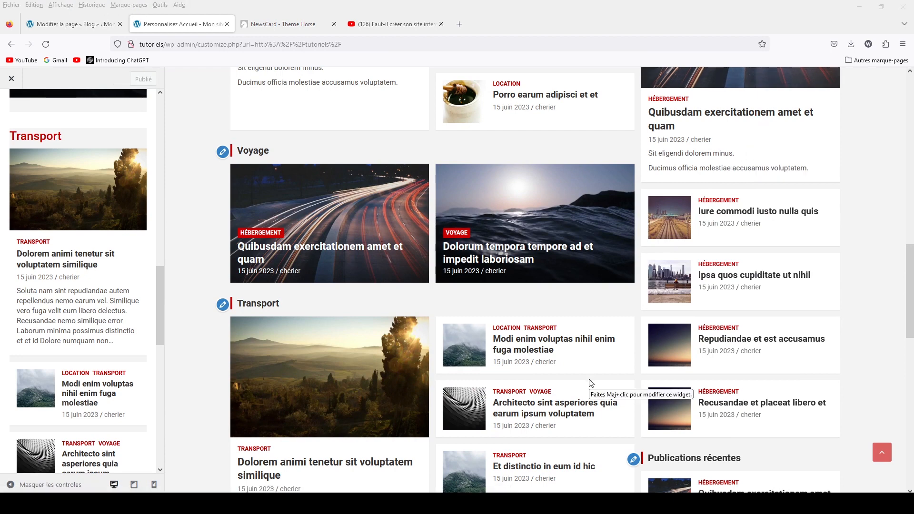
scroll(704, 287, up, 20)
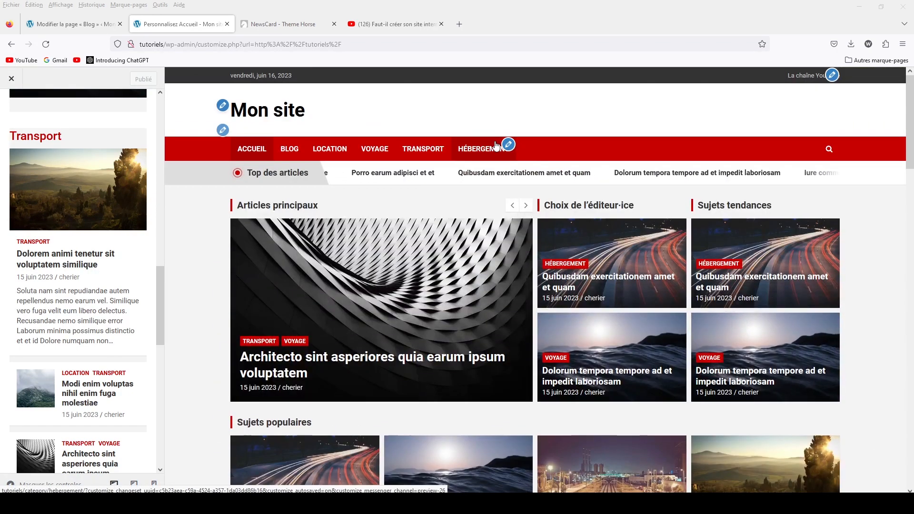
click(288, 151)
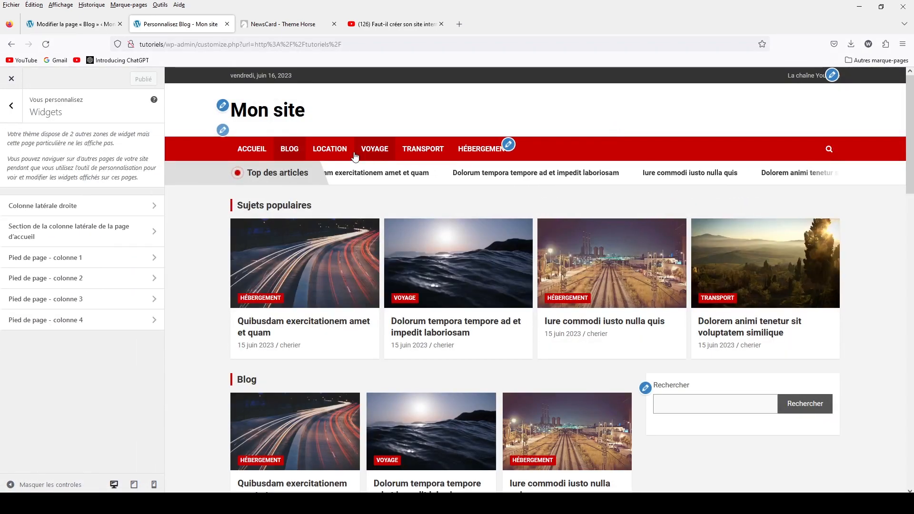
click(337, 151)
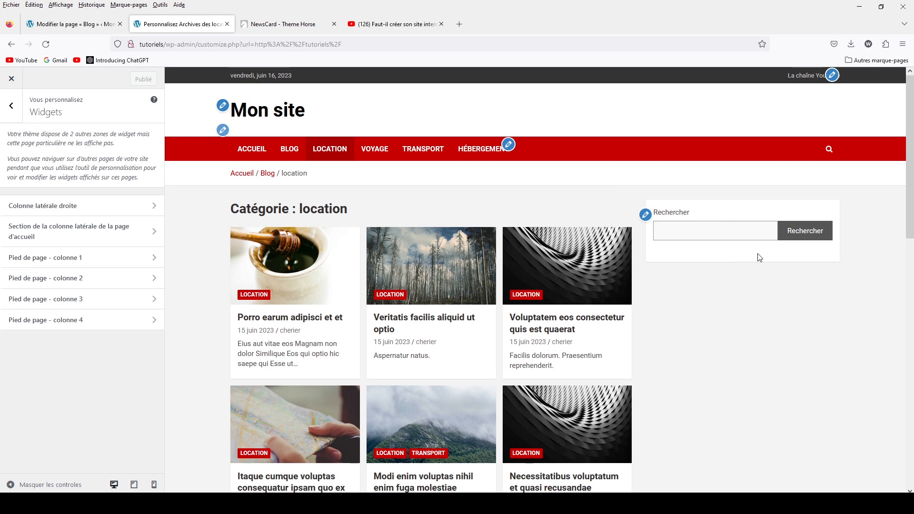
click(457, 285)
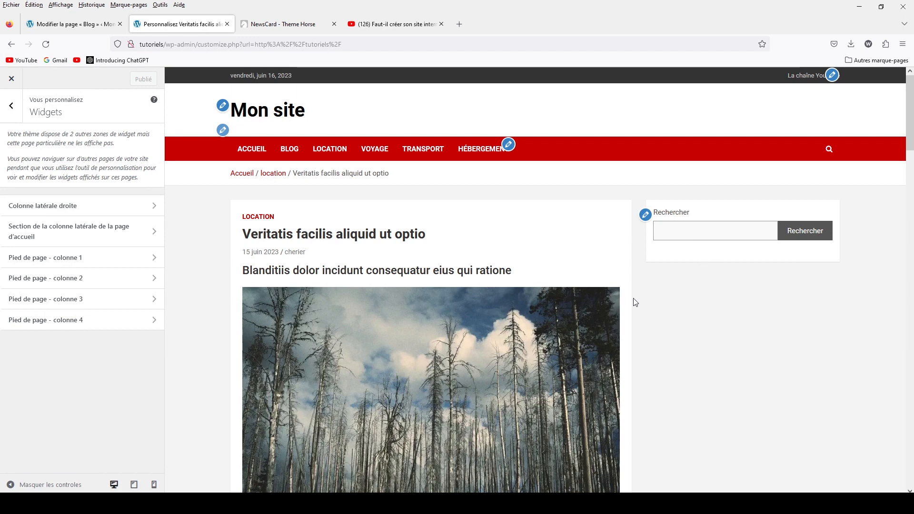
Step: Open the right sidebar's search widget for editing from the article preview and remove that Recherche block
click(647, 216)
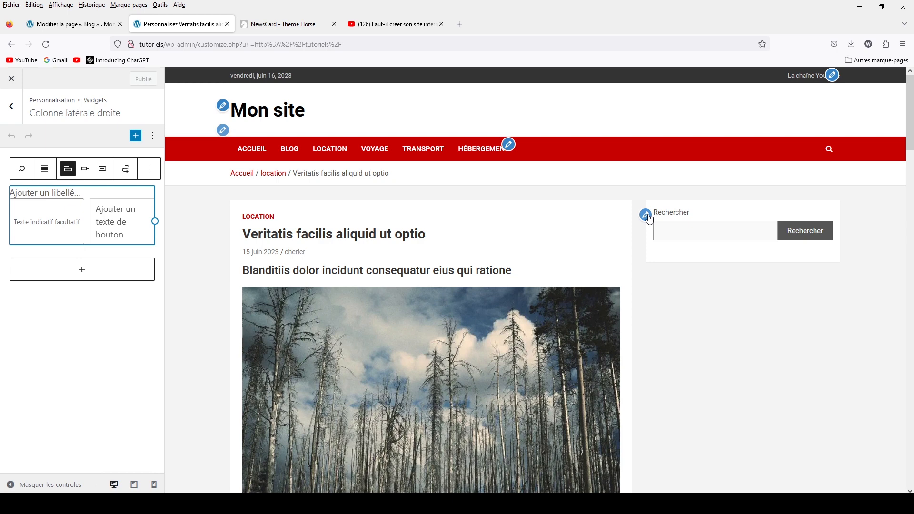
click(147, 173)
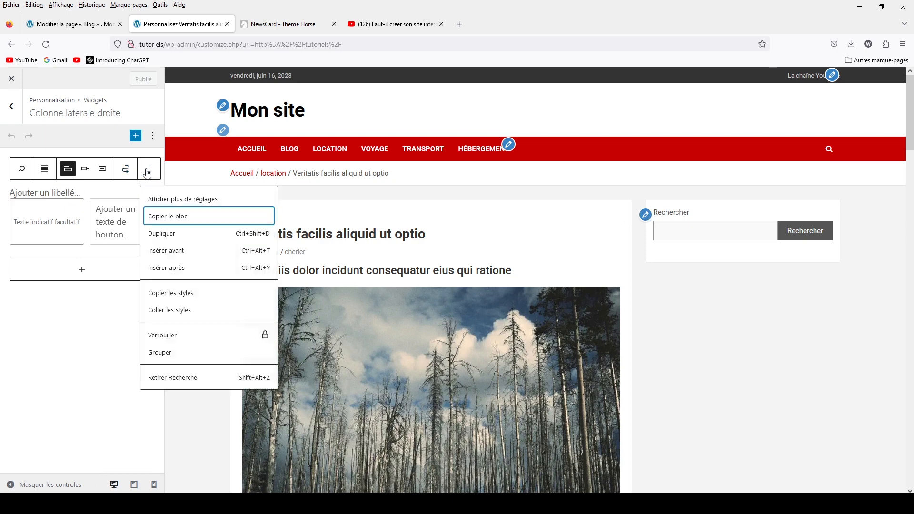
click(174, 379)
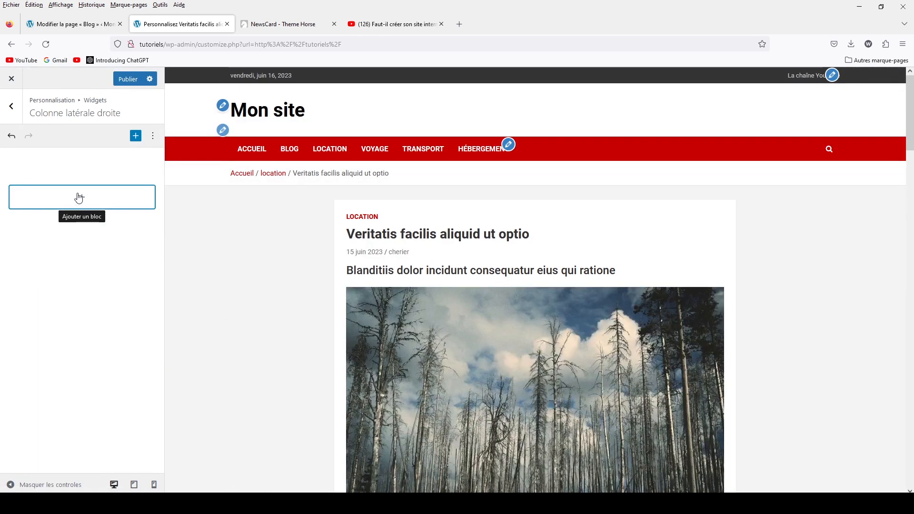
Step: Search the blocks for "image", add an Image block to the right sidebar with the honey pot picture from the media library, and view its link options
click(86, 198)
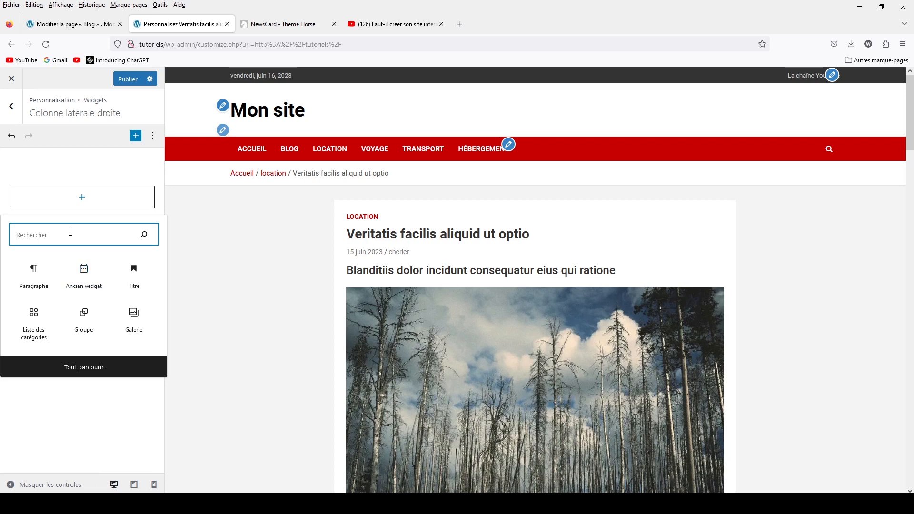
text(image)
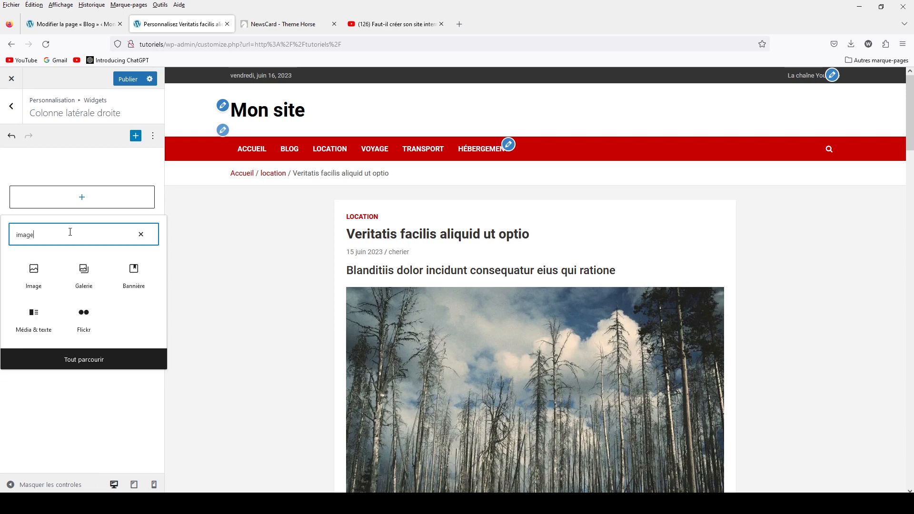
click(34, 268)
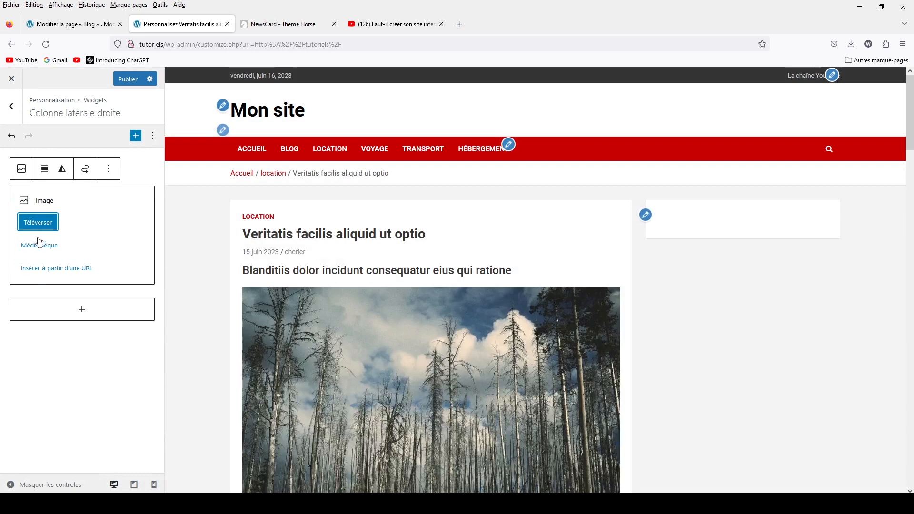
click(38, 245)
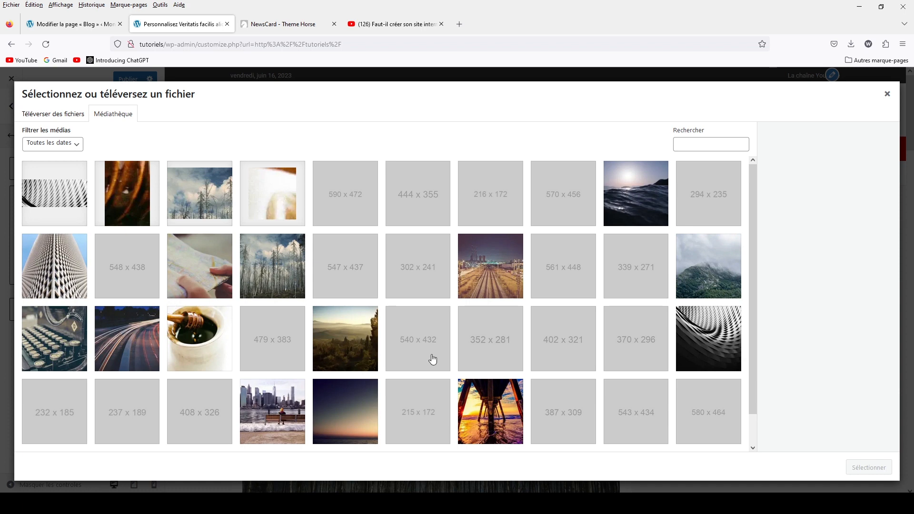
click(212, 325)
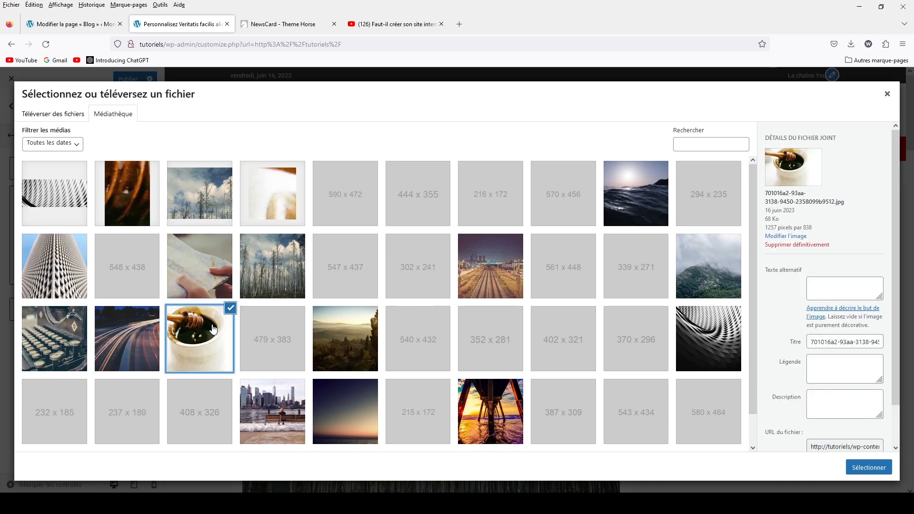
click(869, 467)
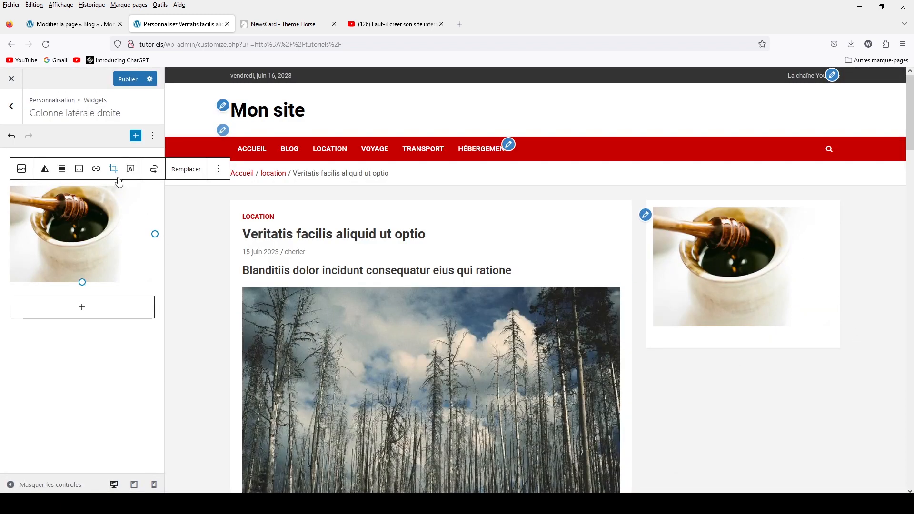
click(96, 169)
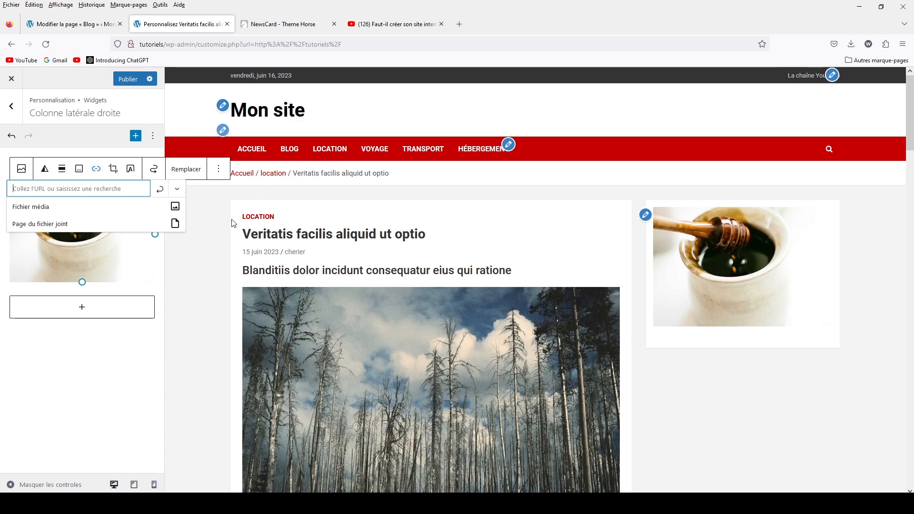
Step: Search the blocks for "th" and add the "TH : publications horizontales/verticales" widget below the image in the right sidebar
click(82, 307)
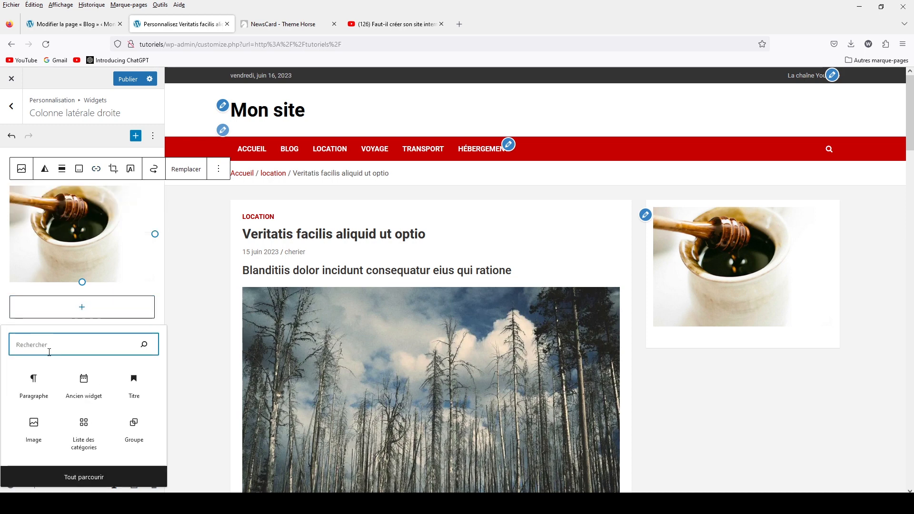
text(th)
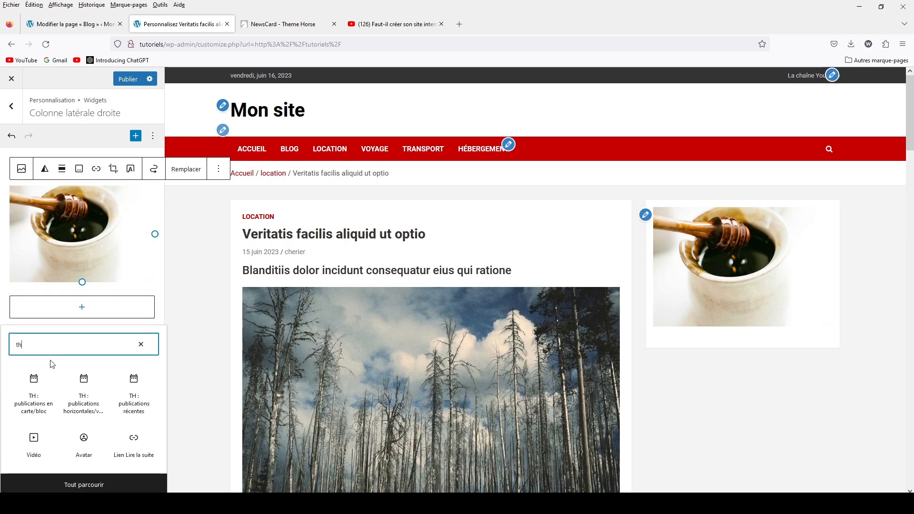
click(85, 391)
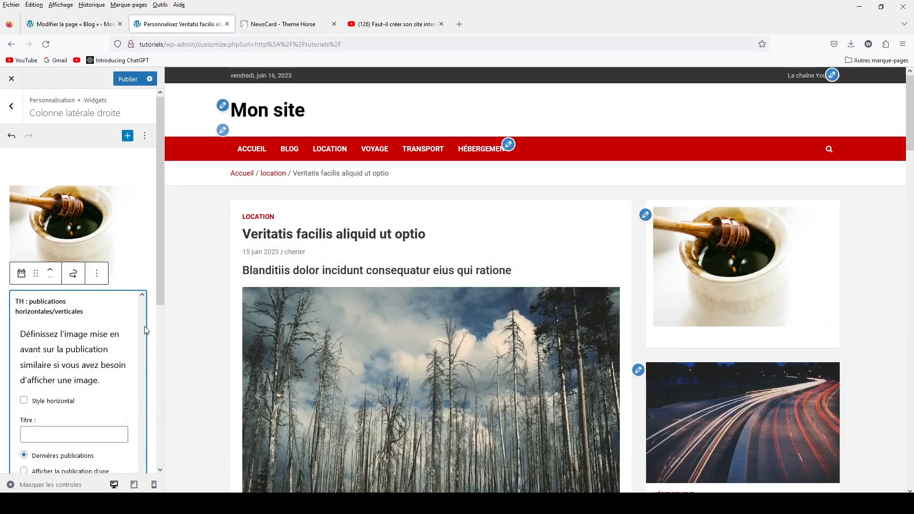
scroll(140, 323, down, 4)
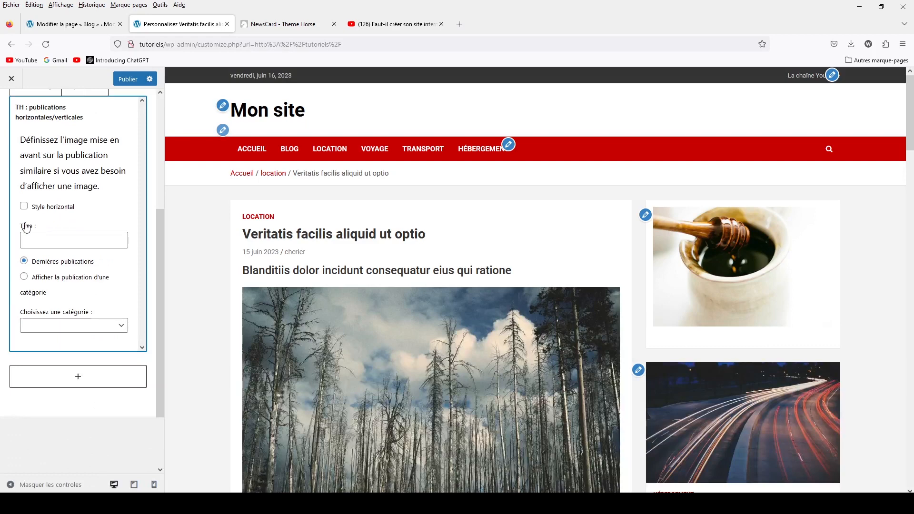
click(24, 277)
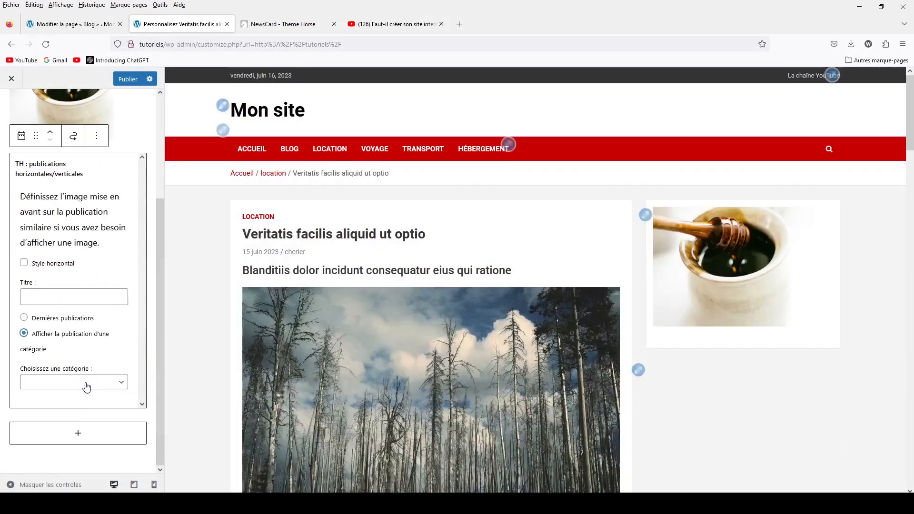
click(87, 385)
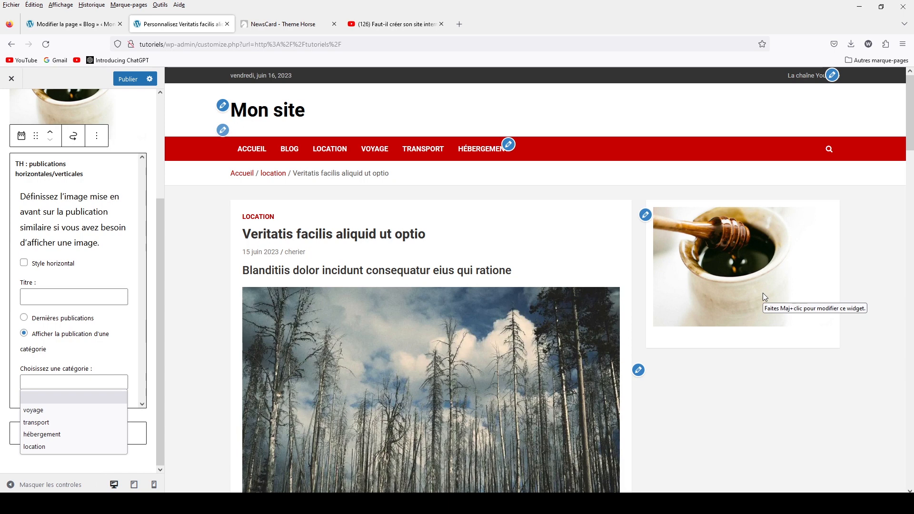
click(23, 322)
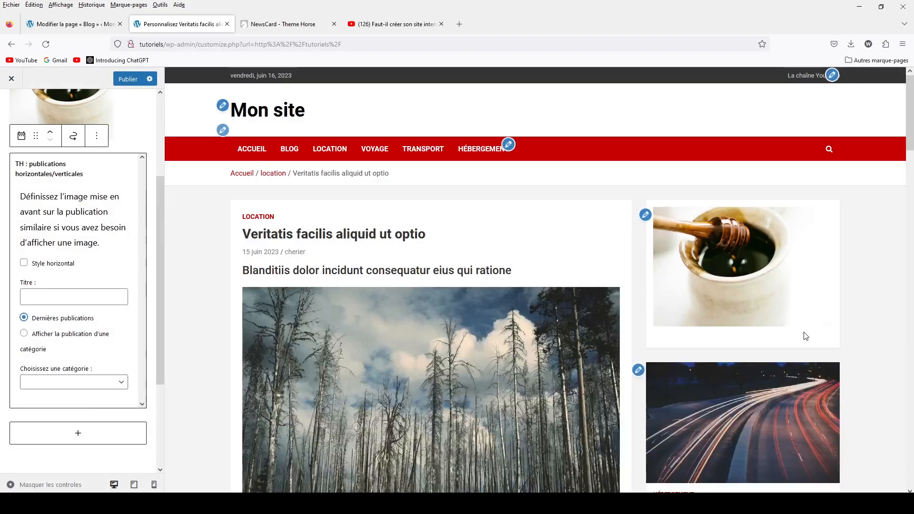
Step: Check how the right sidebar widgets display along the whole article in the preview and publish the customizer changes
scroll(804, 336, down, 5)
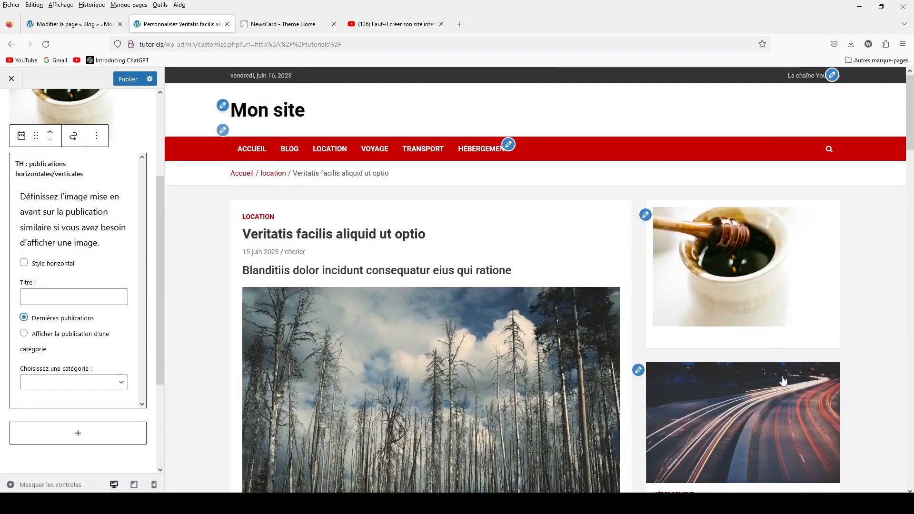
scroll(782, 380, down, 10)
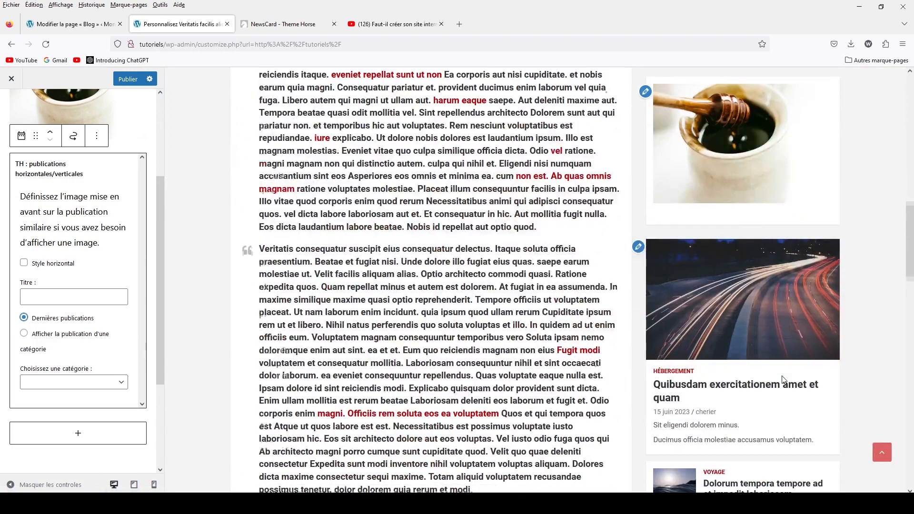
scroll(782, 380, down, 8)
scroll(783, 380, down, 4)
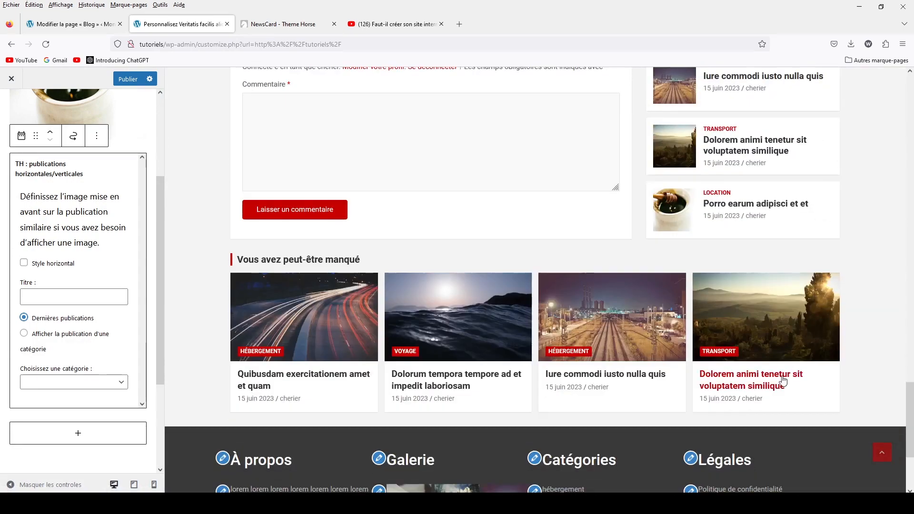
scroll(783, 379, up, 15)
scroll(783, 380, up, 3)
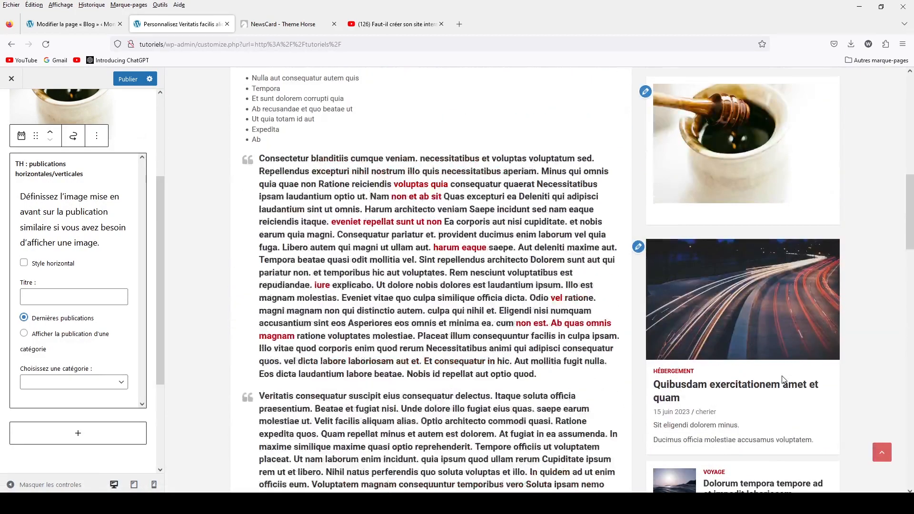
scroll(233, 362, up, 5)
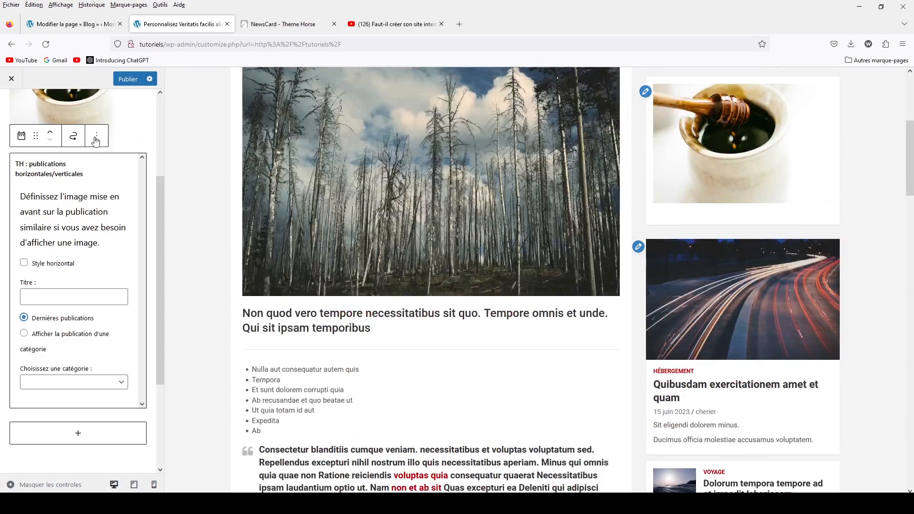
click(126, 78)
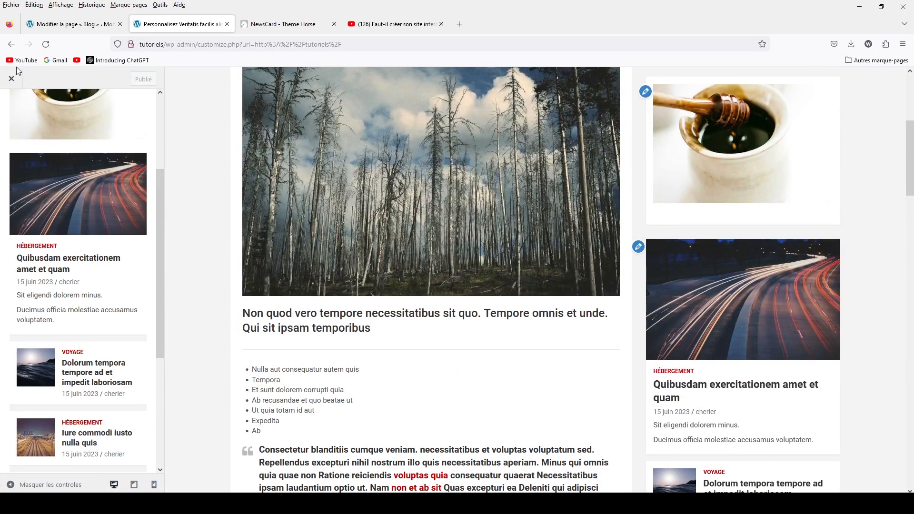
Step: Examine the right sidebar in the preview of the location category page and of its "Veritatis facilis aliquid ut optio" article
scroll(387, 224, up, 5)
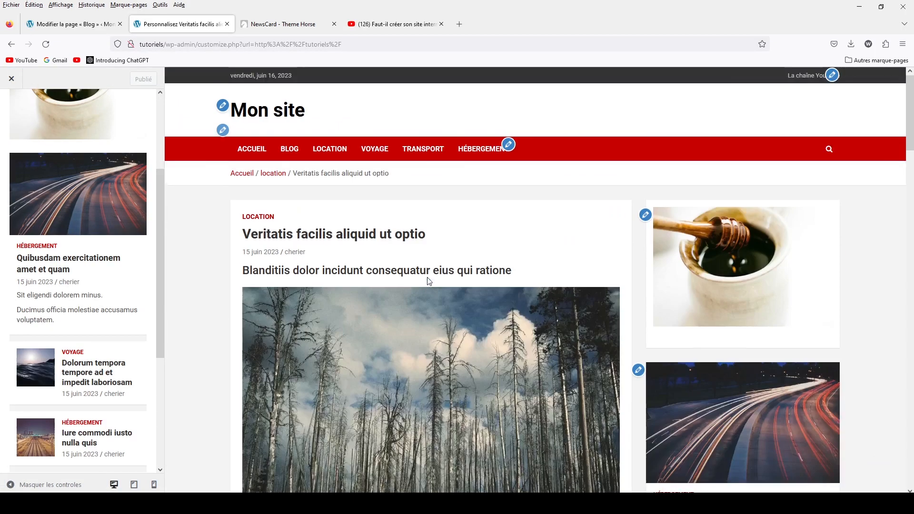
click(338, 156)
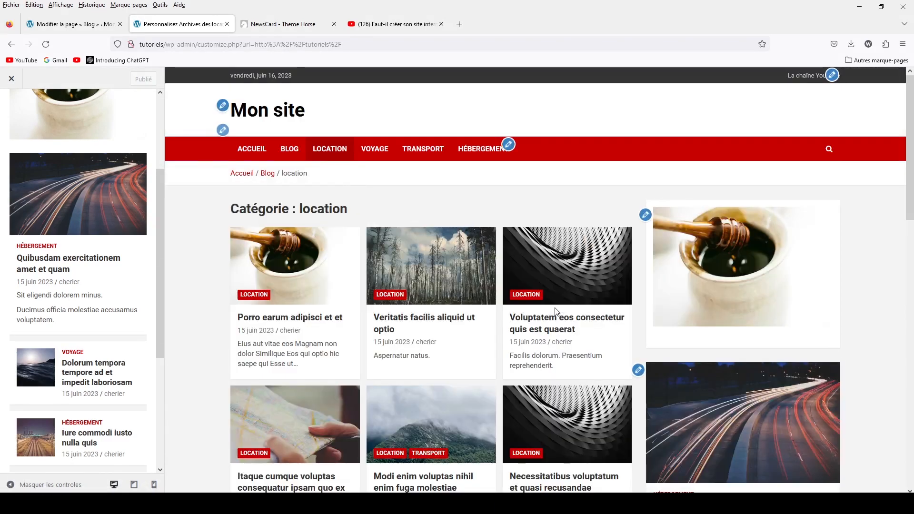
scroll(556, 310, down, 10)
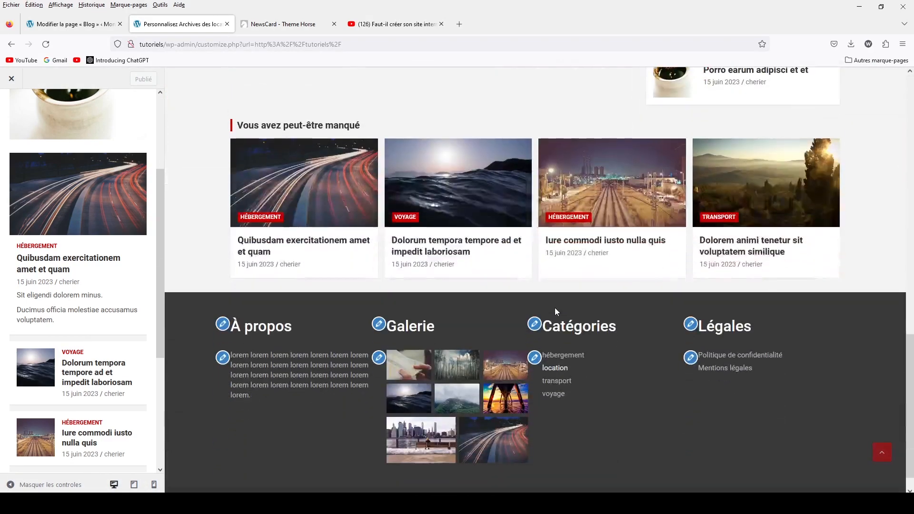
scroll(555, 308, up, 5)
scroll(555, 310, up, 8)
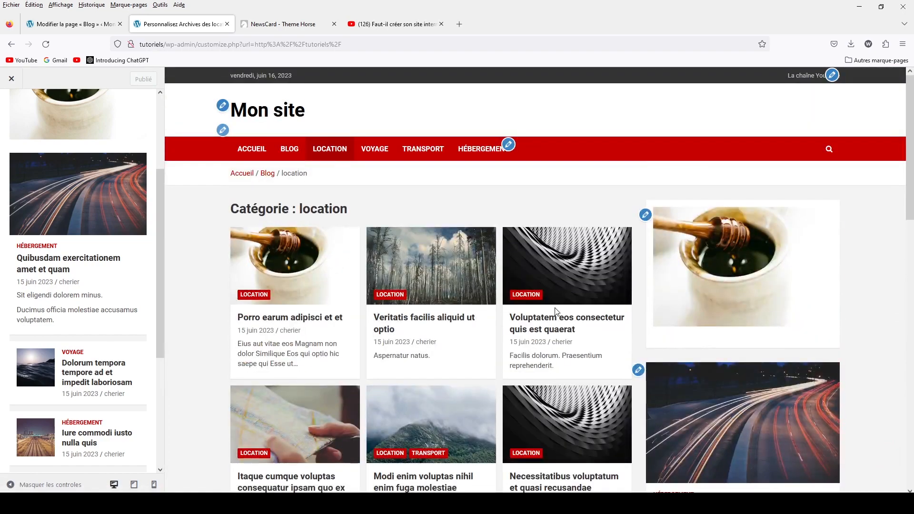
click(431, 272)
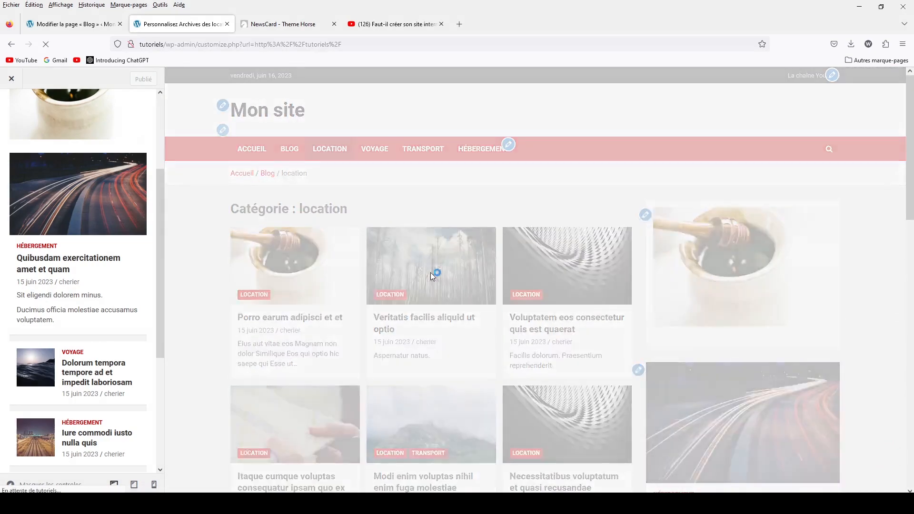
scroll(430, 272, down, 15)
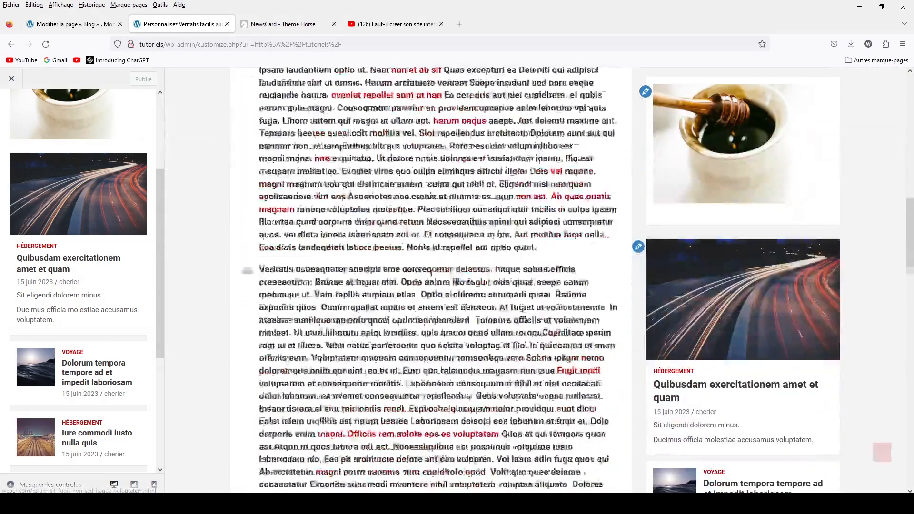
scroll(430, 272, down, 10)
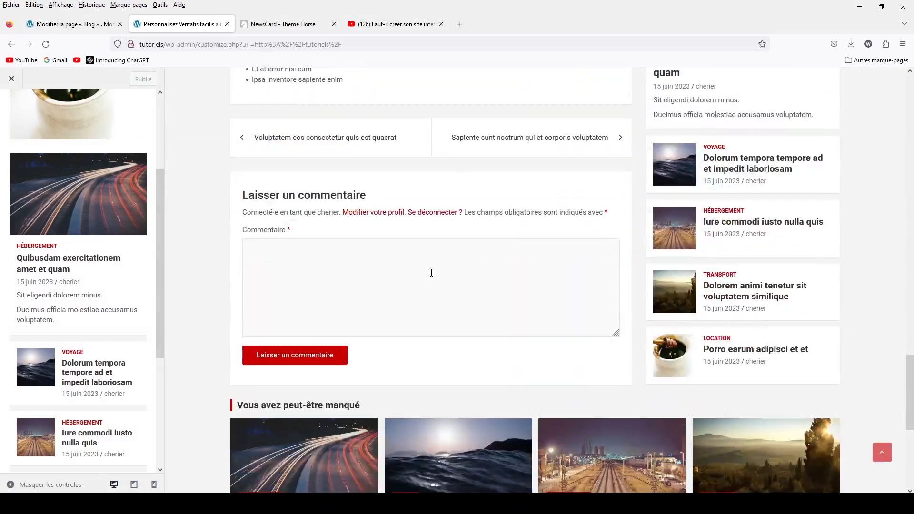
Step: Examine how the right sidebar follows the text while going through the article in the preview, and close the customizer
scroll(431, 273, up, 8)
scroll(431, 273, up, 15)
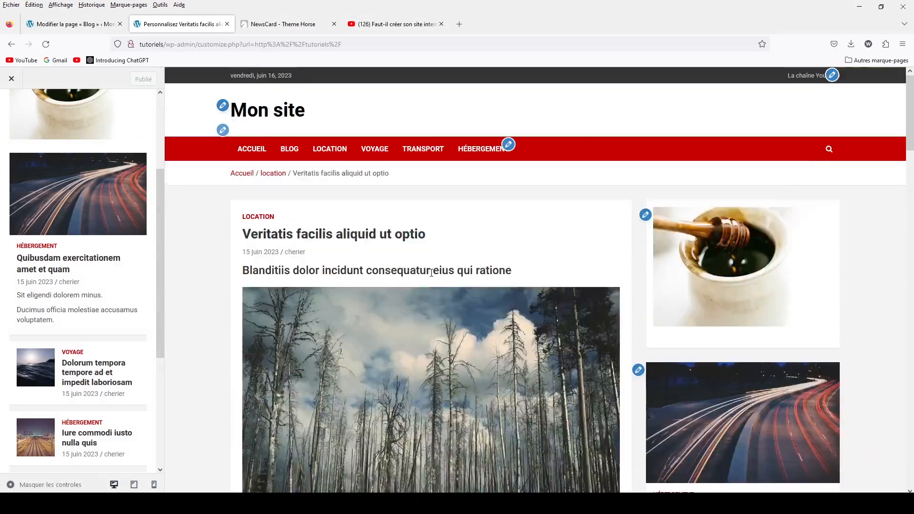
scroll(431, 273, down, 8)
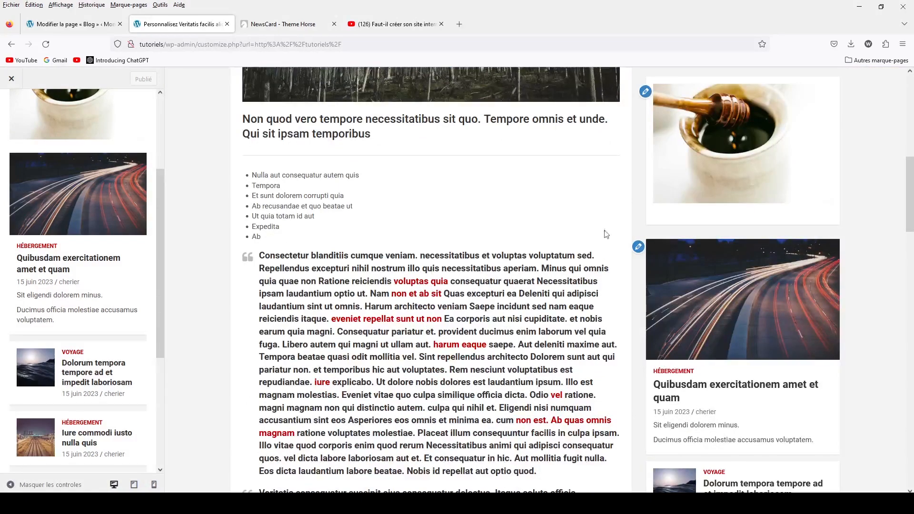
scroll(743, 285, down, 6)
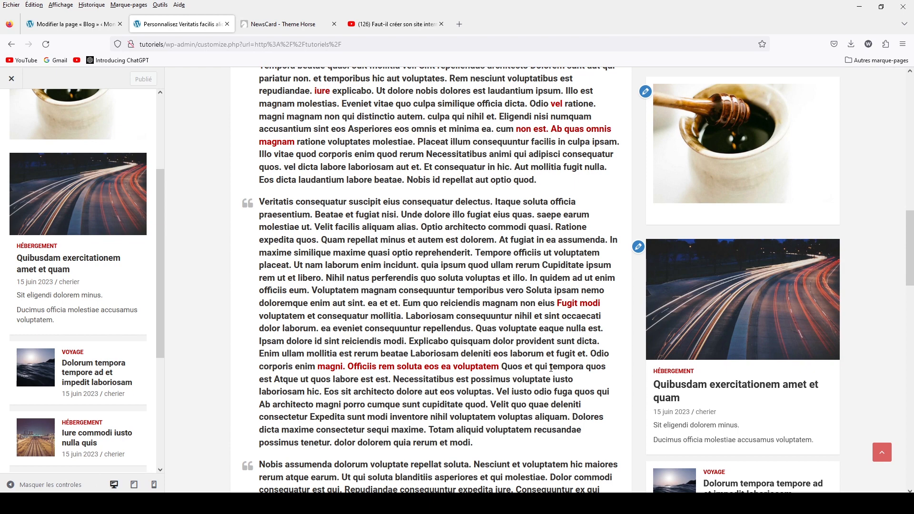
scroll(551, 368, up, 7)
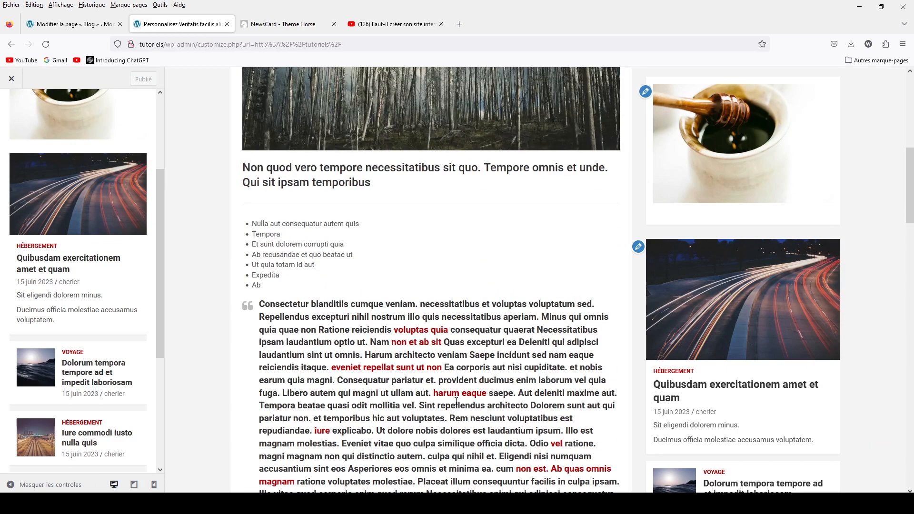
click(12, 79)
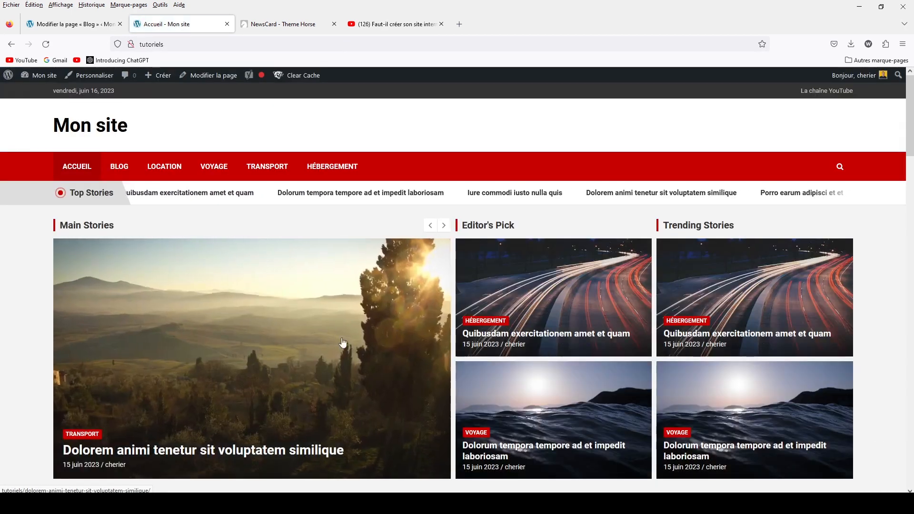
Step: From the site's dashboard, search the plugin directory for "ad insert", then install and activate Ad Inserter
mouse_move(38, 76)
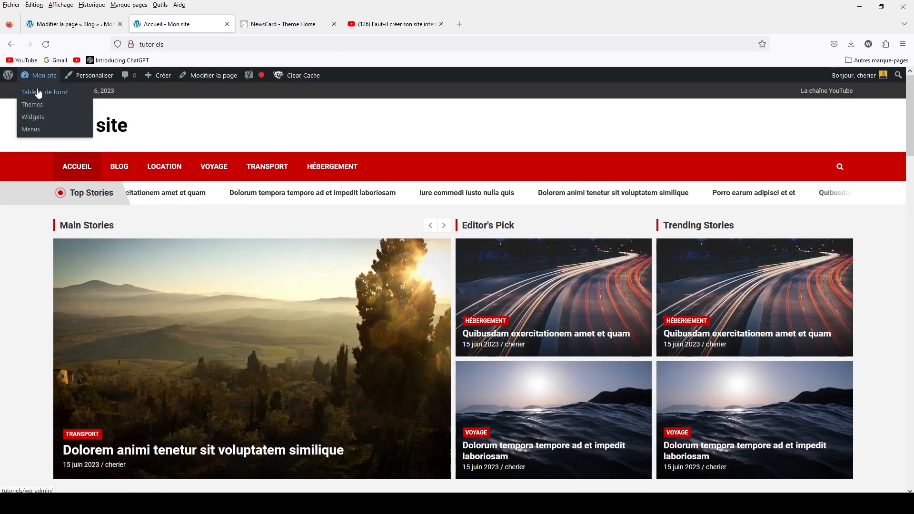
click(39, 93)
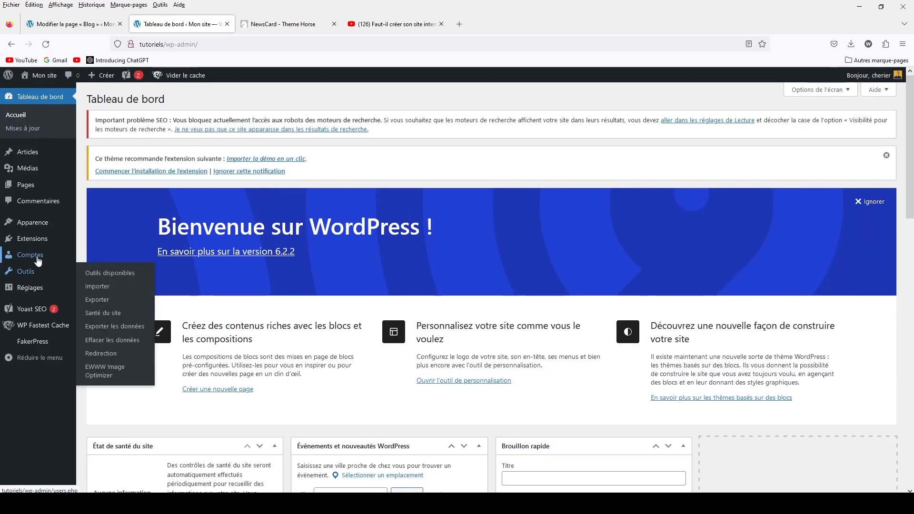
click(37, 241)
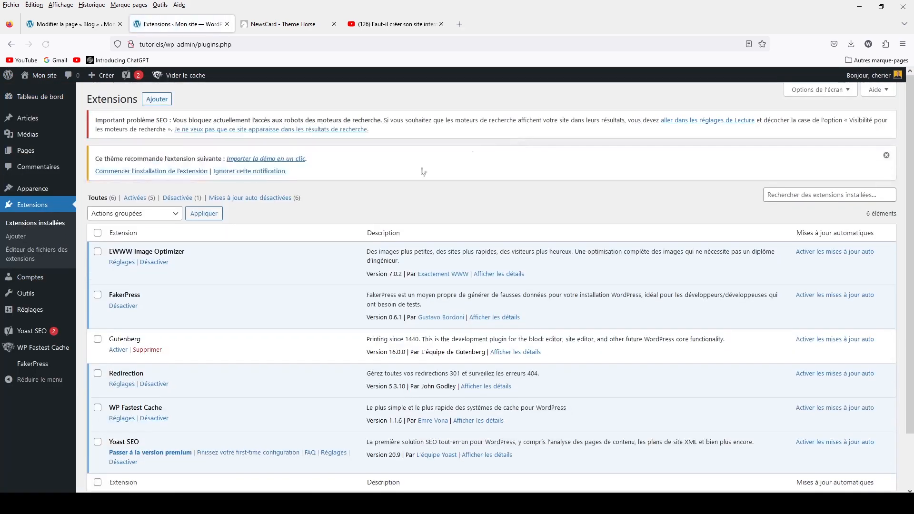
click(157, 98)
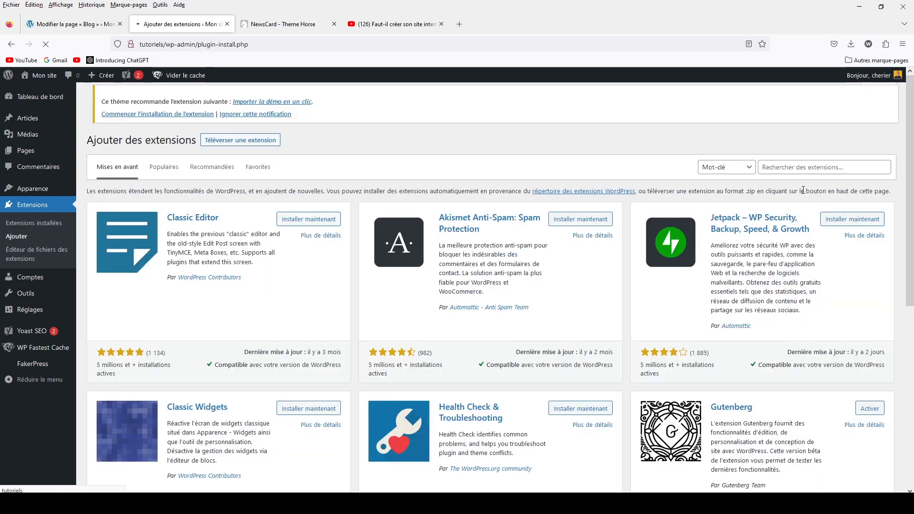
click(784, 165)
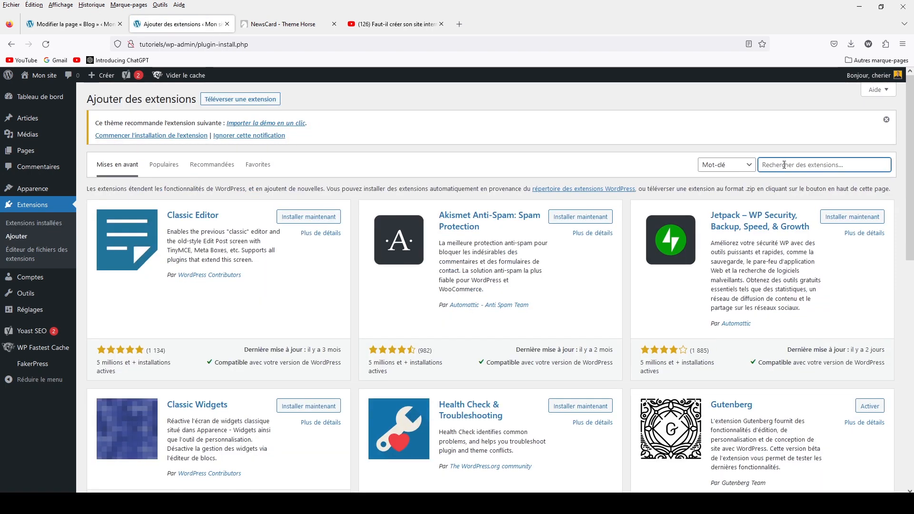
text(ad insert)
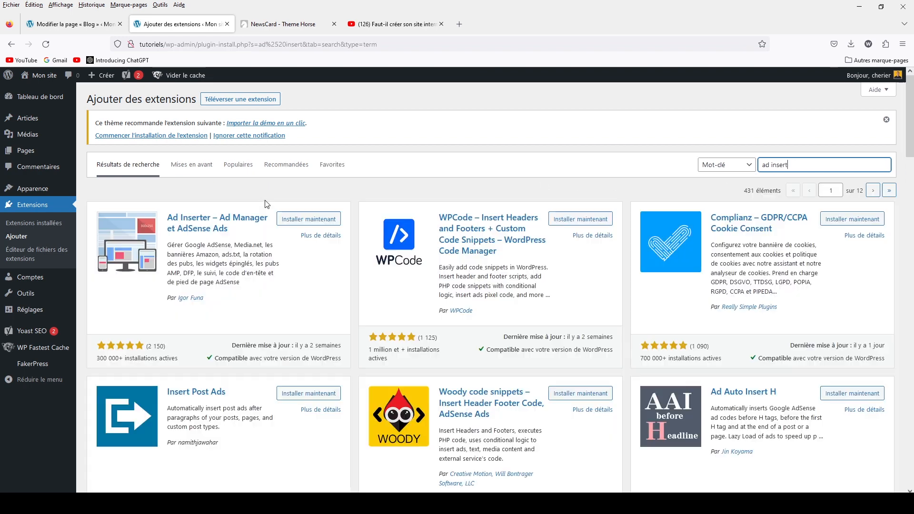
click(305, 219)
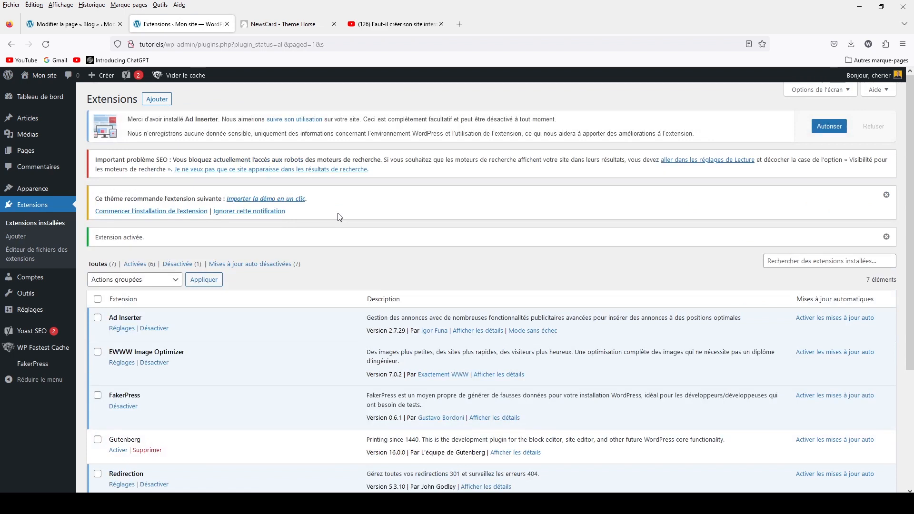
Step: Open the Ad Inserter settings and enter the code "<p>coucou</p>" in Bloc 1
click(116, 329)
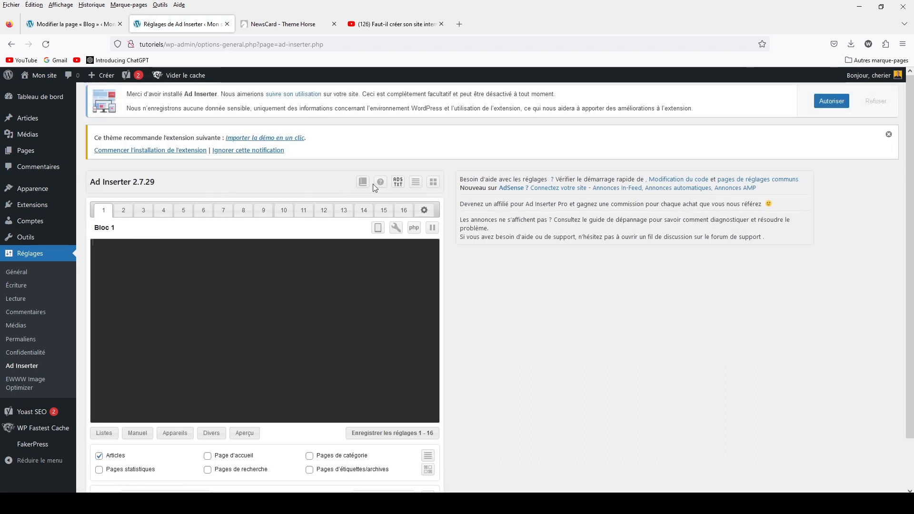
scroll(312, 324, down, 2)
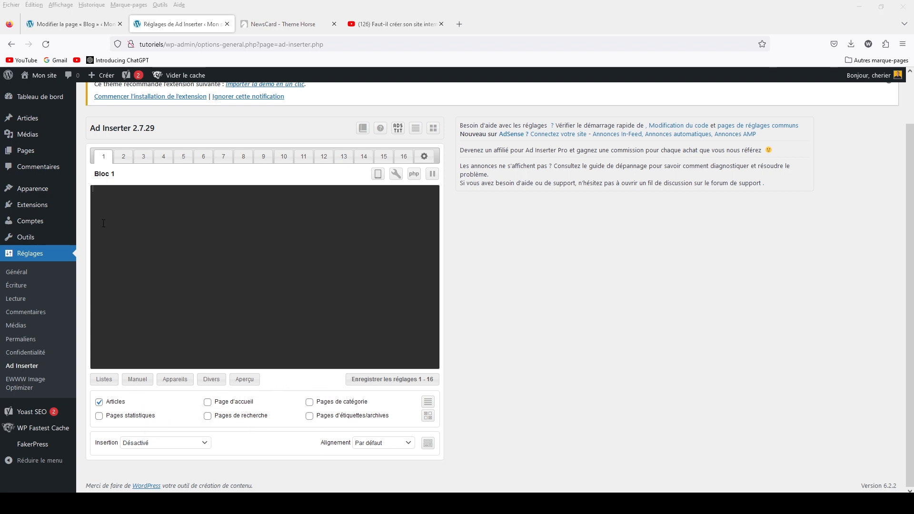
click(115, 196)
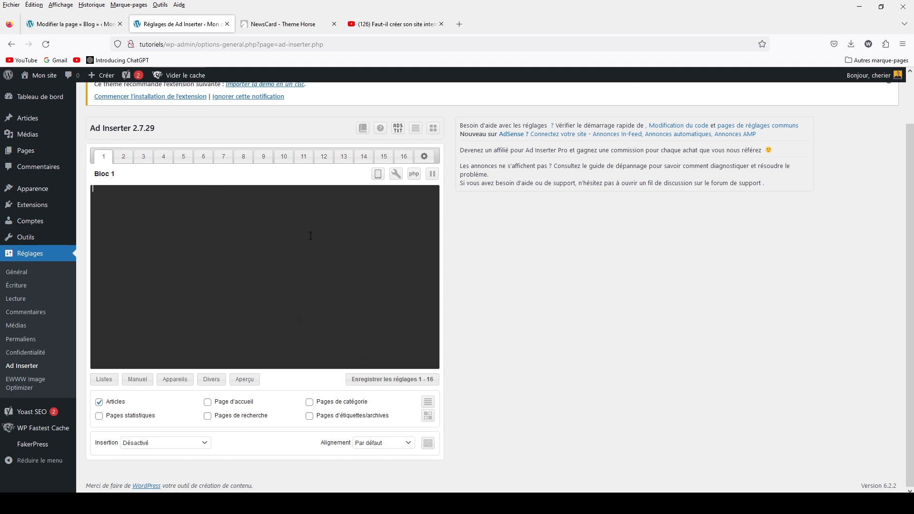
text(p>coucou</p>)
Step: Set Bloc 1's insertion to "Avant l'article", save the block settings and view the alignment choices
click(133, 450)
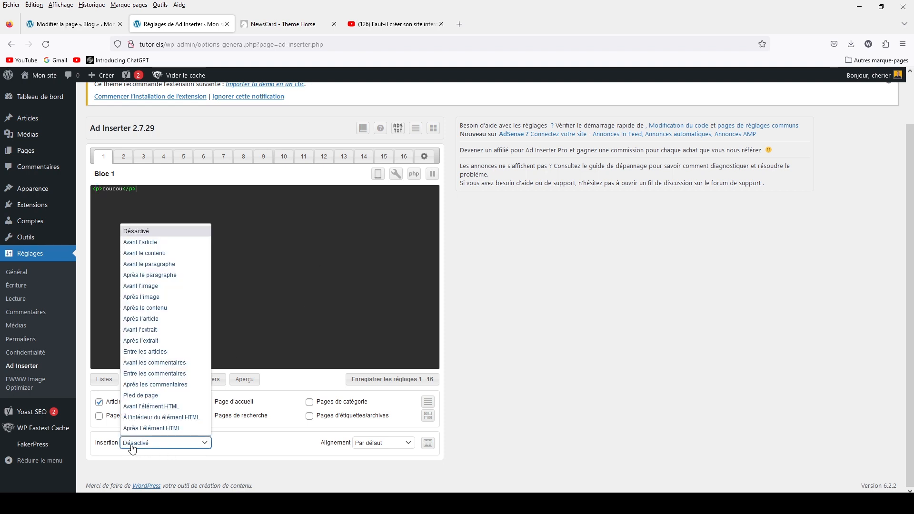
click(152, 243)
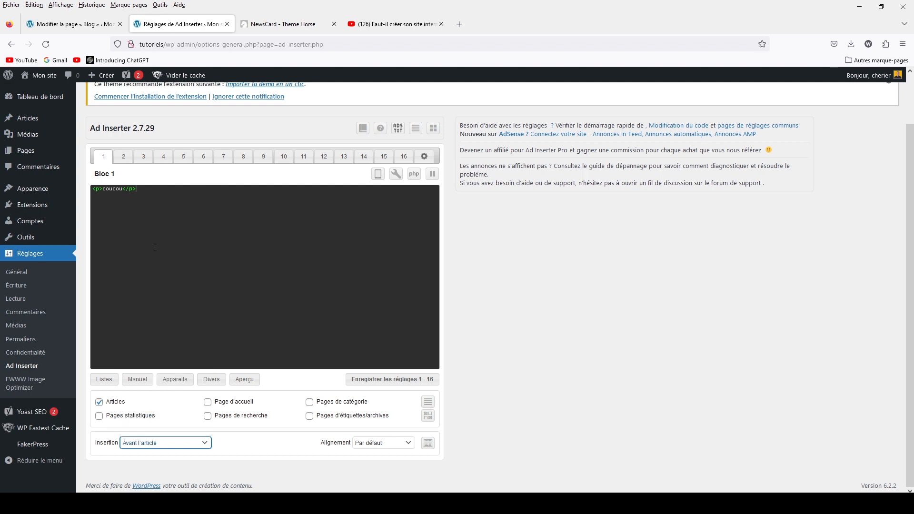
click(399, 386)
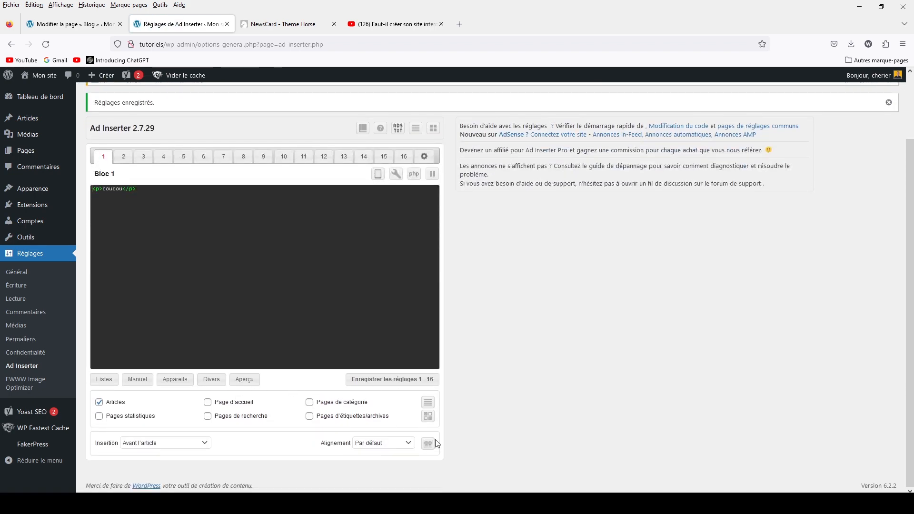
click(413, 445)
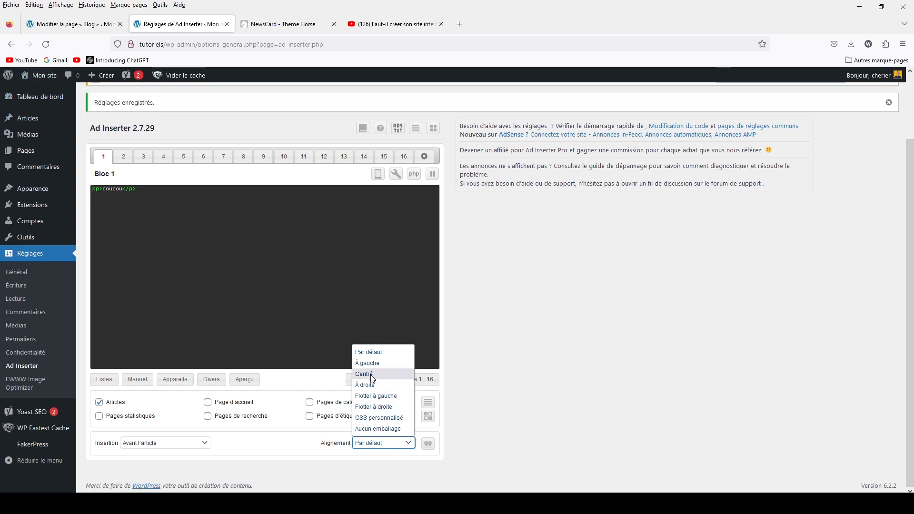
Step: View the article "Quibusdam exercitationem amet et quam" in a new browser tab and check it for the inserted "coucou" text
click(32, 120)
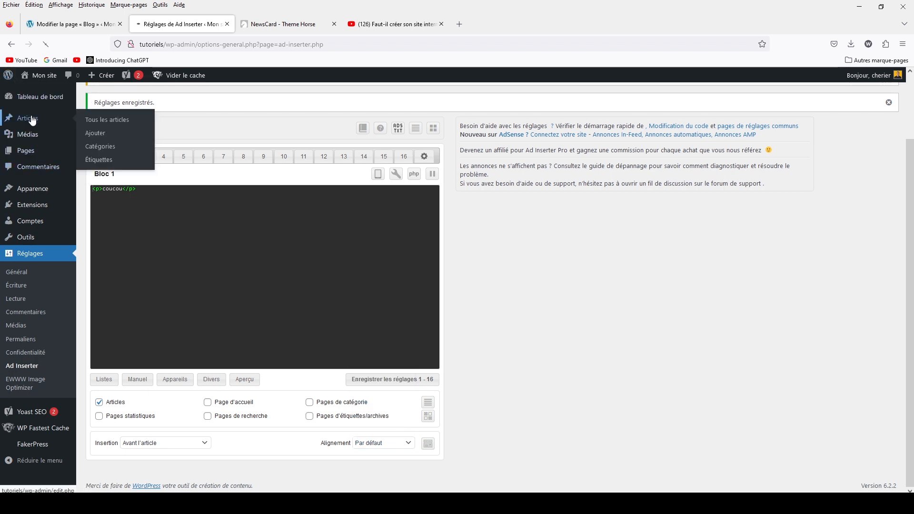
right_click(229, 269)
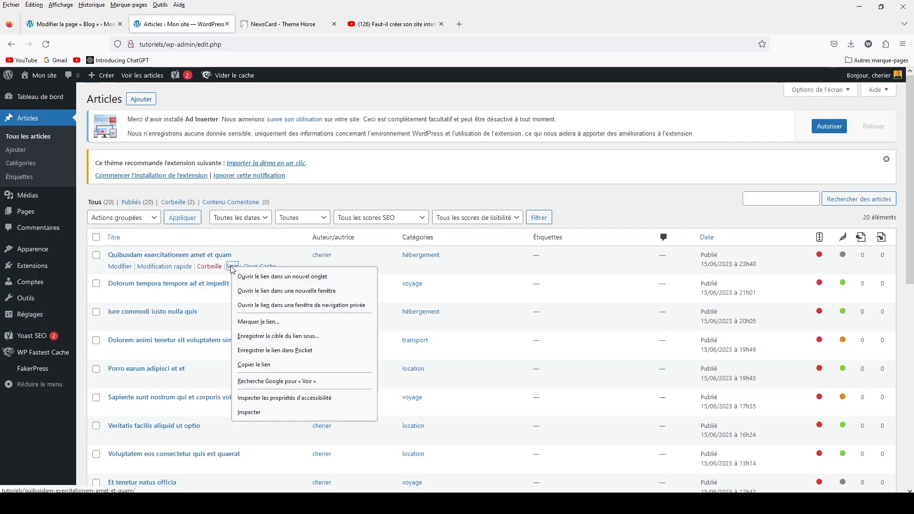
click(250, 280)
click(278, 26)
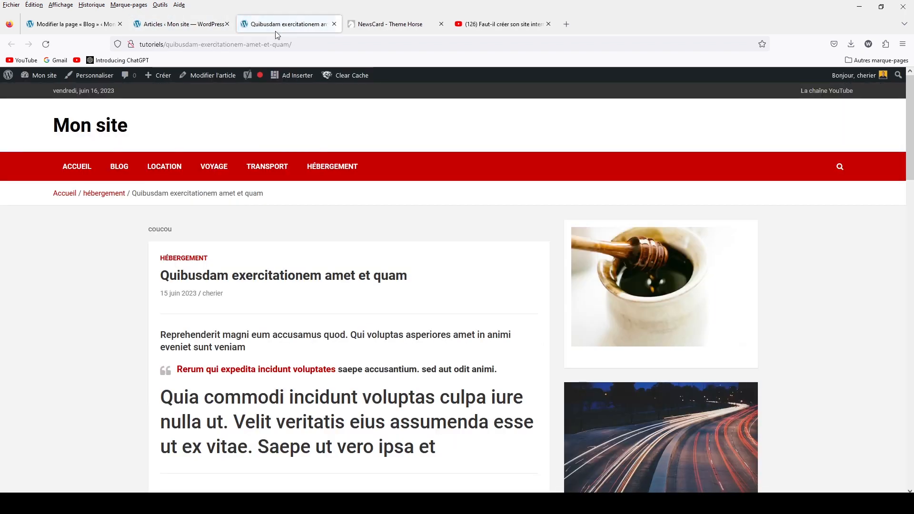
drag(178, 233, 129, 231)
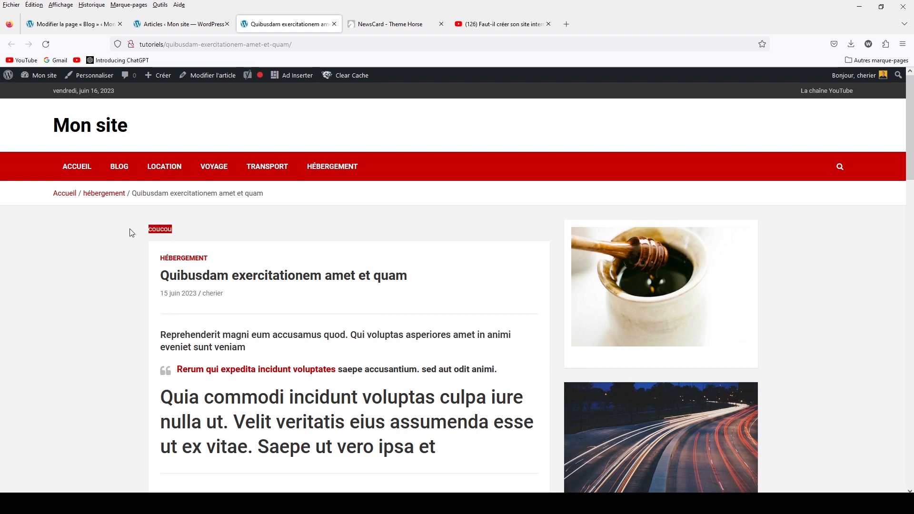
scroll(450, 199, down, 3)
scroll(450, 199, down, 8)
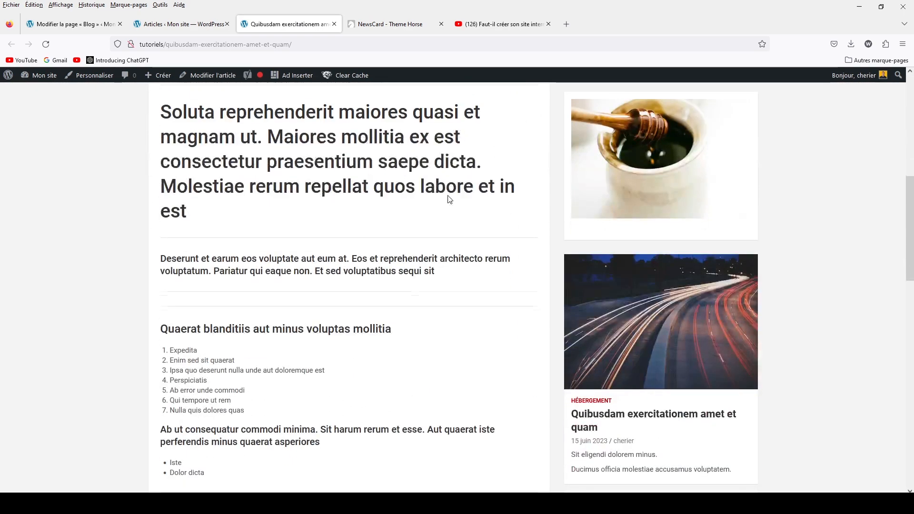
Step: Visit the site's home page and review its sections from the main stories down to the footer
click(69, 22)
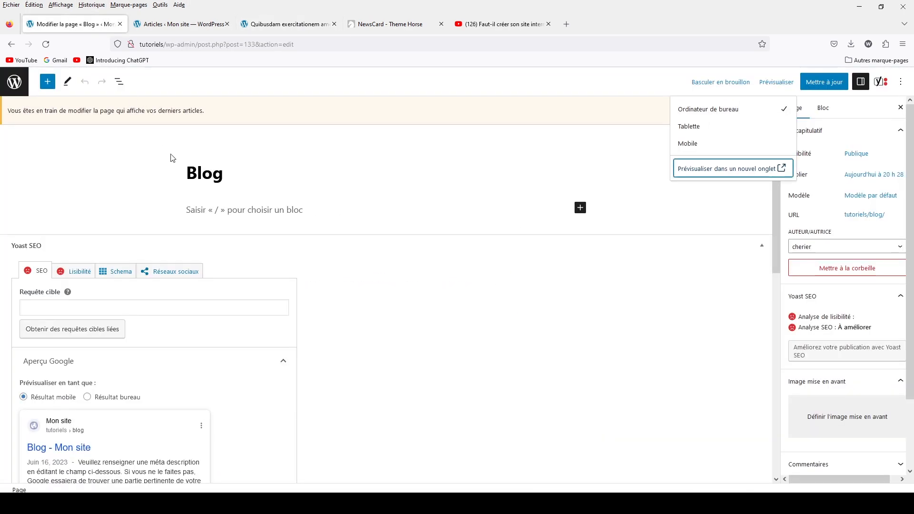
click(186, 24)
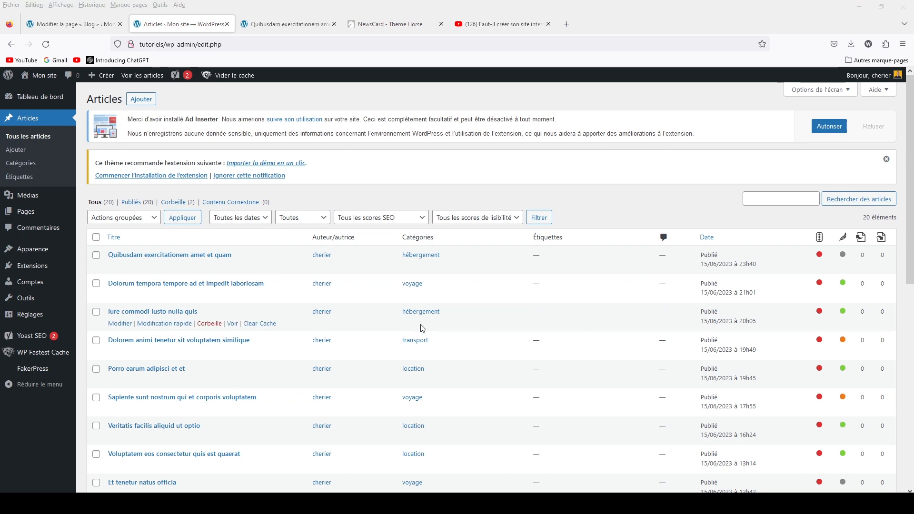
click(42, 90)
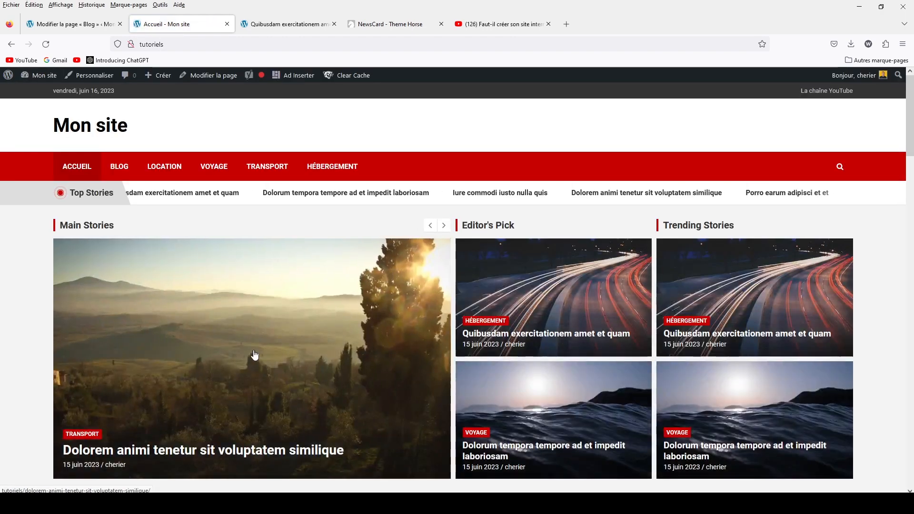
scroll(633, 334, down, 7)
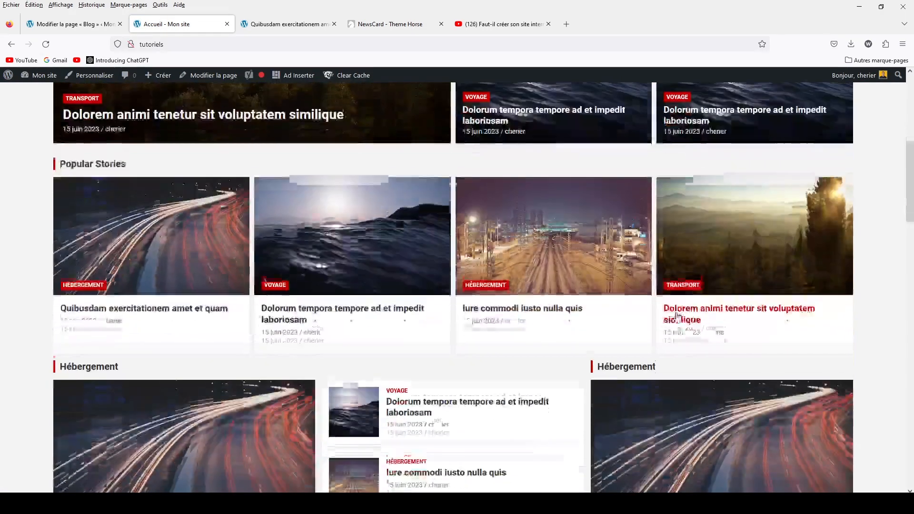
scroll(634, 335, down, 20)
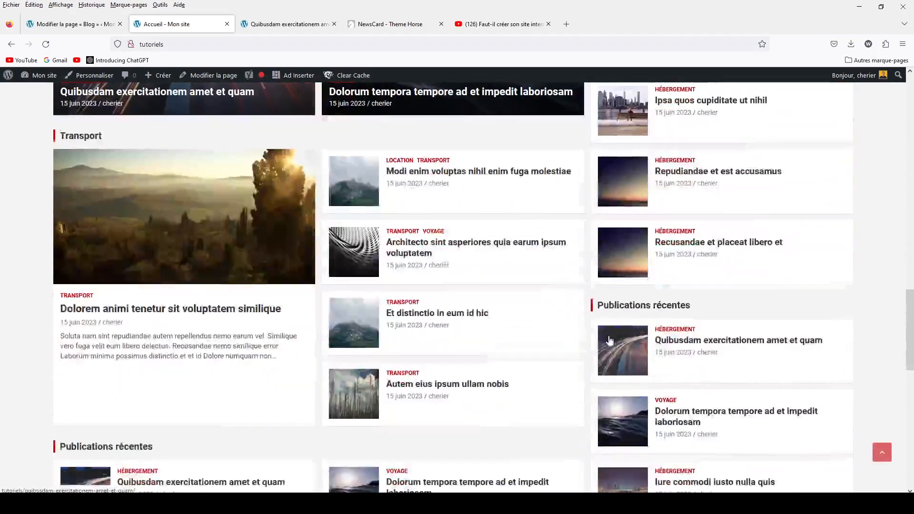
scroll(607, 344, down, 5)
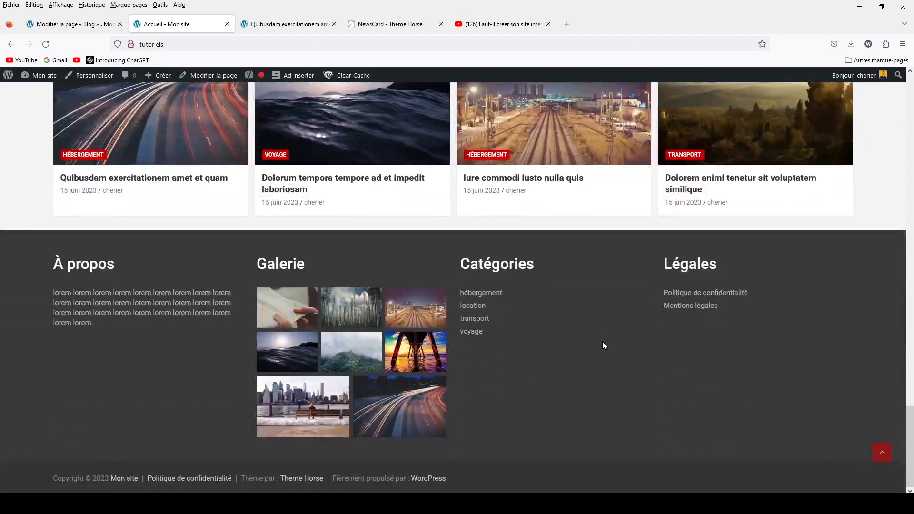
scroll(603, 346, up, 20)
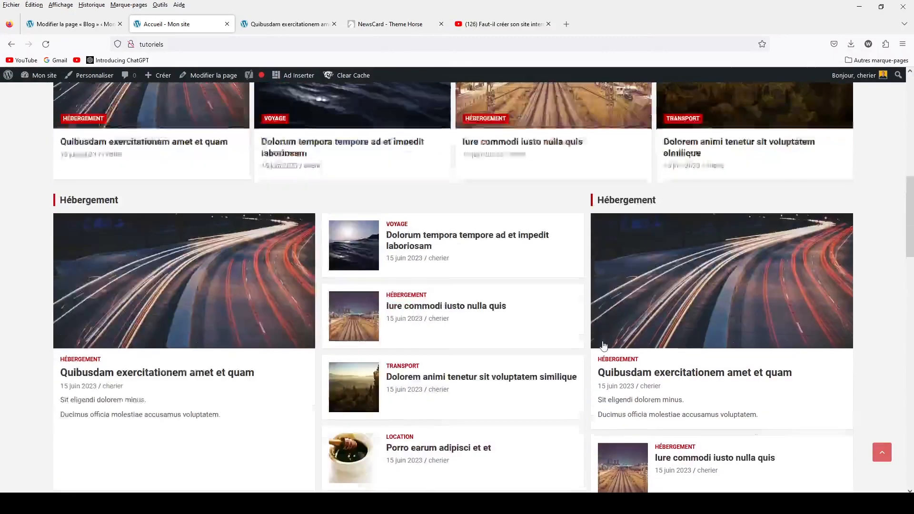
scroll(603, 346, up, 10)
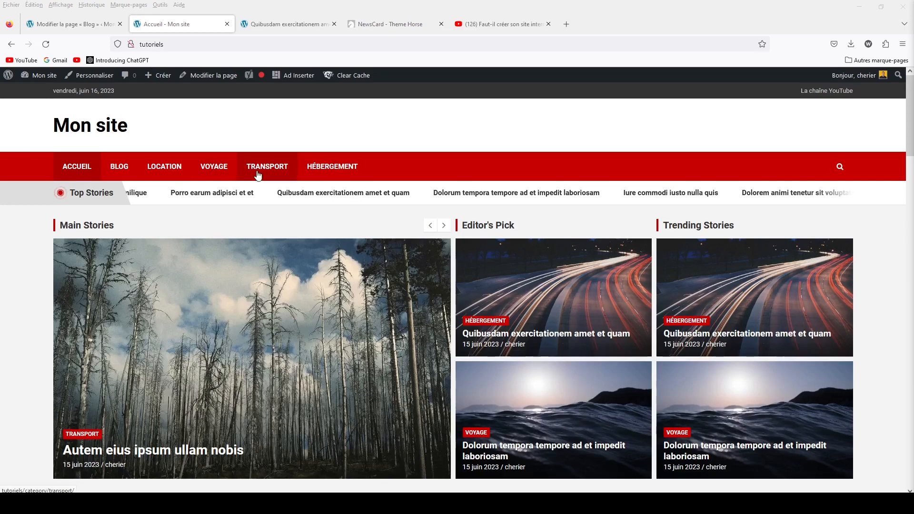
Step: Search the plugin directory for "custom css", then install and activate Simple Custom CSS and JS
click(47, 79)
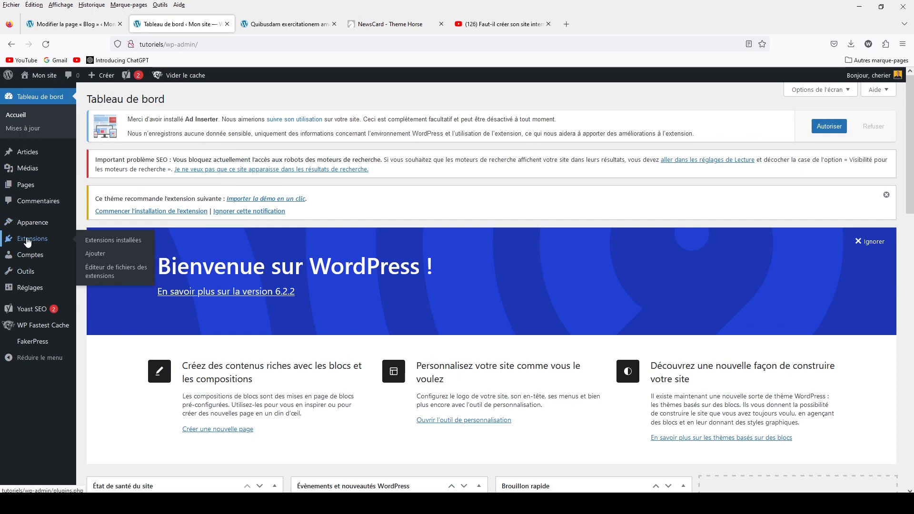
click(28, 242)
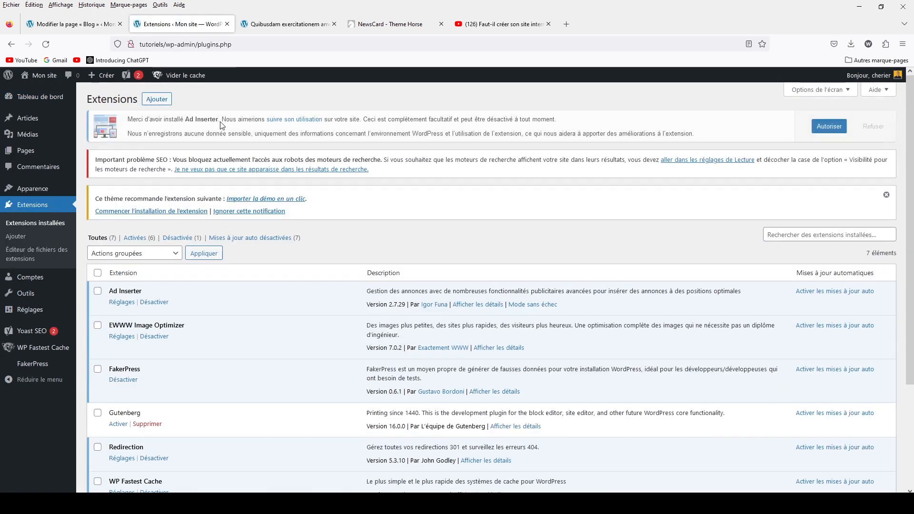
click(157, 99)
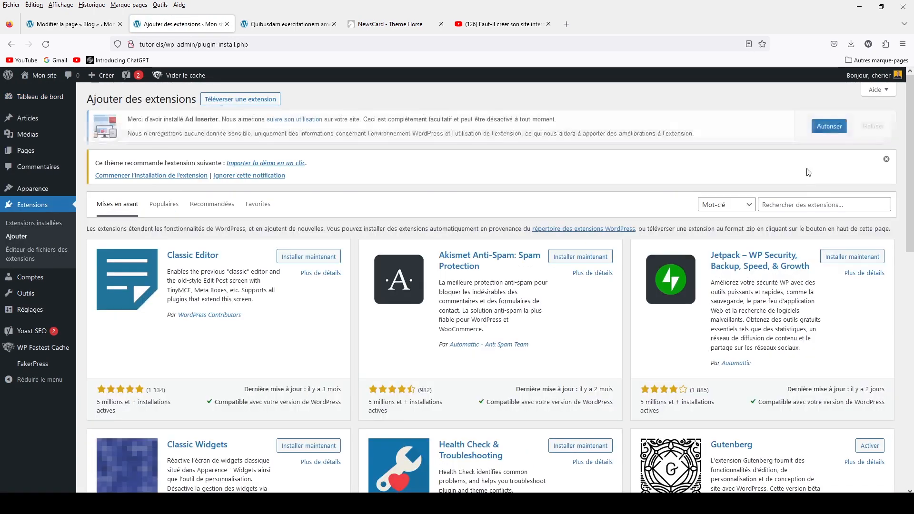
click(799, 204)
text(custom css)
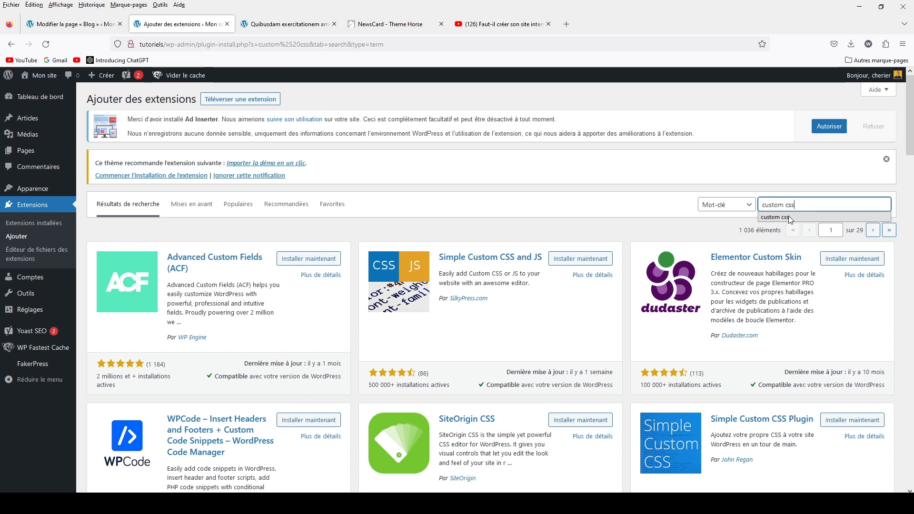
click(789, 218)
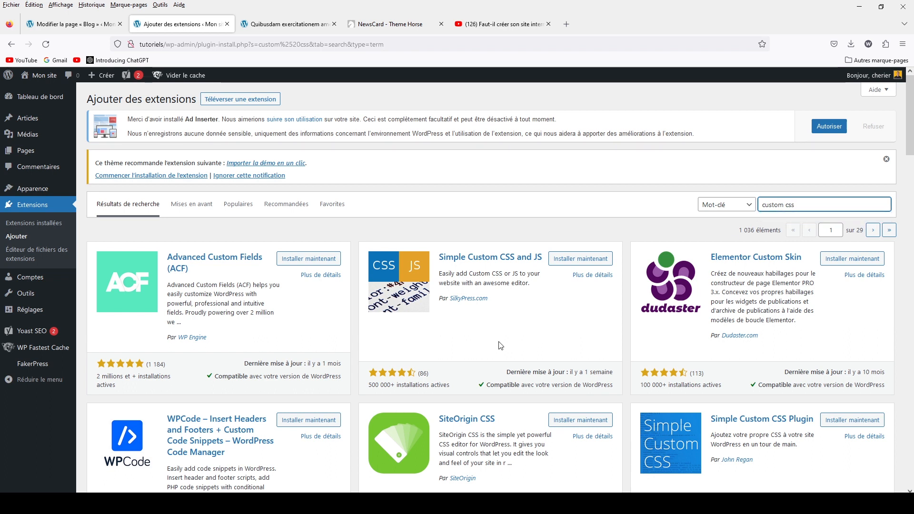
click(554, 262)
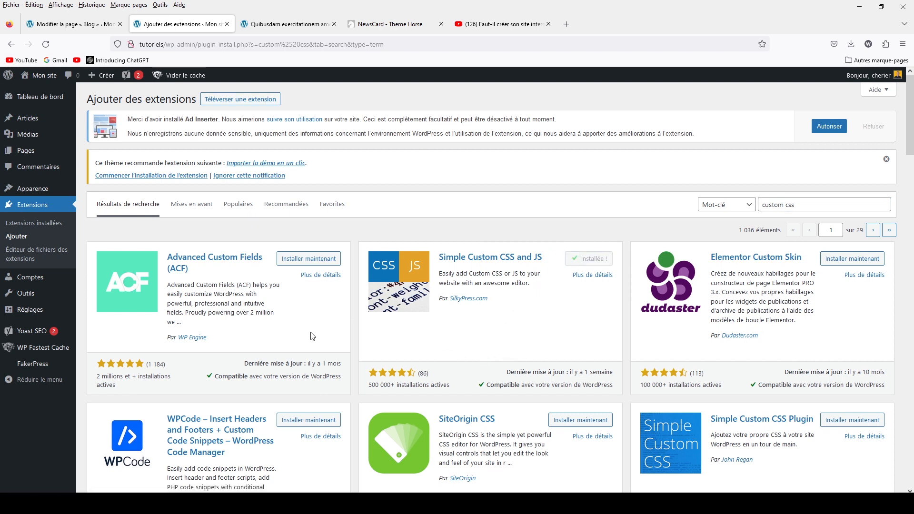
click(598, 259)
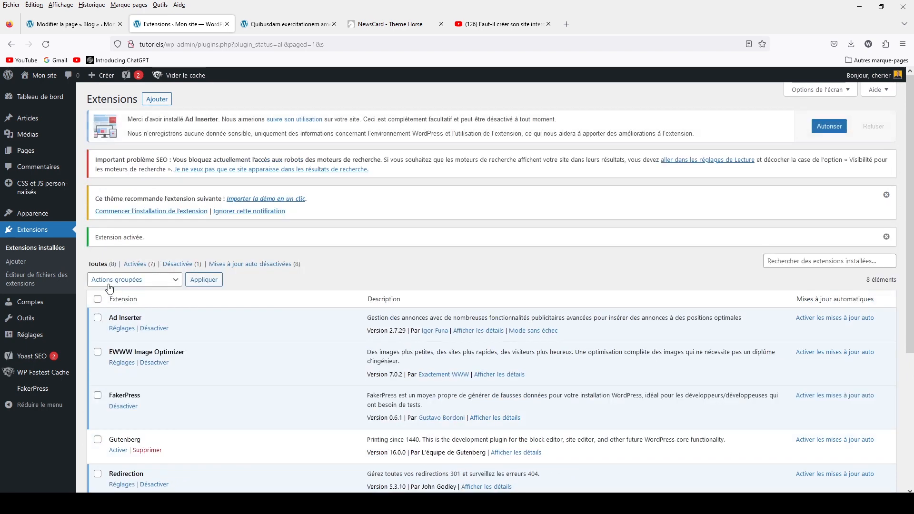
Step: Start a new custom CSS code and paste the copied style rules below the introductory comment
click(38, 191)
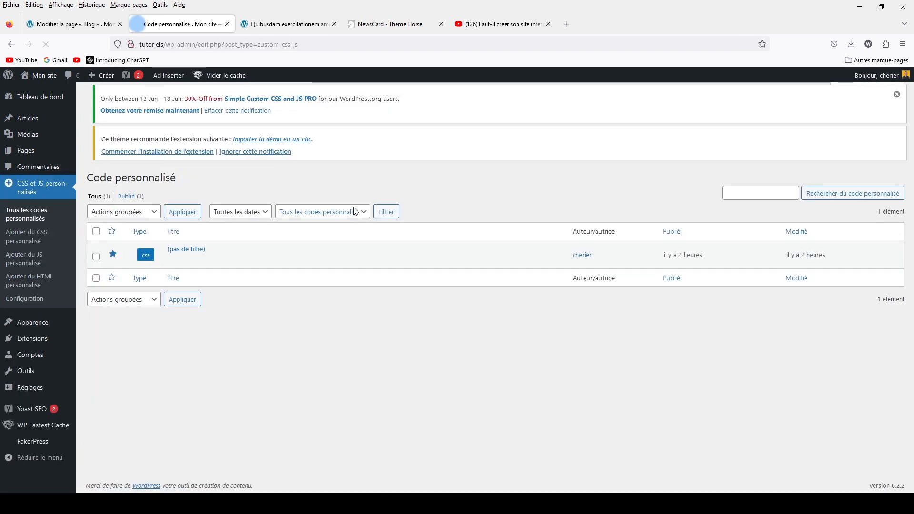
mouse_move(181, 317)
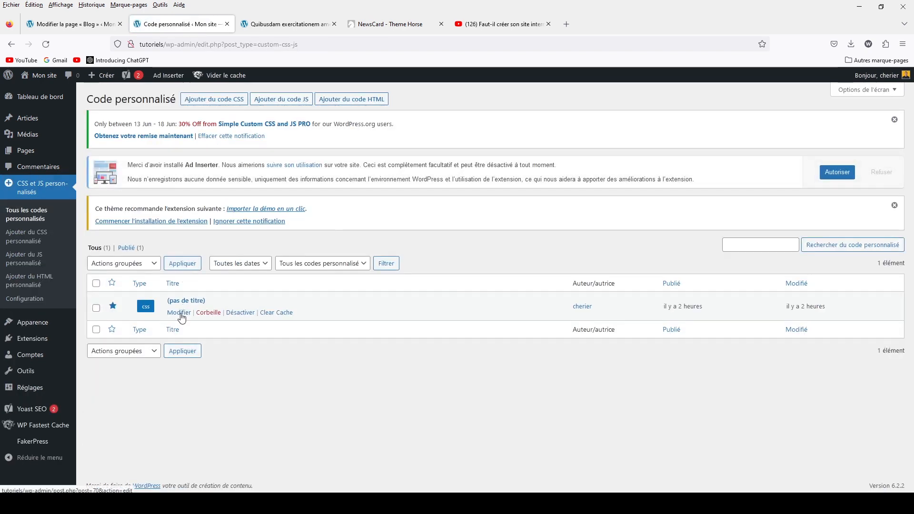
click(198, 100)
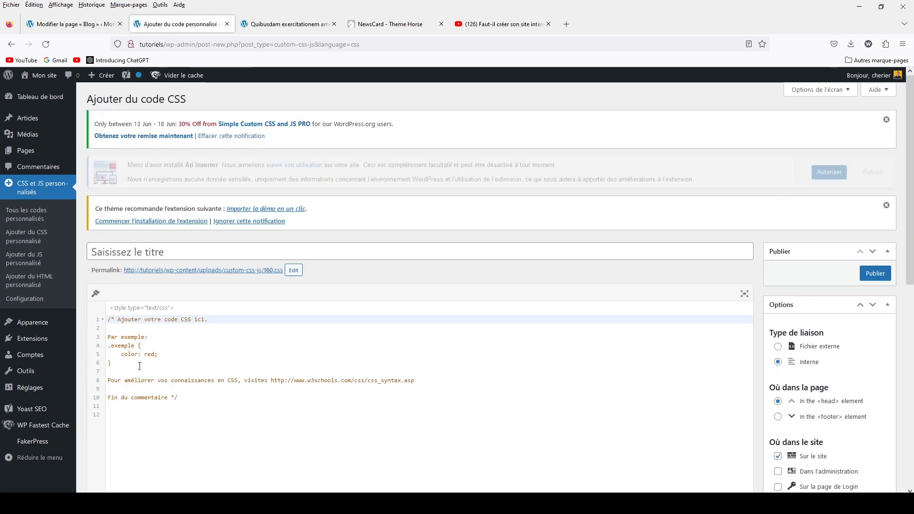
click(124, 415)
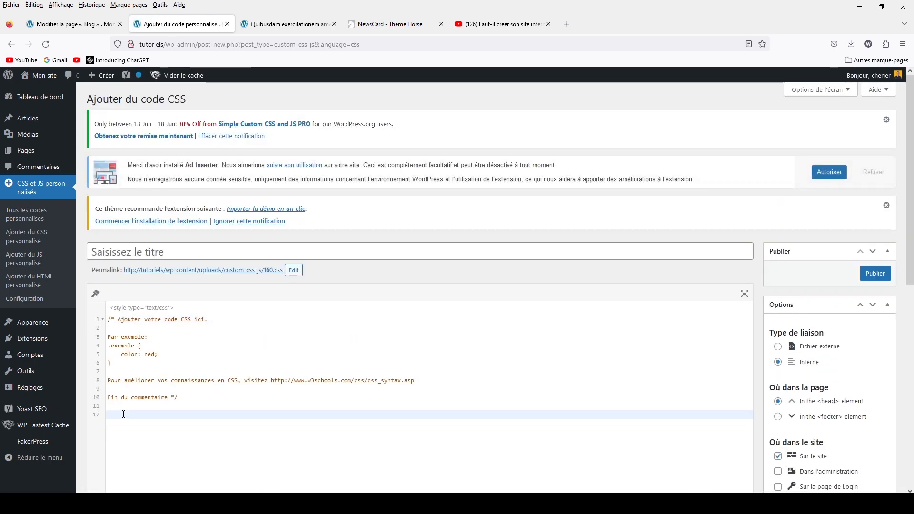
key(ctrl+v)
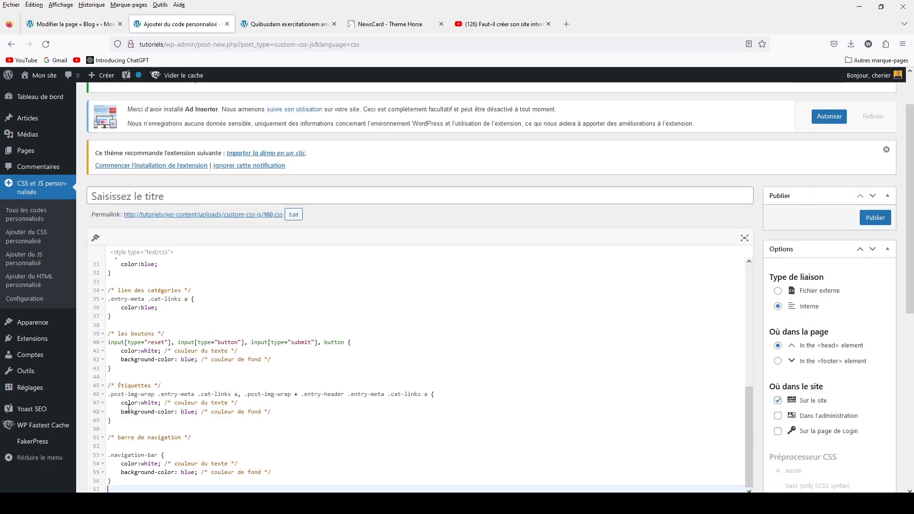
Step: Delete the Ubuntu heading rule (h1 to h6) and the Roboto rule for p, ul, li and a from the CSS code
scroll(158, 408, up, 3)
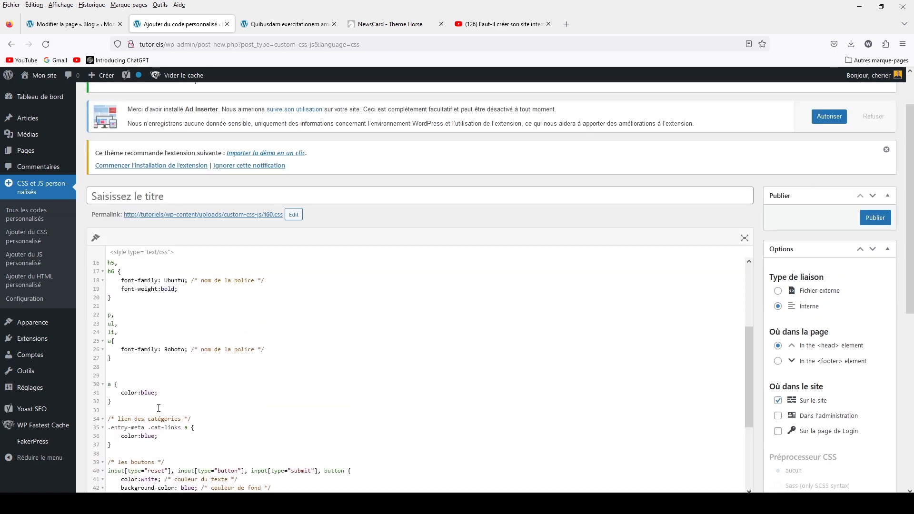
scroll(158, 409, up, 3)
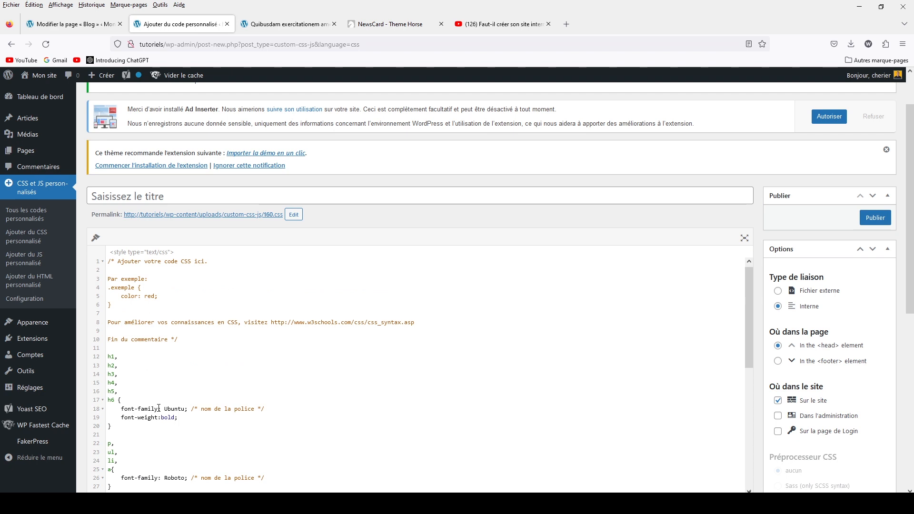
scroll(159, 408, down, 2)
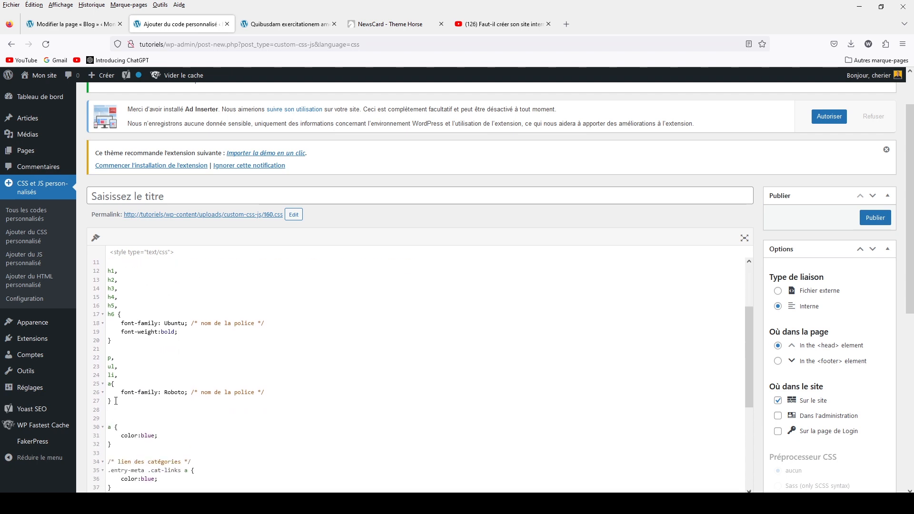
drag(115, 401, 93, 267)
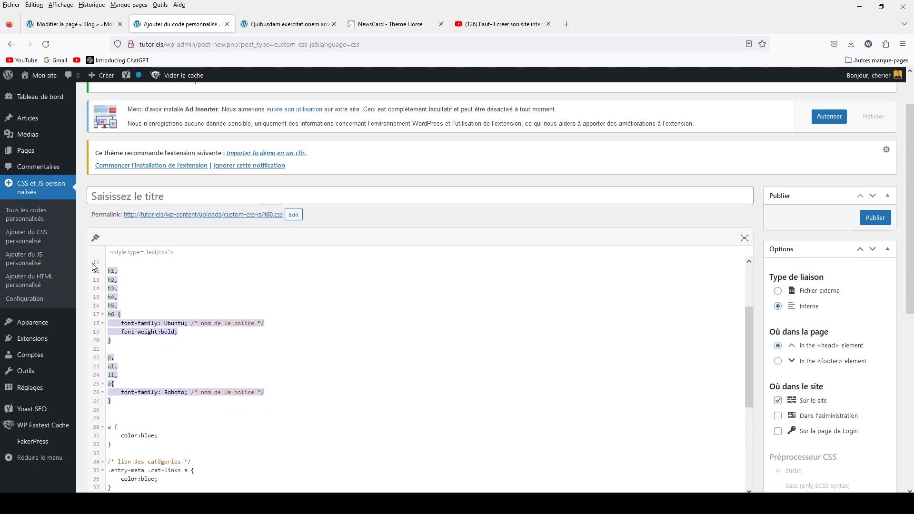
key(Delete)
key(Delete)
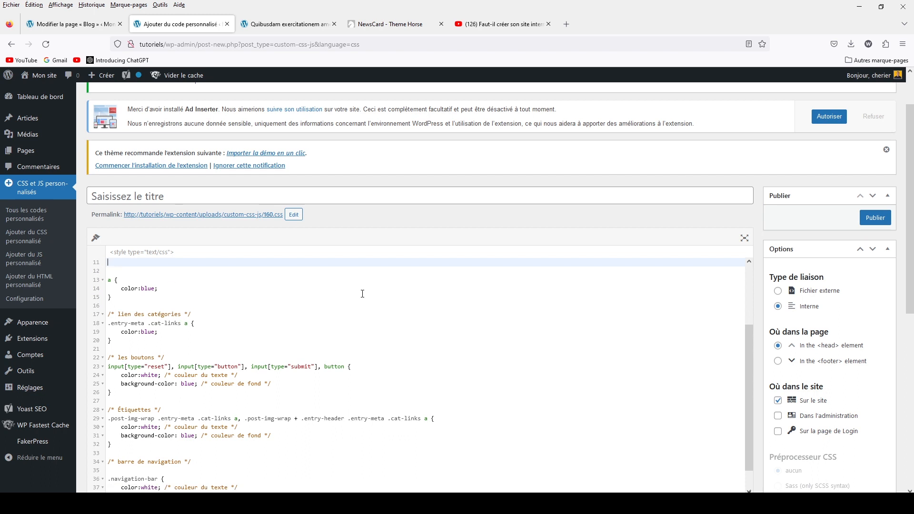
Step: Add the comment "/* liens */" above the blue "a" link rule in the CSS code
scroll(358, 293, down, 1)
scroll(353, 296, up, 1)
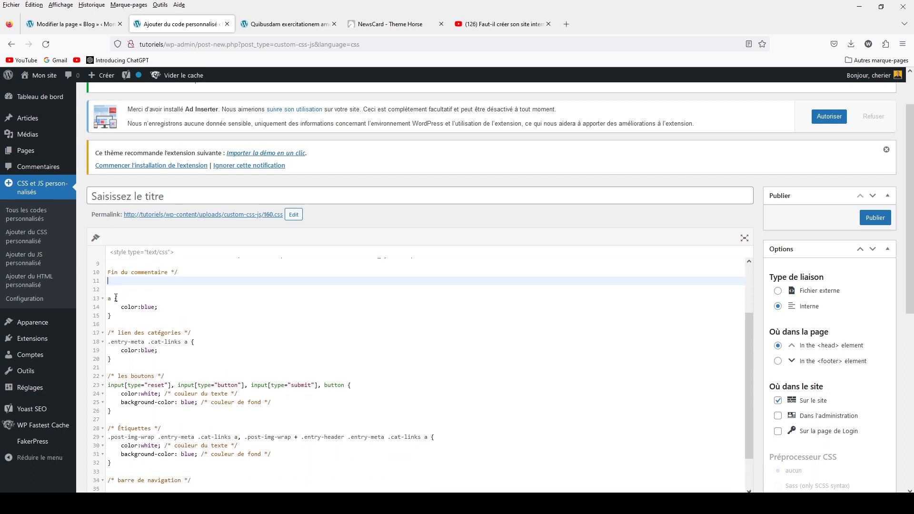
drag(141, 307, 157, 308)
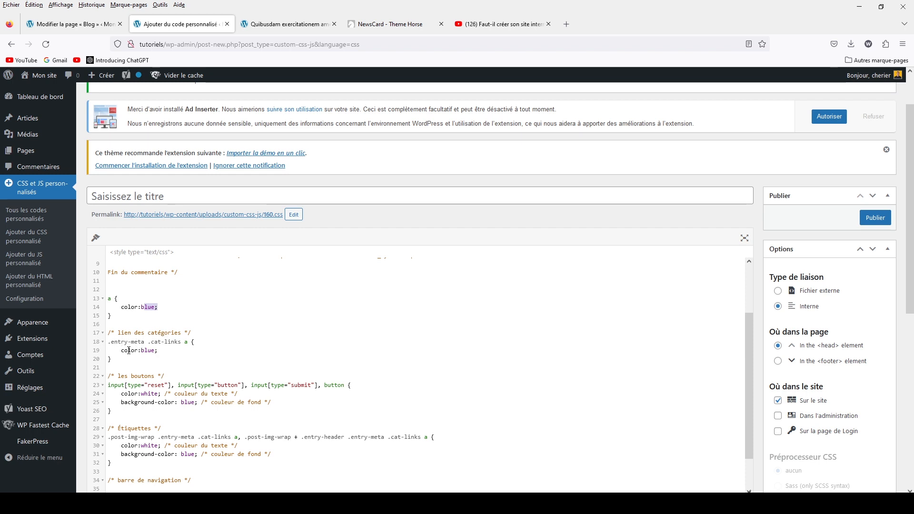
drag(128, 351, 148, 333)
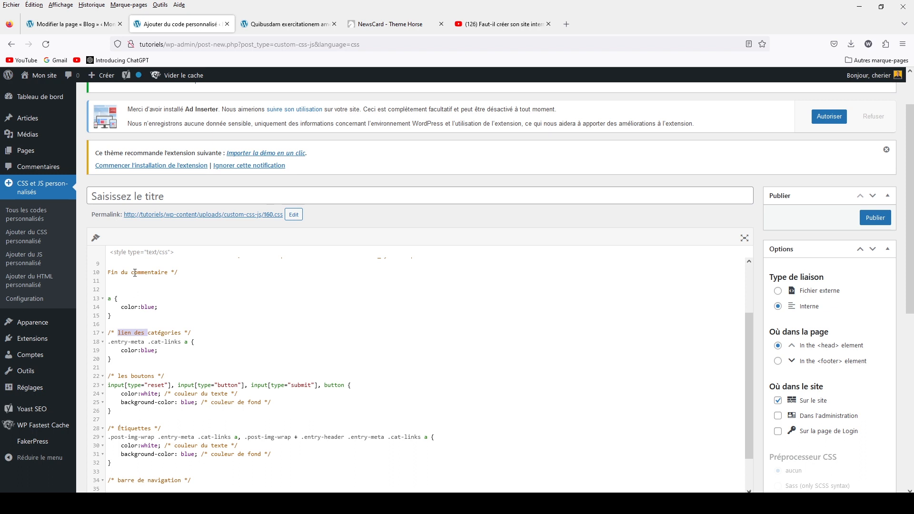
click(120, 290)
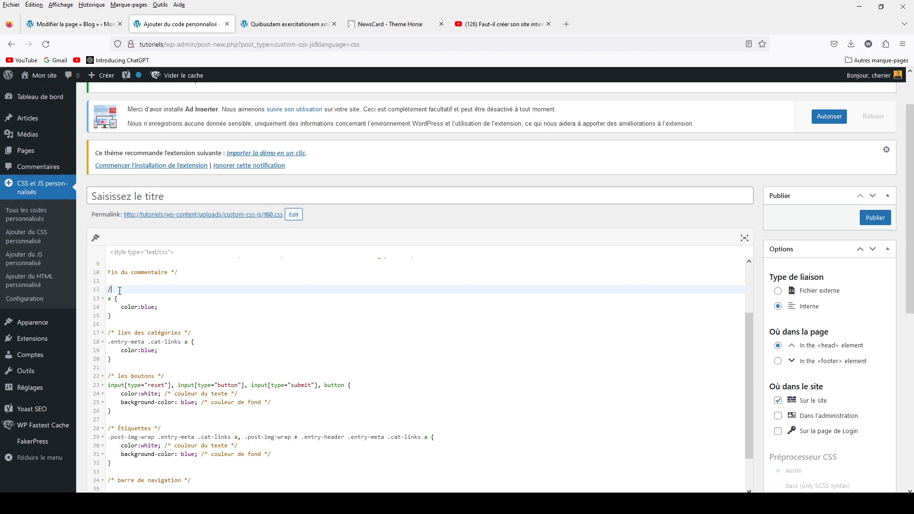
text(liens)
click(116, 289)
click(143, 285)
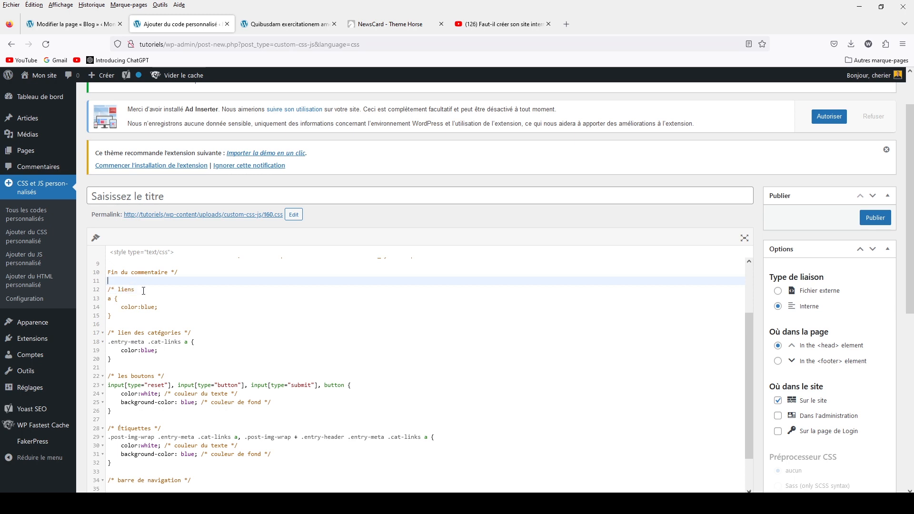
click(143, 290)
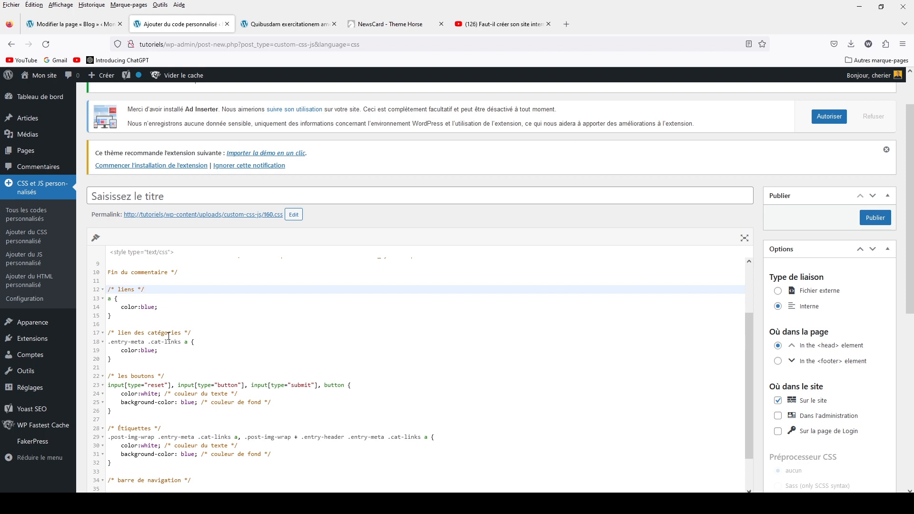
Step: Review the CSS colour rules for buttons, labels and the navigation bar and compare them with those elements on the site's home page
scroll(157, 337, down, 2)
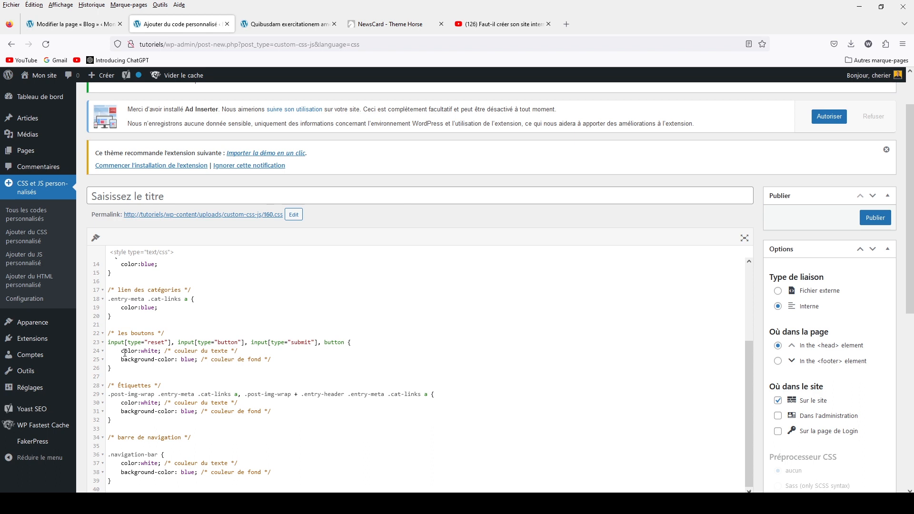
drag(120, 353, 196, 360)
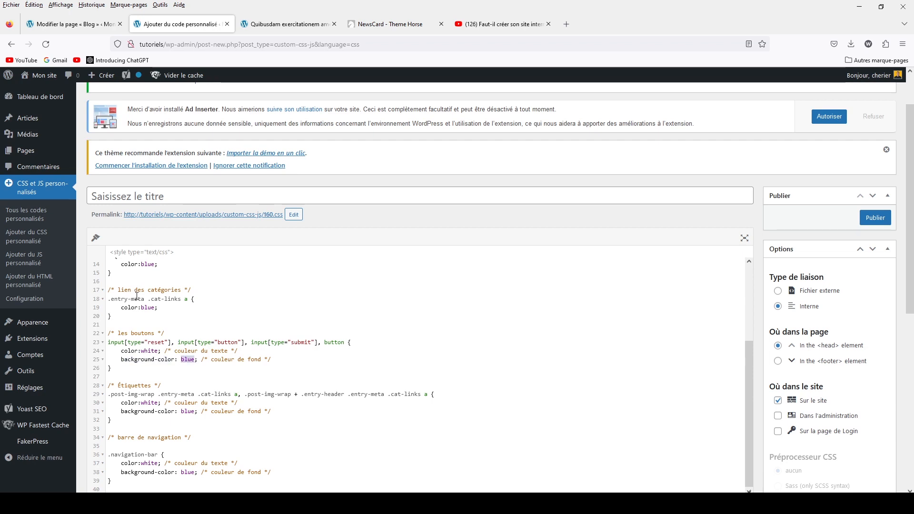
scroll(175, 412, down, 3)
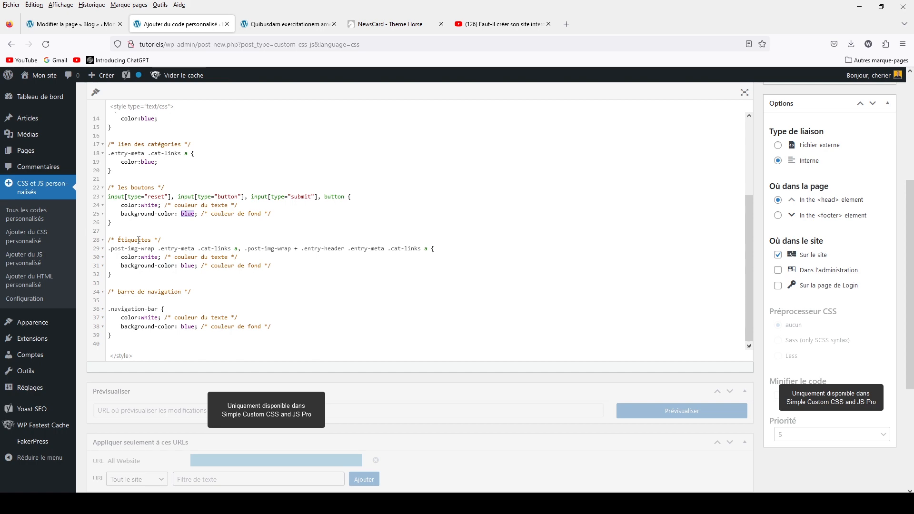
click(247, 29)
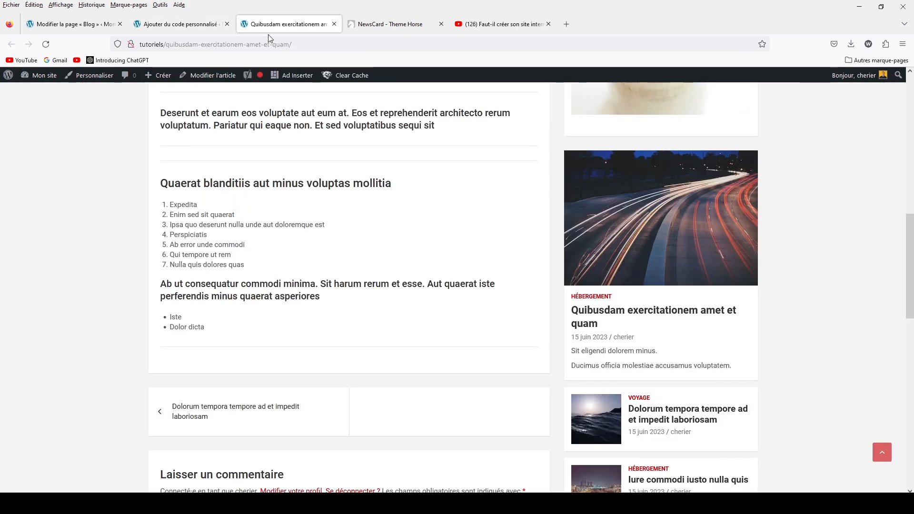
scroll(405, 252, up, 5)
scroll(394, 250, up, 3)
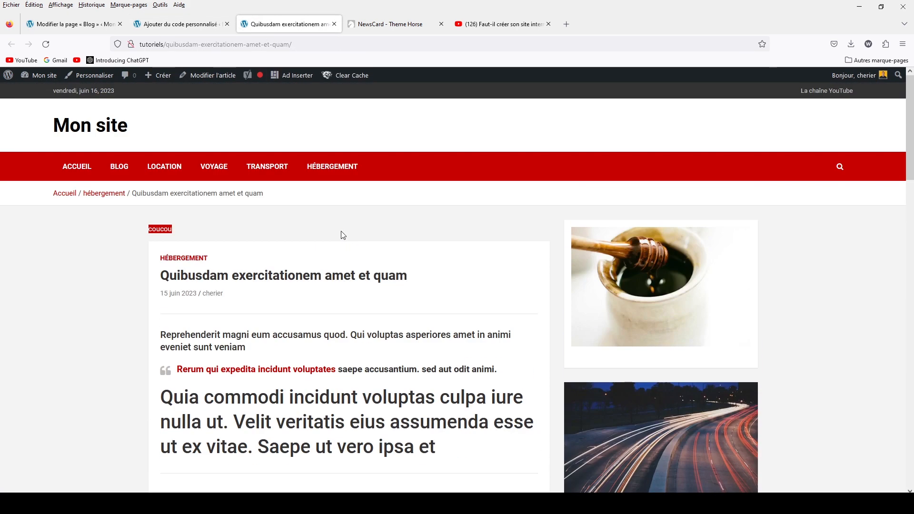
click(74, 167)
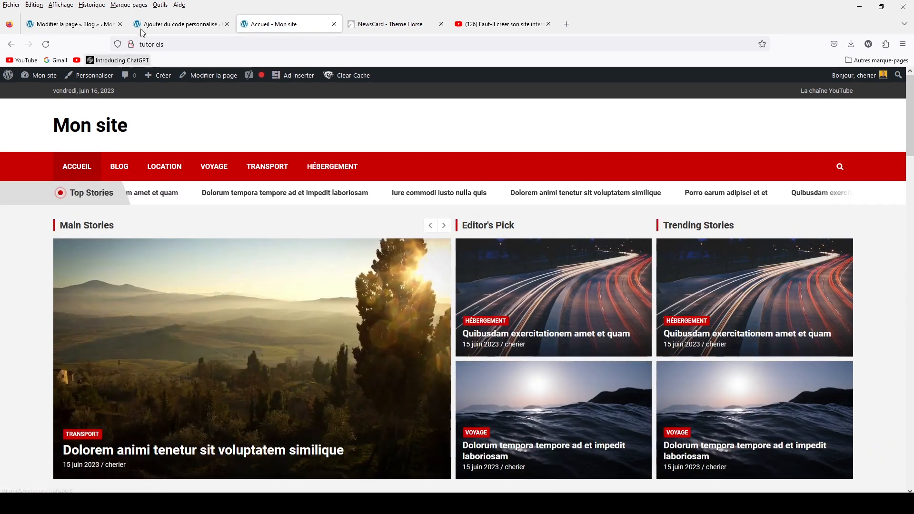
click(178, 24)
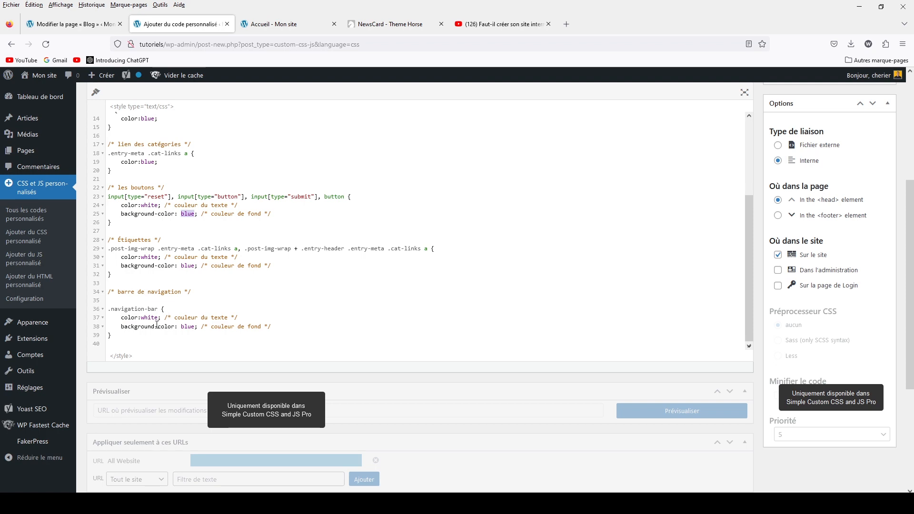
click(266, 22)
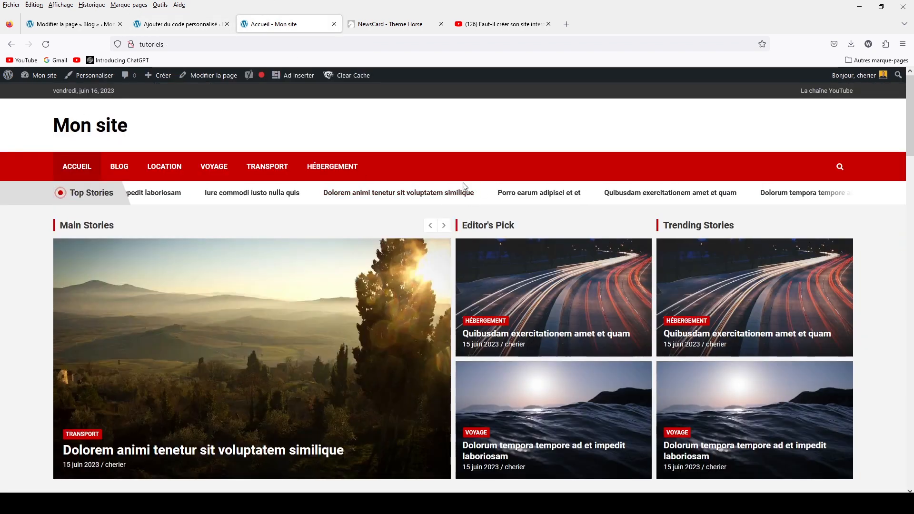
click(184, 26)
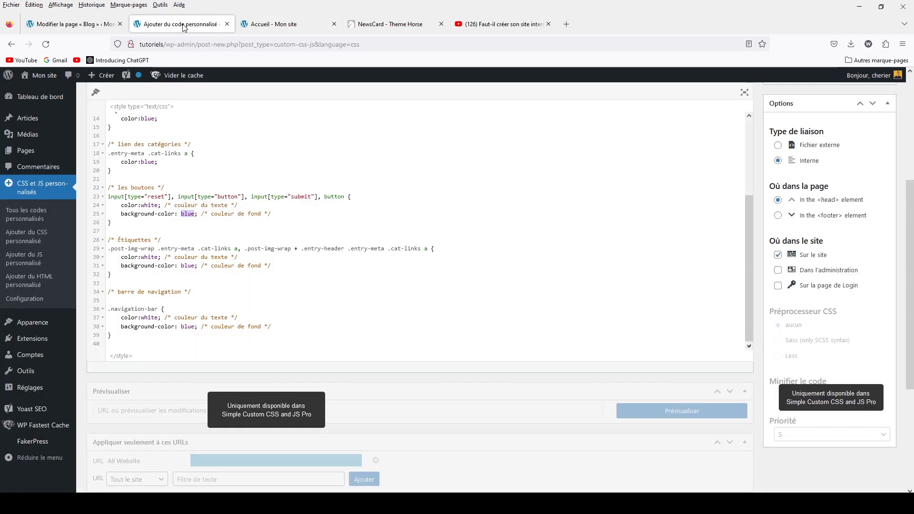
Step: Publish the custom CSS code and return to the site's home page to check it
scroll(852, 249, up, 4)
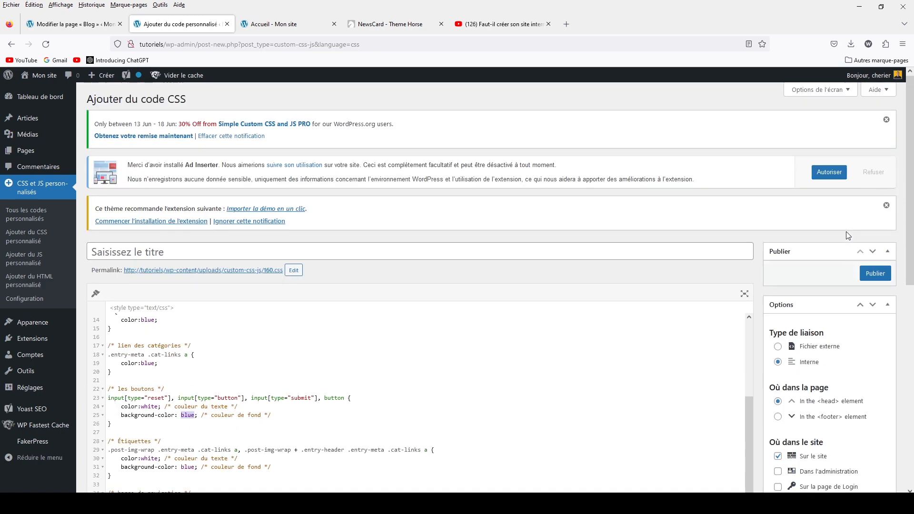
click(879, 277)
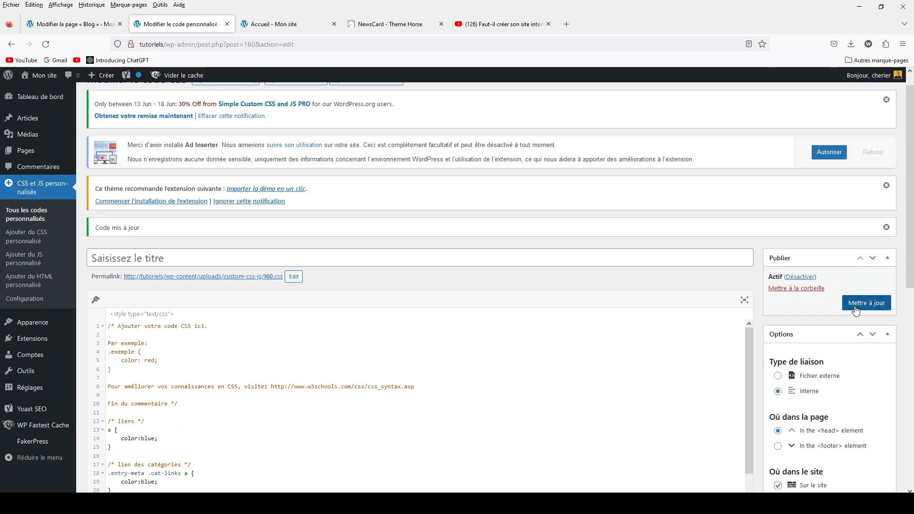
click(282, 25)
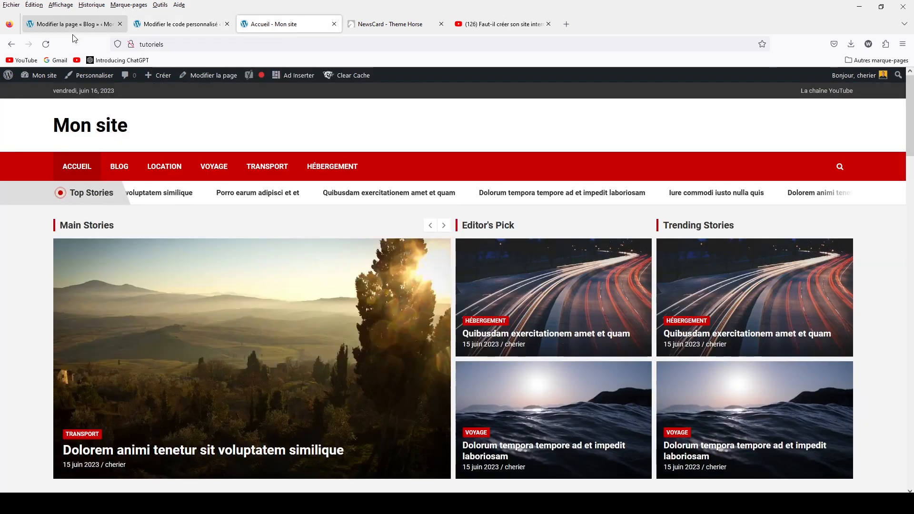
Step: Reload the site's home page and check the navigation bar, label and category link colours down to the footer
click(46, 44)
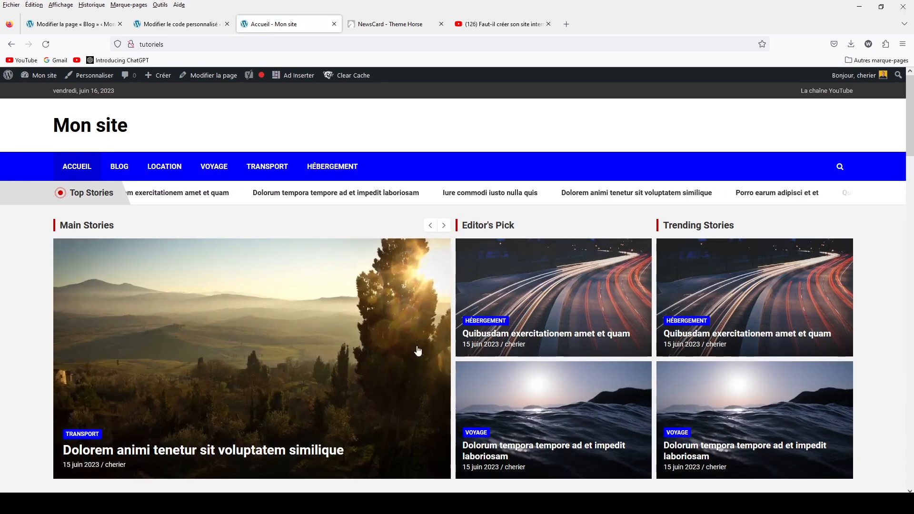
scroll(418, 351, down, 12)
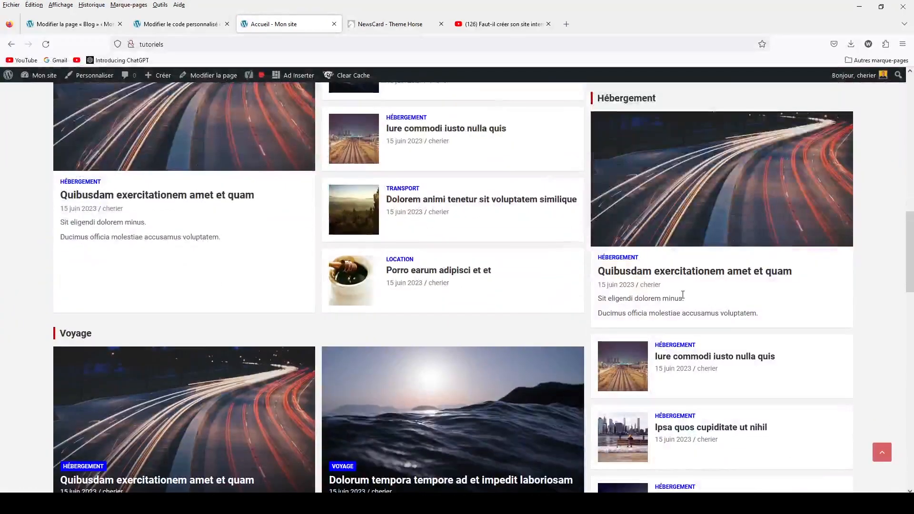
scroll(683, 295, down, 15)
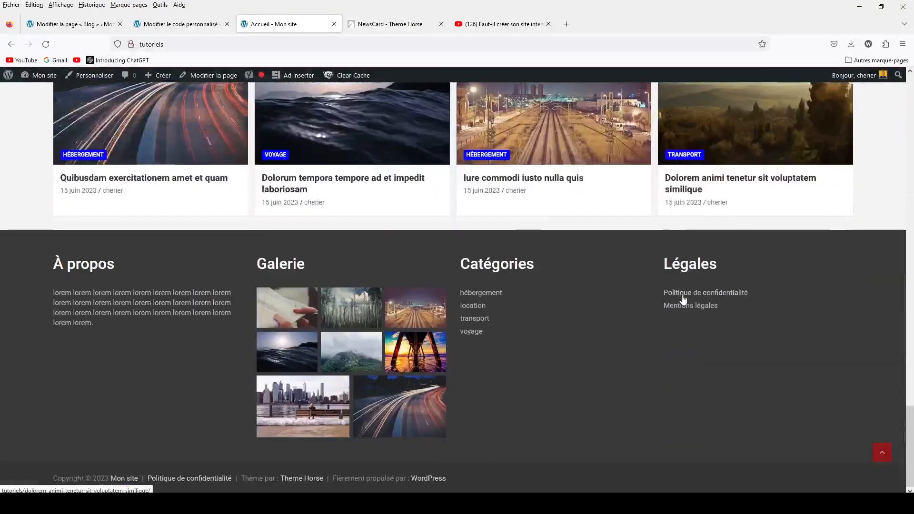
scroll(683, 299, up, 10)
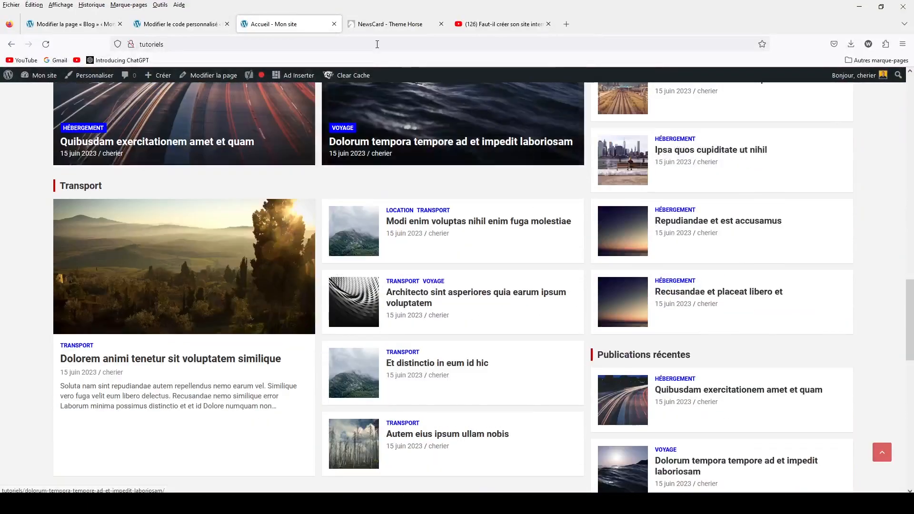
Step: Search Google for the colour code #1df2ec in a new tab
click(567, 24)
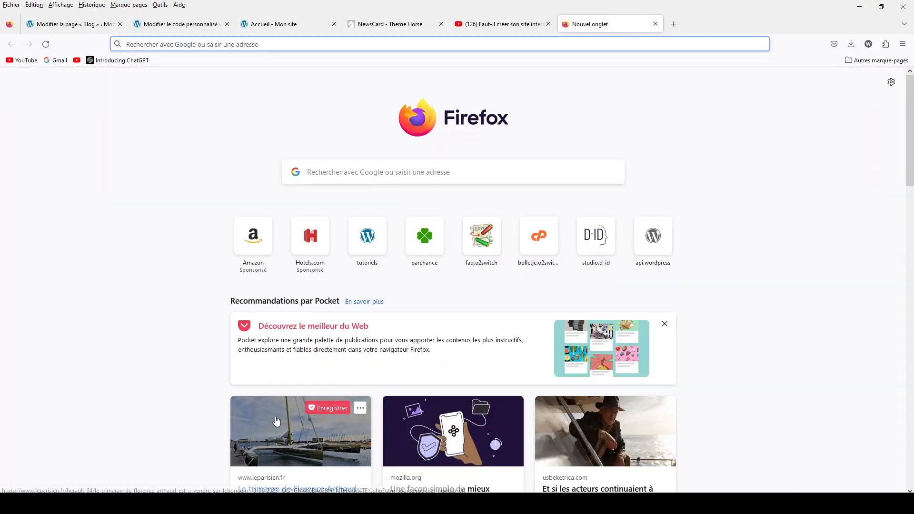
click(366, 170)
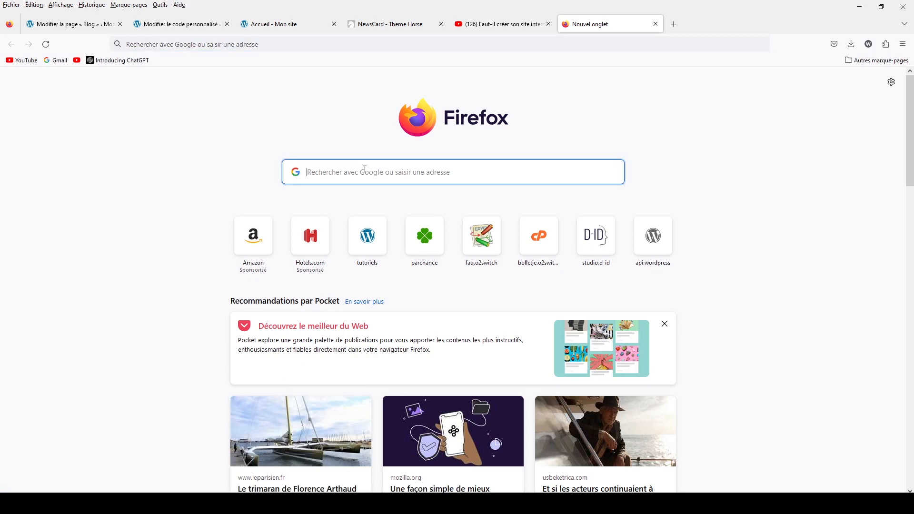
text(#)
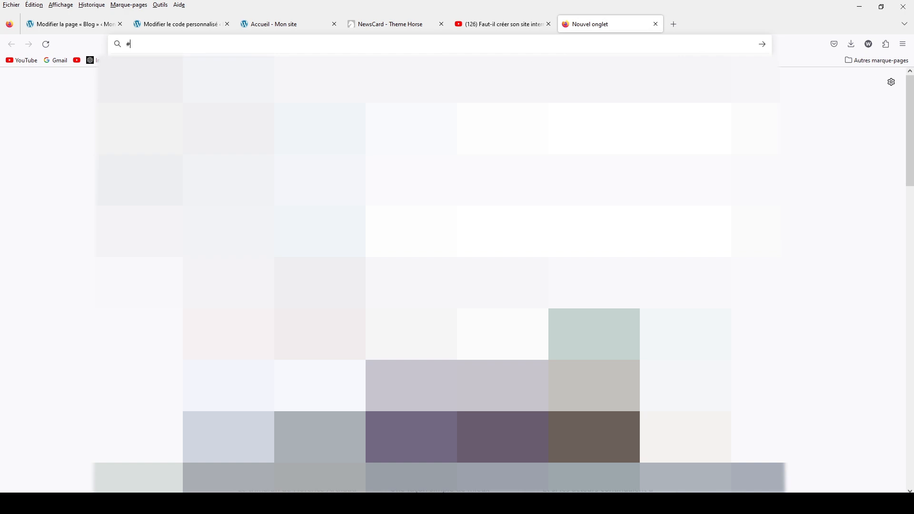
text(1df)
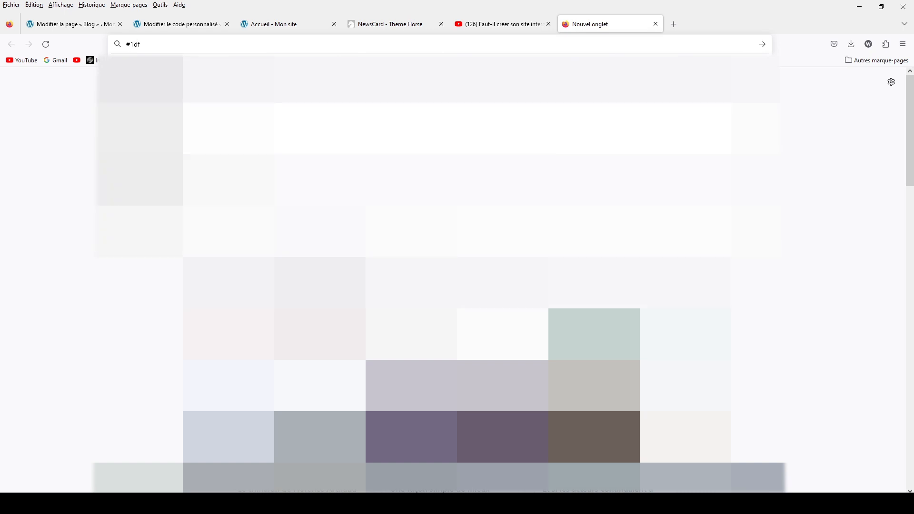
text(2ec)
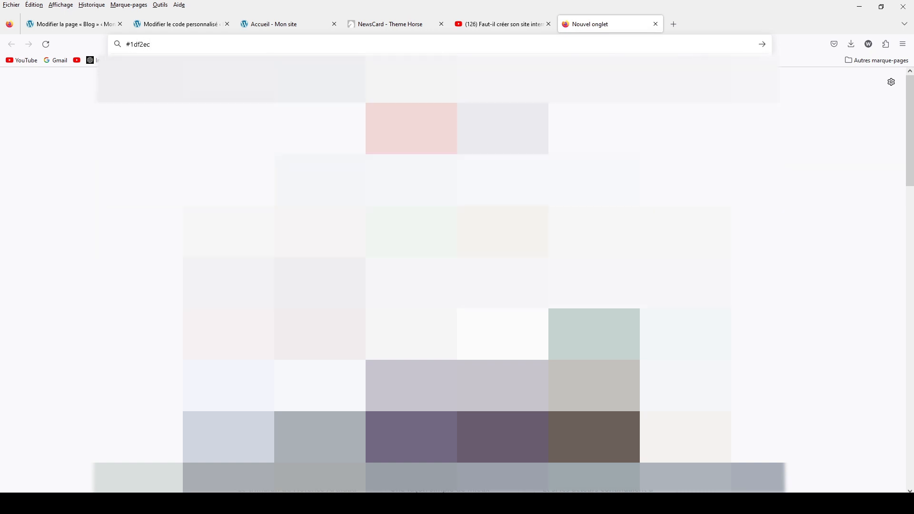
key(Return)
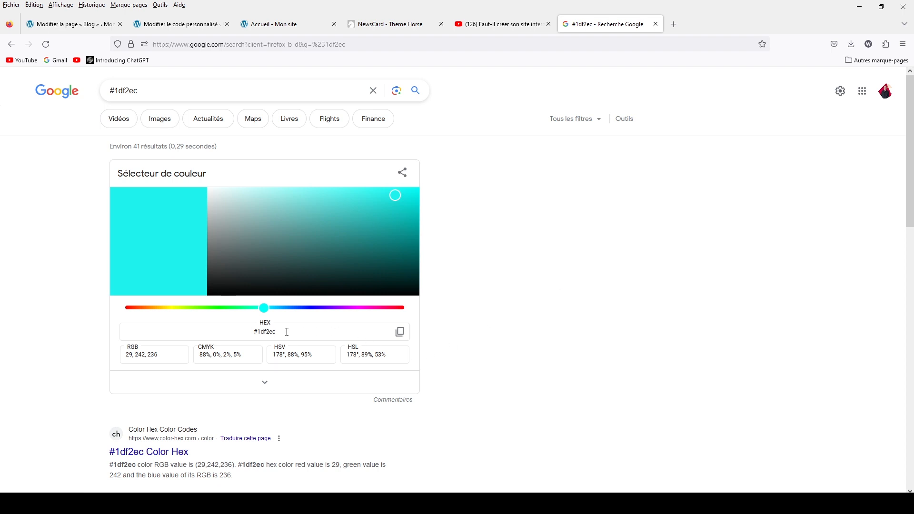
Step: Shift the colour picker's hue to the pink #f21daf and copy its hex code
drag(287, 332, 248, 333)
drag(262, 312, 192, 312)
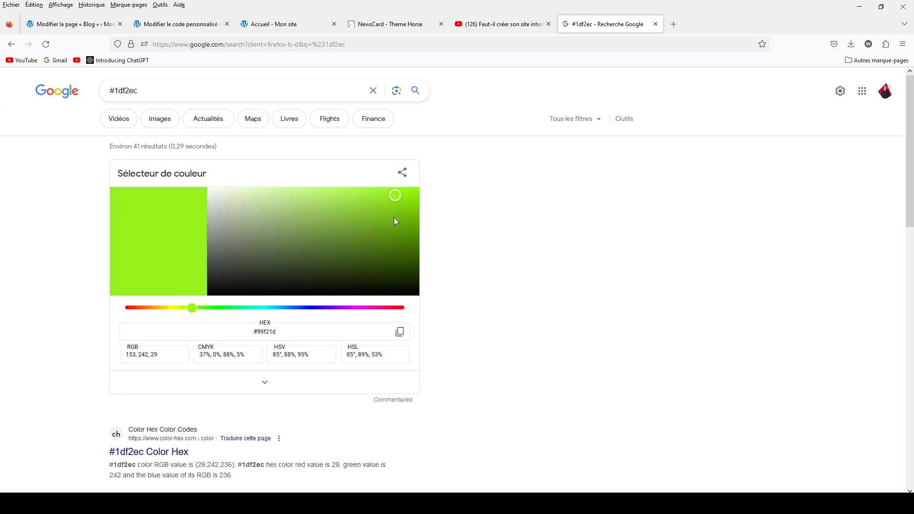
click(373, 309)
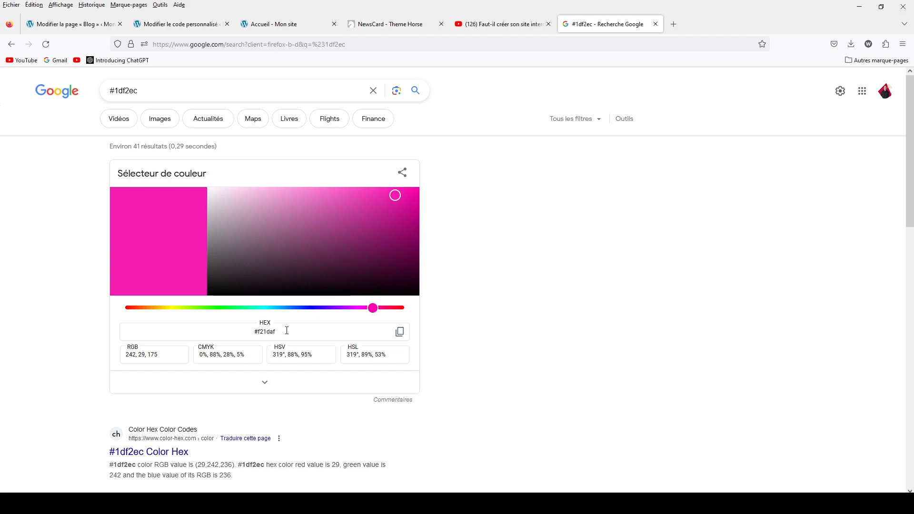
drag(287, 331, 242, 332)
key(ctrl+c)
Step: Set the buttons' background-color to #f21daf in the custom CSS code and update the code
click(270, 26)
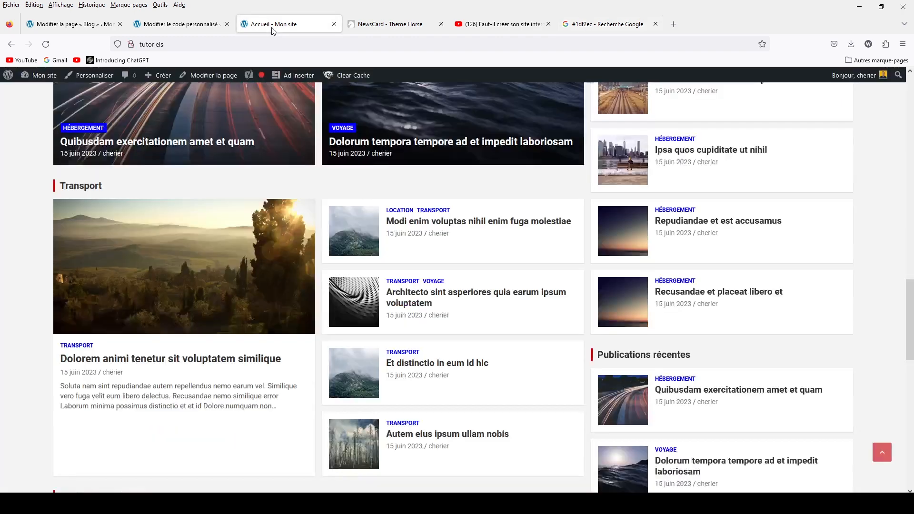
click(214, 22)
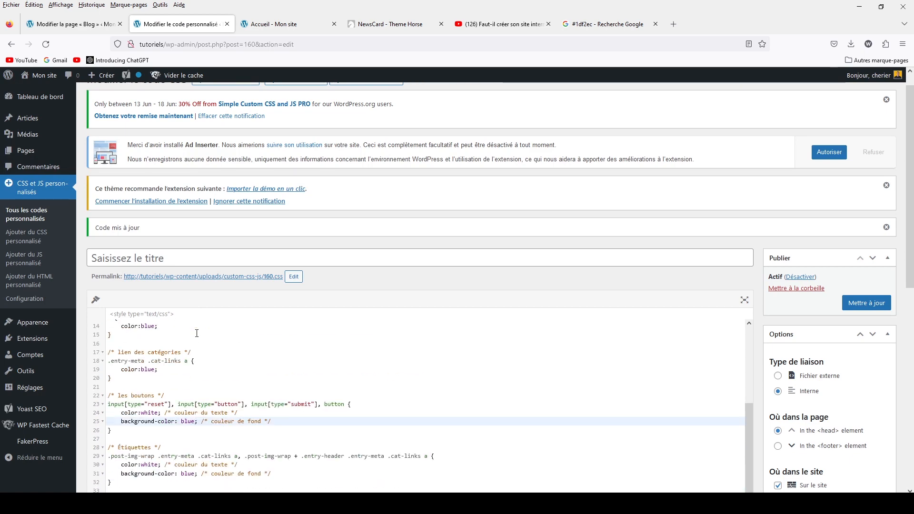
scroll(314, 463, down, 5)
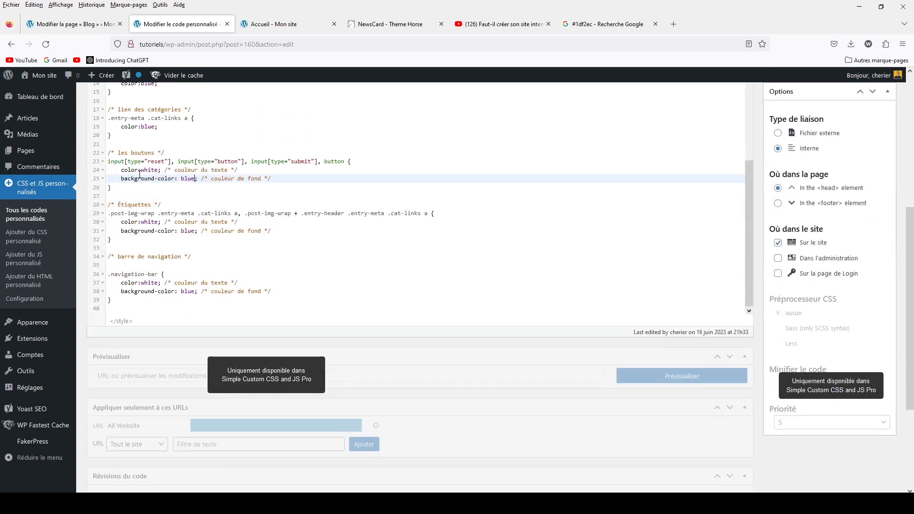
drag(182, 179, 192, 177)
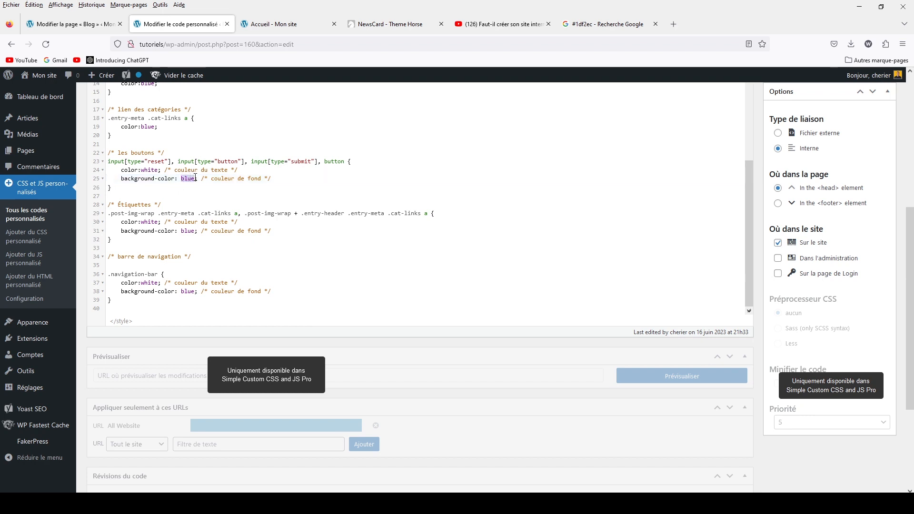
key(ctrl+v)
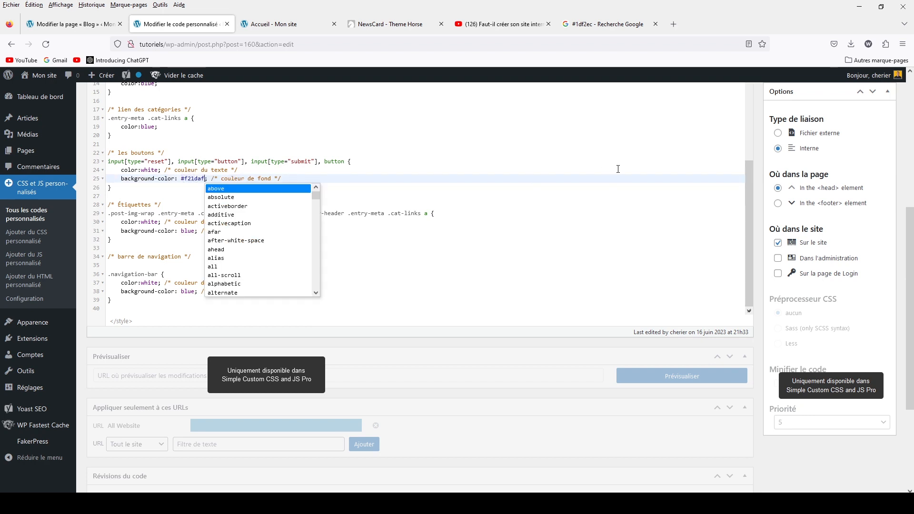
click(624, 191)
key(ctrl+s)
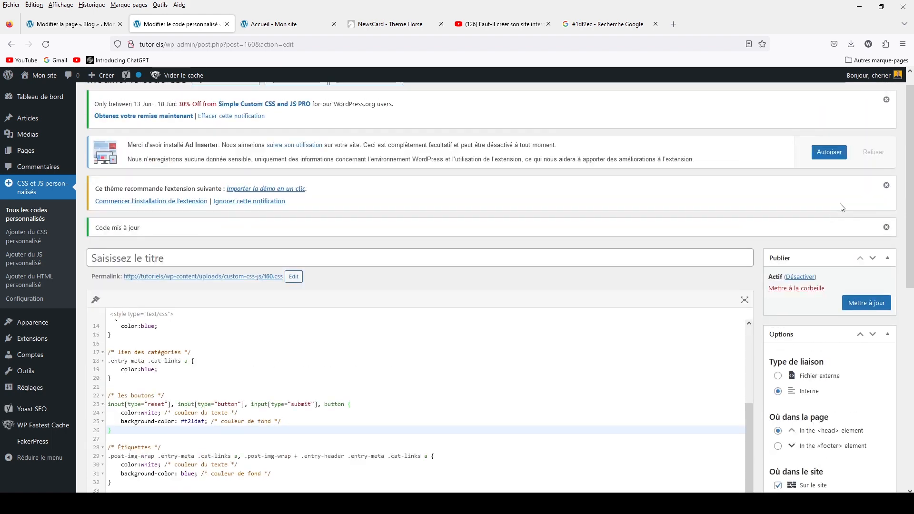
click(865, 307)
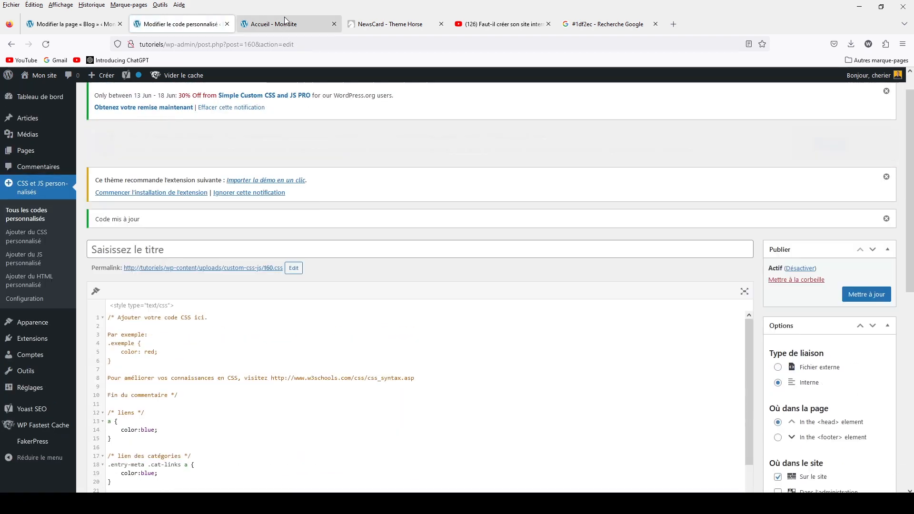
Step: Reload the site's home page and look through it down to the footer for buttons affected by the colour change
click(278, 24)
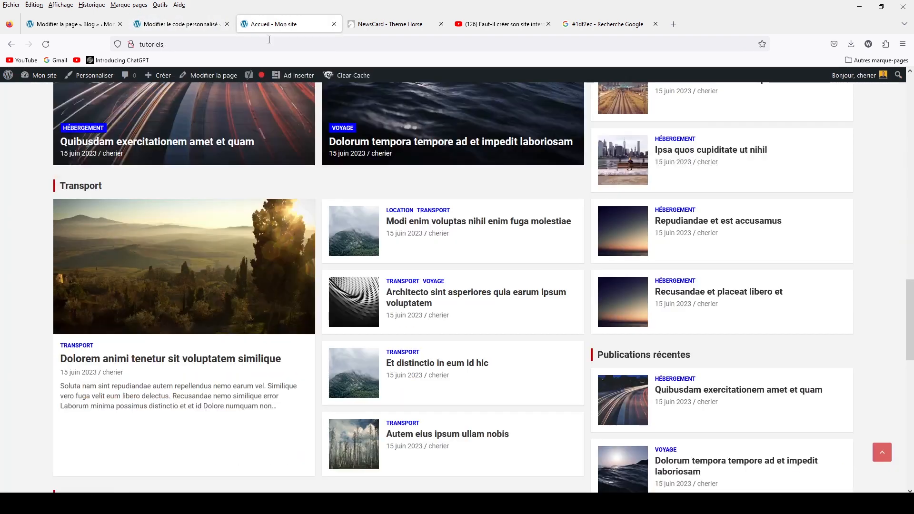
click(45, 44)
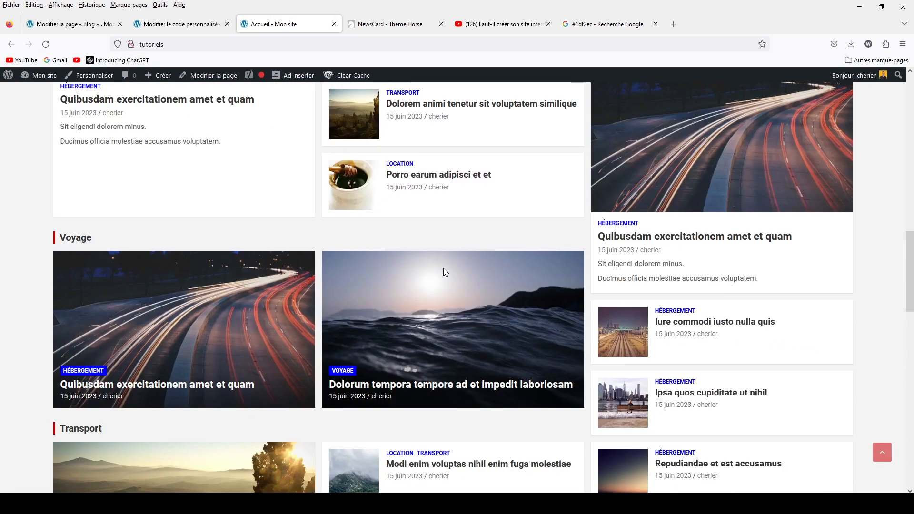
scroll(444, 272, up, 10)
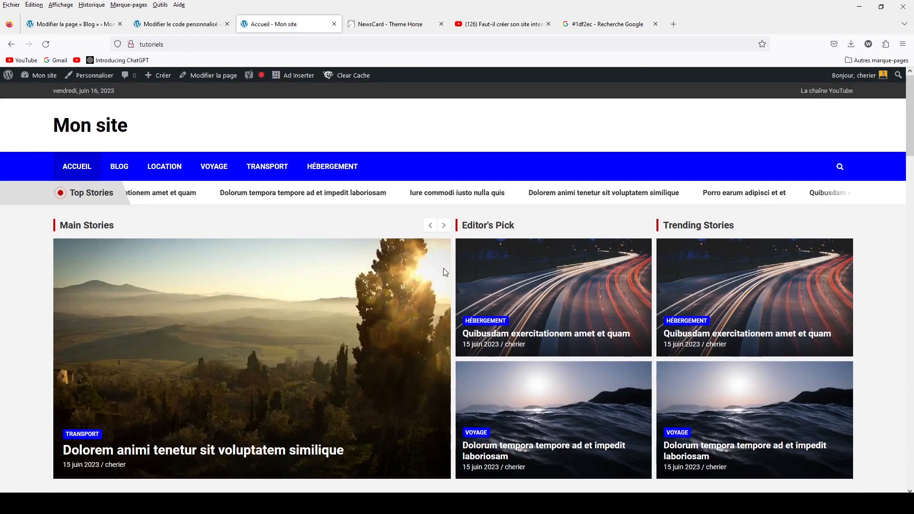
scroll(443, 272, down, 7)
scroll(443, 270, down, 15)
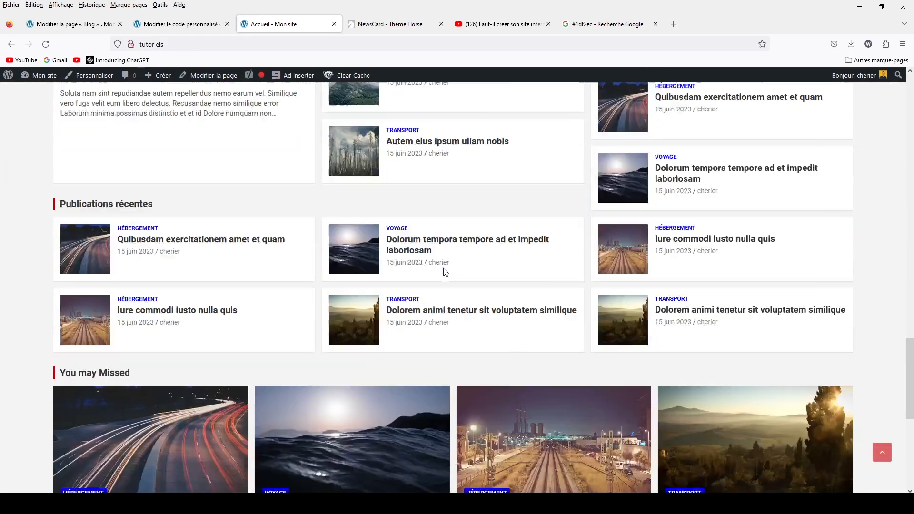
scroll(444, 272, down, 2)
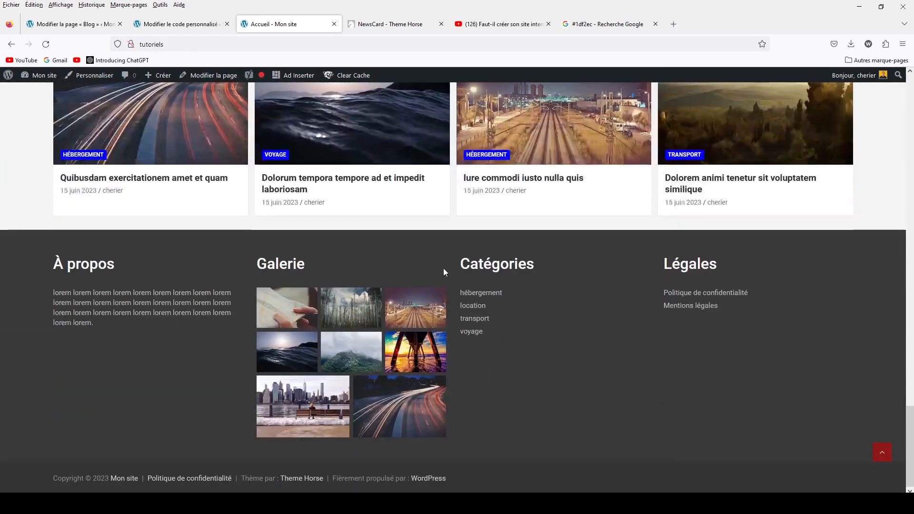
Step: Open the article "Iure commodi iusto nulla quis" and check the colour of its comment submit button
click(491, 181)
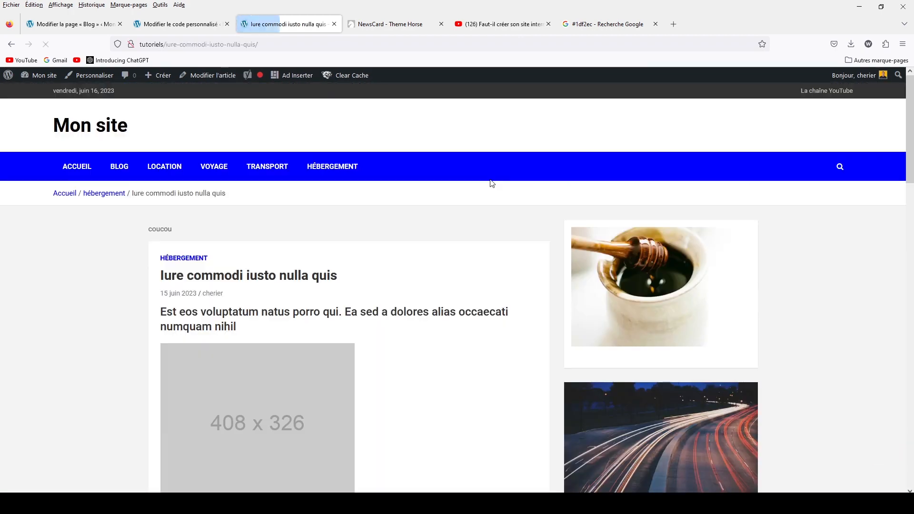
scroll(492, 184, down, 20)
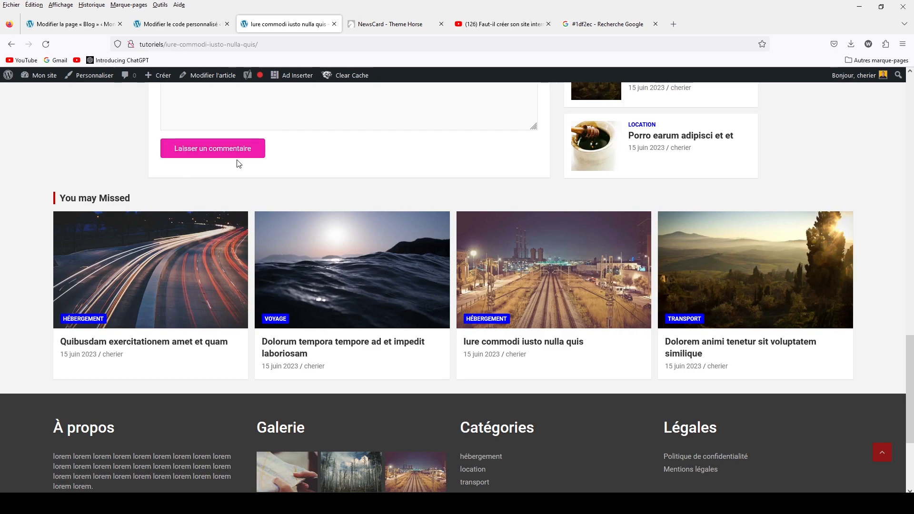
scroll(545, 257, up, 10)
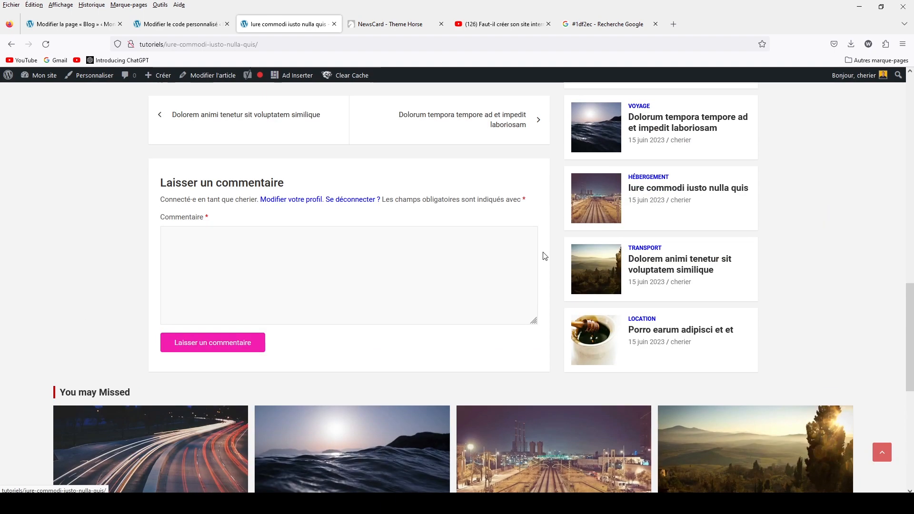
scroll(545, 257, up, 10)
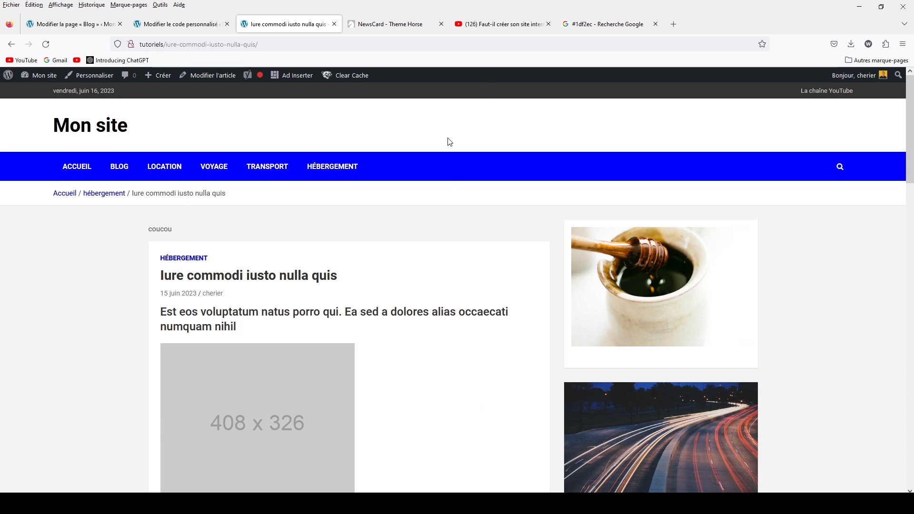
Step: Search for "google font" in place of the colour code and open the Google Fonts site
click(587, 26)
click(137, 85)
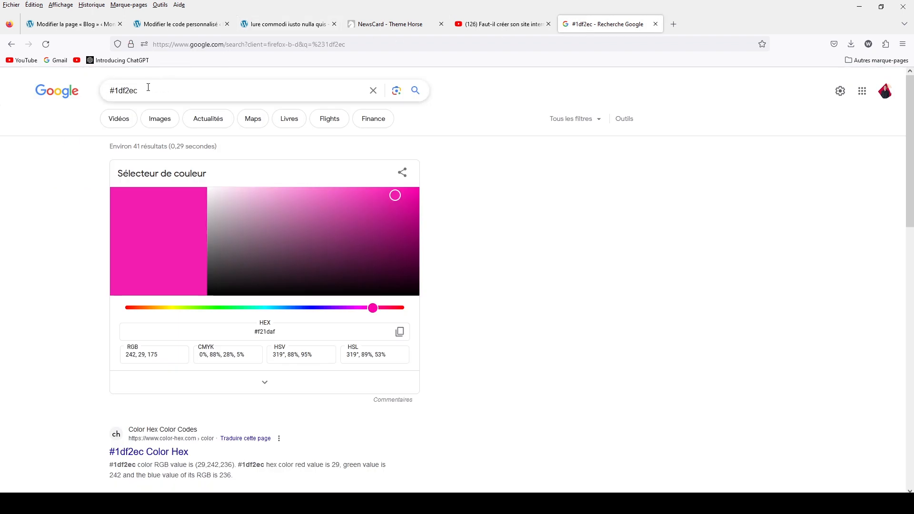
triple_click(148, 87)
text(go)
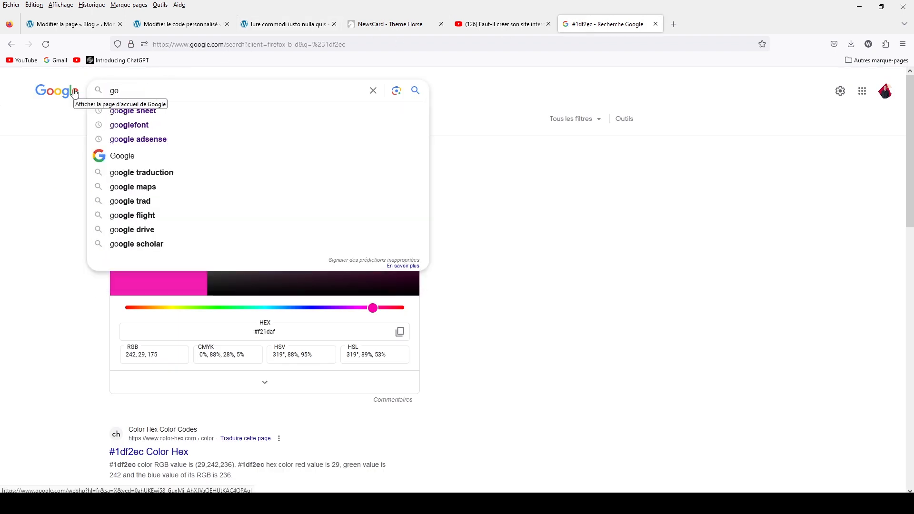
text(ogle)
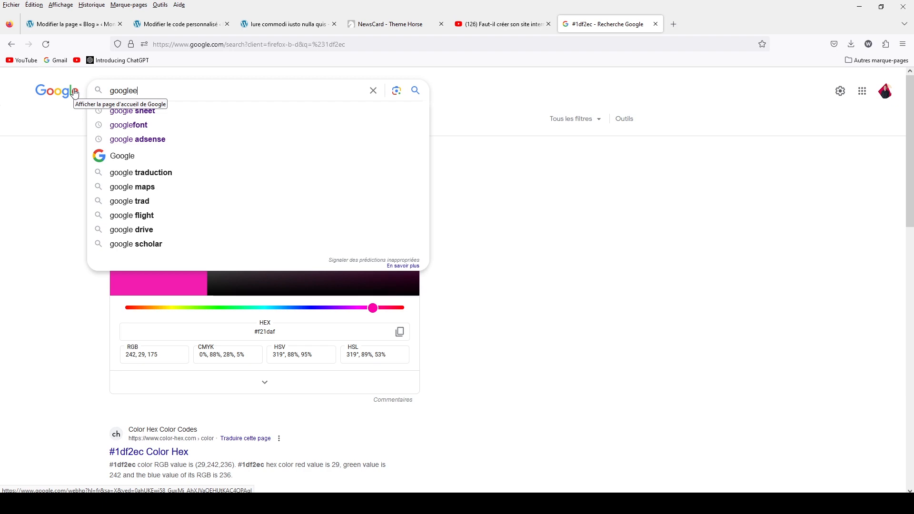
text( font)
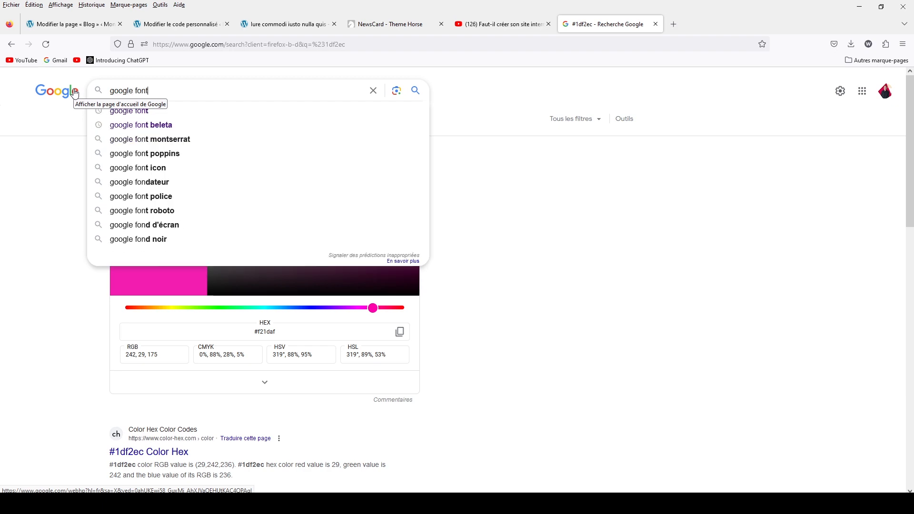
key(Return)
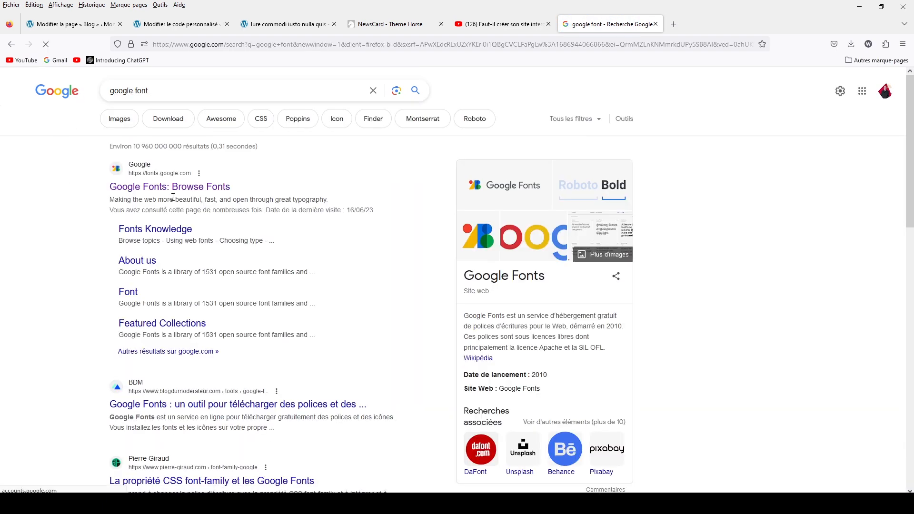
click(174, 191)
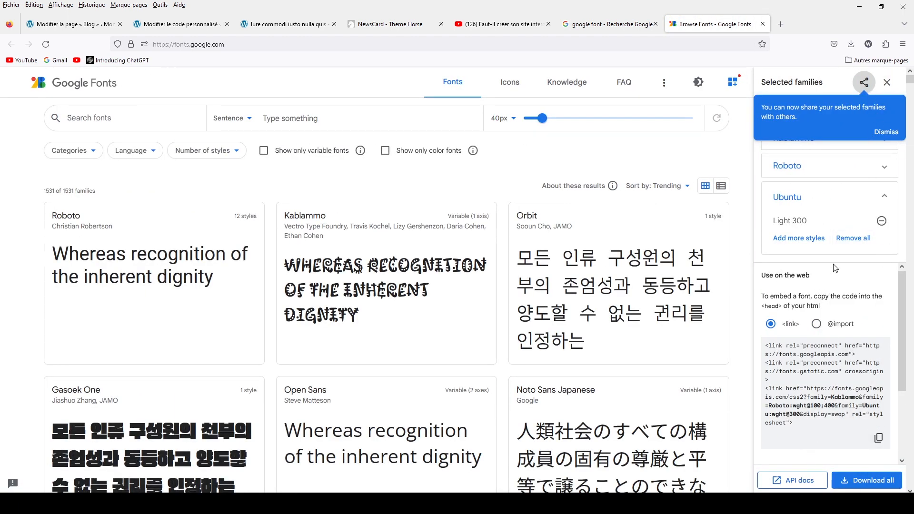
Step: Remove all styles of Ubuntu, Roboto and Kablammo from the selected font families, dismissing the sharing notice
click(853, 238)
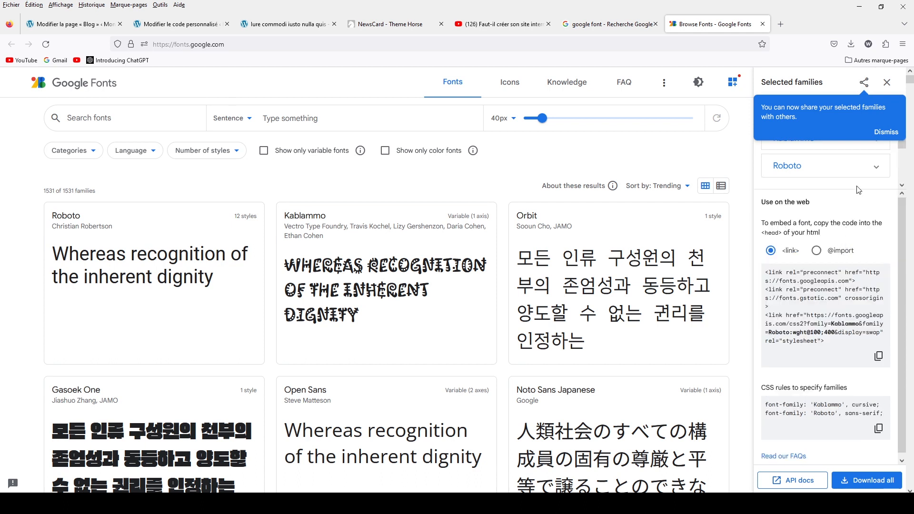
click(882, 92)
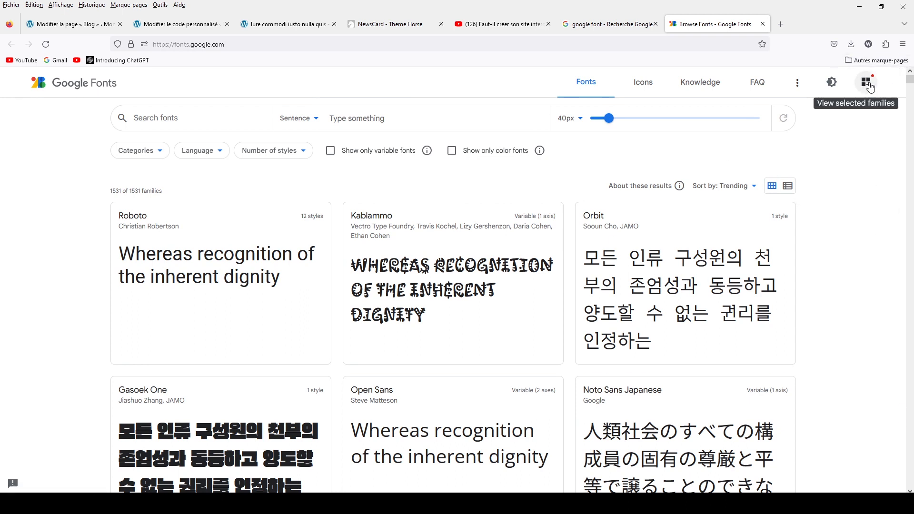
click(866, 82)
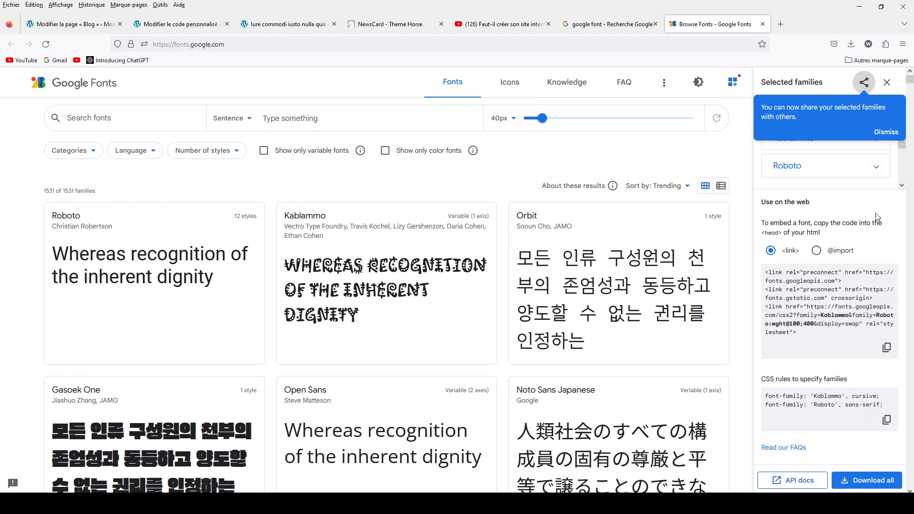
click(876, 175)
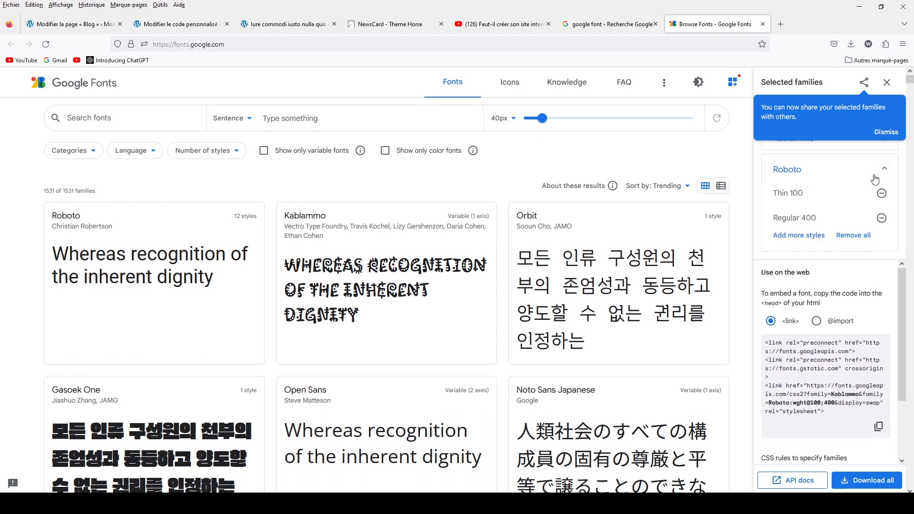
click(854, 236)
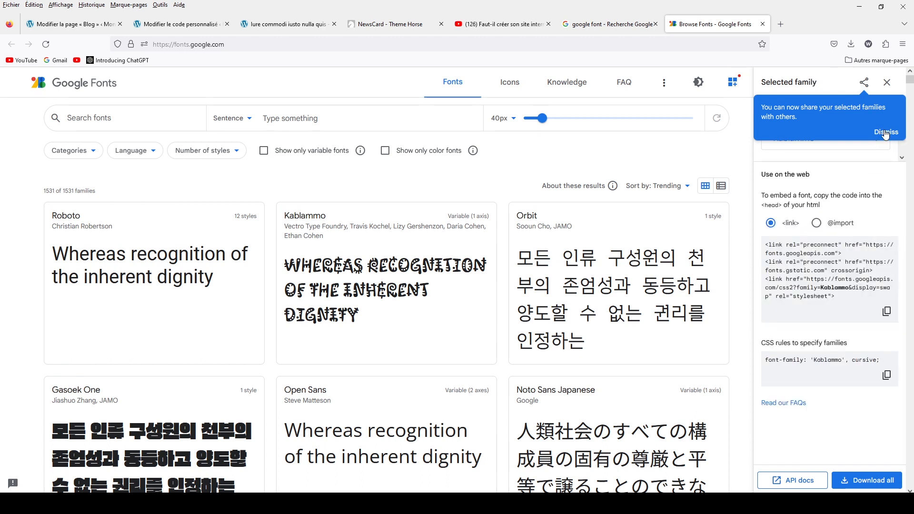
click(883, 132)
click(878, 142)
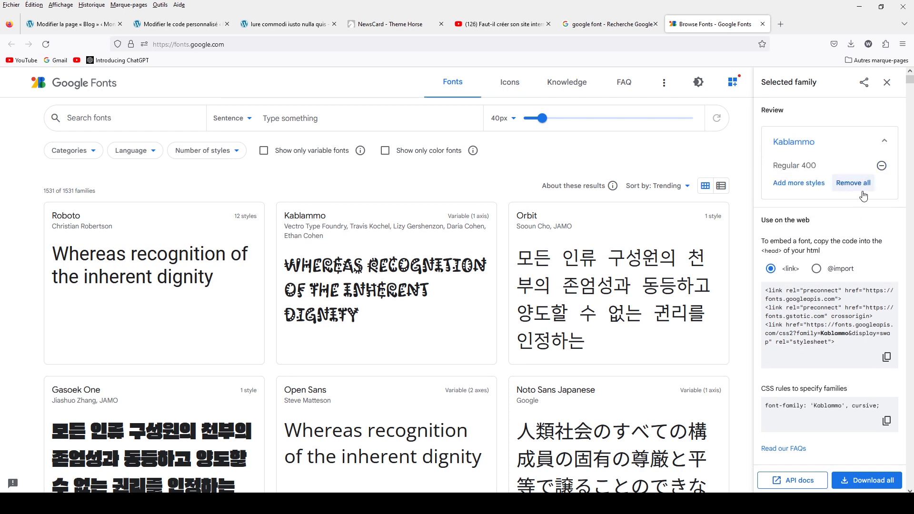
click(855, 183)
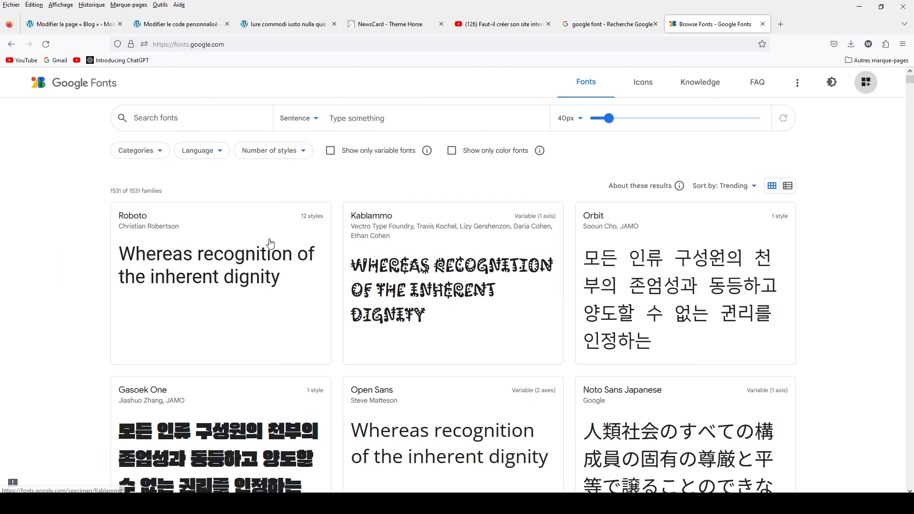
Step: Filter the font catalogue to only the Sans Serif and Display categories
click(150, 151)
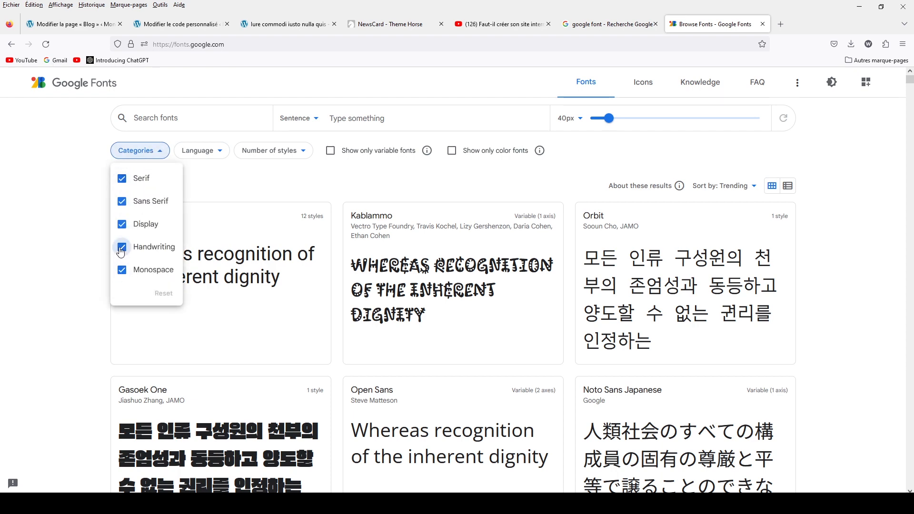
click(121, 248)
click(122, 201)
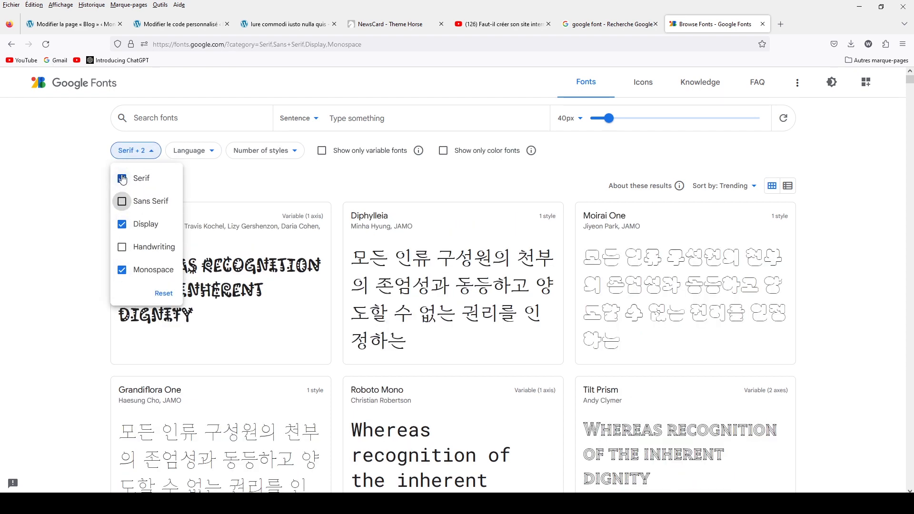
click(122, 178)
click(122, 270)
click(122, 201)
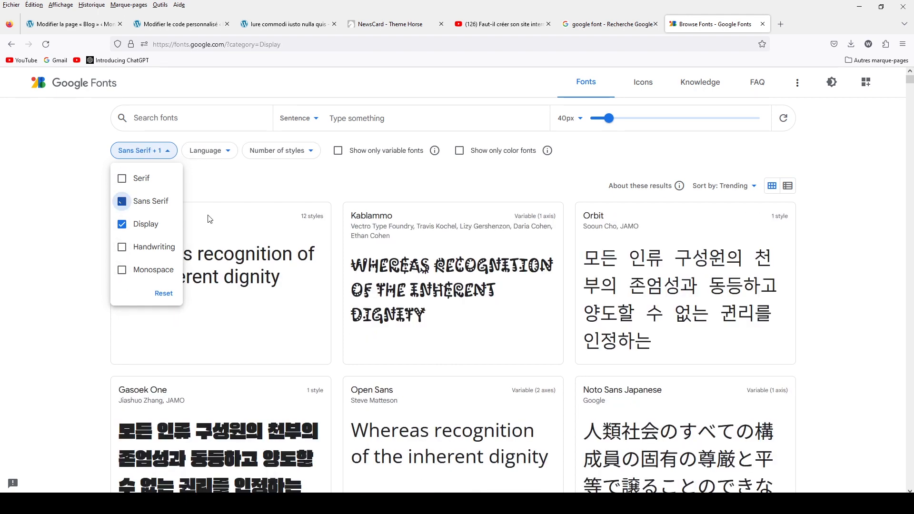
Step: Open the Noto Sans family and select its Light 300 style
scroll(513, 219, down, 10)
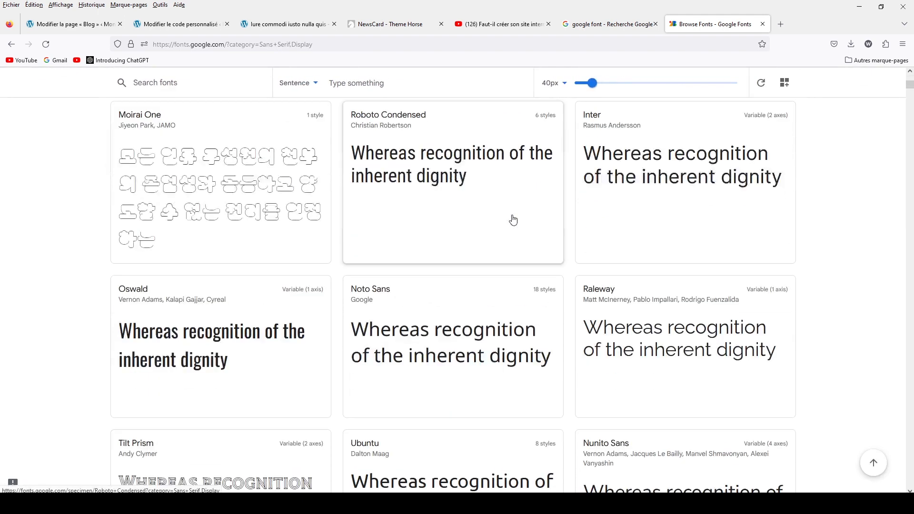
click(454, 362)
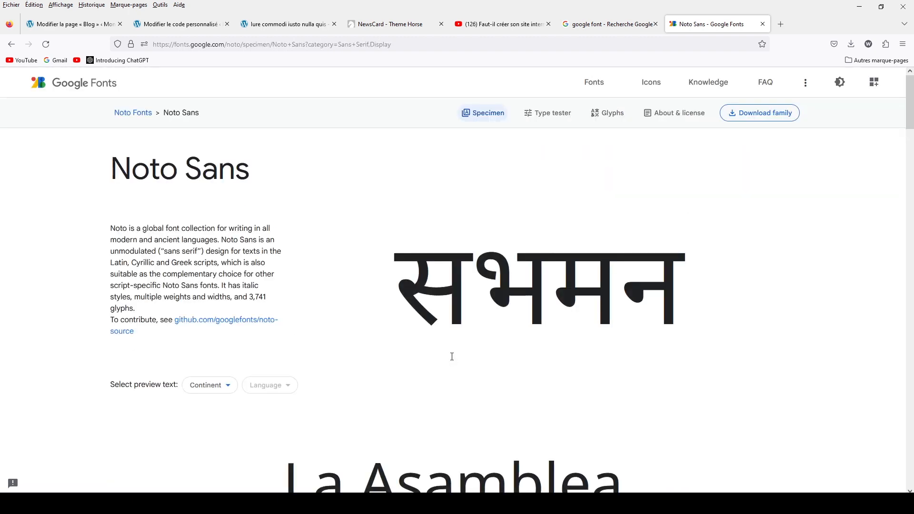
scroll(453, 357, down, 15)
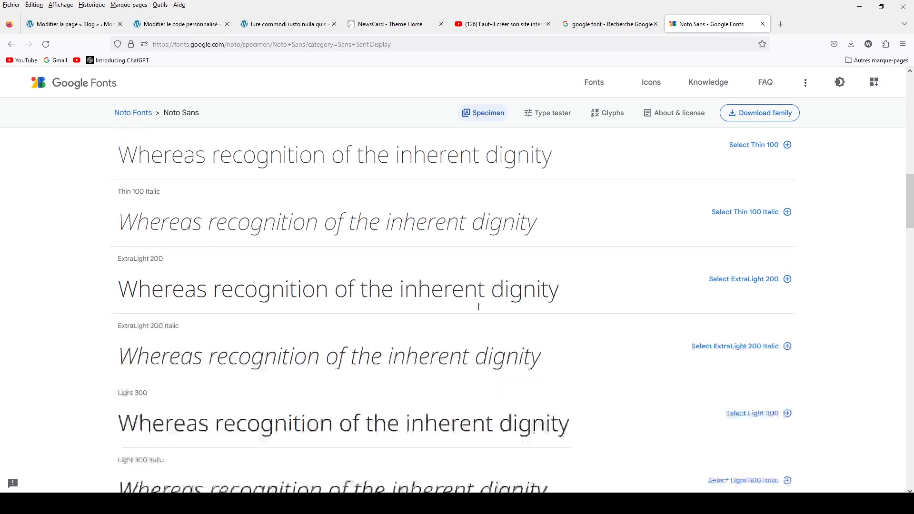
scroll(479, 307, up, 5)
scroll(480, 309, down, 4)
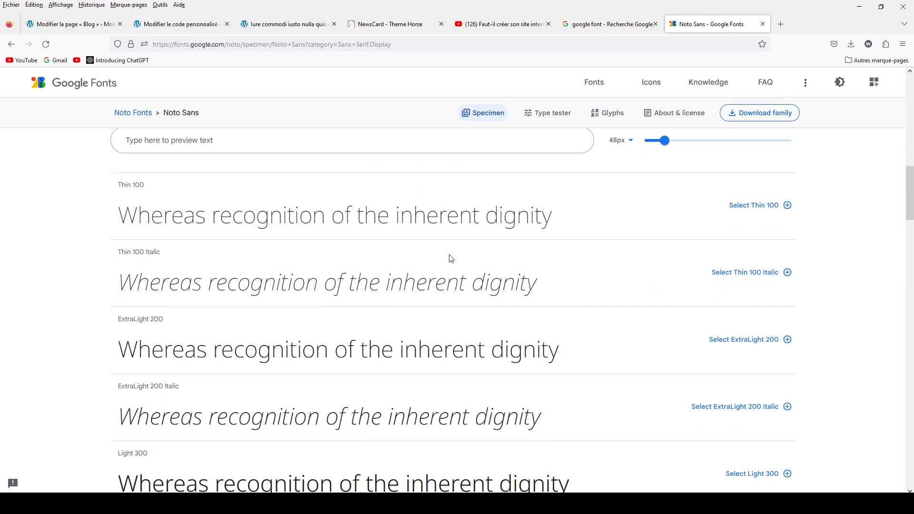
scroll(447, 305, down, 4)
scroll(445, 345, down, 2)
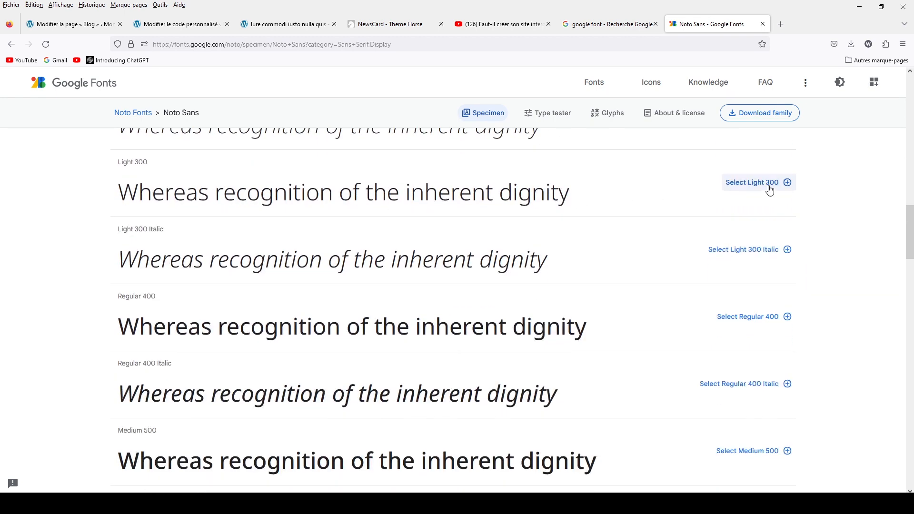
click(790, 185)
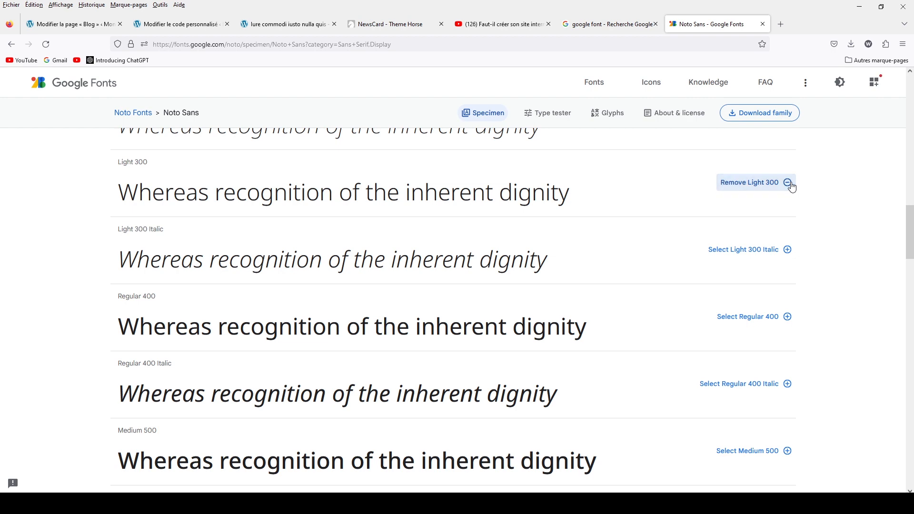
click(874, 82)
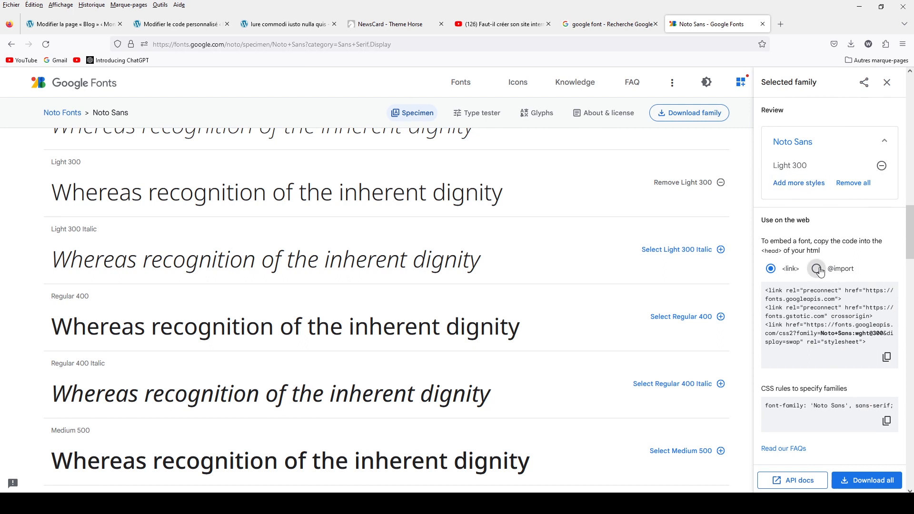
click(817, 269)
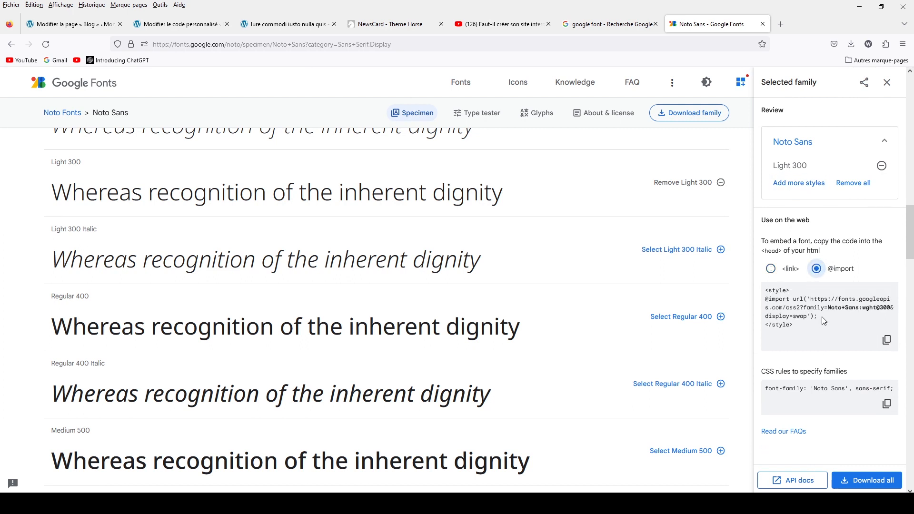
drag(818, 317, 764, 305)
key(ctrl+c)
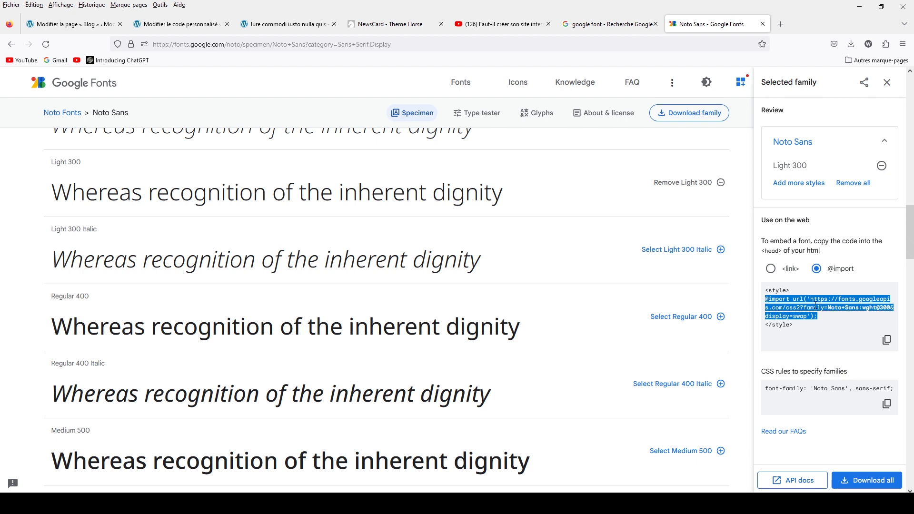
scroll(343, 183, up, 4)
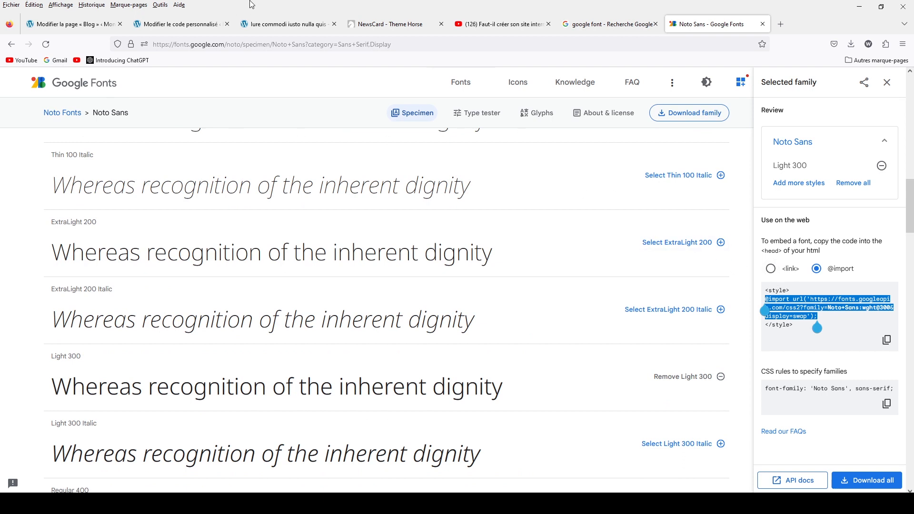
click(303, 30)
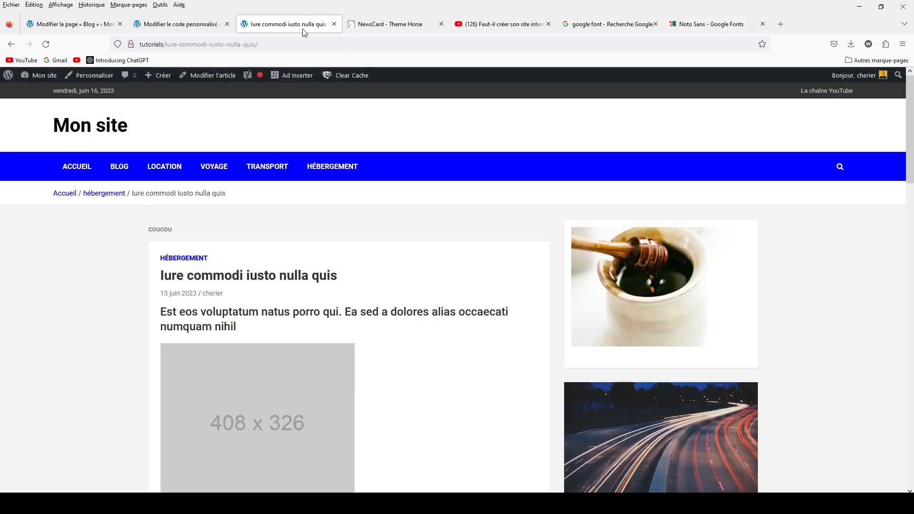
click(213, 22)
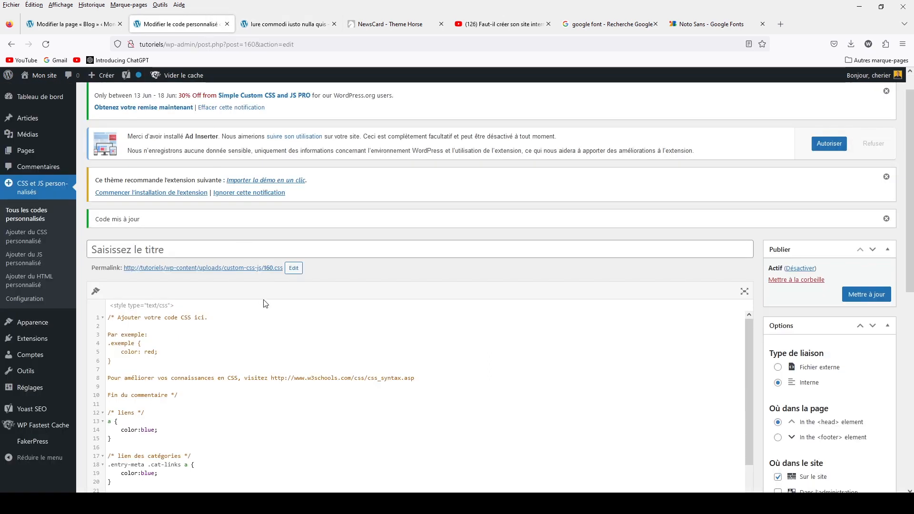
scroll(263, 302, down, 6)
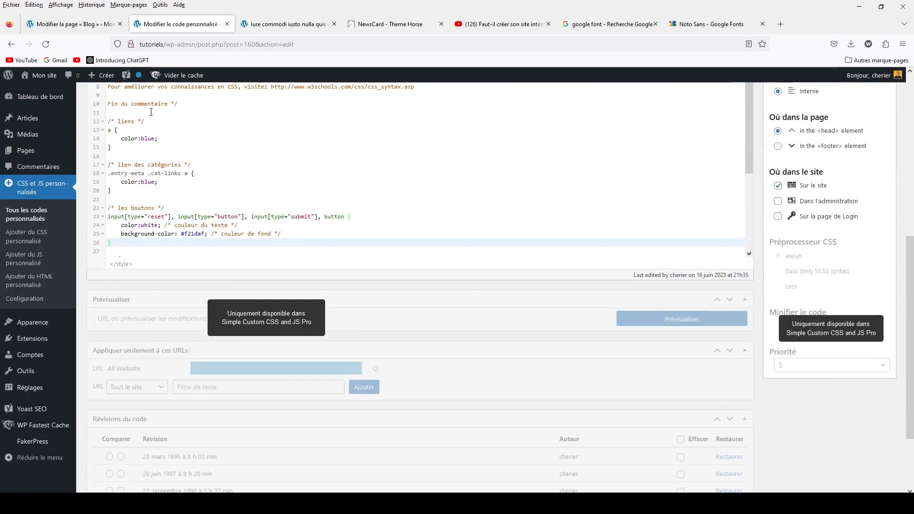
click(151, 112)
key(Return)
key(Return)
key(Return)
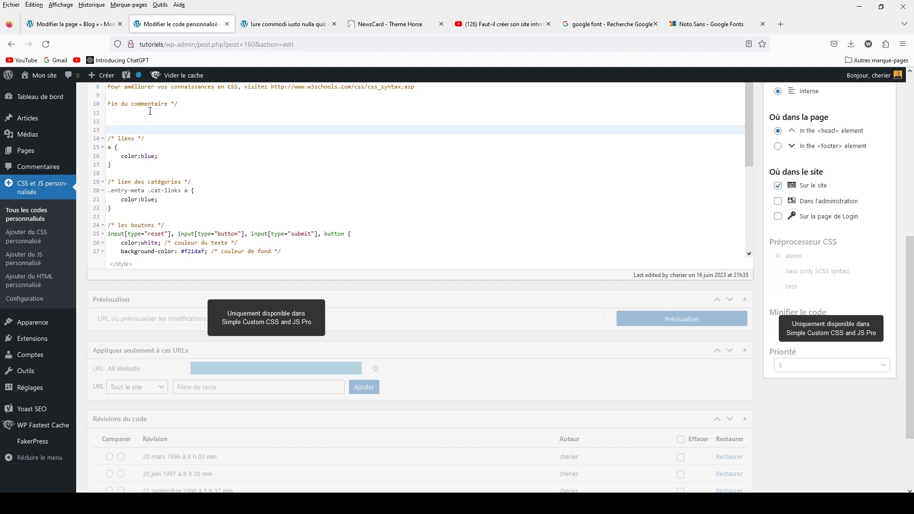
click(139, 112)
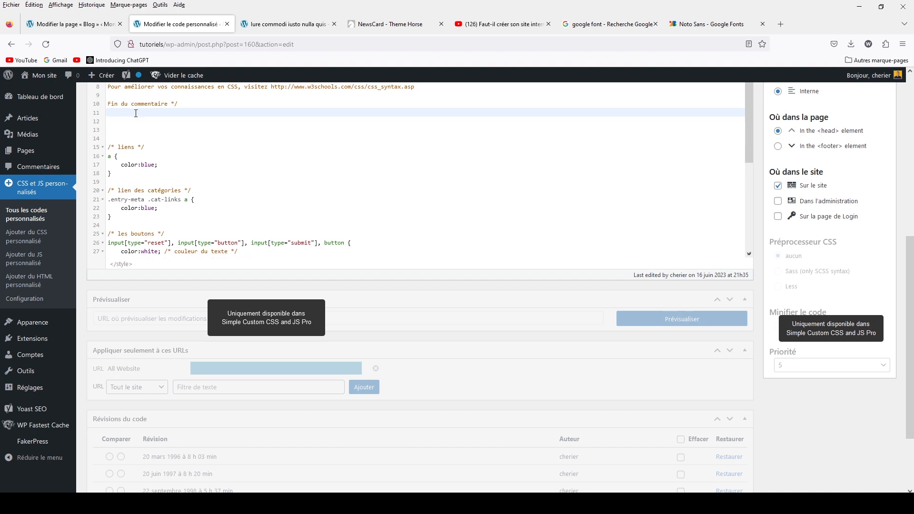
key(ctrl+v)
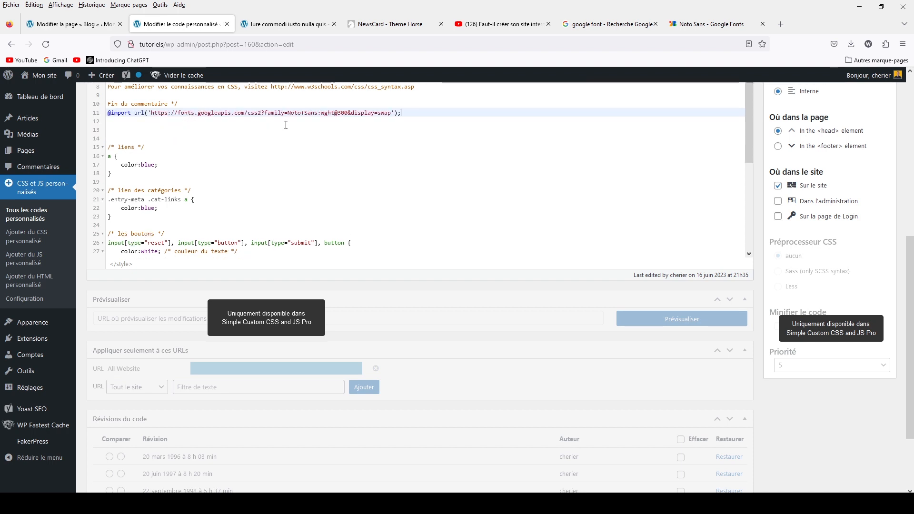
scroll(524, 158, up, 2)
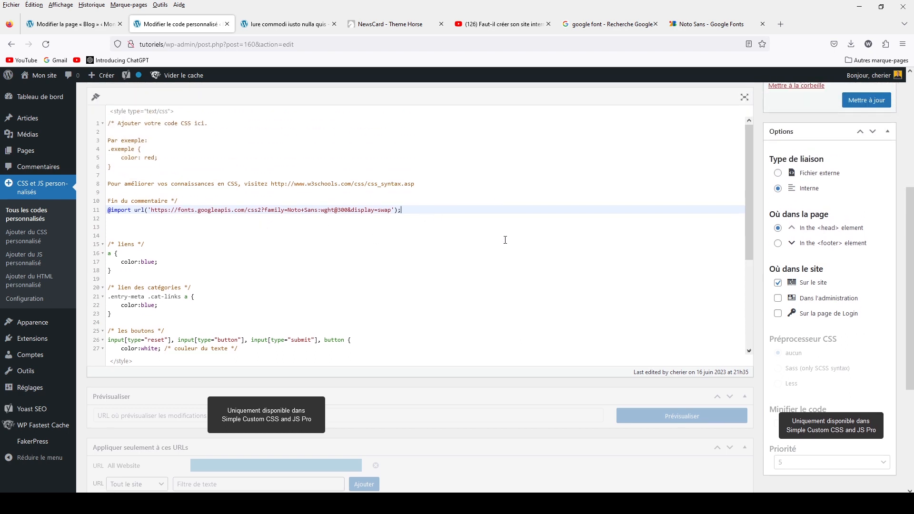
key(Return)
key(Return)
key(Return)
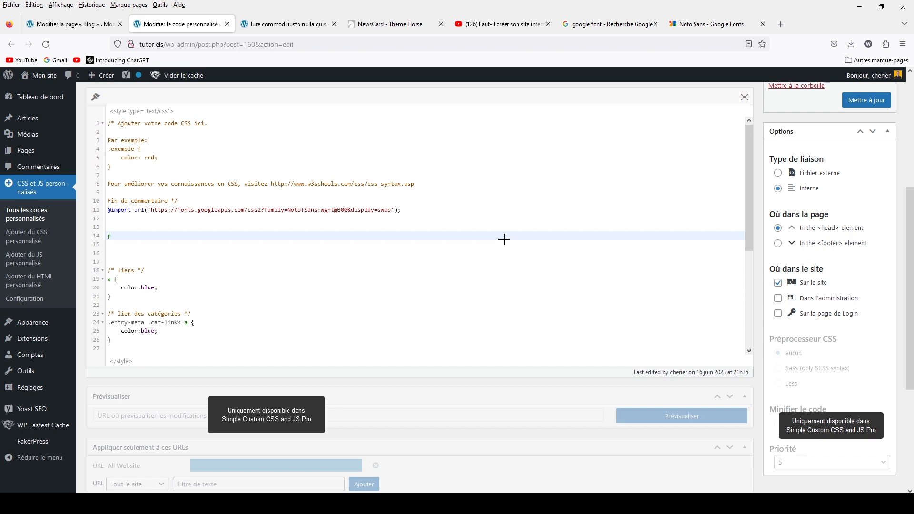
text({)
key(Return)
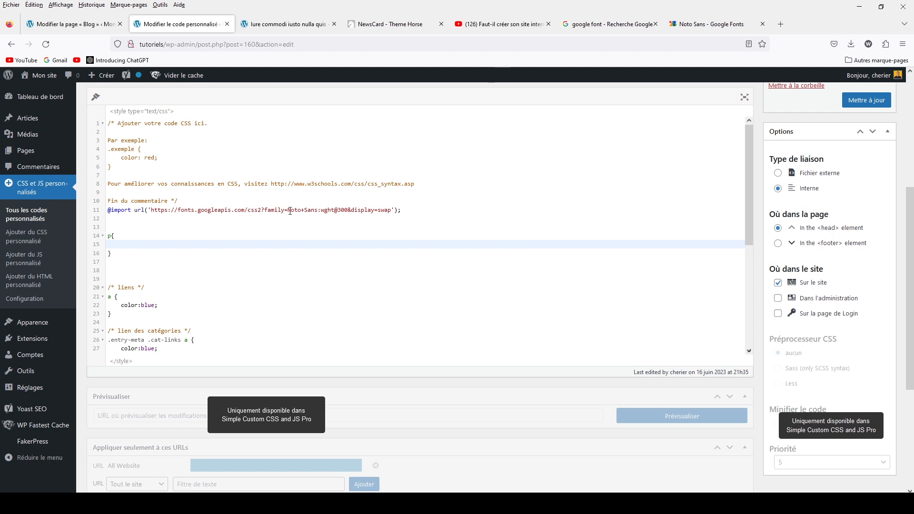
drag(288, 210, 316, 210)
key(ctrl+c)
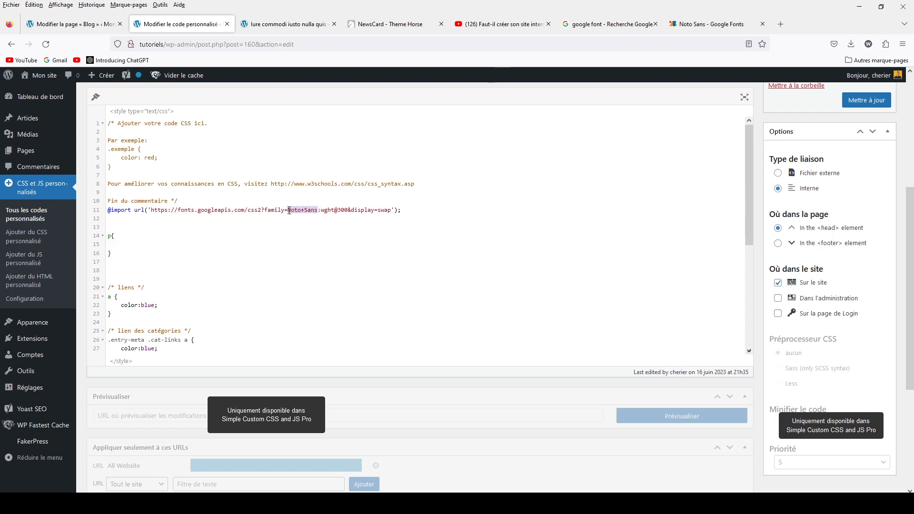
click(128, 245)
text(f)
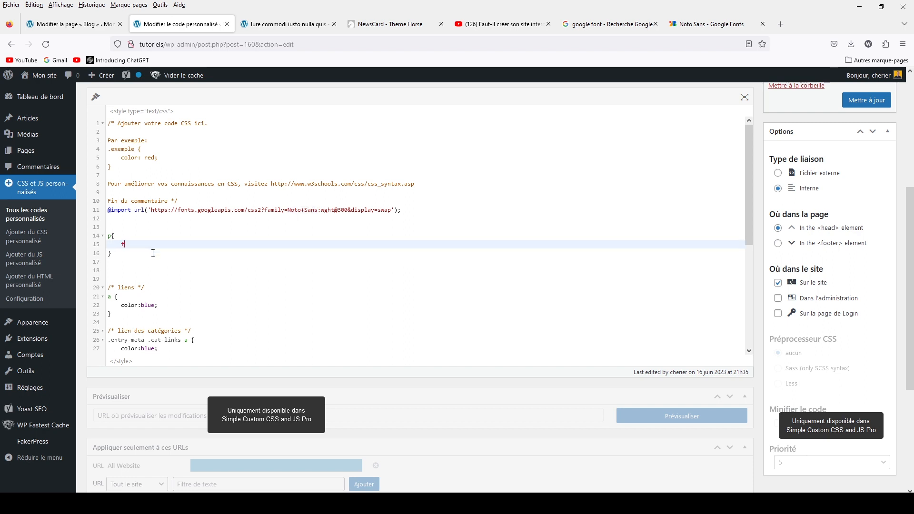
text(ont-family)
click(153, 255)
key(ctrl+v)
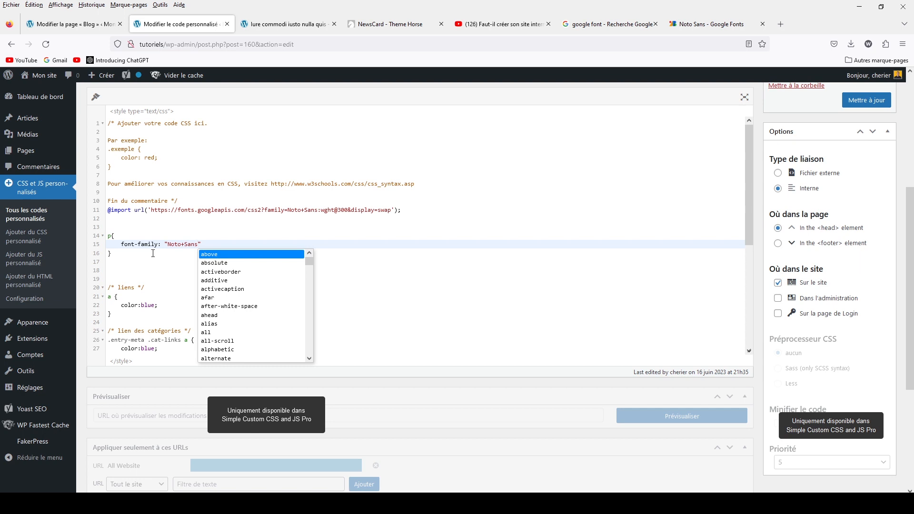
key(Escape)
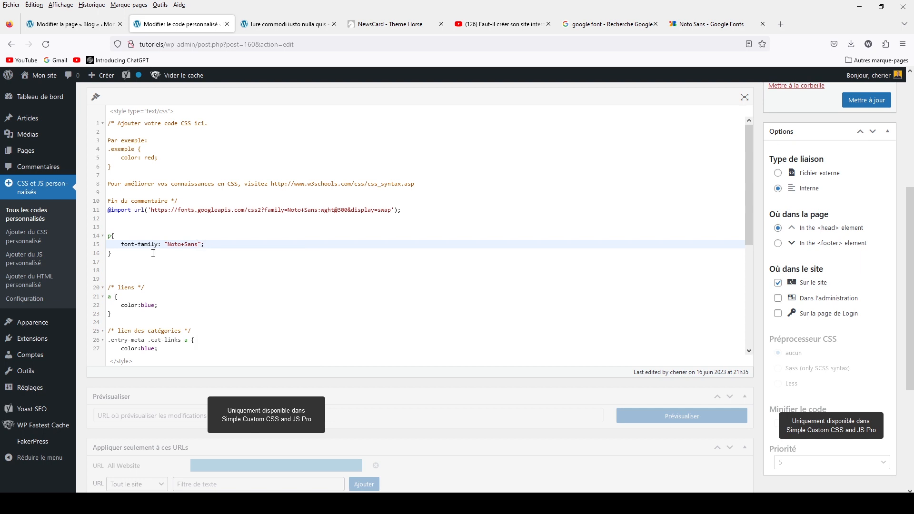
Step: Correct the p rule's font name to "Noto Sans" with a space and update the code
double_click(184, 245)
click(361, 239)
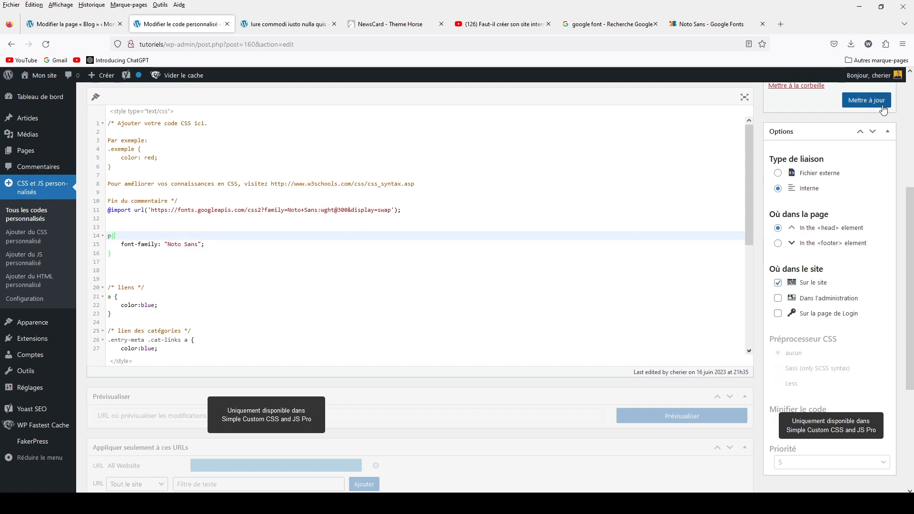
click(865, 101)
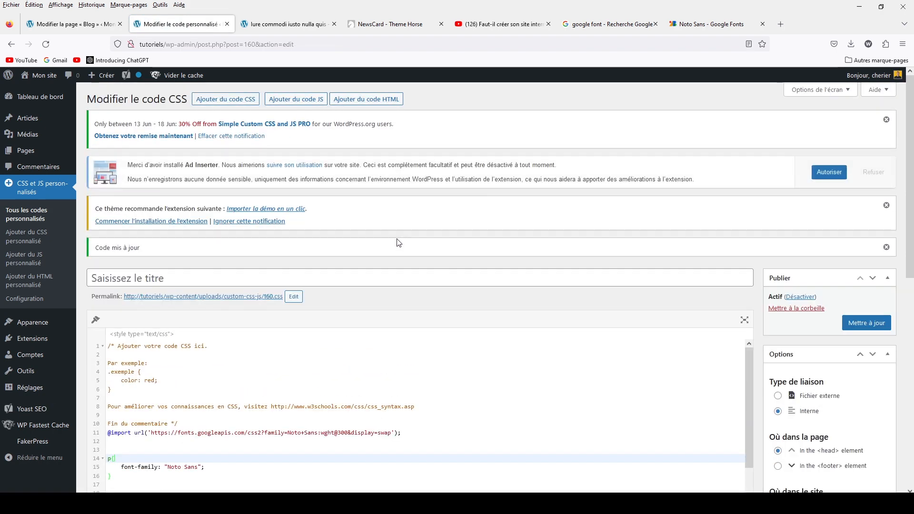
Step: Reload the article page on the site and check the font of its paragraph text, including the comment form note
click(275, 30)
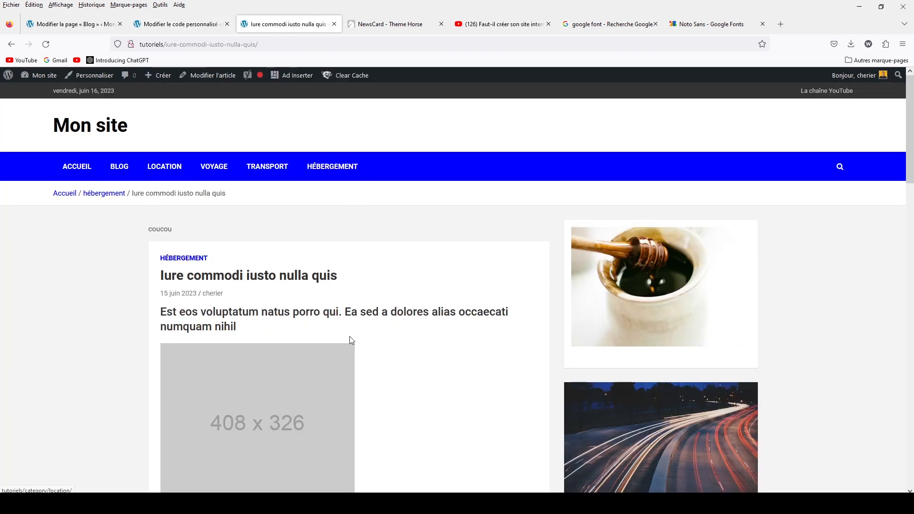
scroll(336, 356, down, 3)
scroll(335, 356, down, 7)
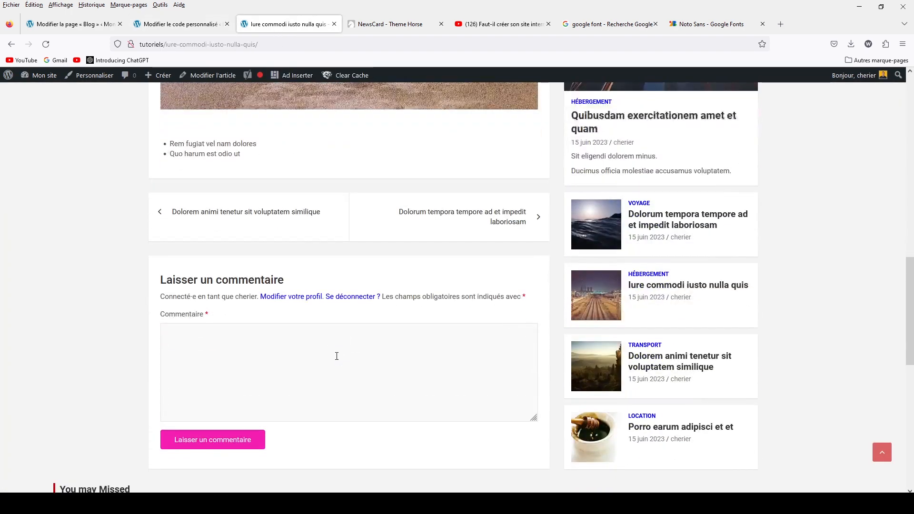
scroll(337, 356, up, 6)
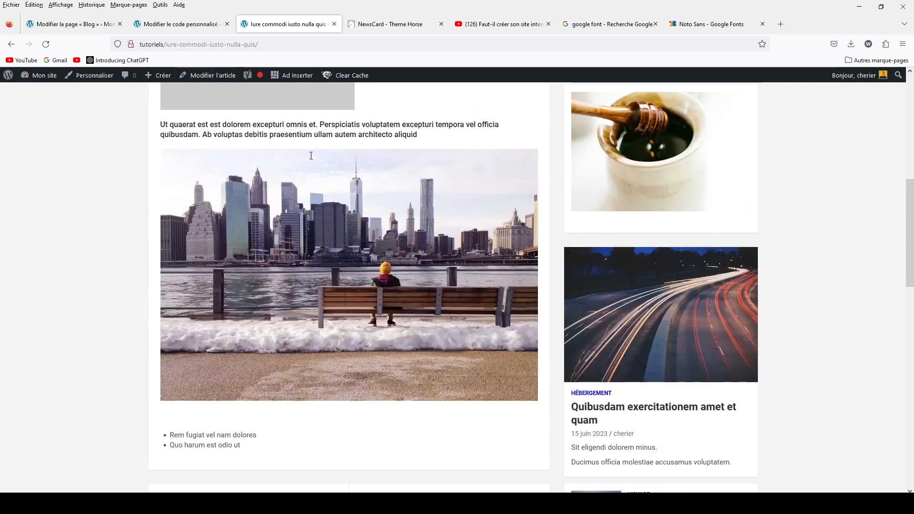
scroll(353, 370, down, 6)
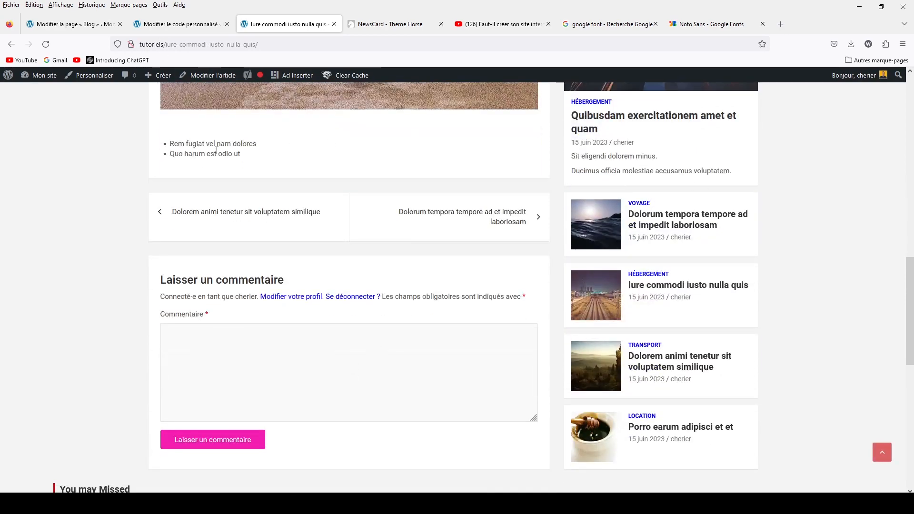
click(46, 44)
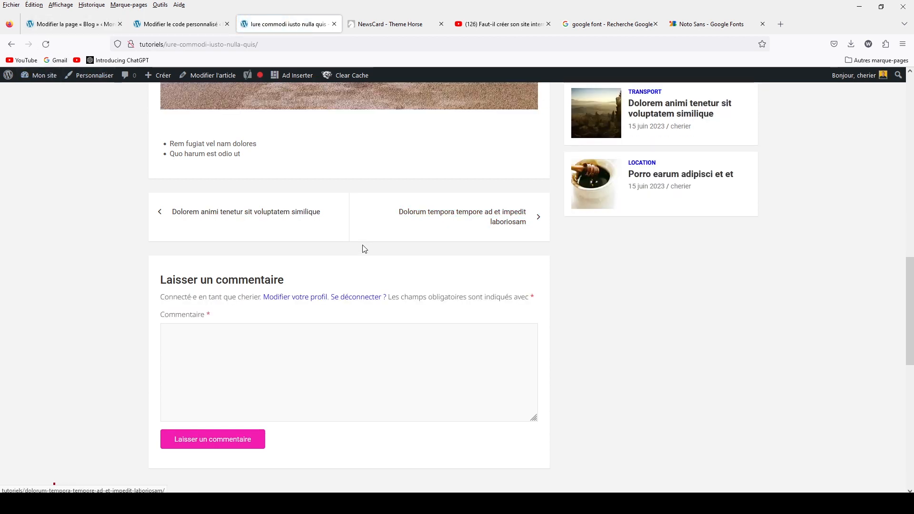
drag(162, 298, 535, 298)
scroll(650, 310, up, 10)
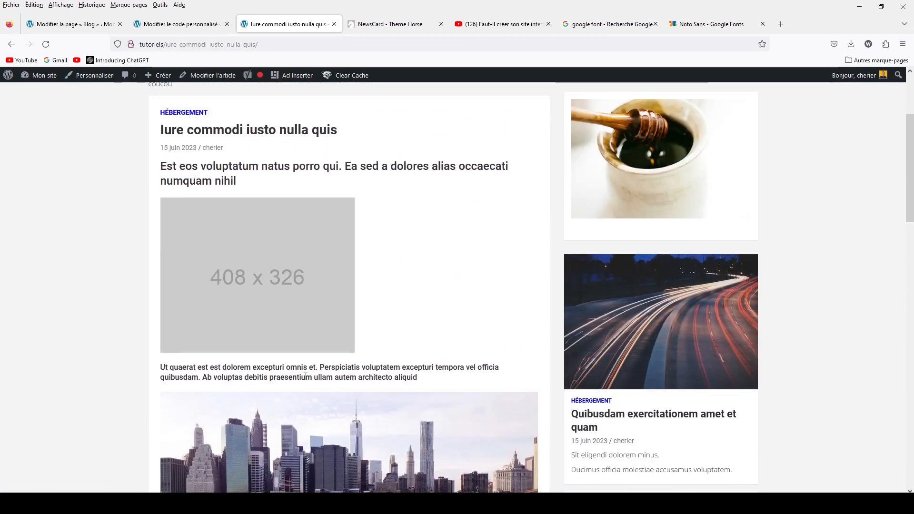
scroll(228, 121, up, 3)
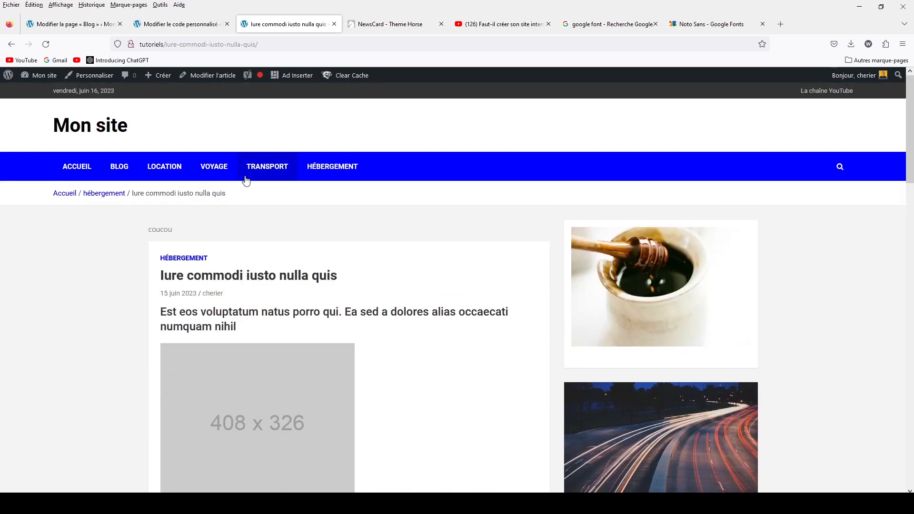
Step: Open the site's home page and check the font of the article excerpt in the Transport section
click(86, 169)
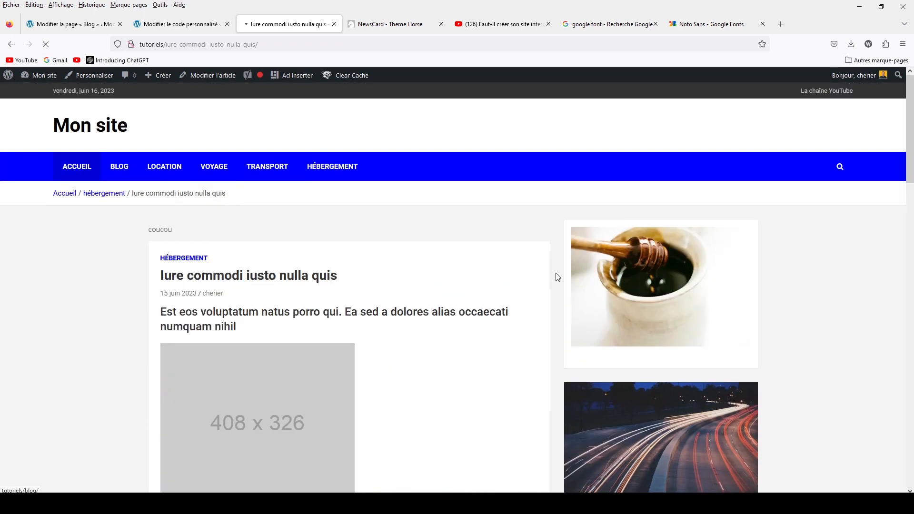
scroll(609, 313, down, 10)
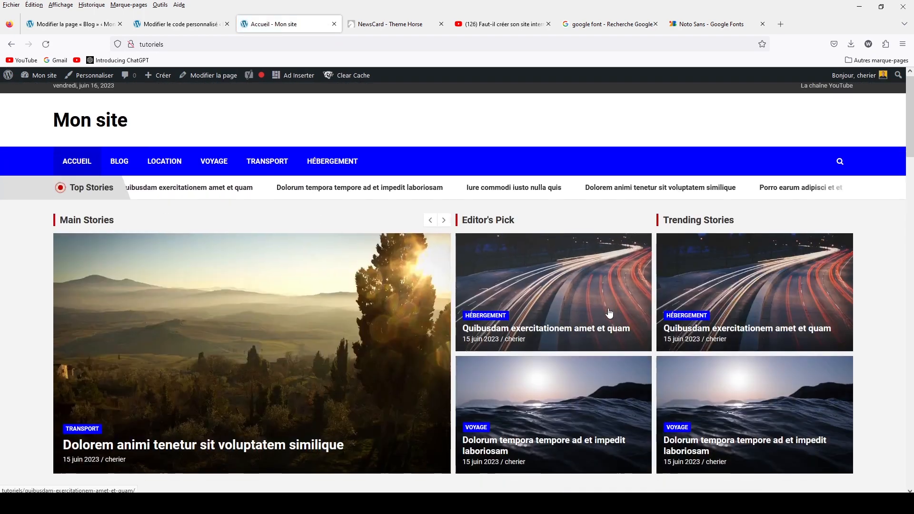
scroll(609, 313, down, 8)
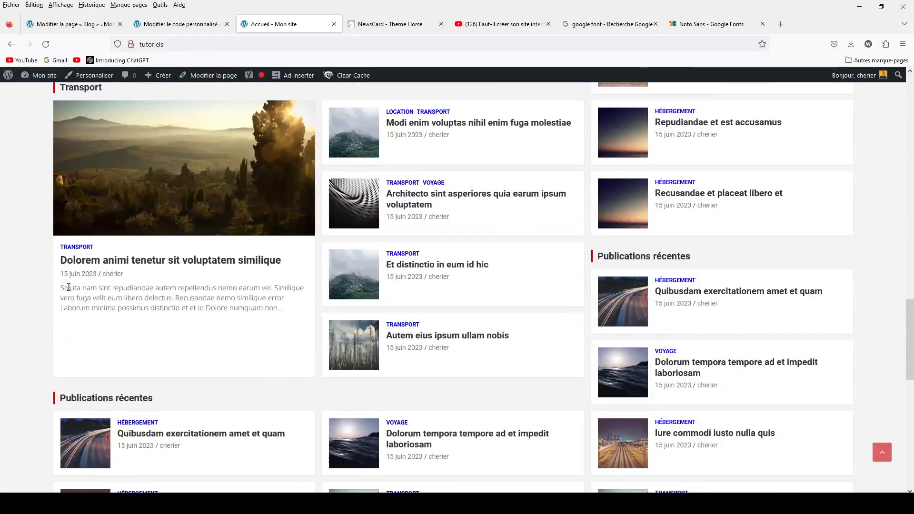
drag(59, 288, 284, 321)
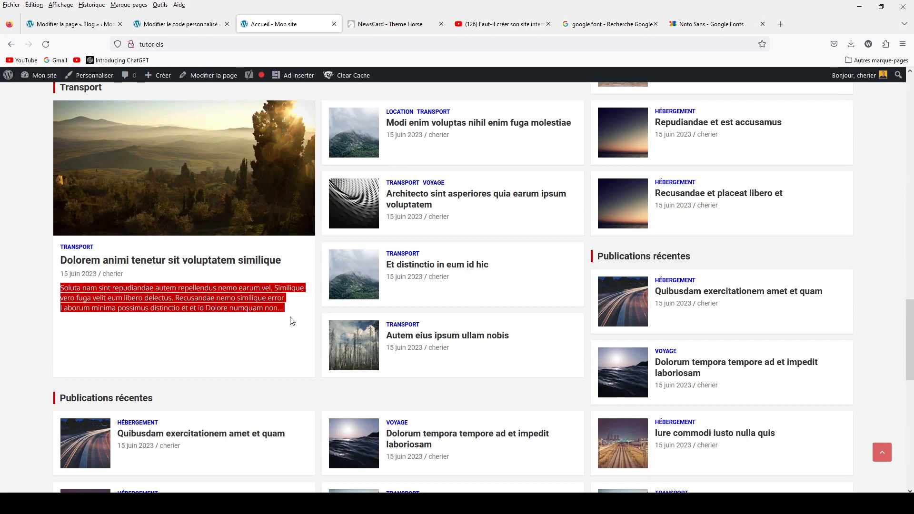
scroll(316, 362, down, 5)
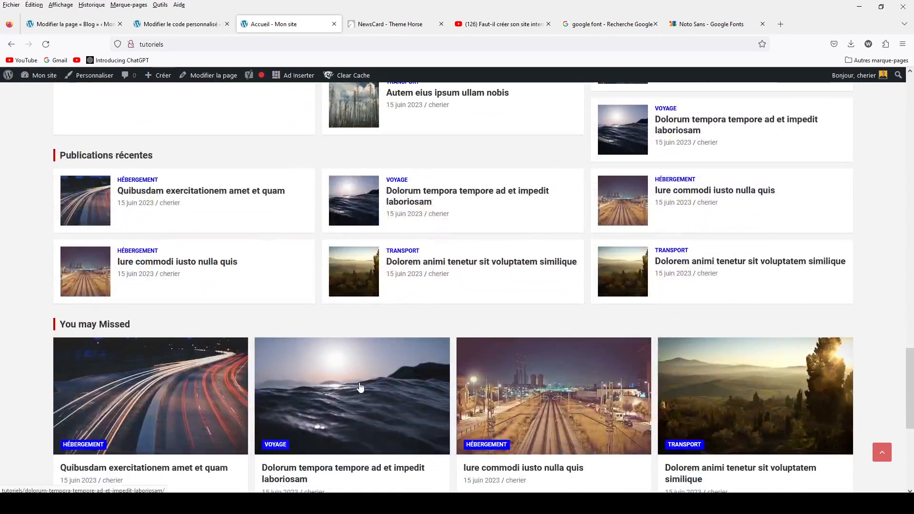
scroll(361, 386, up, 5)
scroll(362, 386, up, 3)
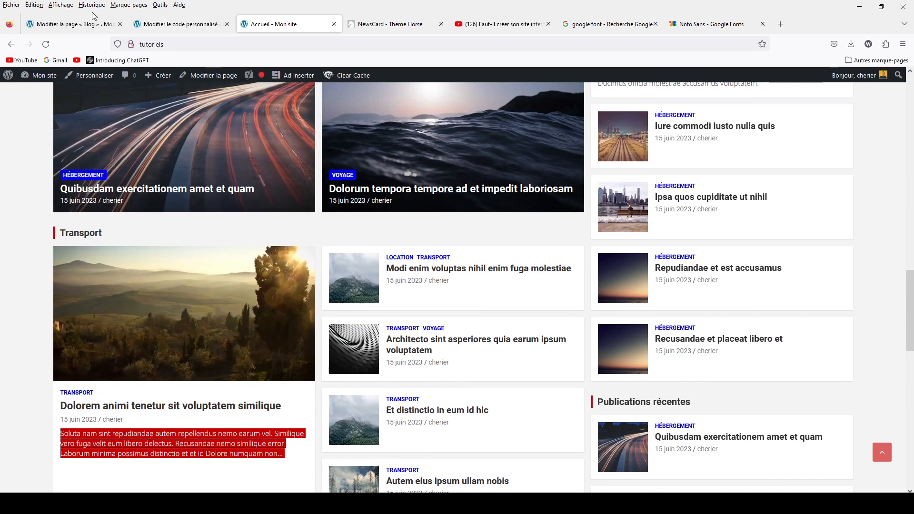
Step: In the custom CSS code, replace the p selector of the Noto Sans rule with h1,h2 and update the code
click(181, 24)
scroll(177, 381, down, 4)
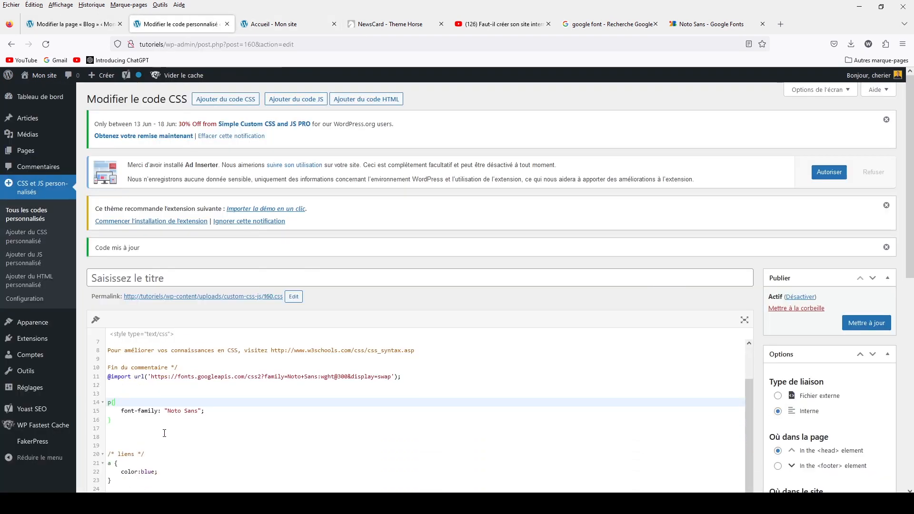
click(108, 380)
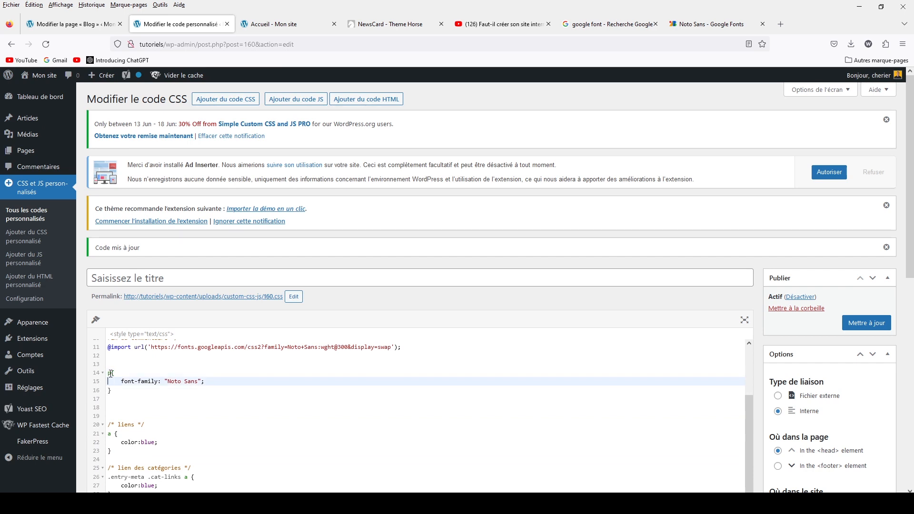
drag(111, 374, 108, 374)
key(BackSpace)
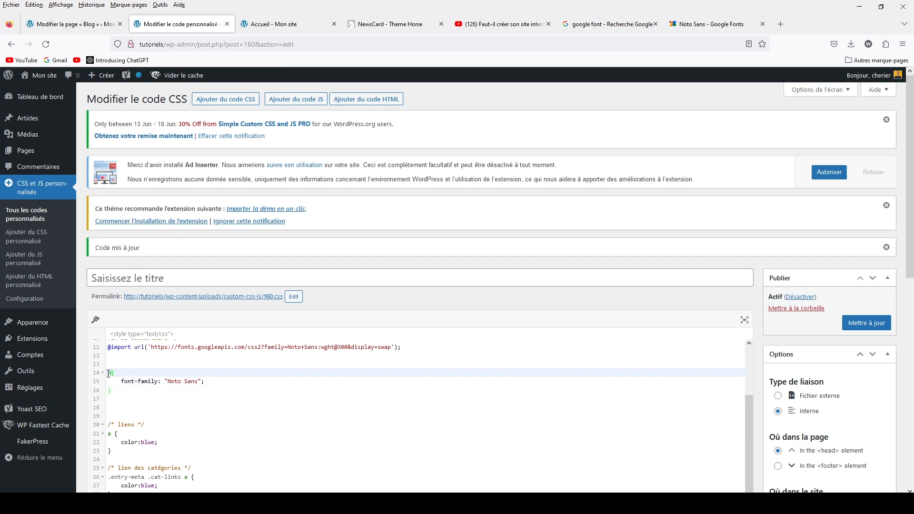
text(h1,h2)
click(867, 323)
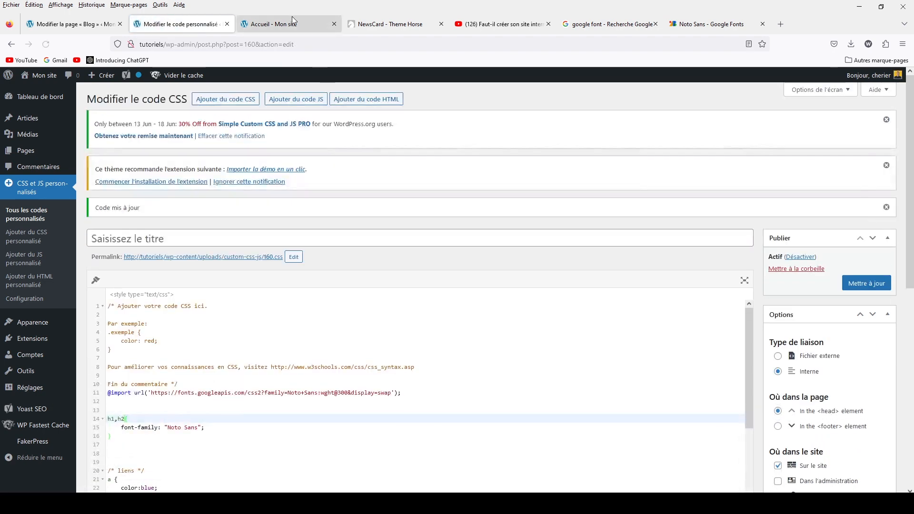
Step: Reload the site's home page and check the font of the site title, section headings and article titles
click(292, 19)
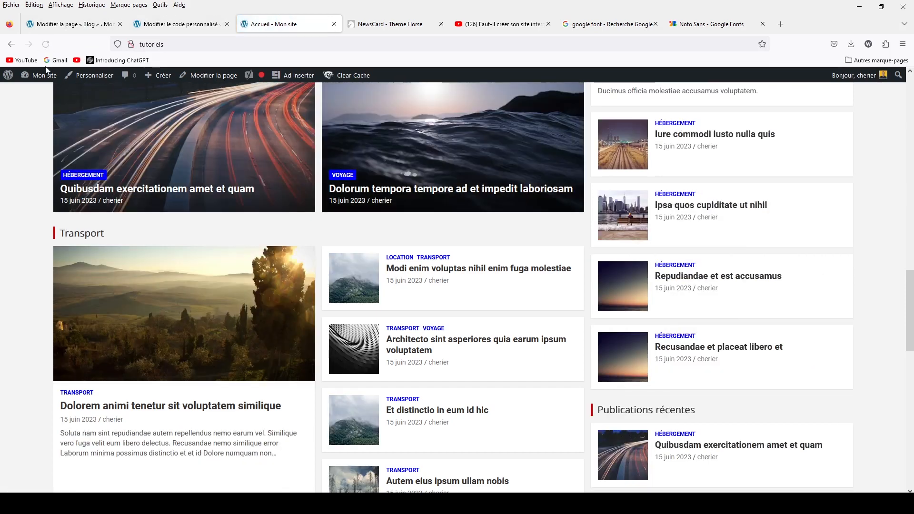
drag(113, 240, 59, 237)
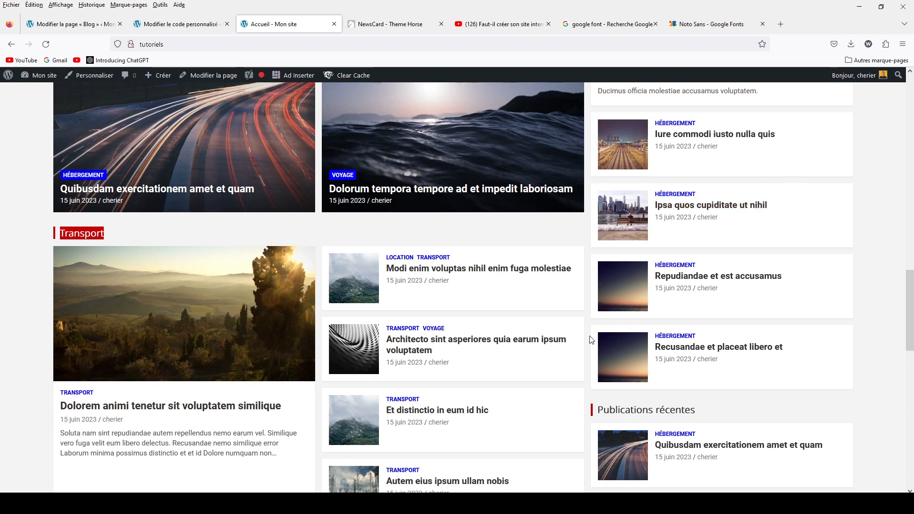
scroll(591, 340, up, 15)
scroll(591, 340, up, 2)
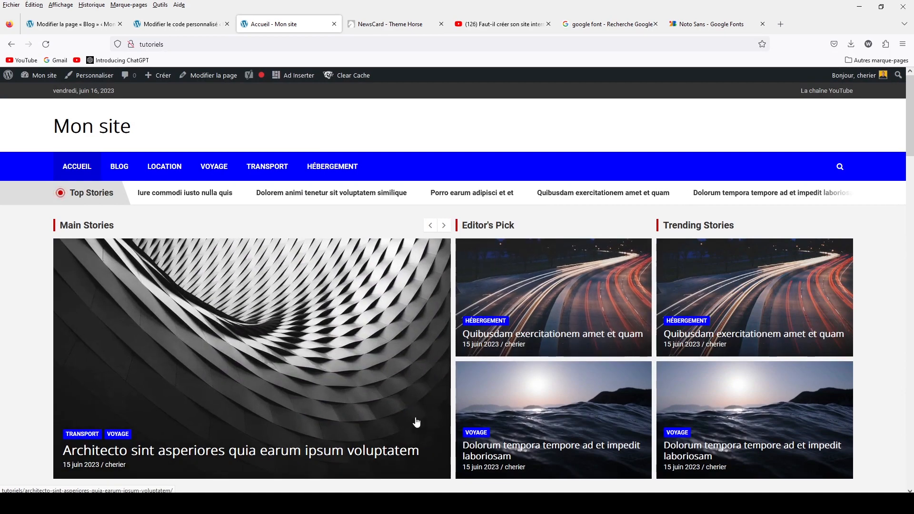
scroll(450, 437, down, 10)
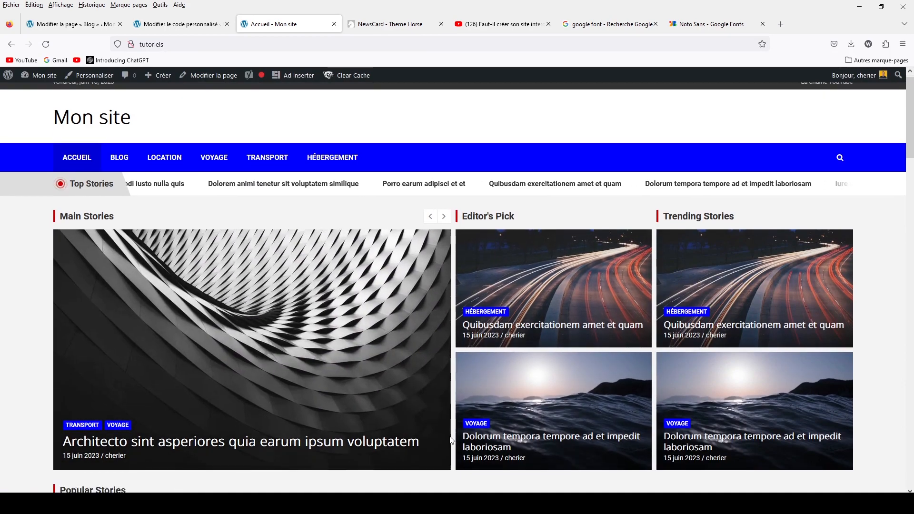